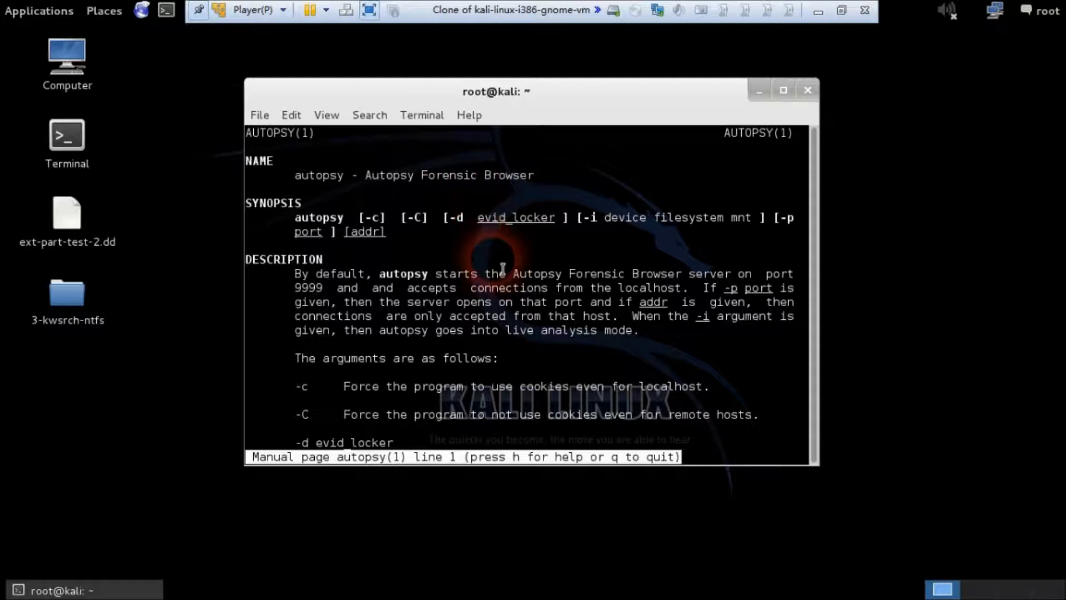
Read the autopsy manual page from the description through its options, example and requirements to the end, and leave it
scroll(503, 315, "down", 6)
scroll(503, 315, "down", 4)
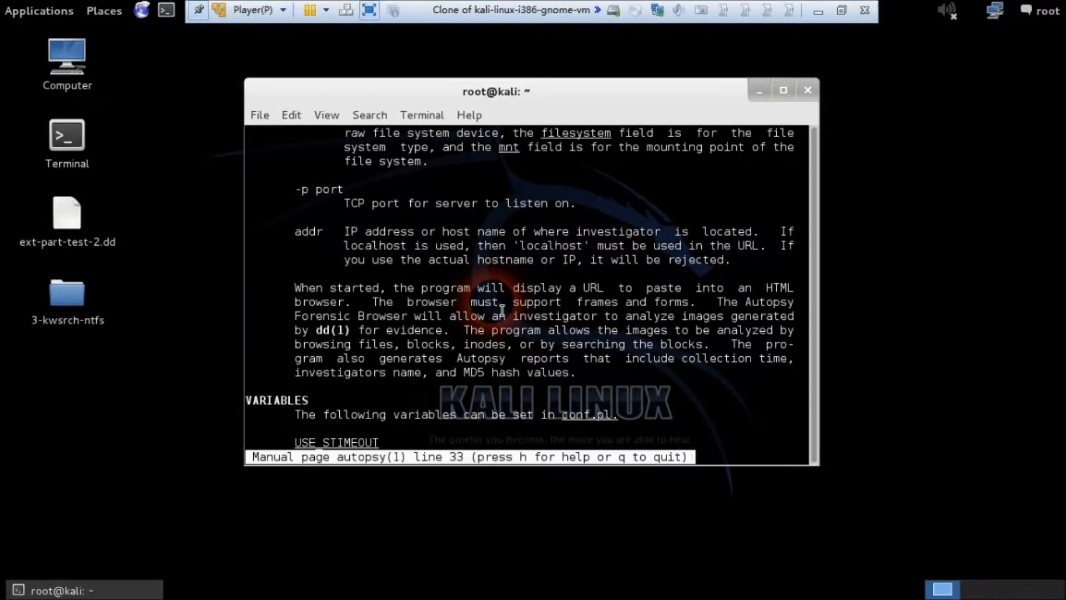
scroll(502, 309, "down", 8)
scroll(502, 309, "down", 9)
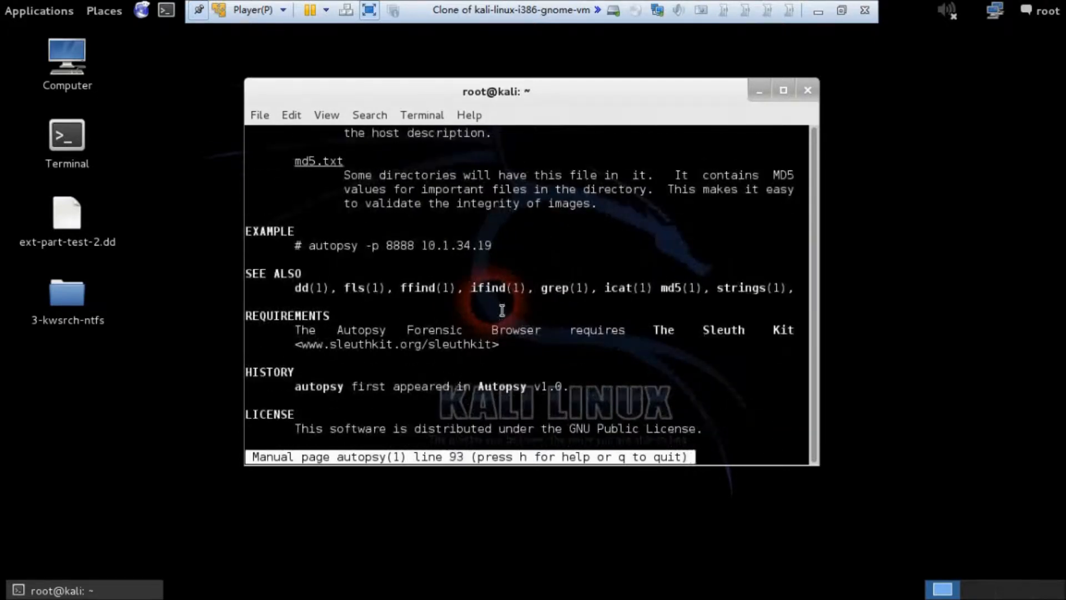
scroll(502, 310, "down", 6)
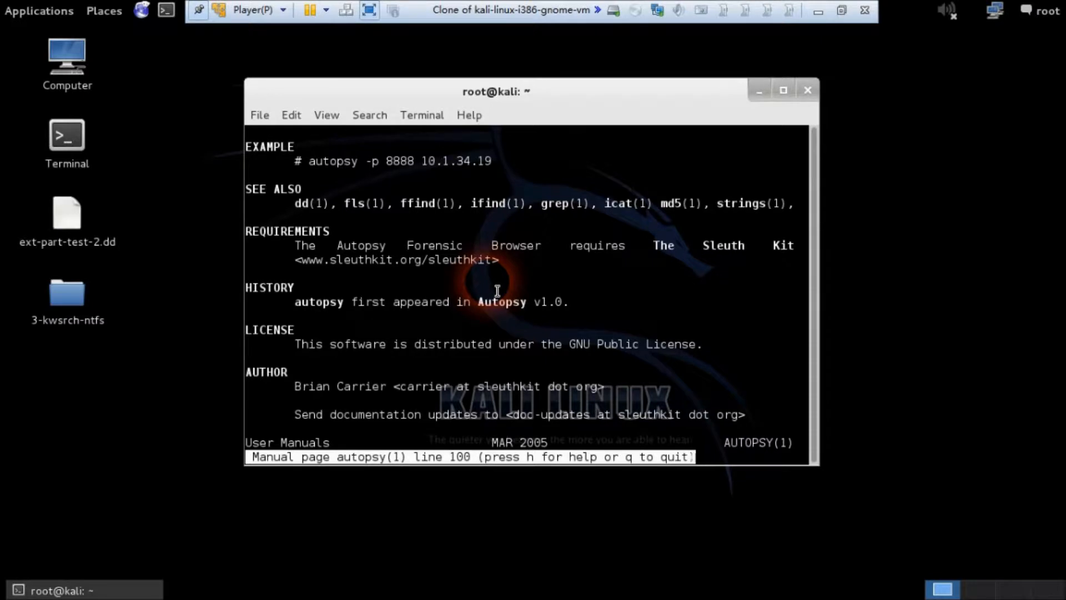
scroll(568, 289, "down", 2)
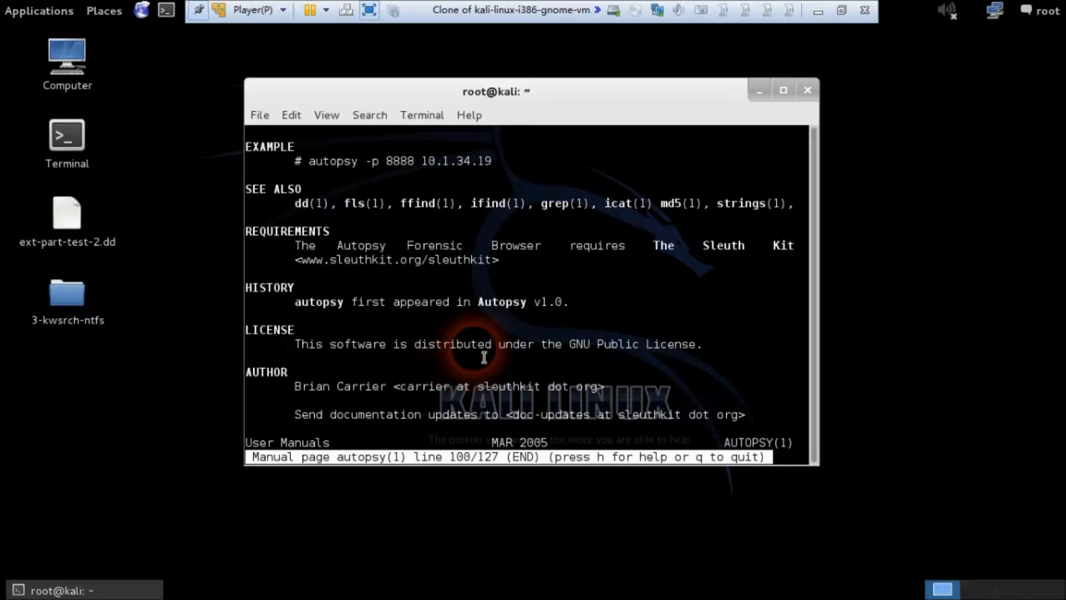
key("q")
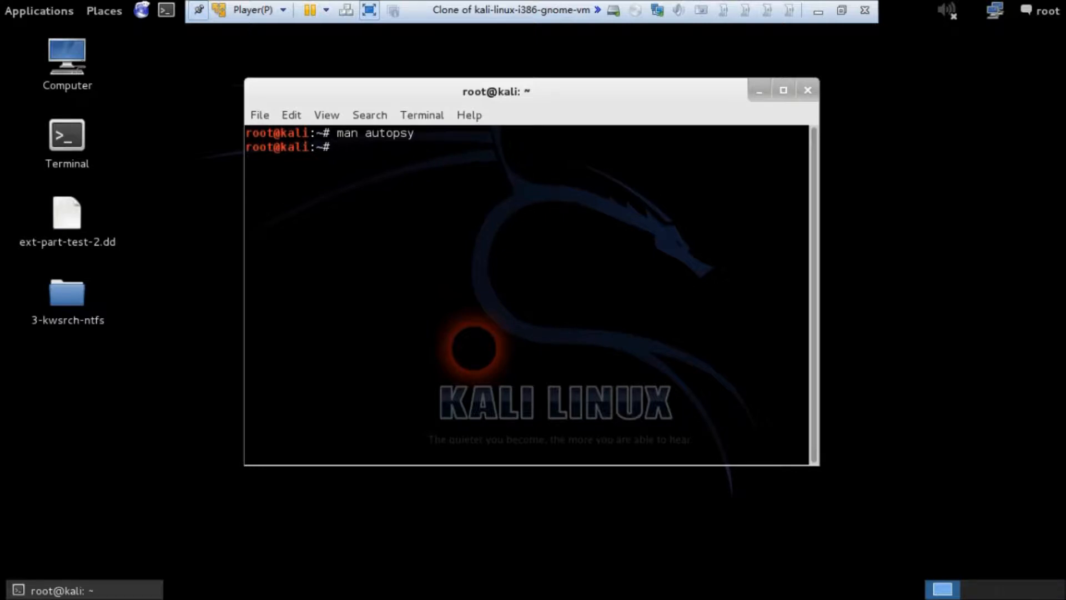
Show the autopsy command's usage with --help and start the Autopsy server on port 1234
type("autopsy --help")
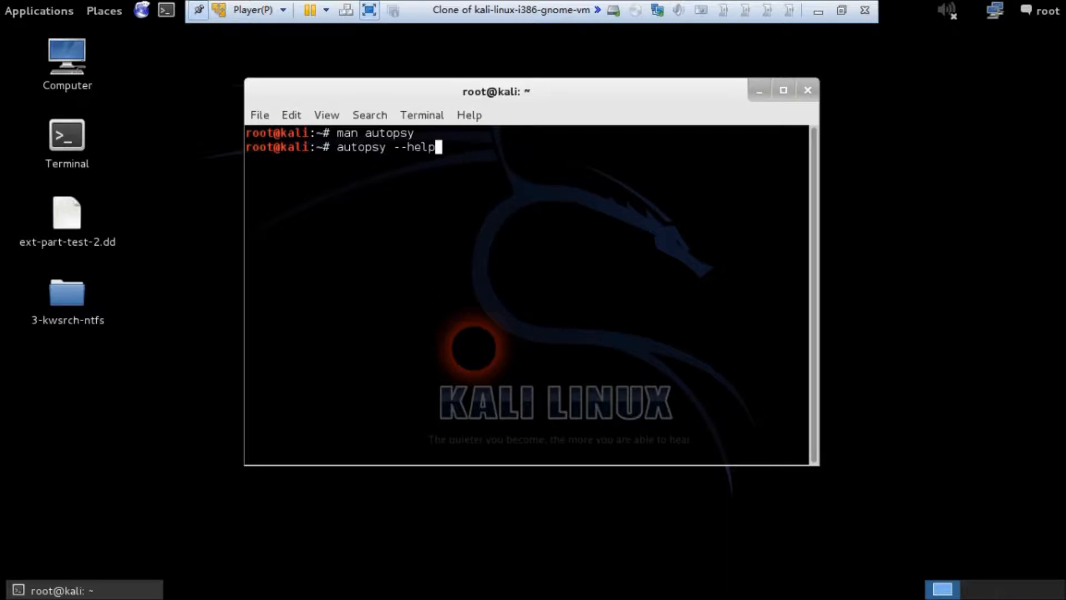
key("Return")
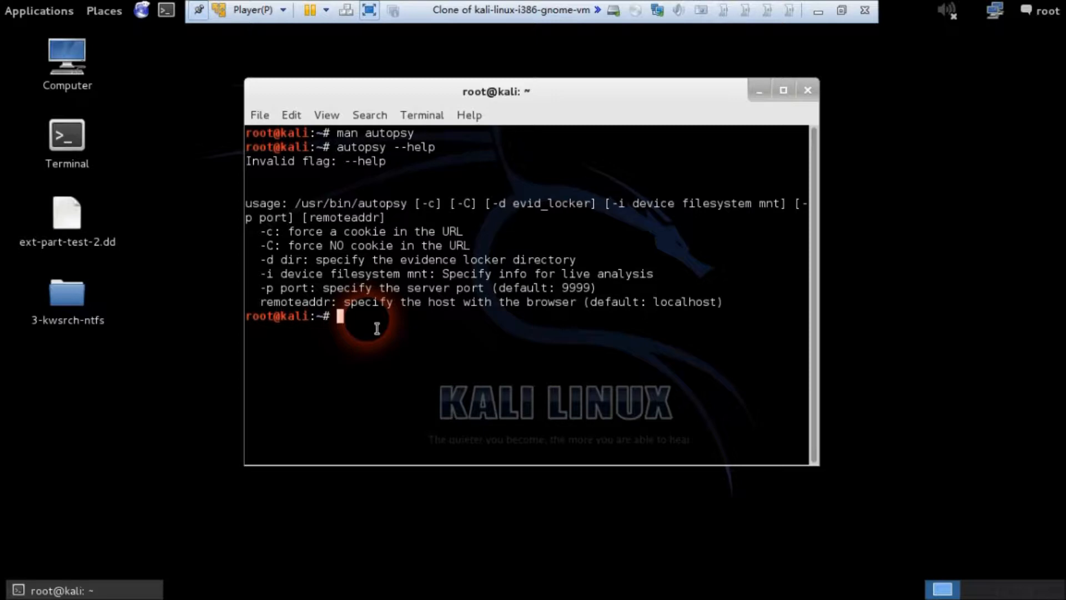
type("autopsy -p 1234")
key("Return")
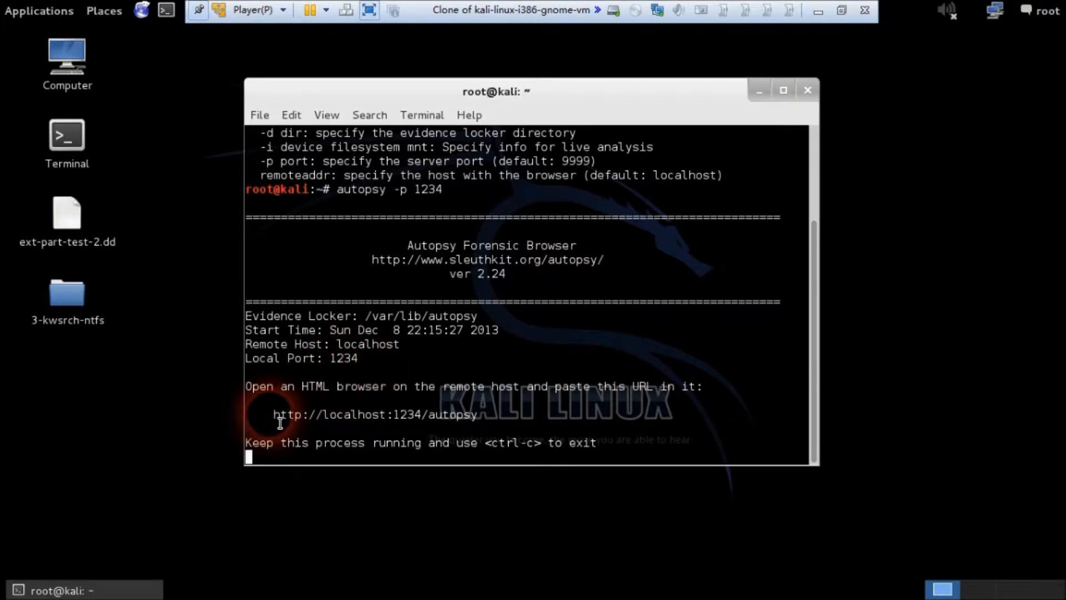
left_click_drag(271, 417, 500, 422)
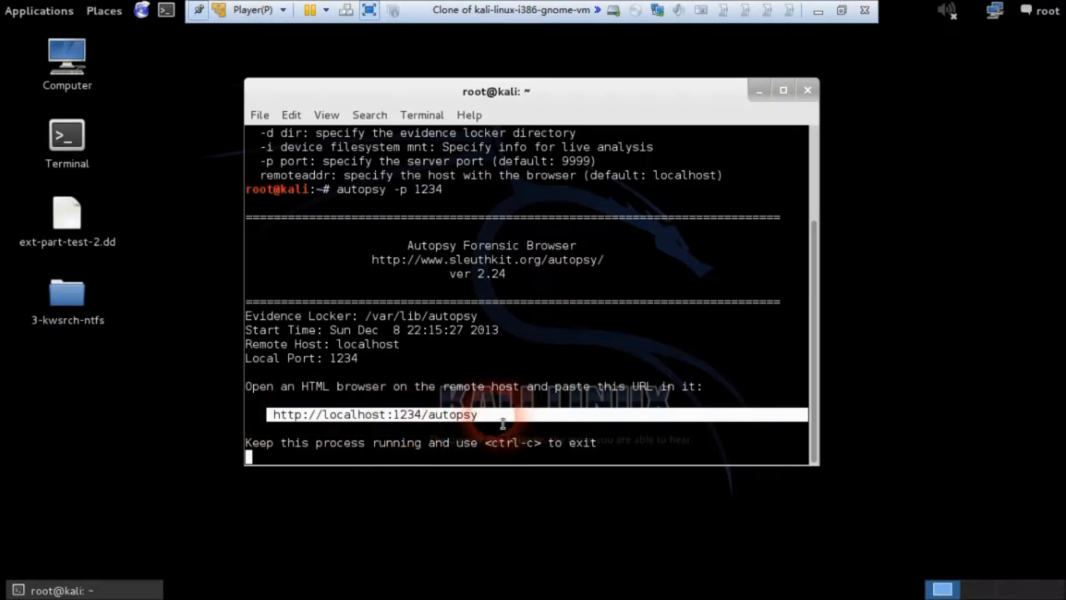
right_click(502, 421)
left_click(520, 300)
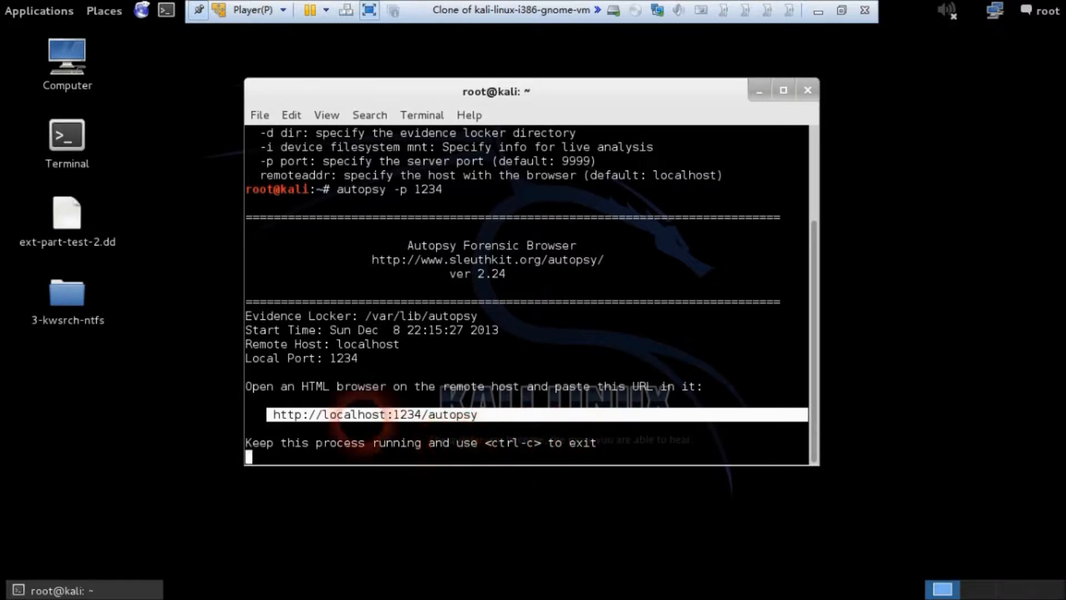
left_click(146, 15)
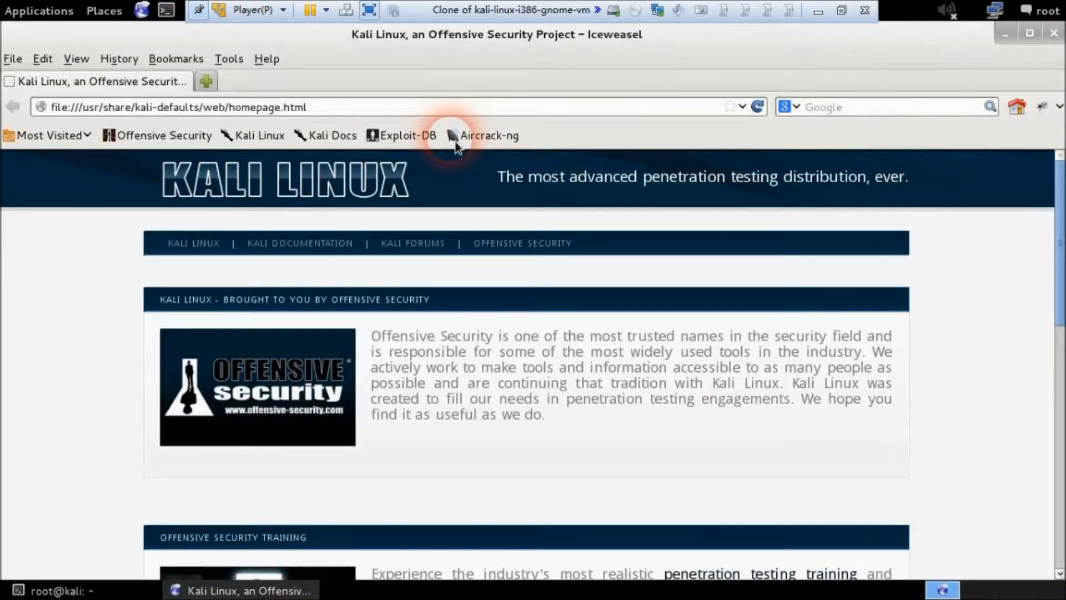
left_click_drag(353, 118, 188, 110)
key("ctrl+a")
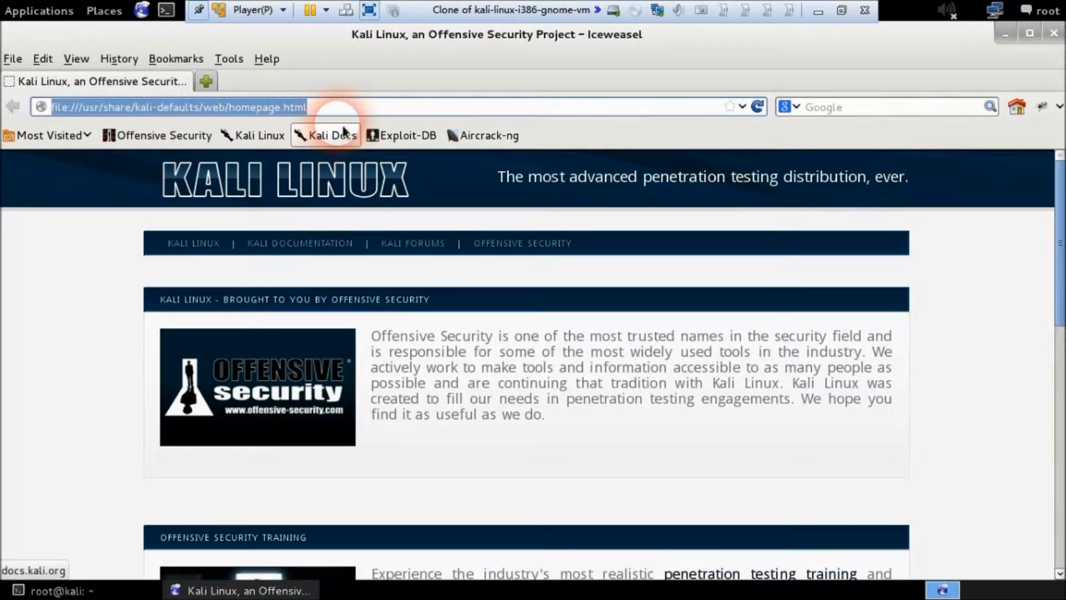
right_click(299, 111)
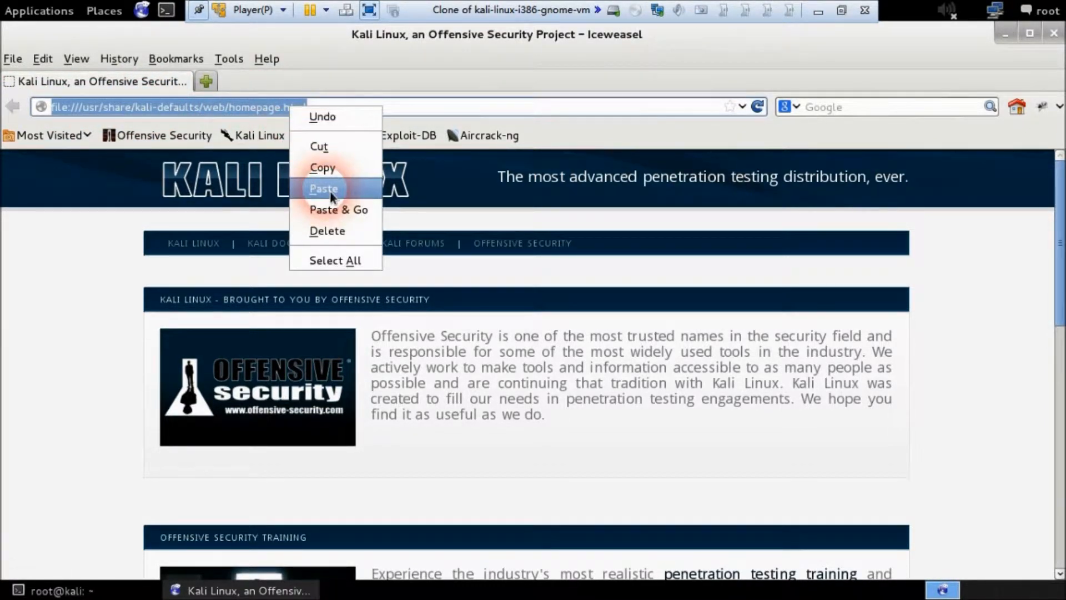
left_click(312, 189)
key("Return")
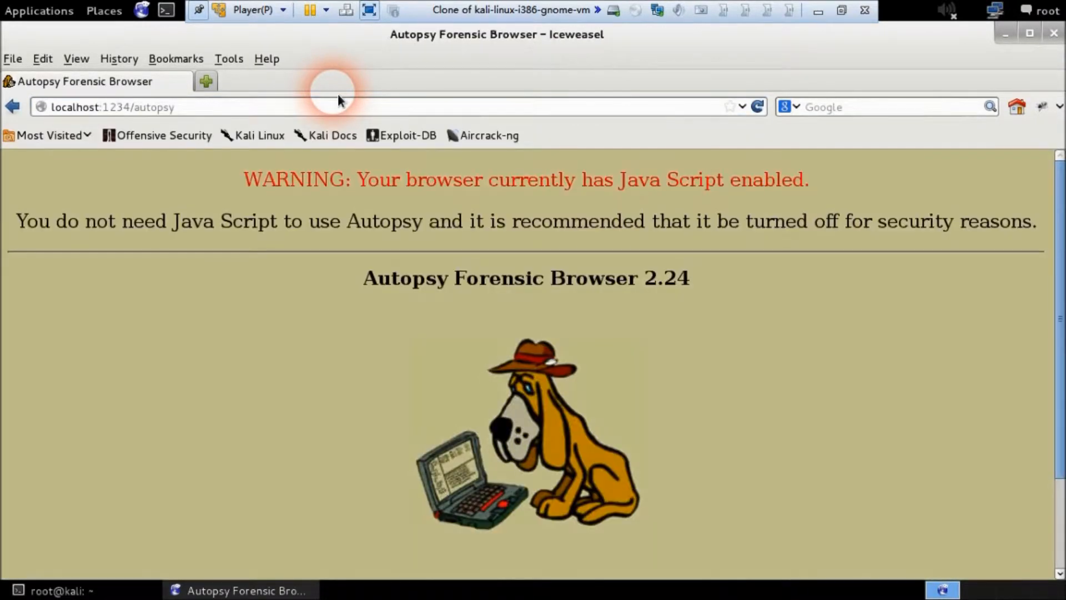
Start a new Autopsy case named "Test" with the description "video tutorial"
scroll(341, 313, "down", 2)
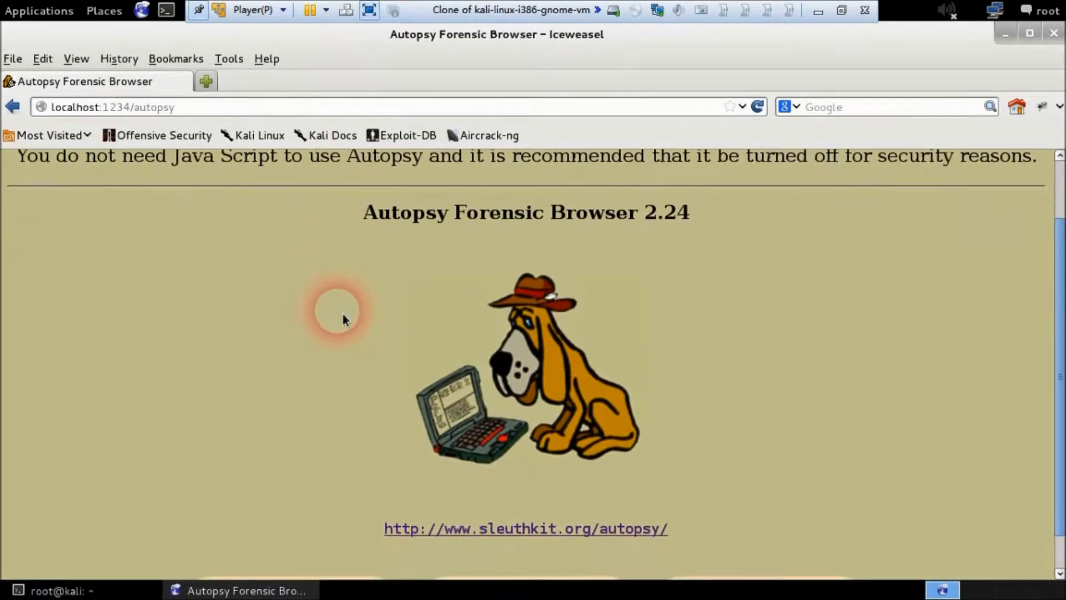
scroll(342, 314, "down", 1)
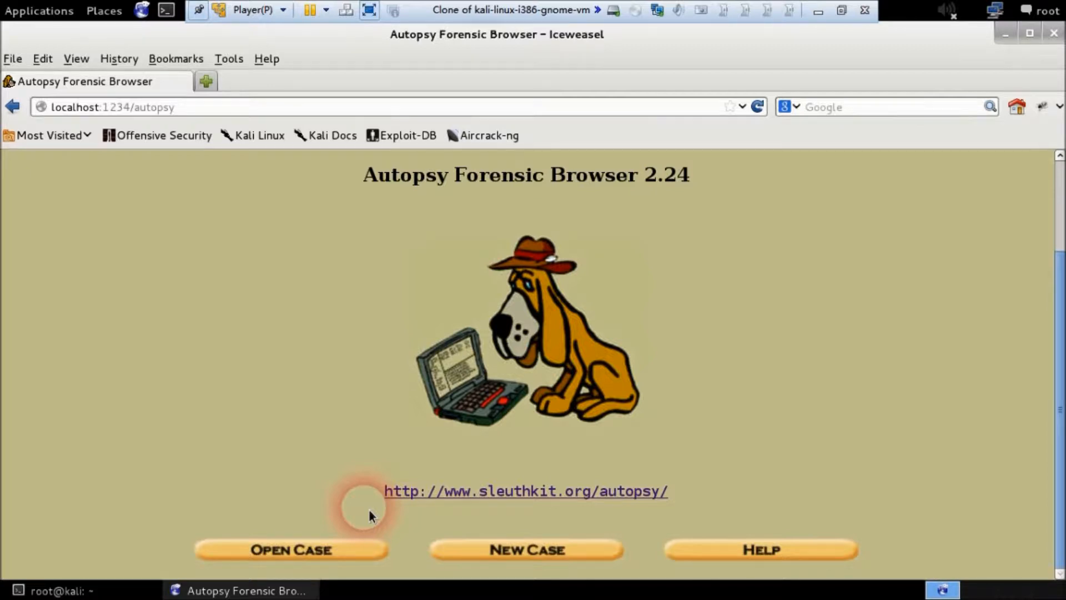
left_click(506, 550)
left_click(343, 351)
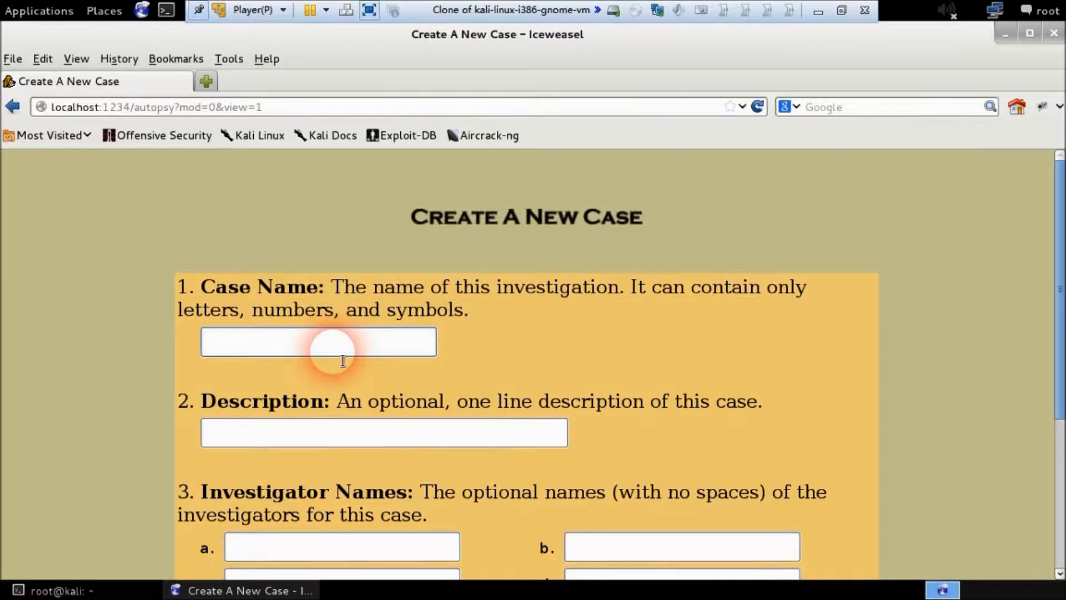
type("Test")
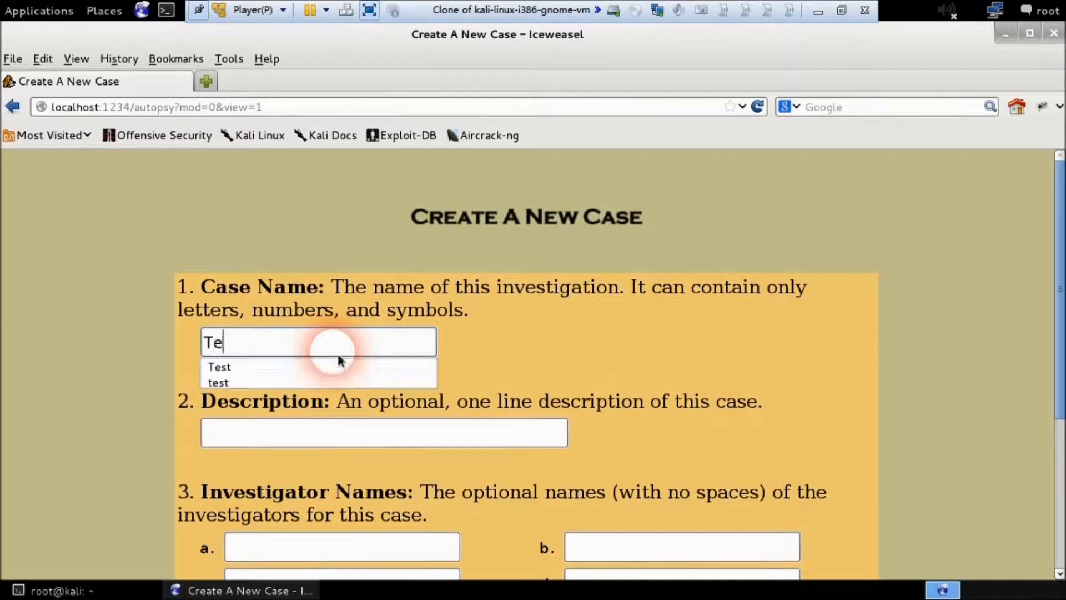
left_click(505, 442)
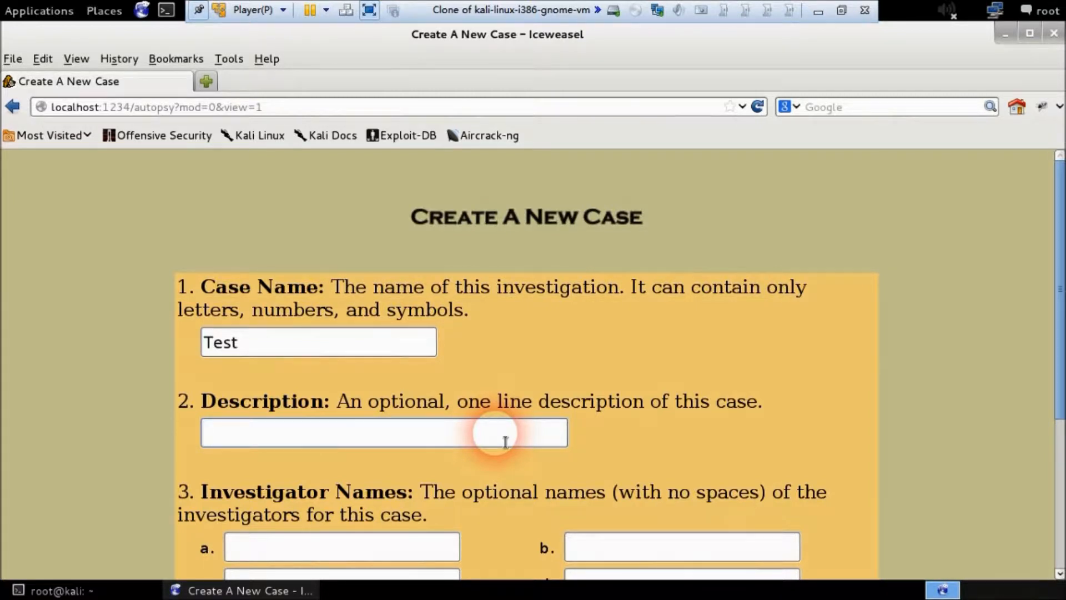
type("video")
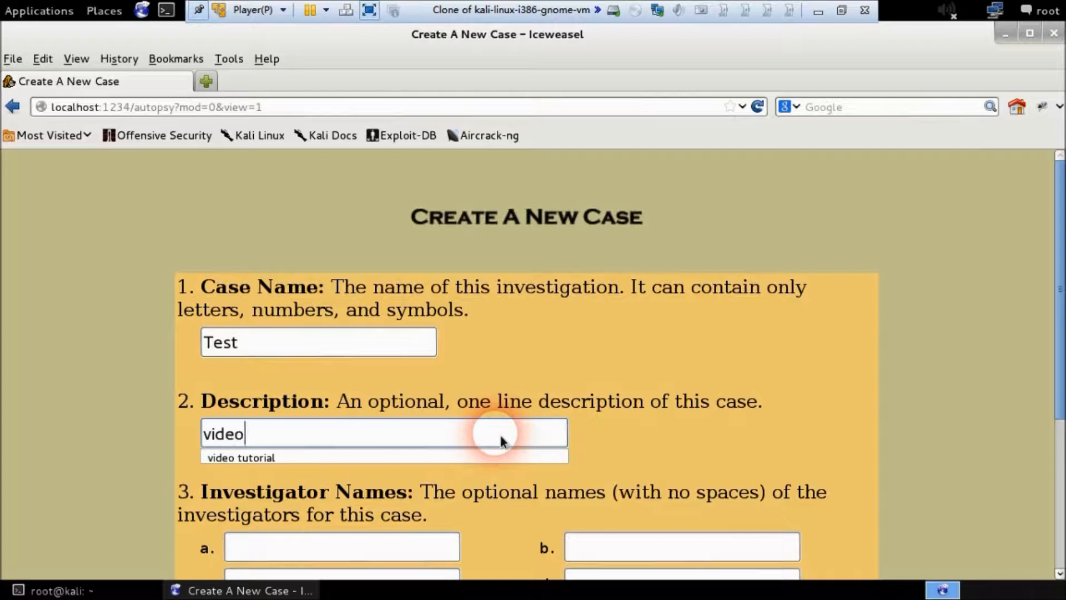
type(" tutorial")
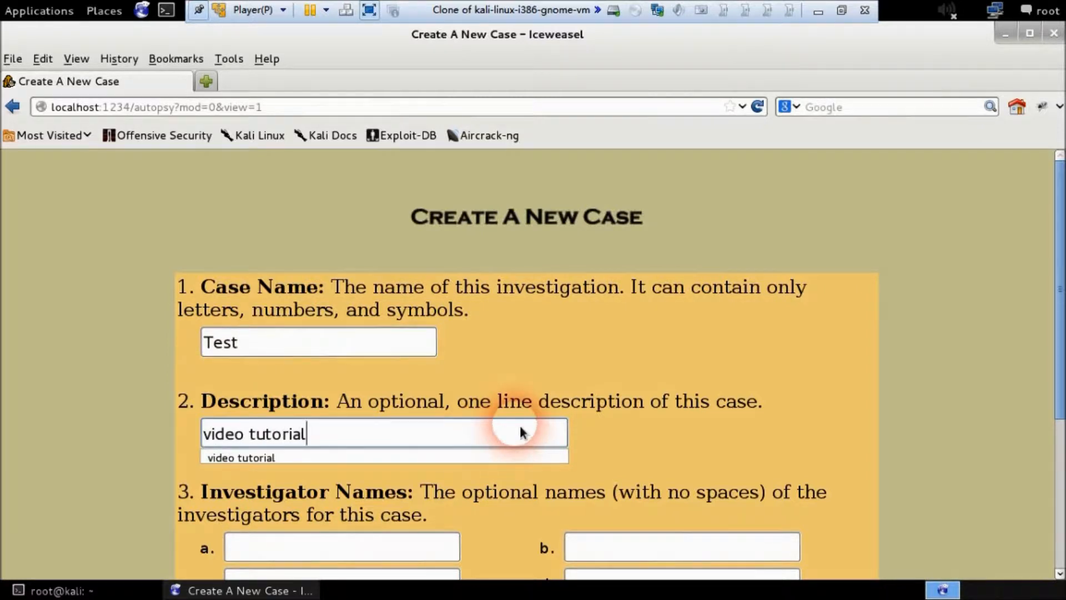
left_click(592, 426)
Enter the investigator's name in the first investigator field and create the case
scroll(592, 436, "down", 3)
left_click(344, 427)
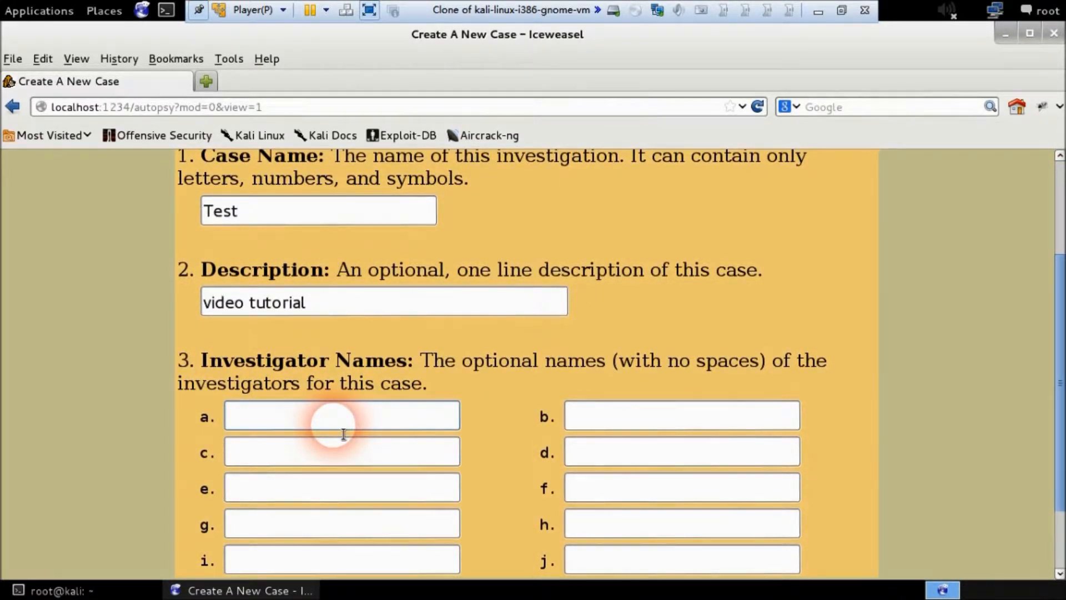
type("Shu")
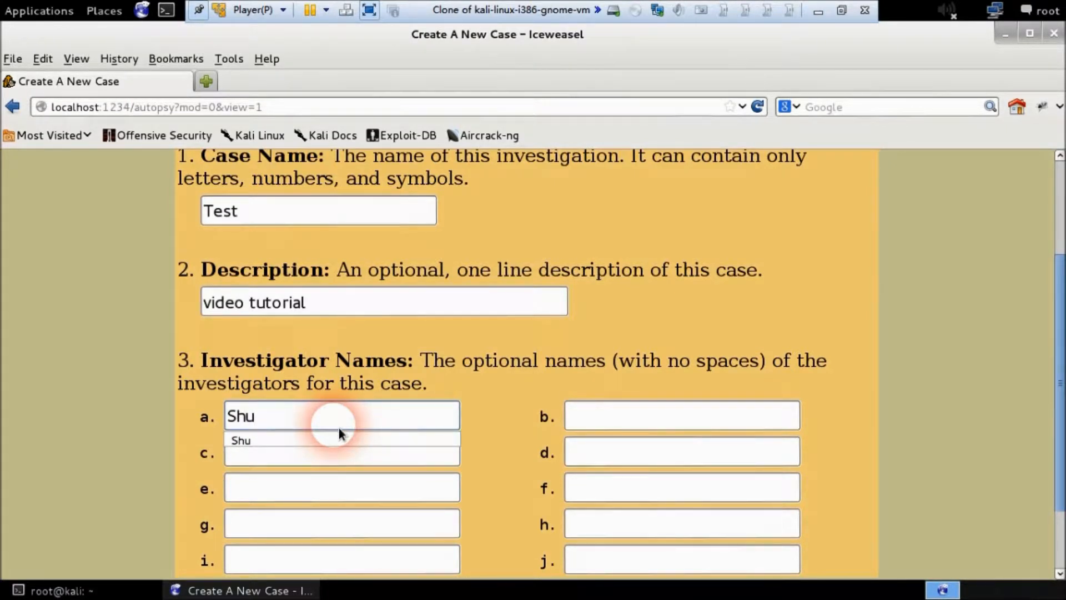
left_click(426, 389)
scroll(429, 404, "down", 3)
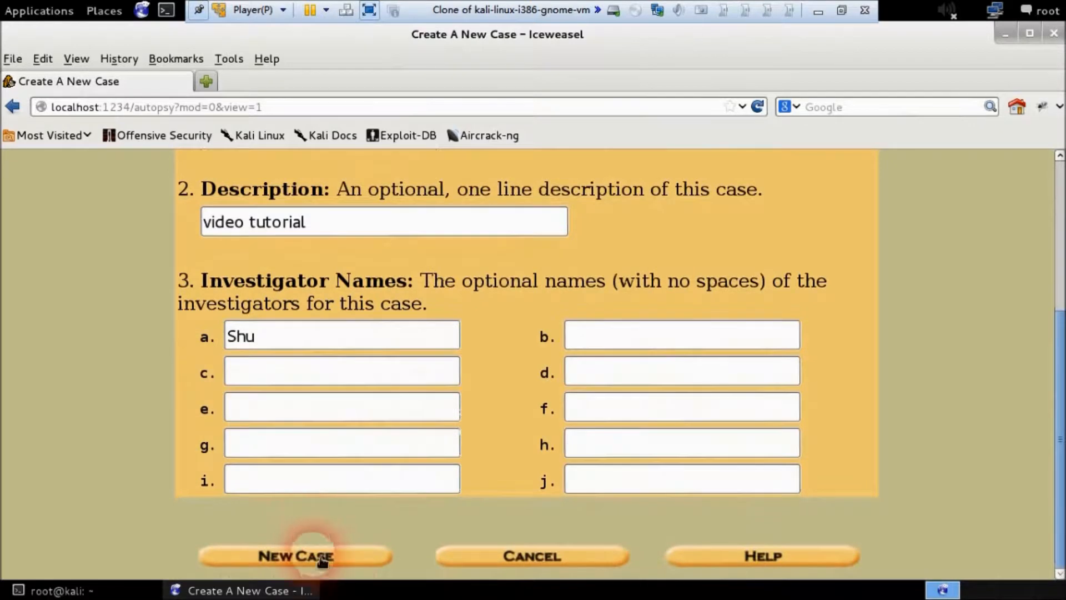
left_click(321, 558)
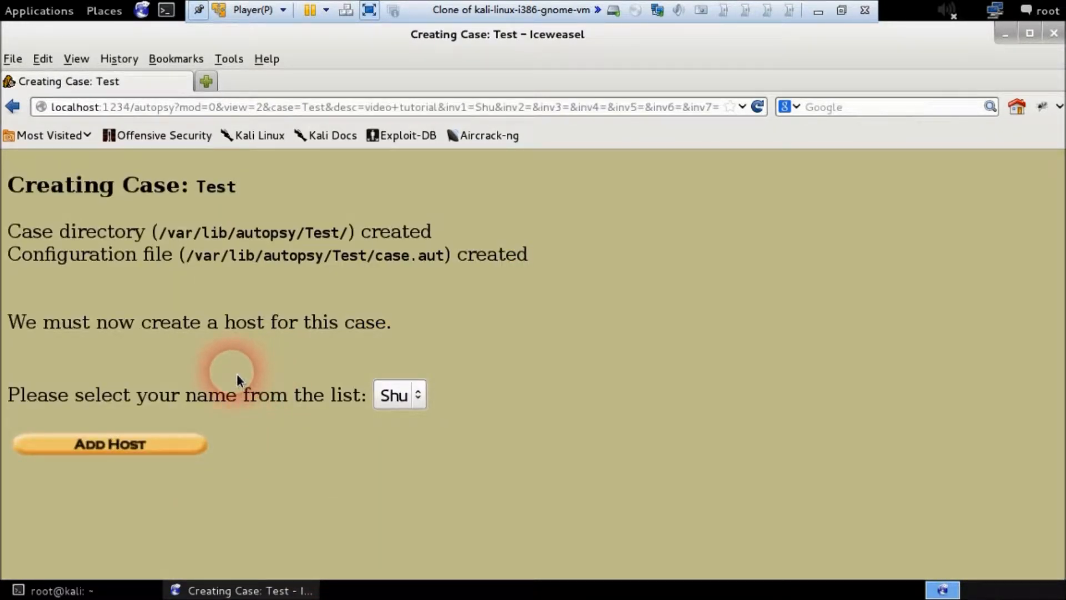
Begin adding a host to the Test case and set its host name to "HomeComputer"
left_click_drag(160, 232, 336, 222)
left_click(316, 299)
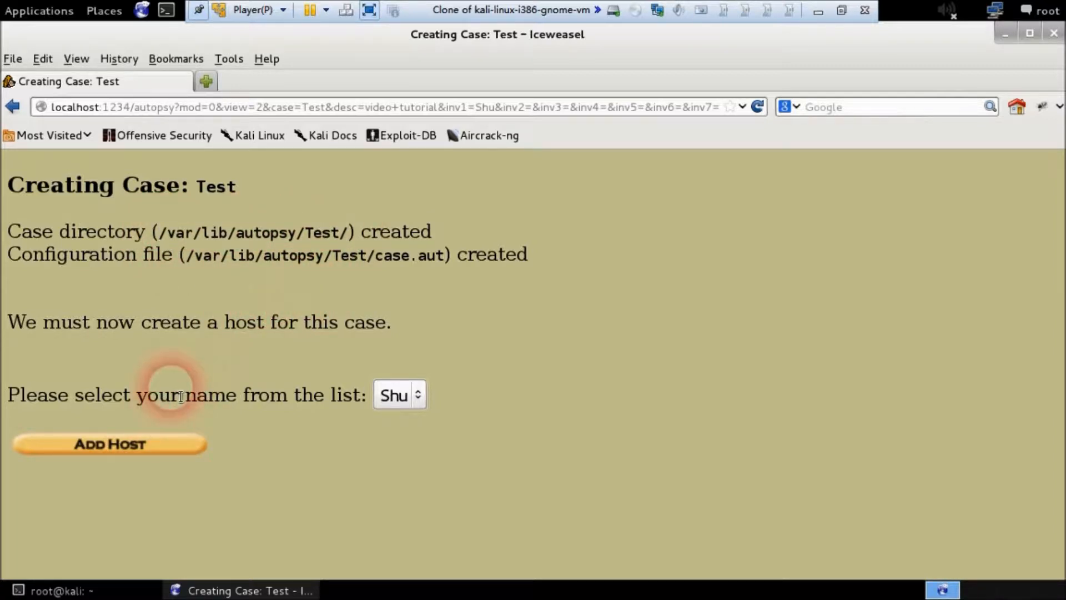
left_click(136, 450)
scroll(211, 384, "down", 2)
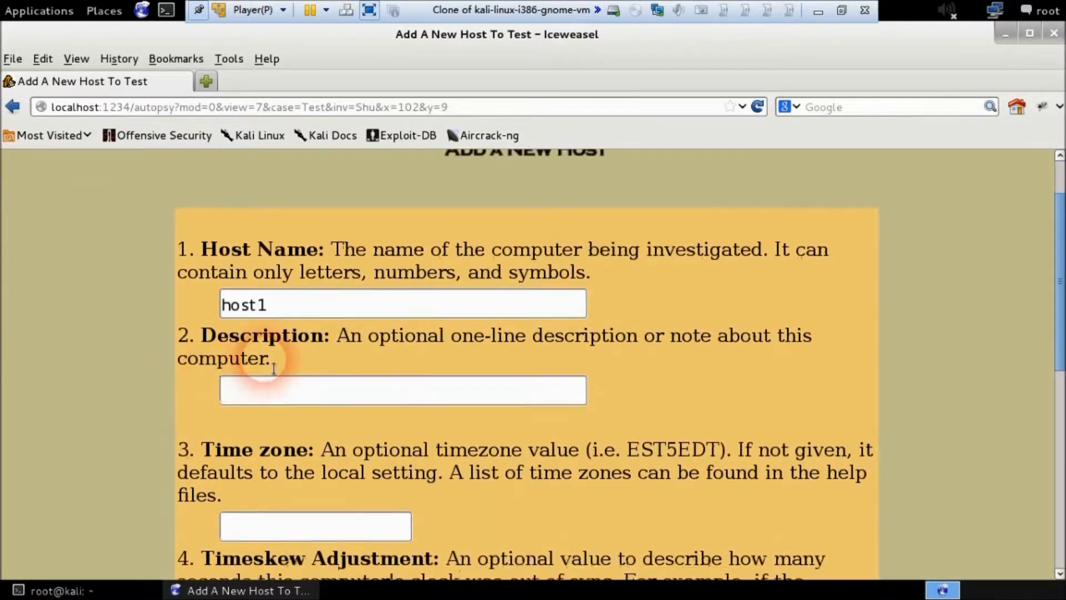
left_click_drag(307, 315, 163, 314)
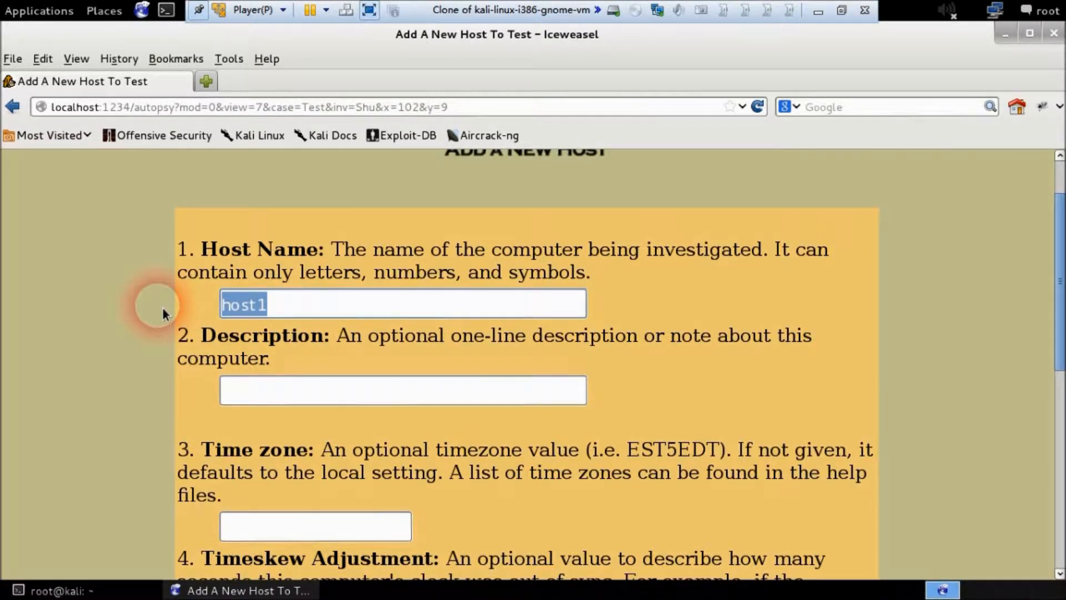
type("Home")
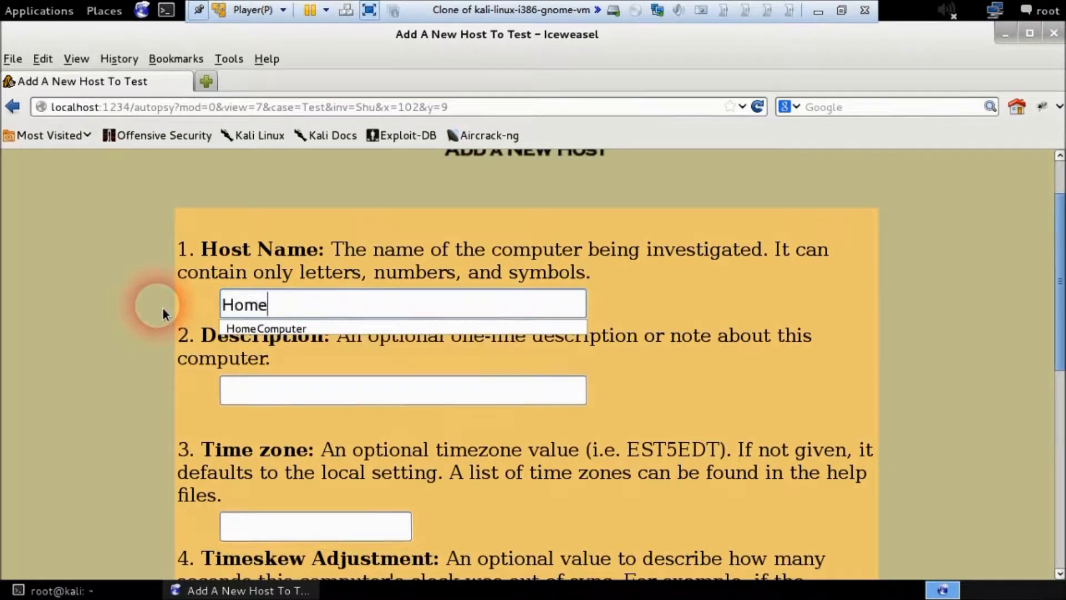
type("Computer")
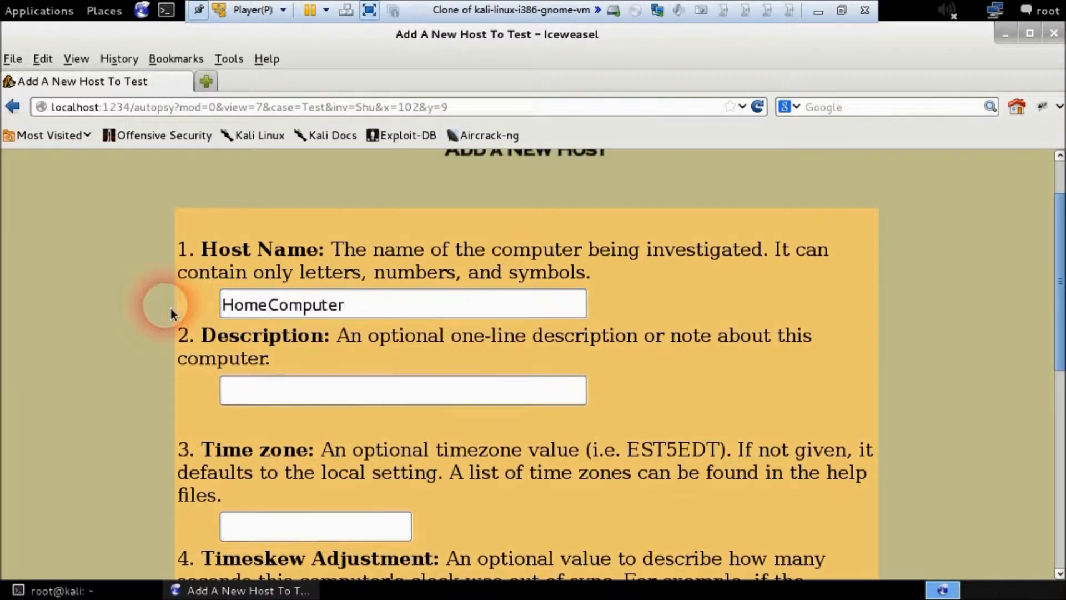
Set the new host's description to "my home computer"
left_click(330, 395)
scroll(329, 395, "down", 2)
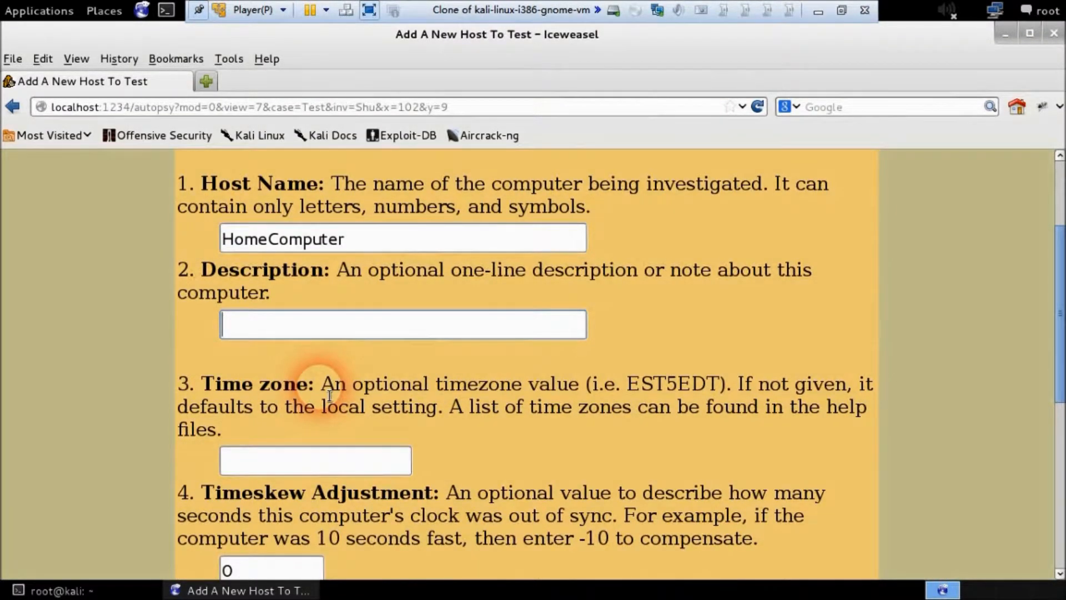
type("my home ")
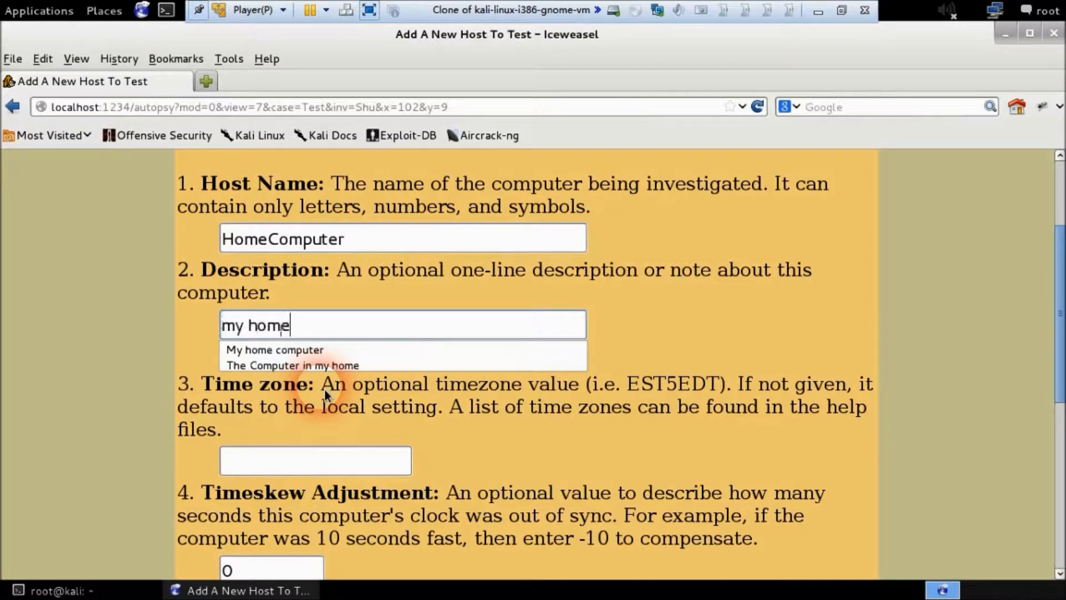
type("computer")
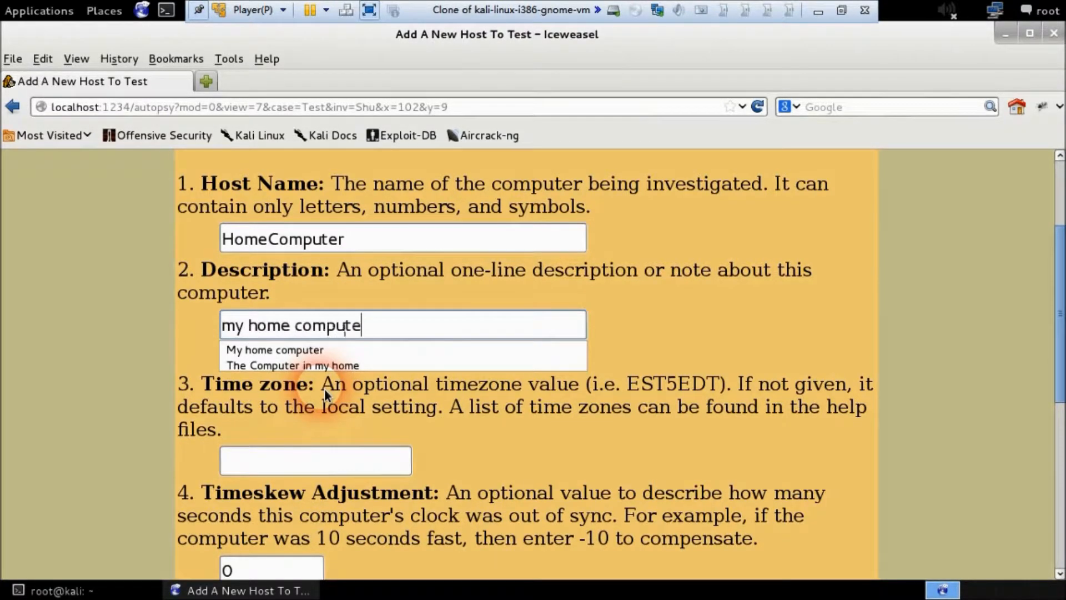
left_click(324, 389)
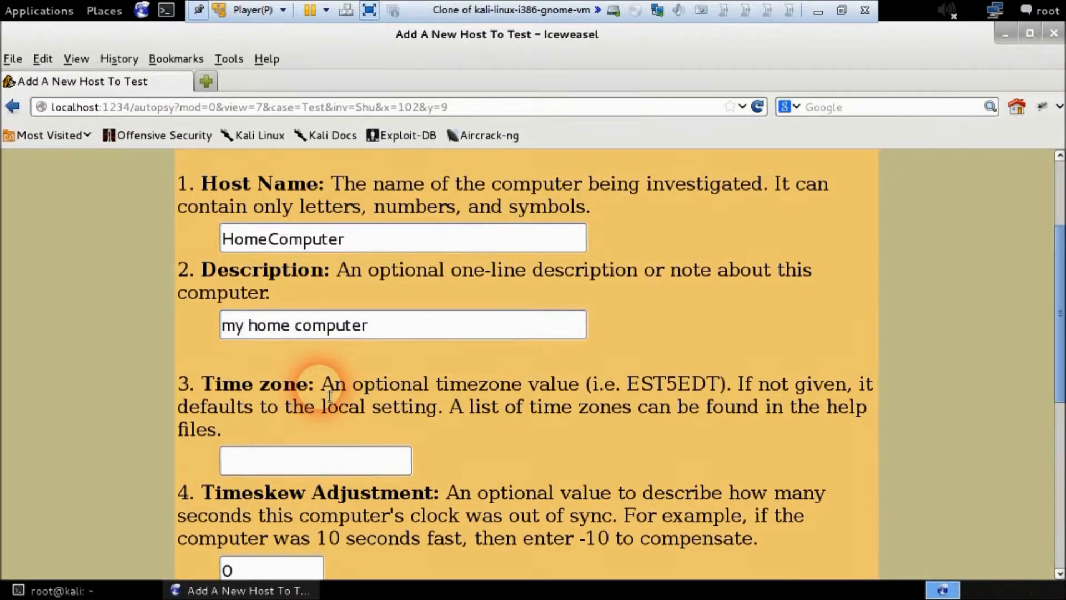
scroll(324, 389, "down", 3)
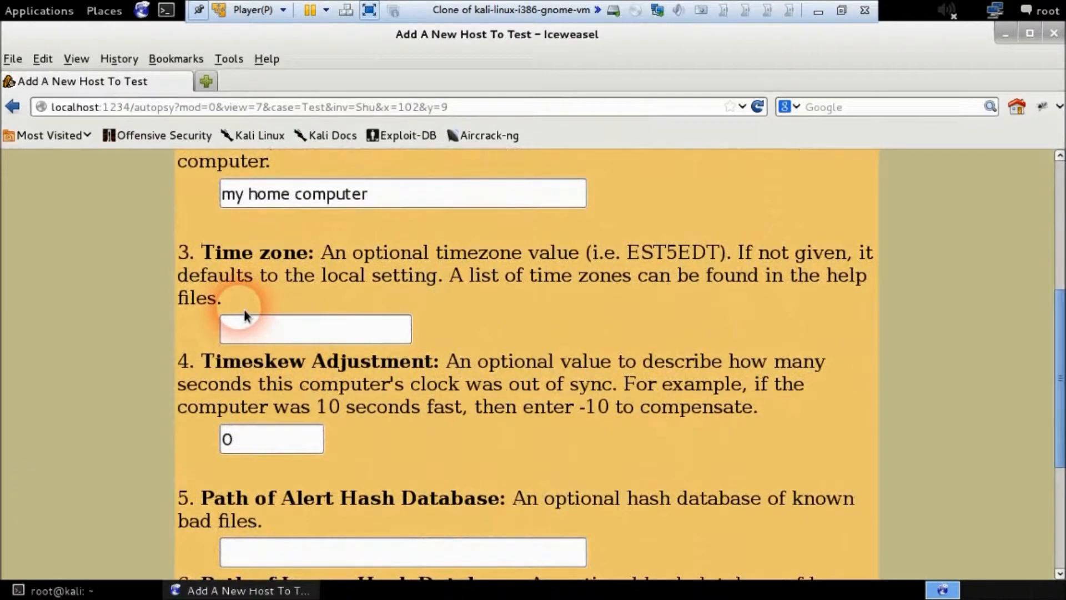
Add the HomeComputer host with the time zone and hash database paths left blank and the timeskew adjustment at 0
left_click(340, 333)
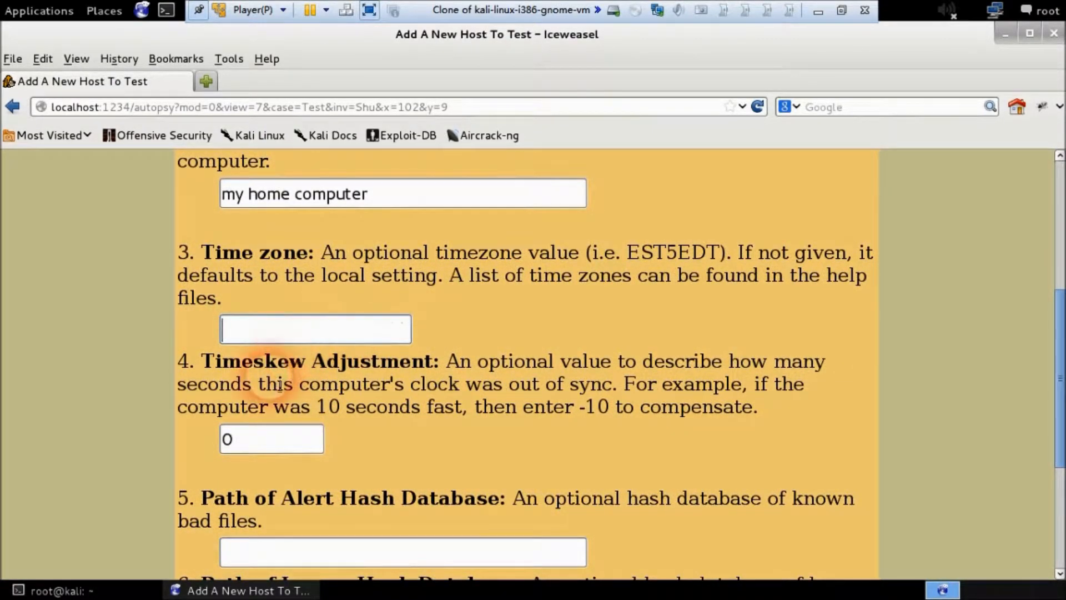
scroll(279, 384, "down", 2)
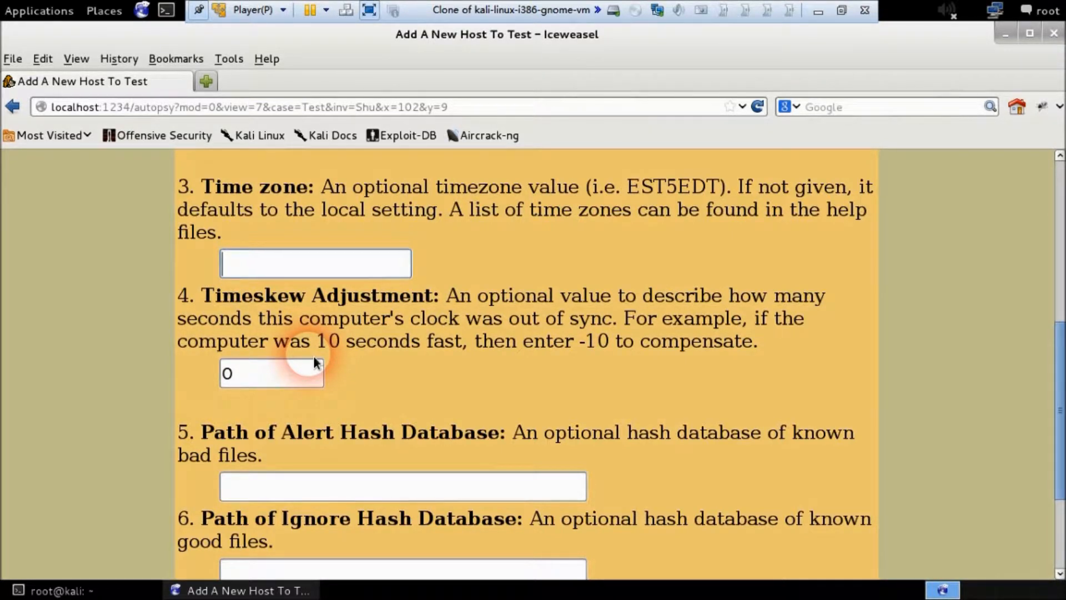
left_click(316, 376)
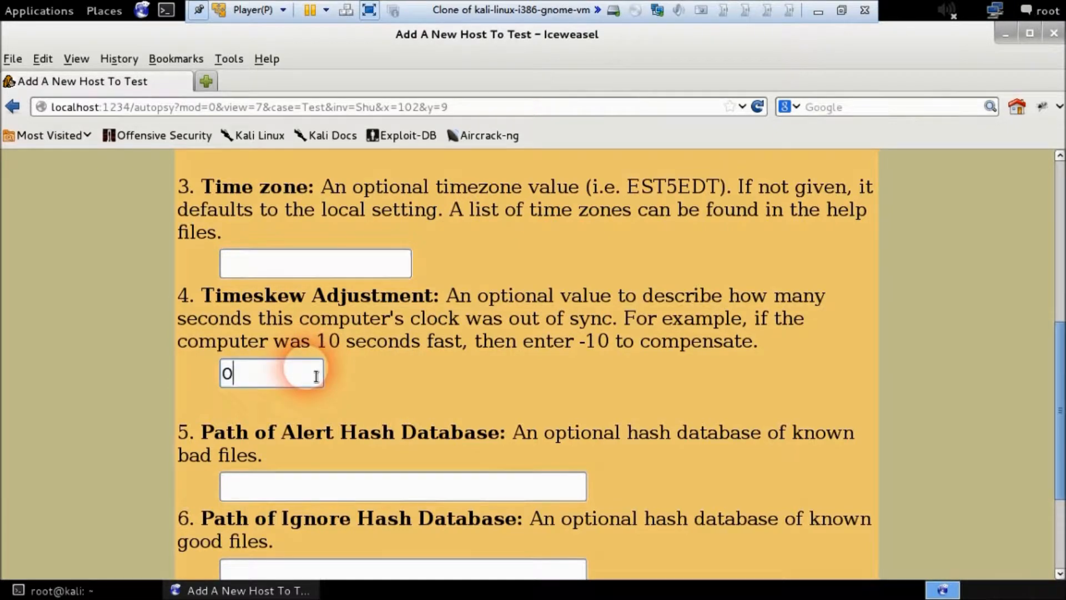
scroll(293, 364, "down", 2)
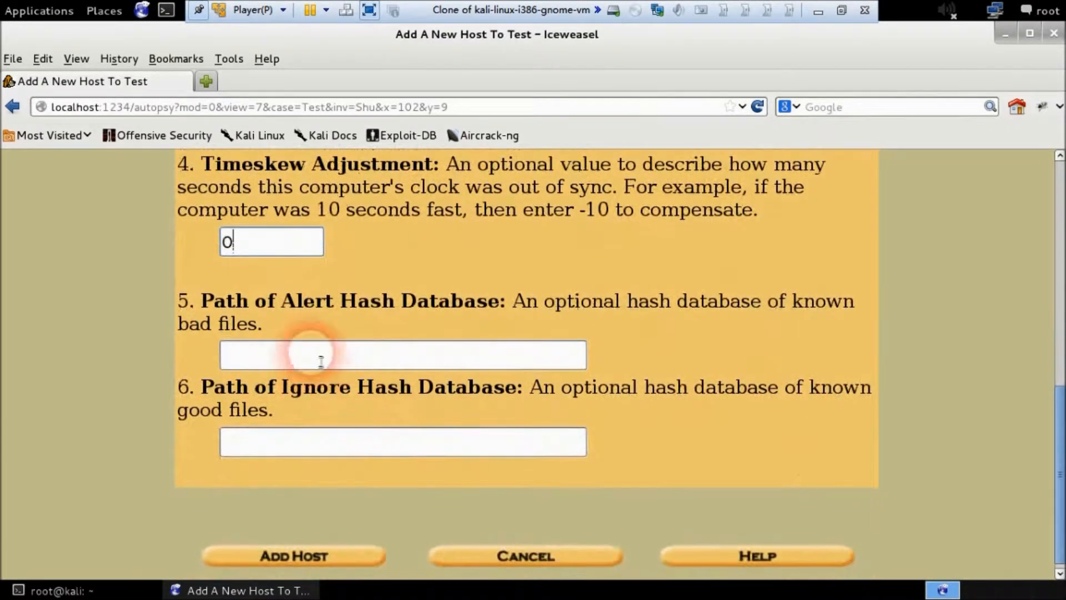
left_click(318, 552)
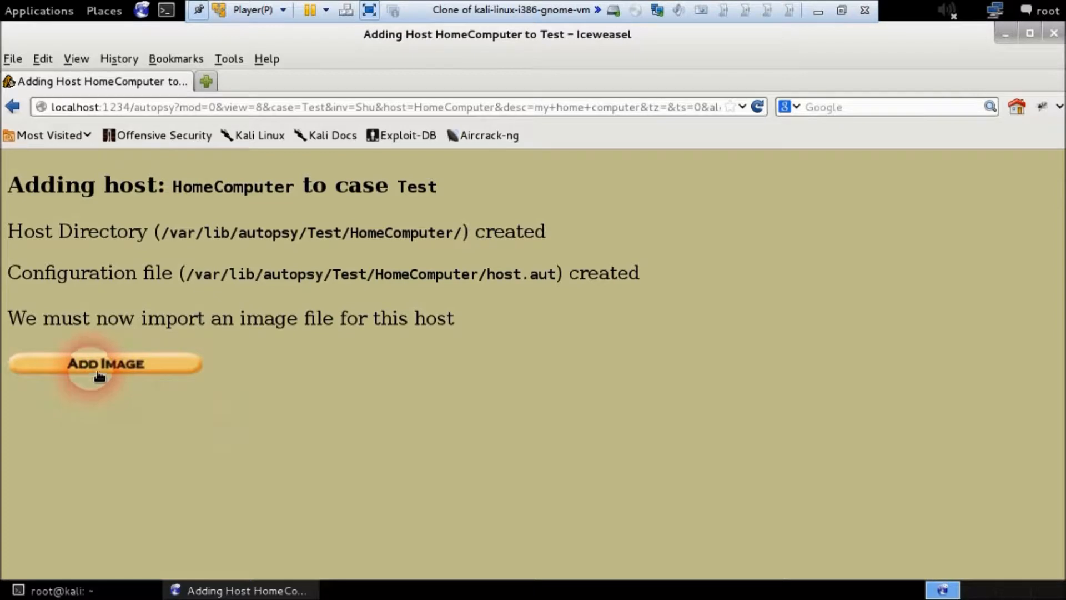
Begin adding a new image file to the HomeComputer host, ready to enter the image location
left_click(160, 376)
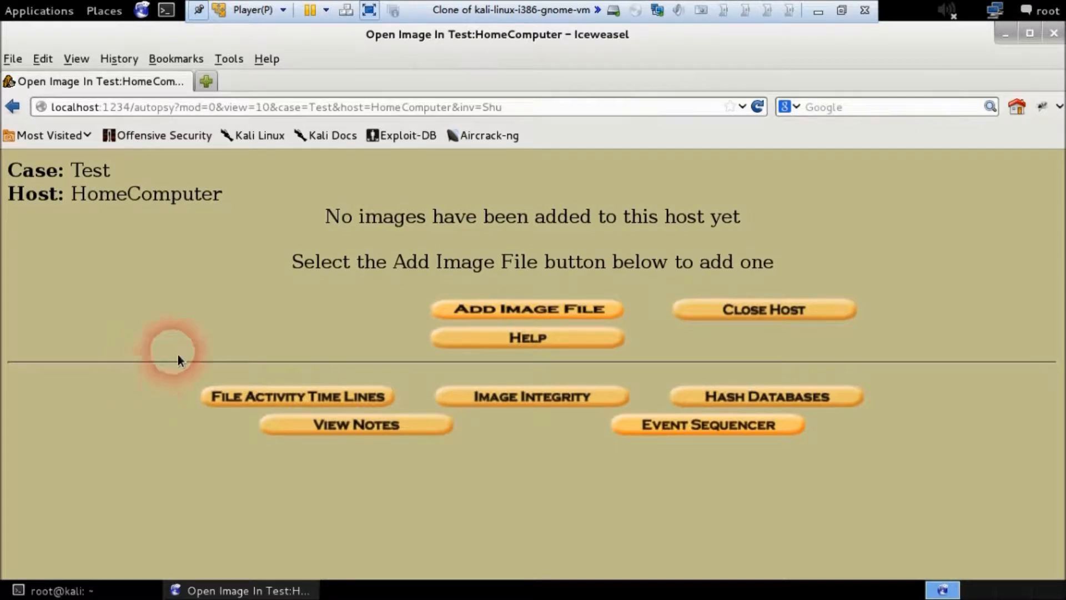
left_click(476, 311)
left_click(313, 423)
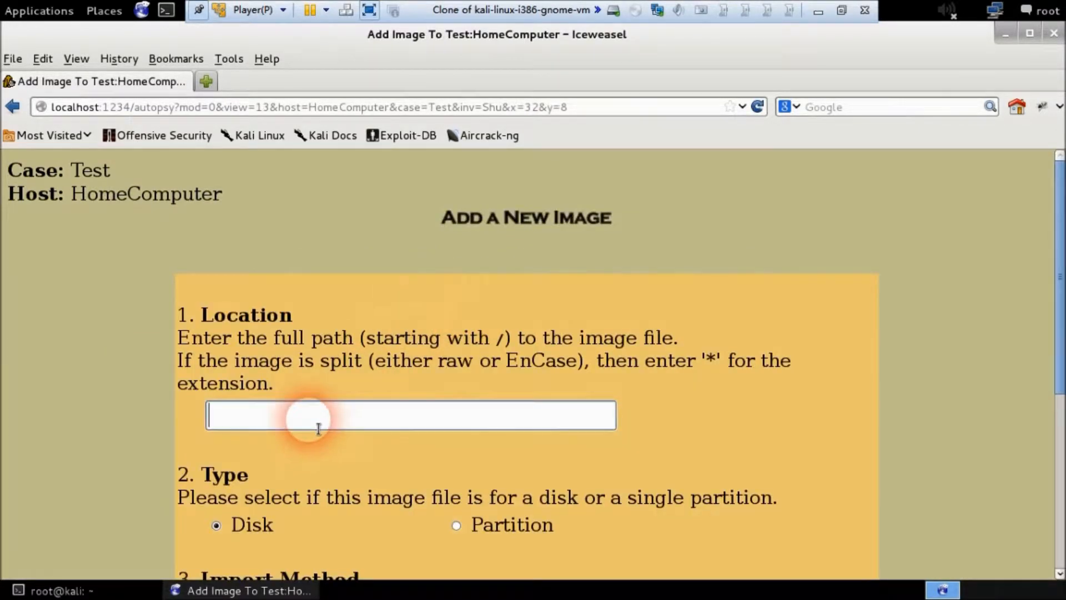
scroll(305, 419, "down", 1)
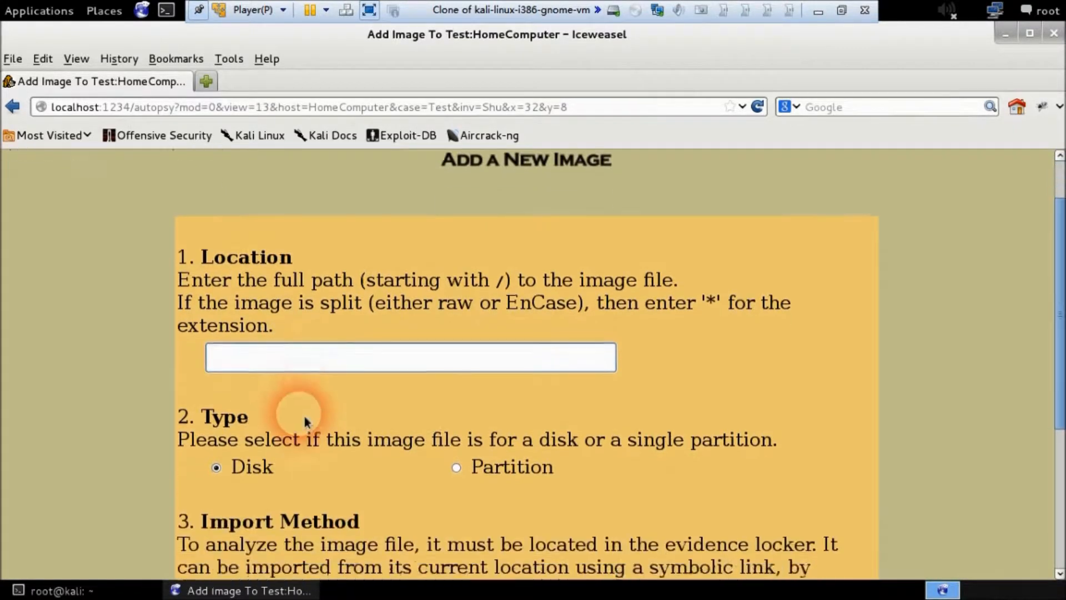
Copy the folder path of ntfs-img-kw-1.dd from its file properties in the 3-kwsrch-ntfs desktop folder
left_click(1006, 42)
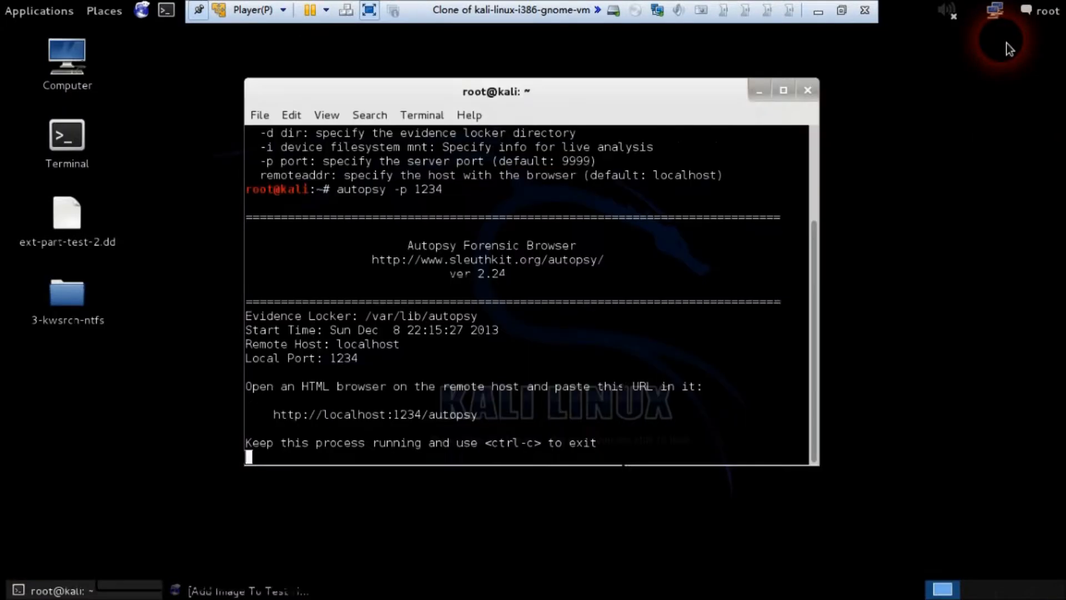
double_click(77, 300)
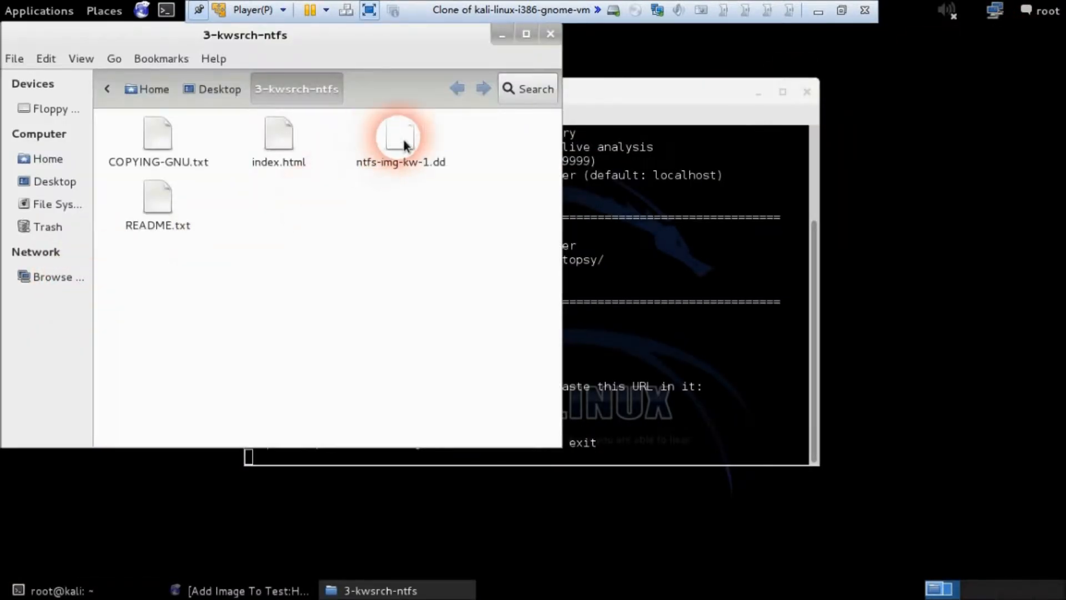
left_click(404, 143)
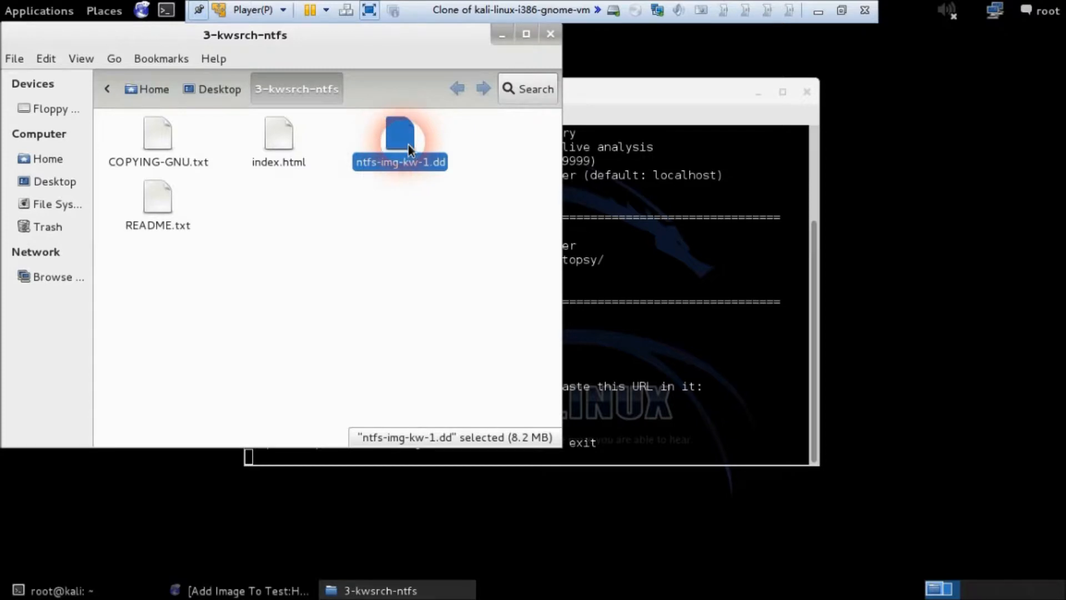
right_click(408, 144)
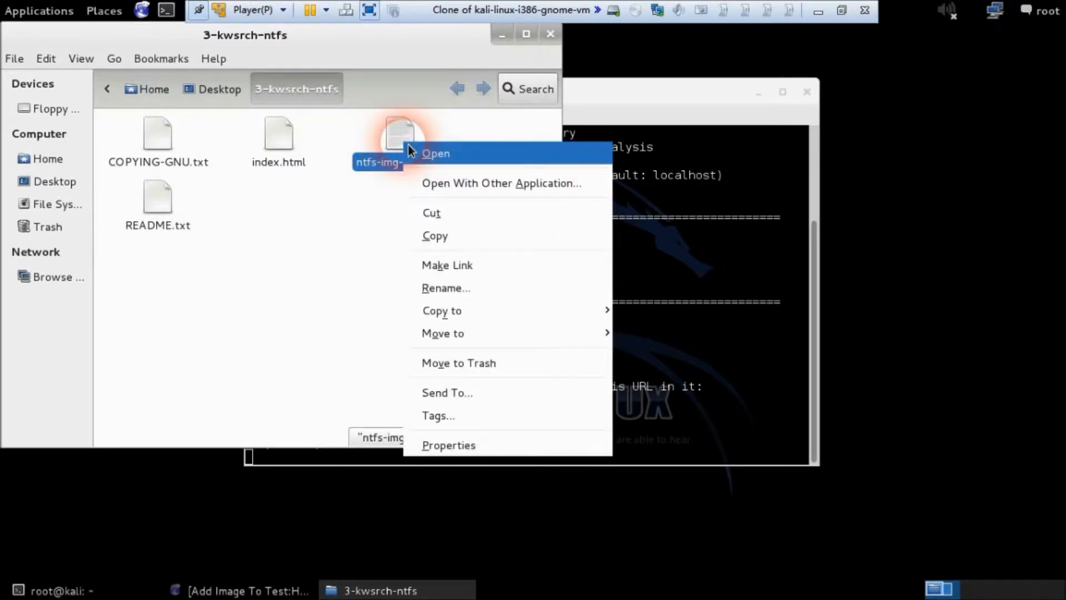
left_click(474, 445)
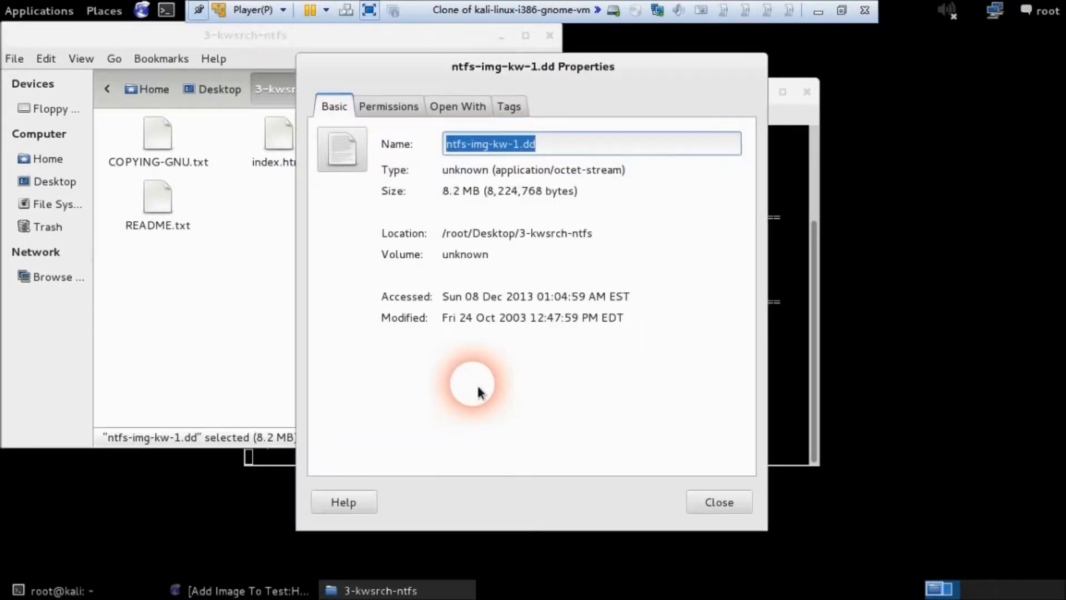
left_click_drag(599, 235, 441, 234)
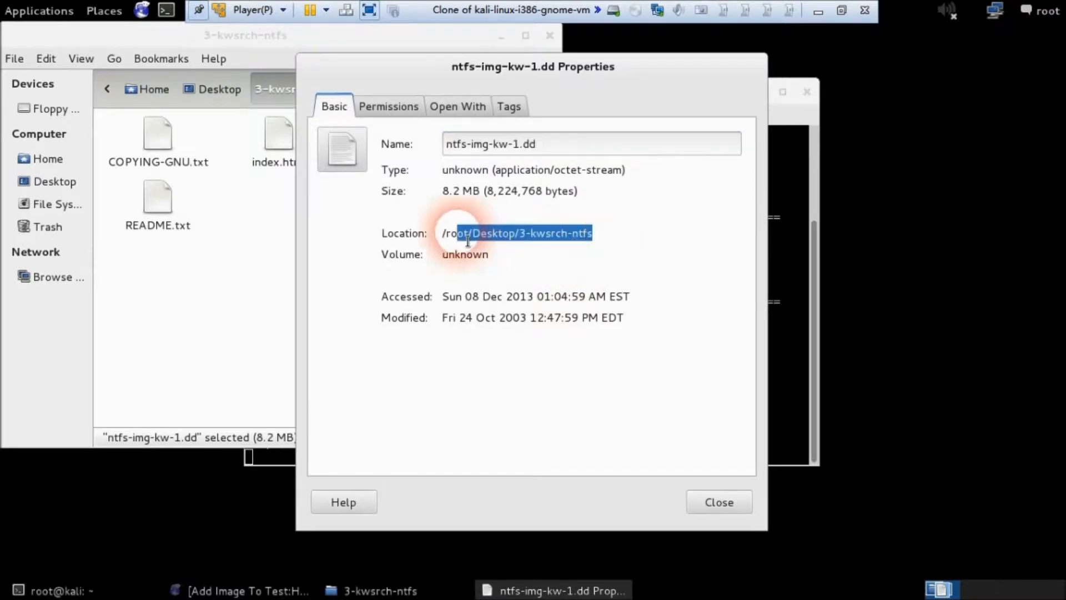
right_click(492, 246)
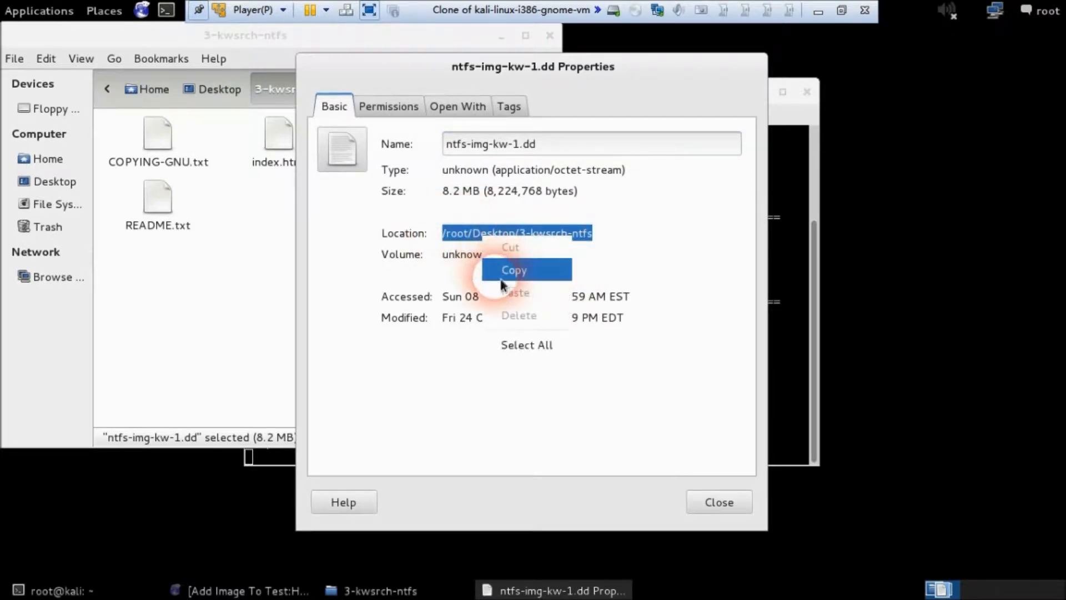
left_click(512, 267)
Return to the Autopsy image form in Iceweasel and paste /root/Desktop/3-kwsrch-ntfs as the image location
left_click(247, 590)
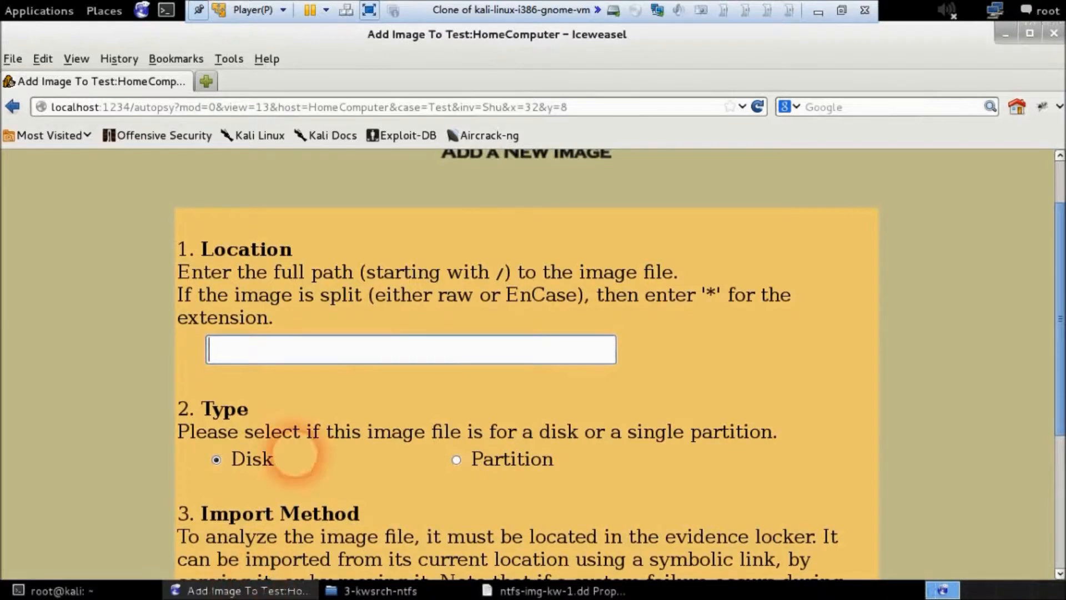
right_click(283, 356)
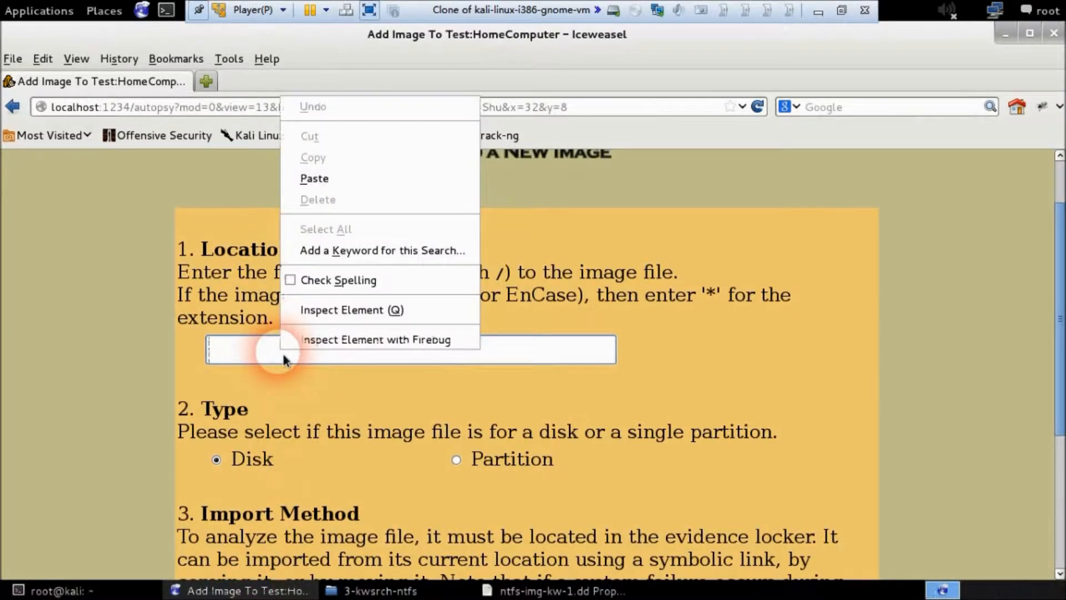
left_click(310, 178)
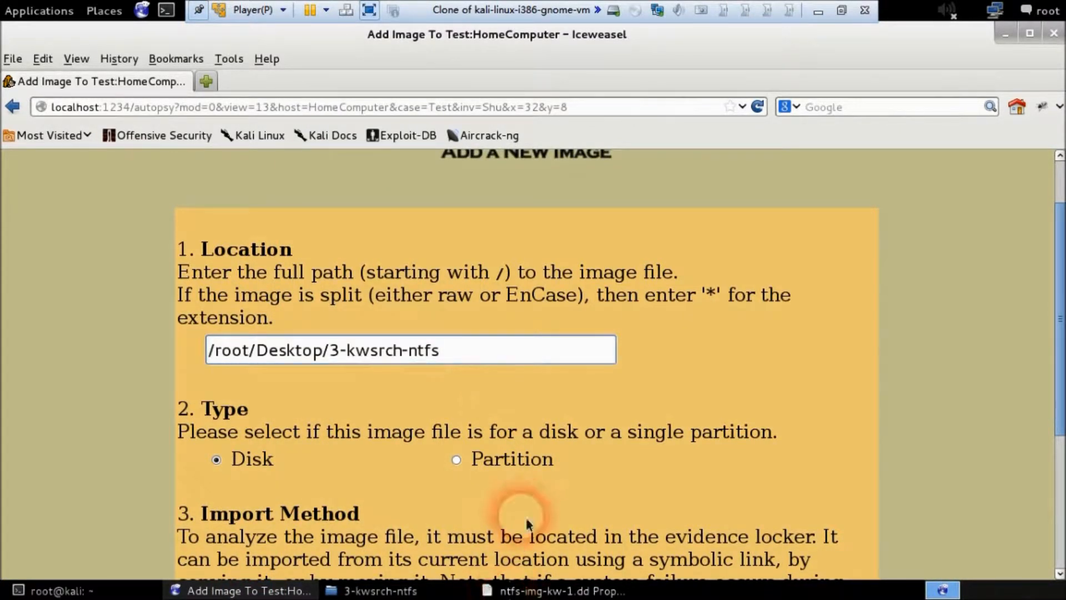
Copy the image's file name from its properties and append "/ntfs-img-kw-1.dd" to the image location path
left_click(555, 590)
left_click_drag(555, 150, 352, 143)
right_click(479, 149)
left_click(500, 174)
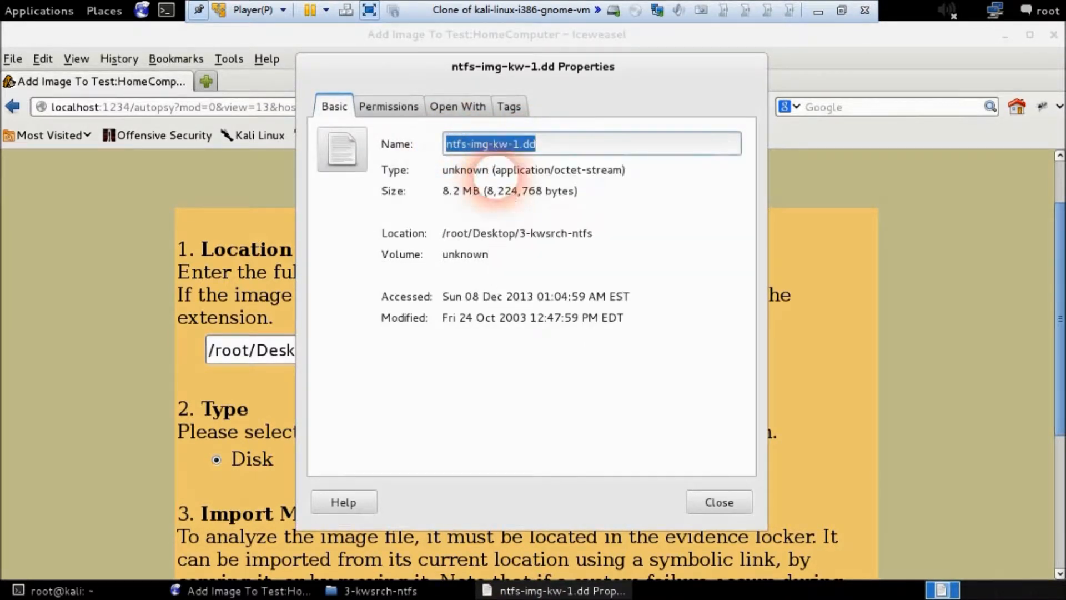
left_click(190, 250)
left_click(486, 359)
type("/")
right_click(485, 349)
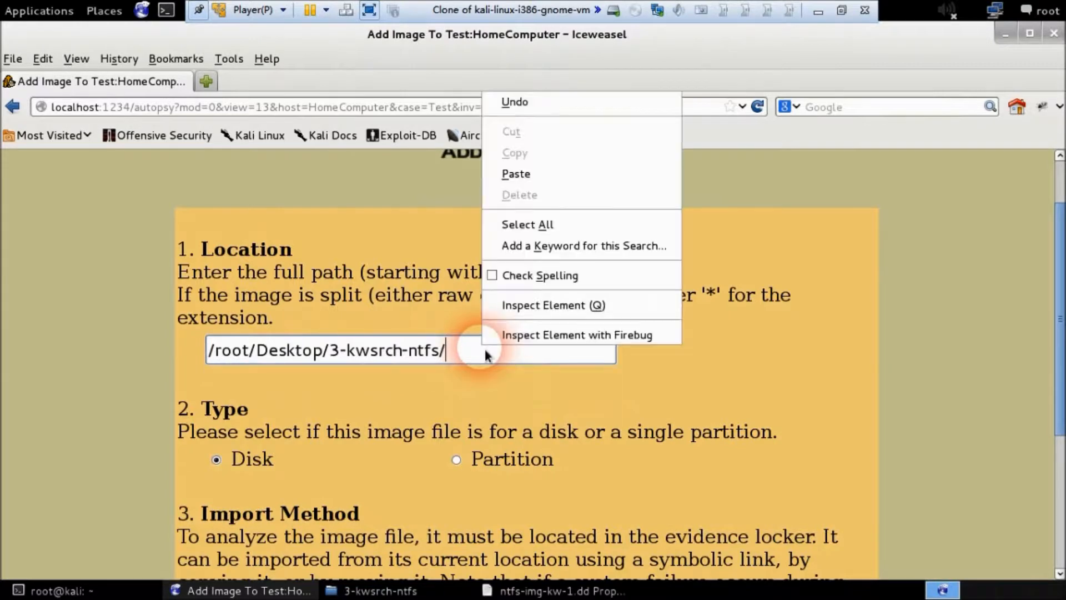
left_click(535, 176)
left_click(694, 339)
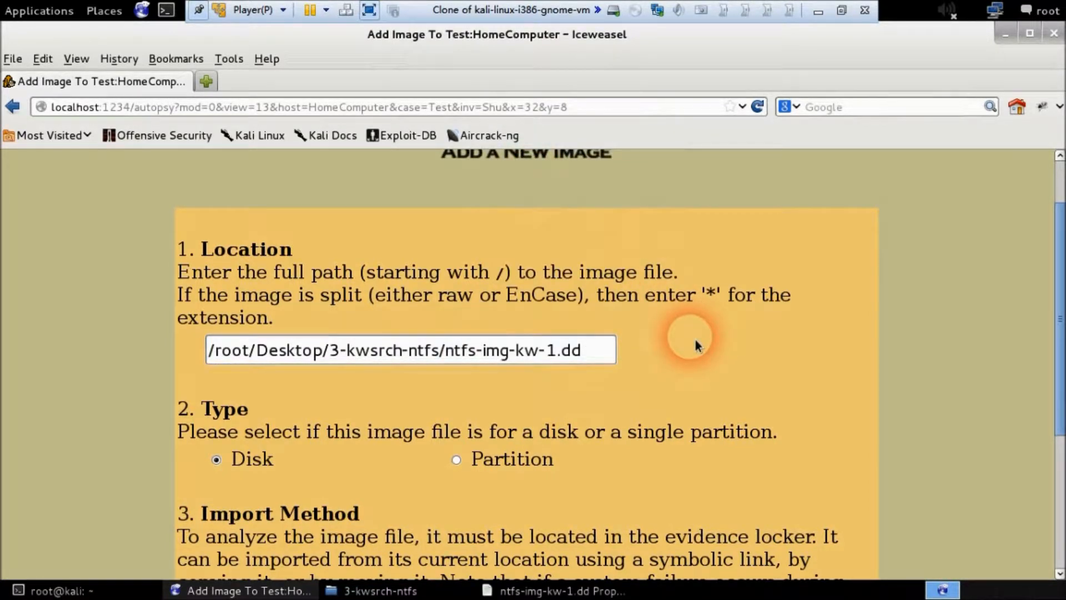
Set the image type to Partition and the import method to Copy, and continue to the image file details
scroll(696, 343, "down", 2)
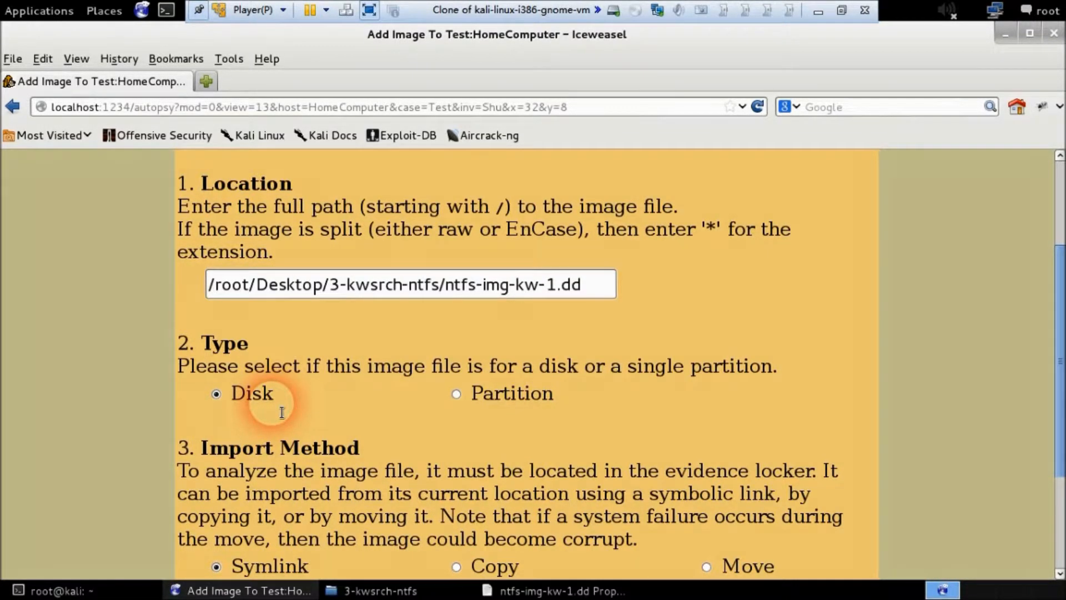
left_click_drag(444, 285, 604, 303)
left_click(552, 353)
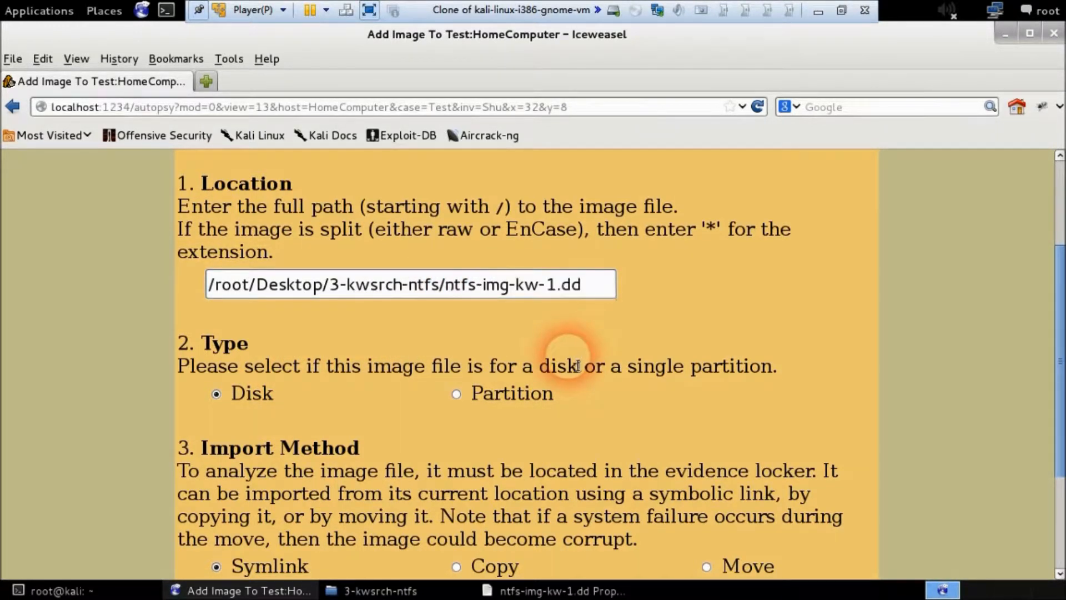
left_click(465, 398)
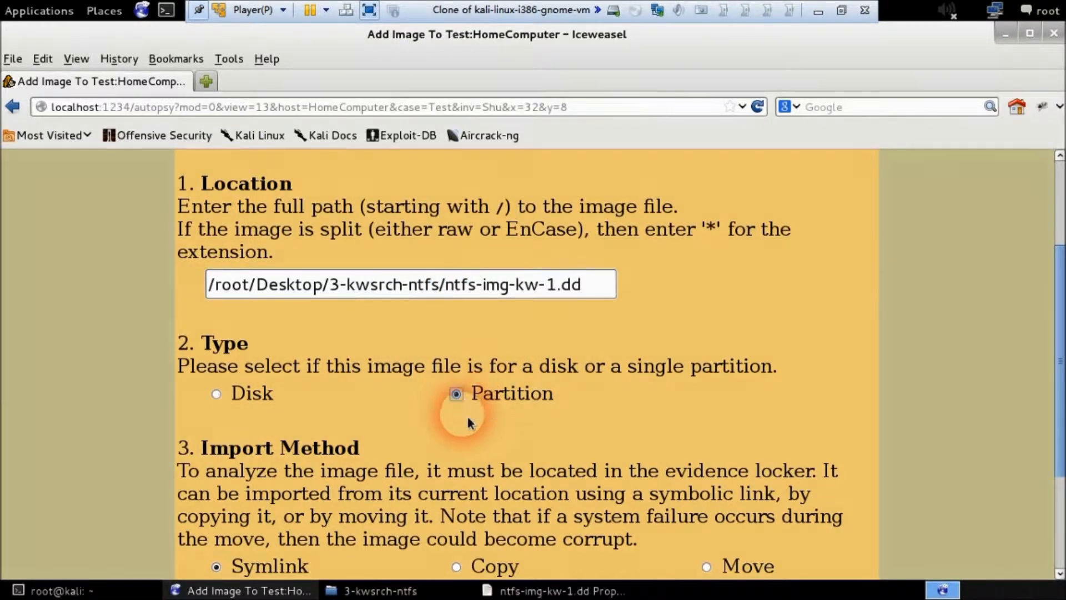
scroll(468, 422, "down", 4)
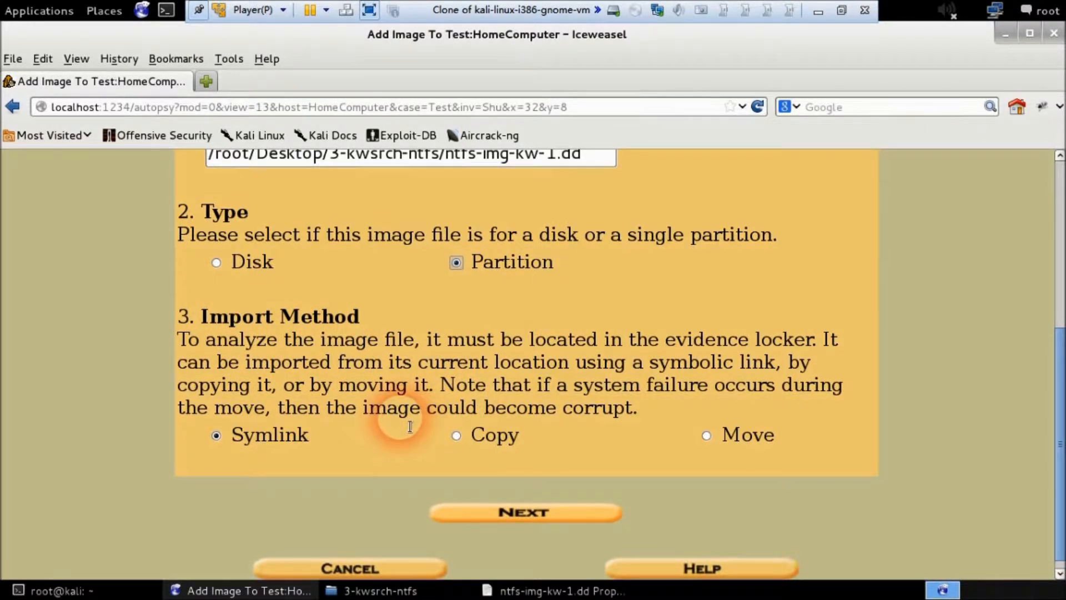
scroll(404, 436, "down", 1)
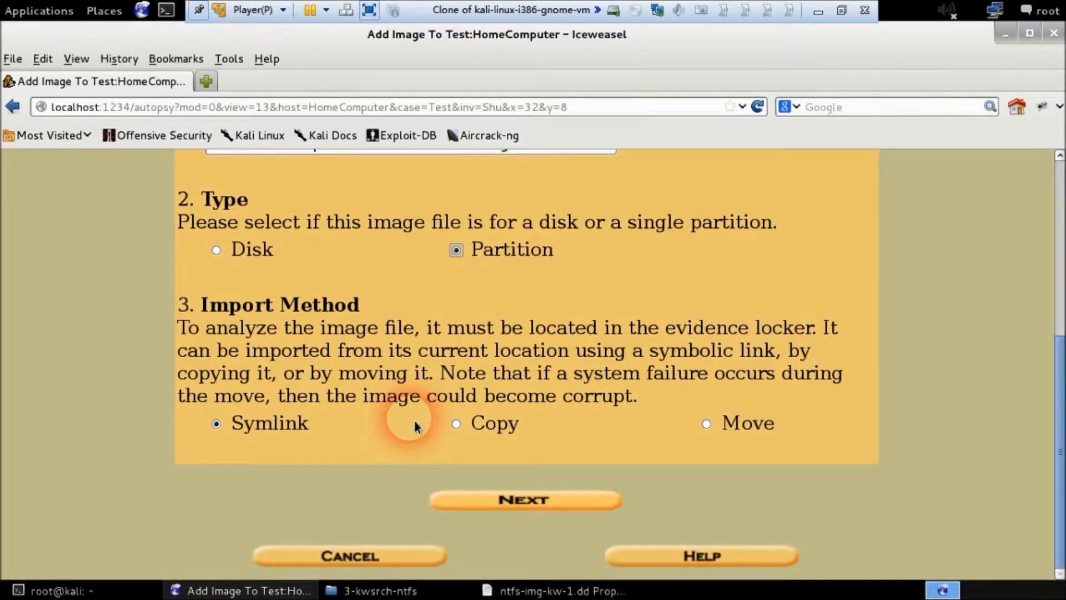
left_click(455, 425)
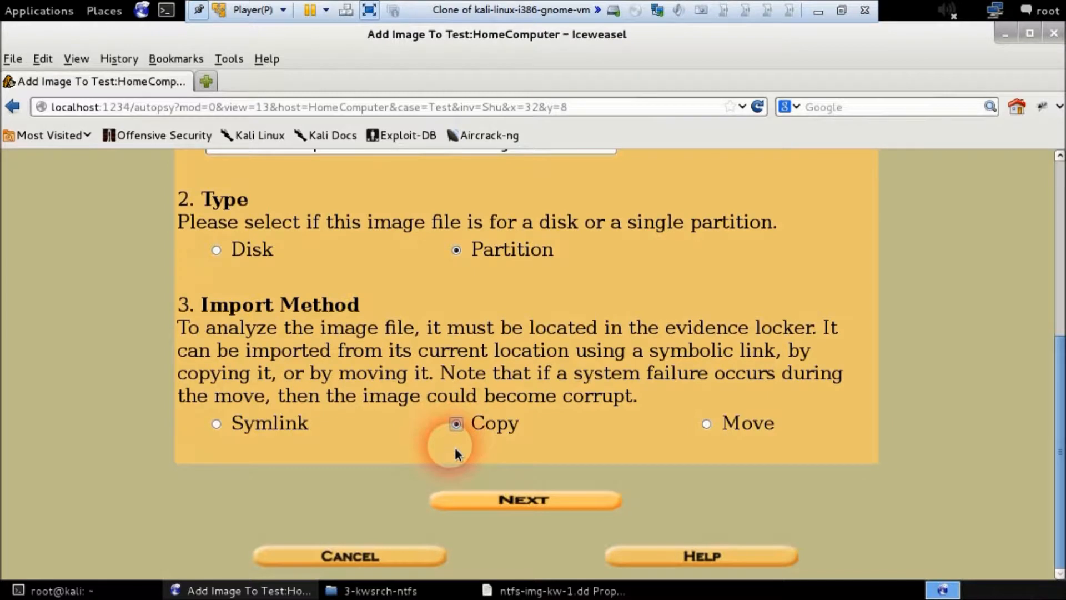
left_click(489, 503)
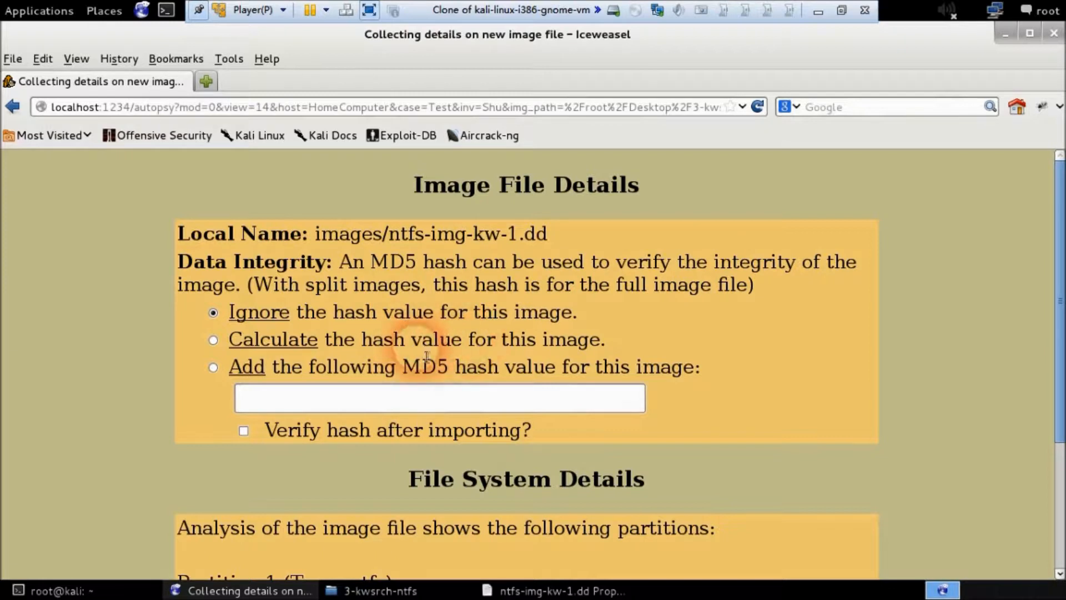
Have the image's hash value calculated and add the image with mount point C: and file system type ntfs
left_click(337, 399)
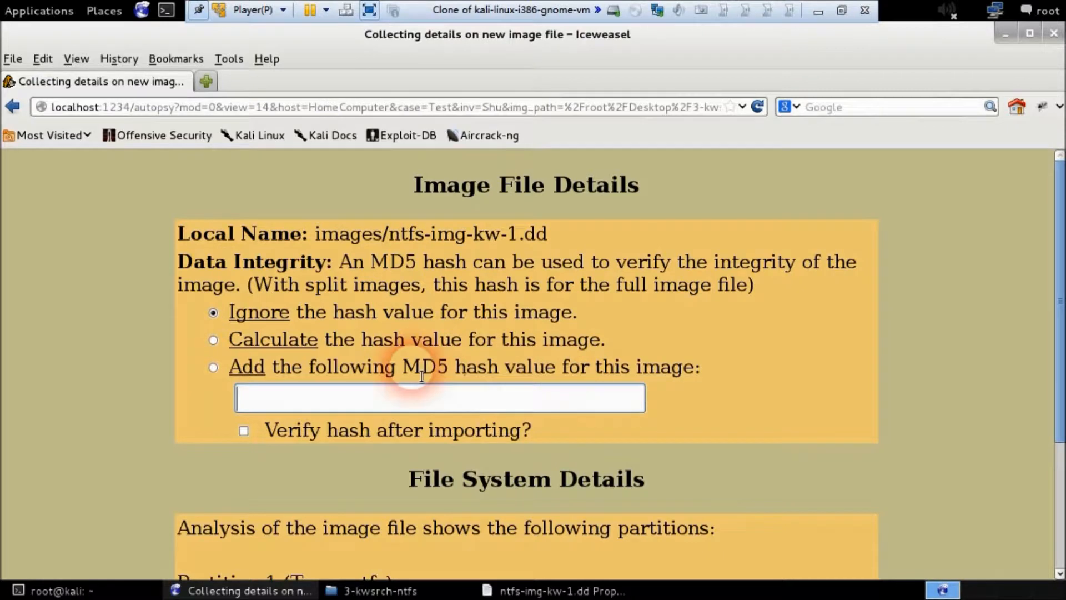
left_click(213, 340)
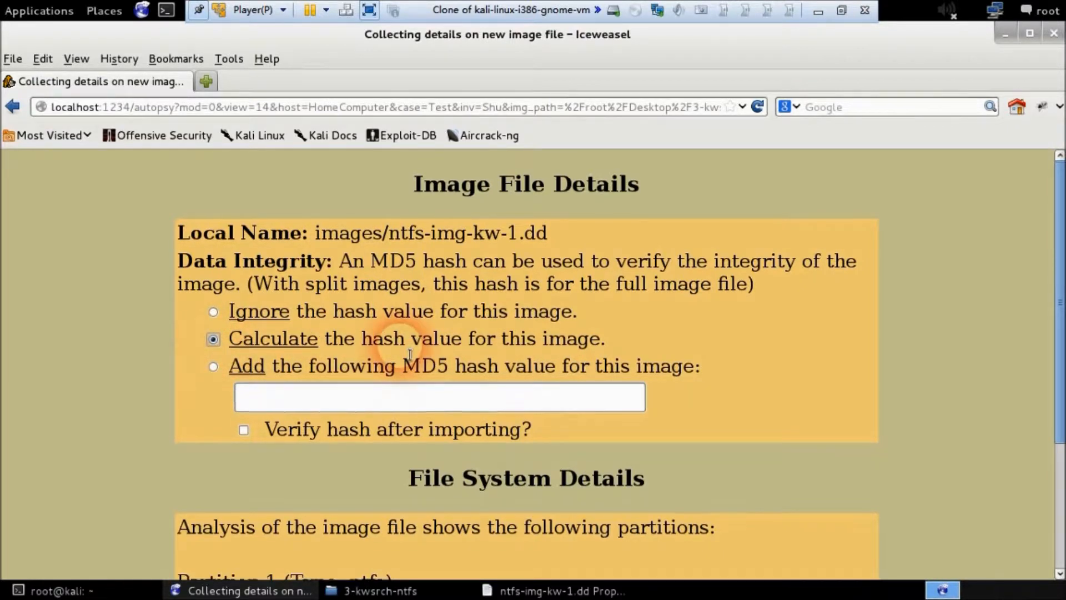
scroll(281, 340, "down", 2)
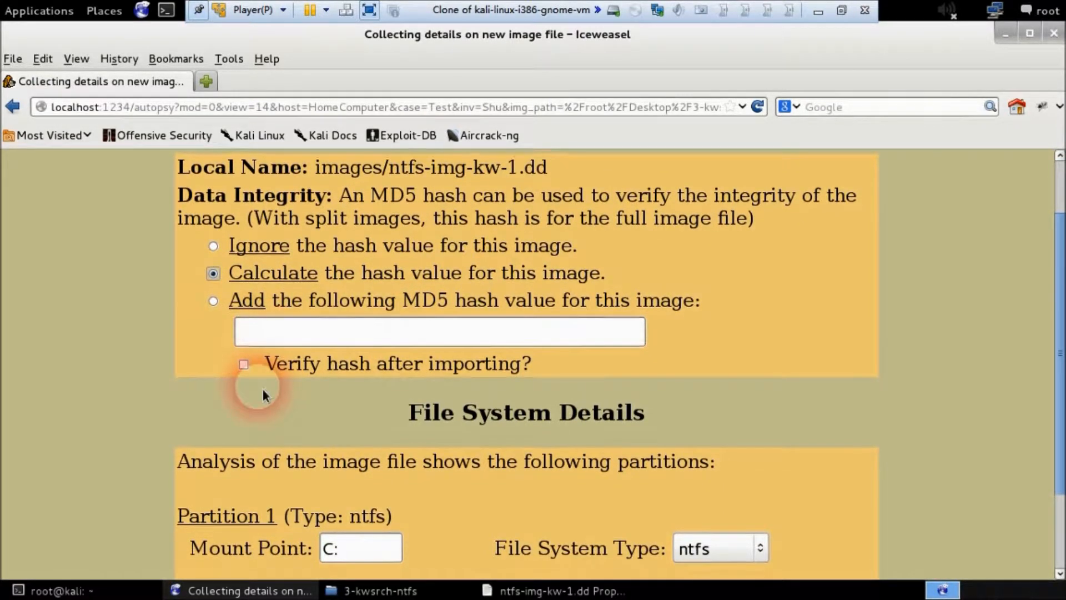
scroll(266, 389, "down", 3)
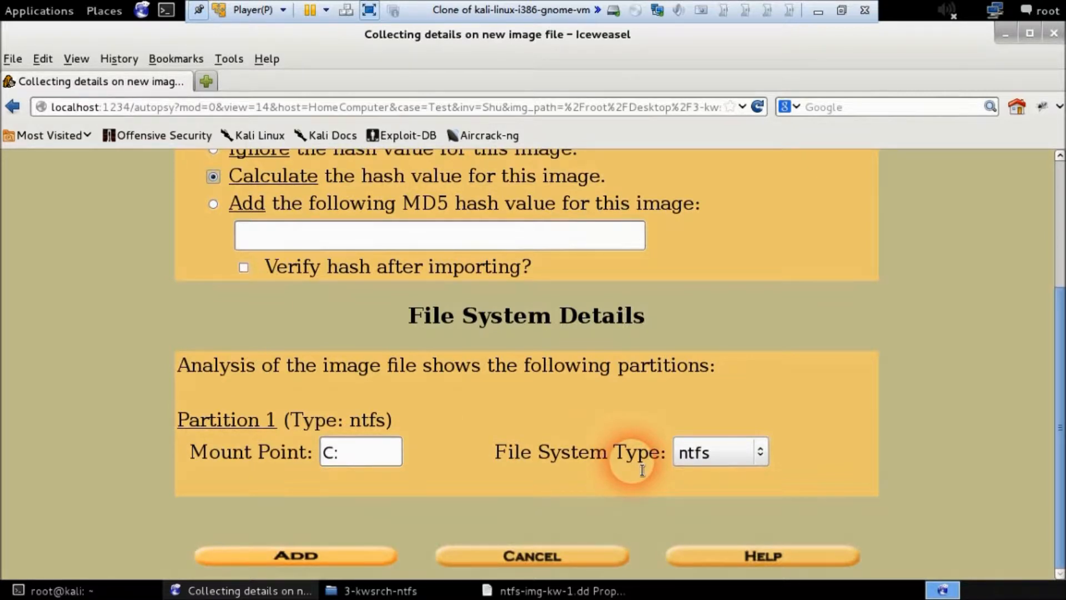
left_click(380, 552)
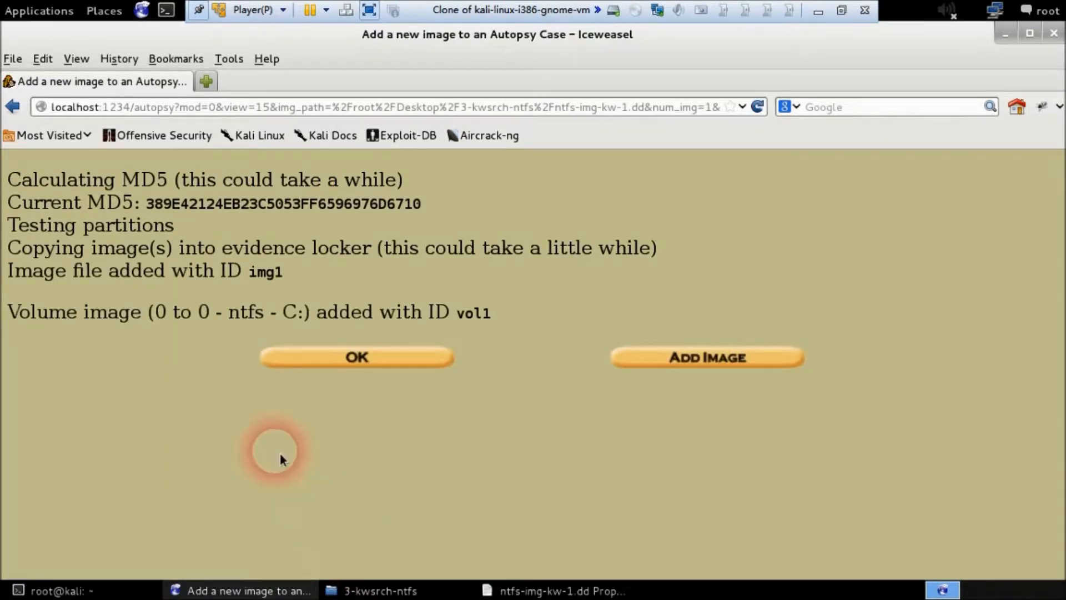
left_click_drag(145, 204, 437, 211)
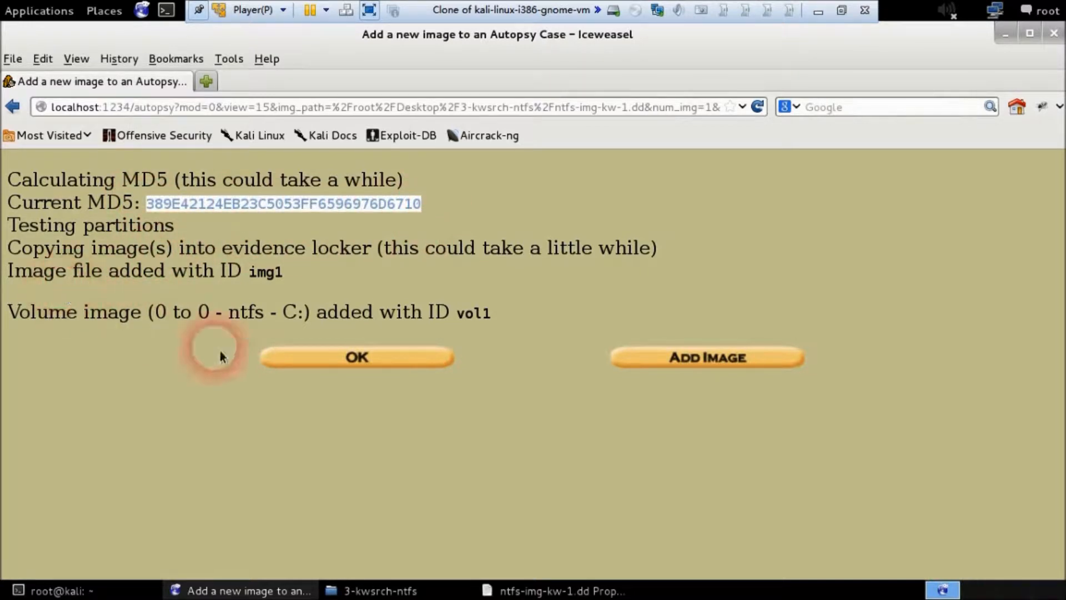
left_click(316, 367)
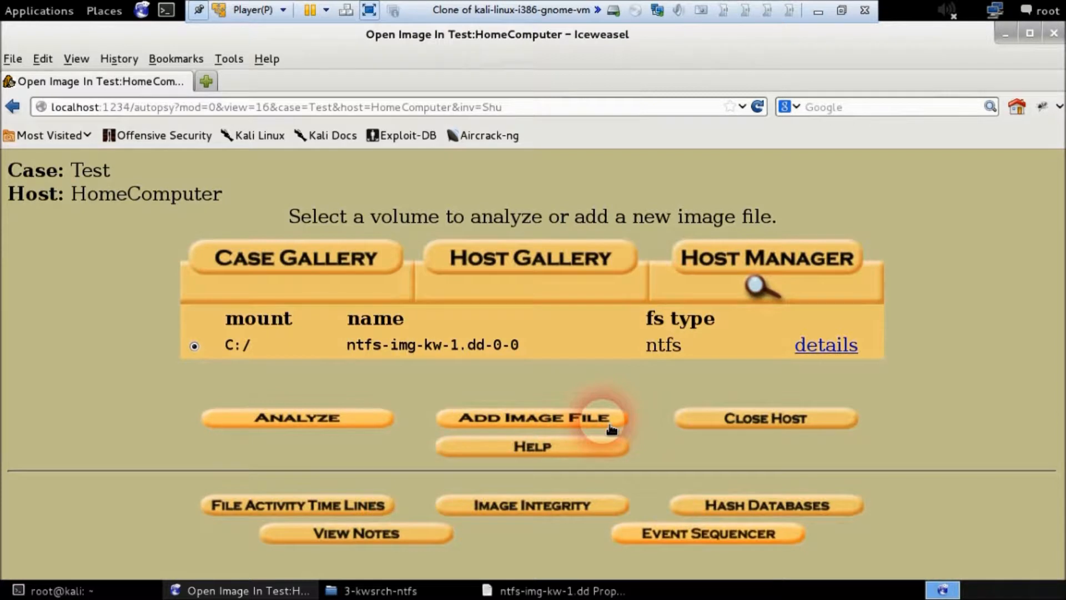
Close the HomeComputer host and the Test case, and return to the Autopsy start page
left_click(815, 429)
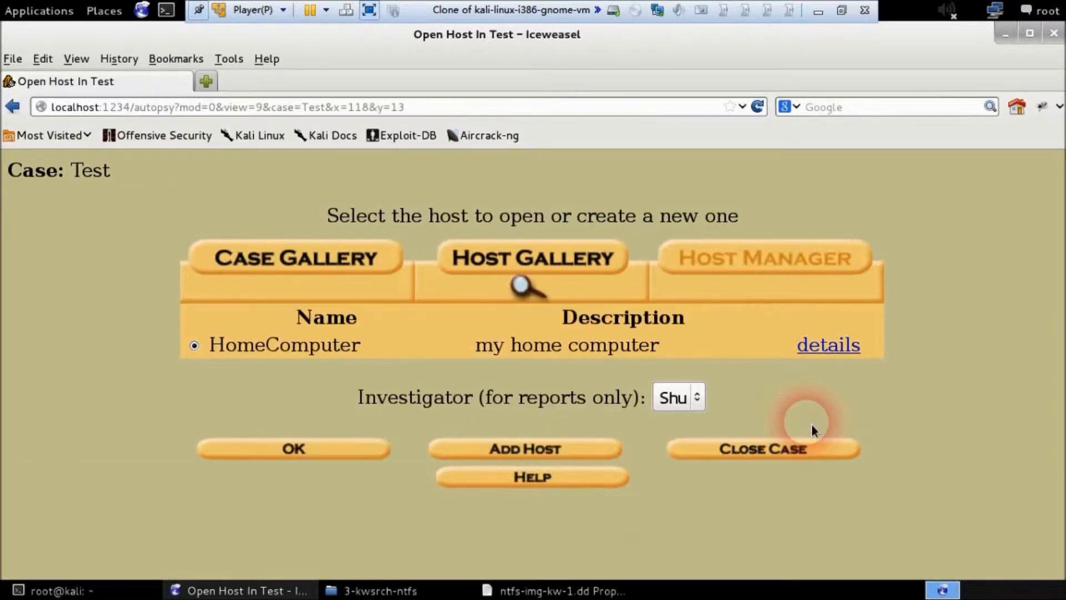
left_click(813, 456)
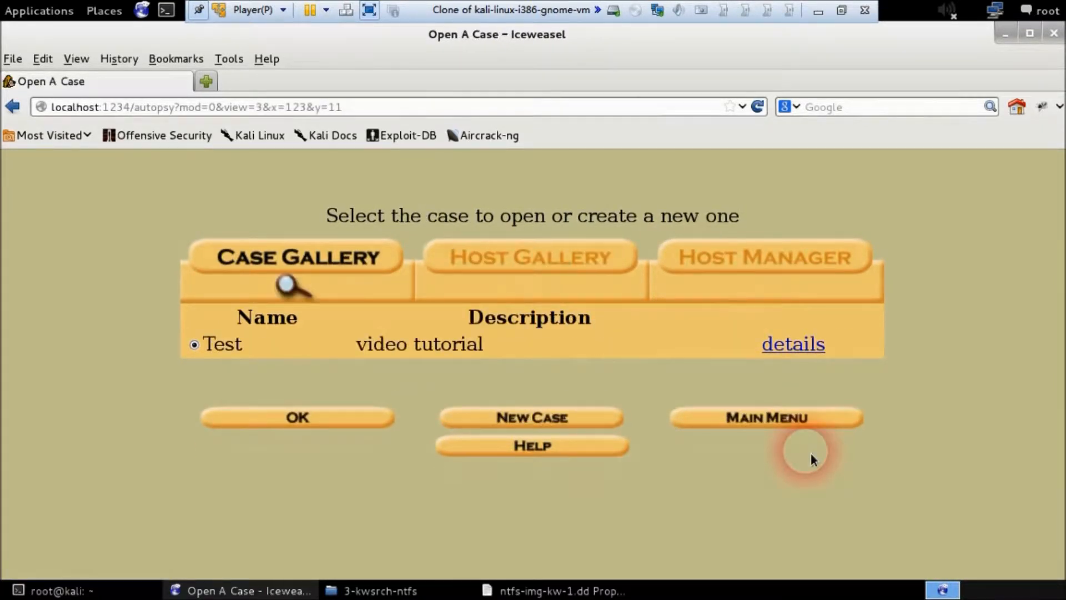
left_click(795, 428)
scroll(561, 394, "down", 3)
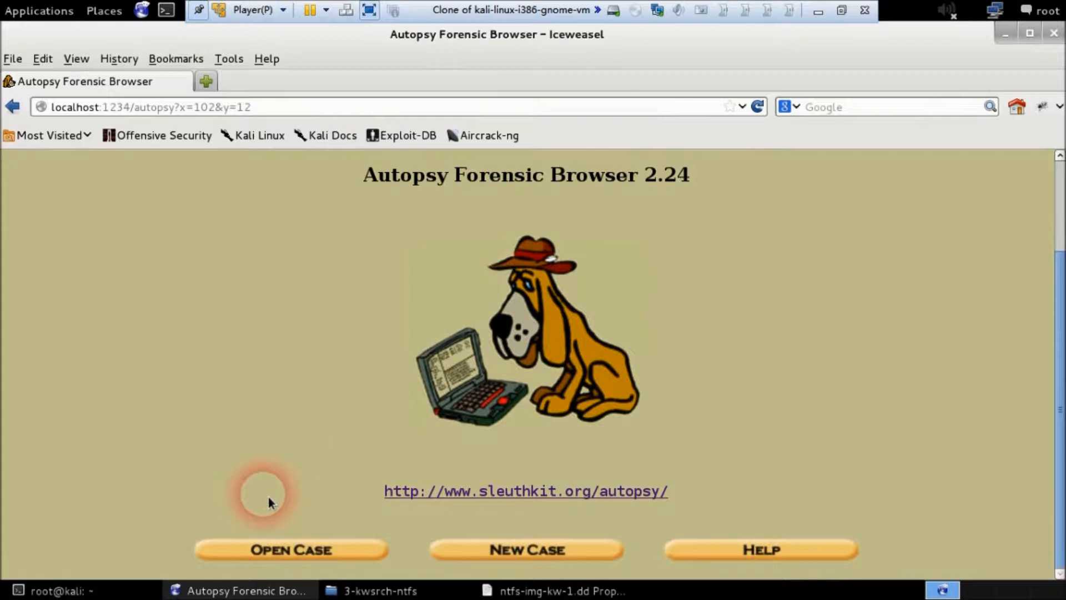
Reopen the Test case from the case gallery and open its HomeComputer host
left_click(260, 553)
left_click_drag(210, 366, 540, 346)
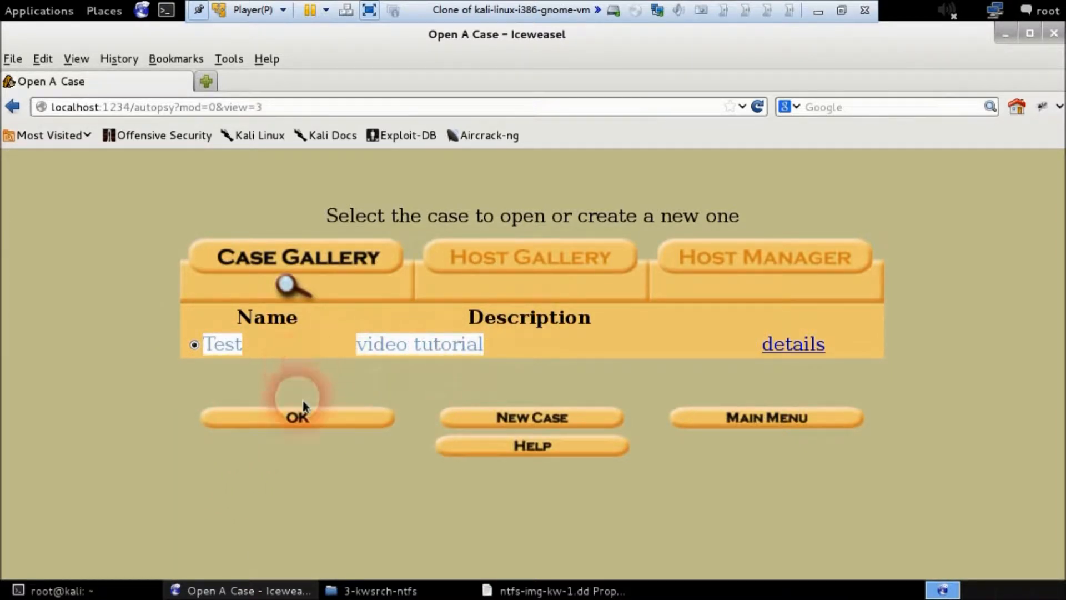
left_click(332, 429)
left_click_drag(201, 345, 368, 345)
left_click(311, 454)
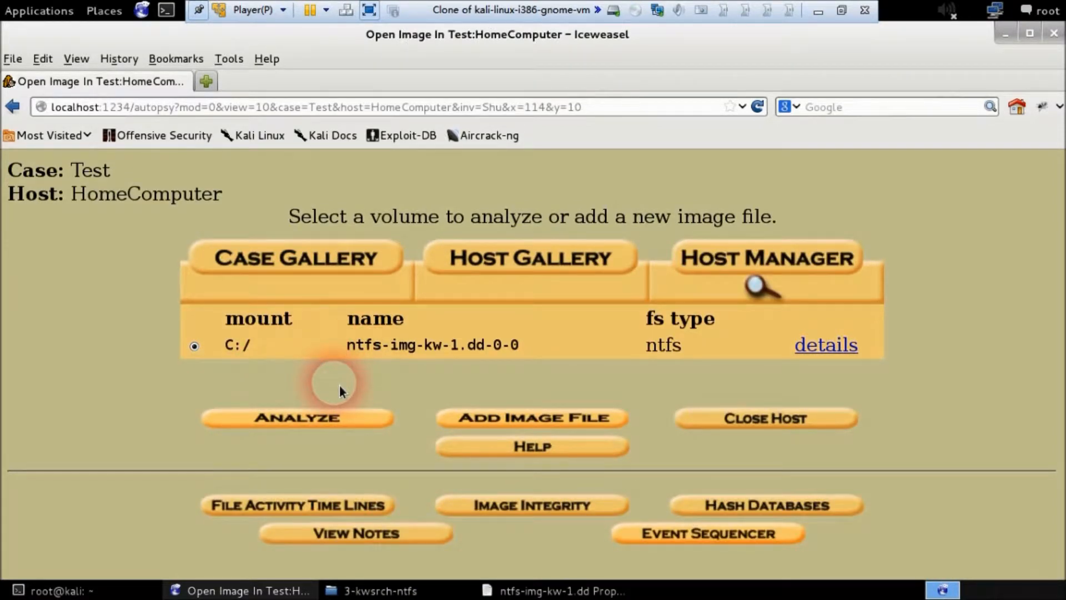
Open the image integrity check for HomeComputer and validate the ntfs-img-kw-1.dd image
left_click(528, 518)
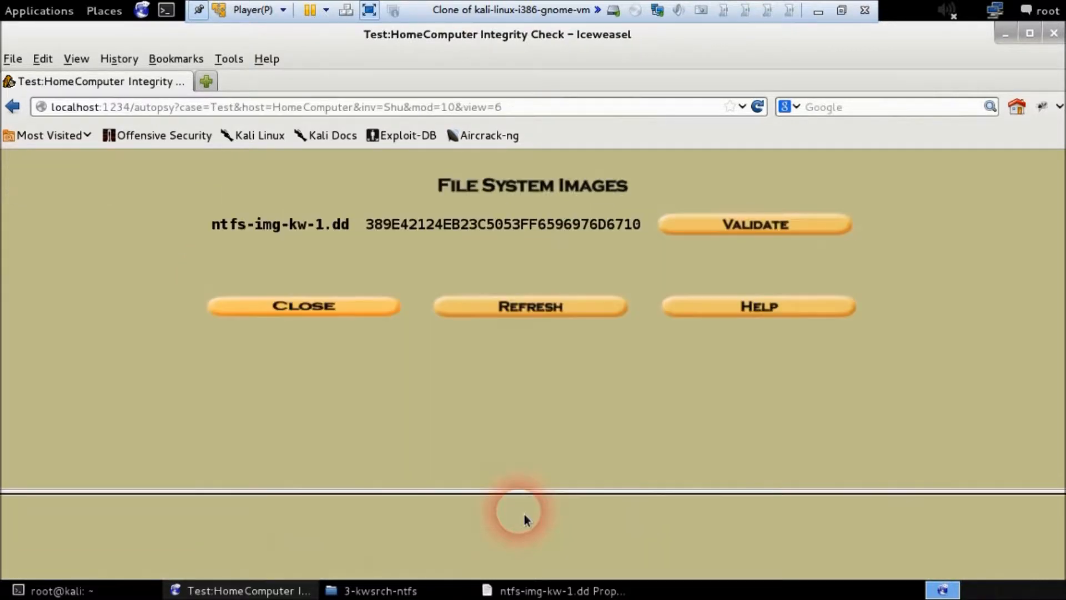
left_click(693, 236)
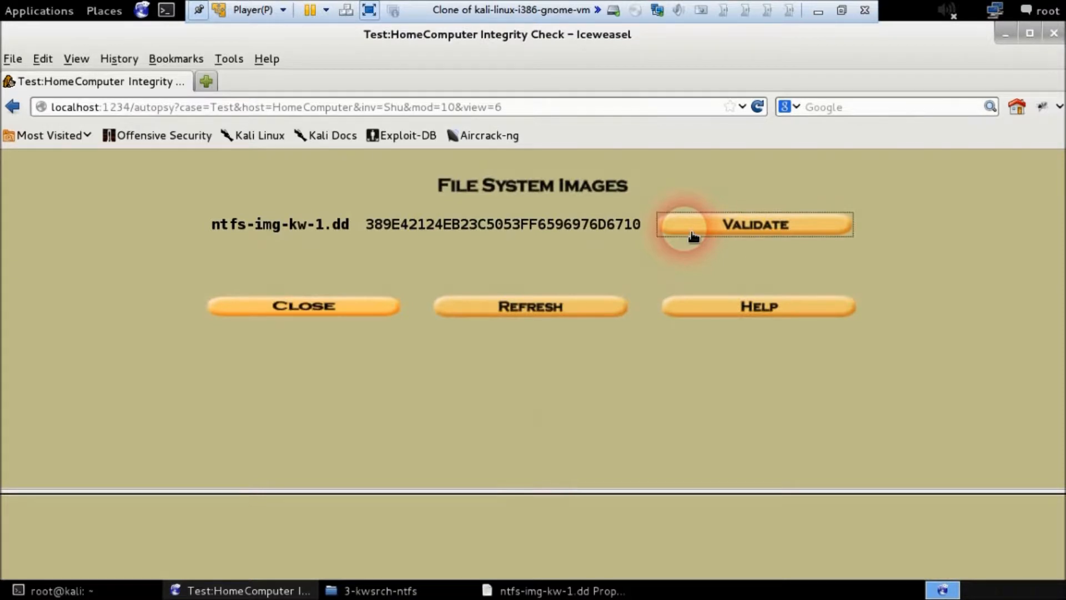
scroll(233, 538, "down", 1)
scroll(229, 534, "up", 2)
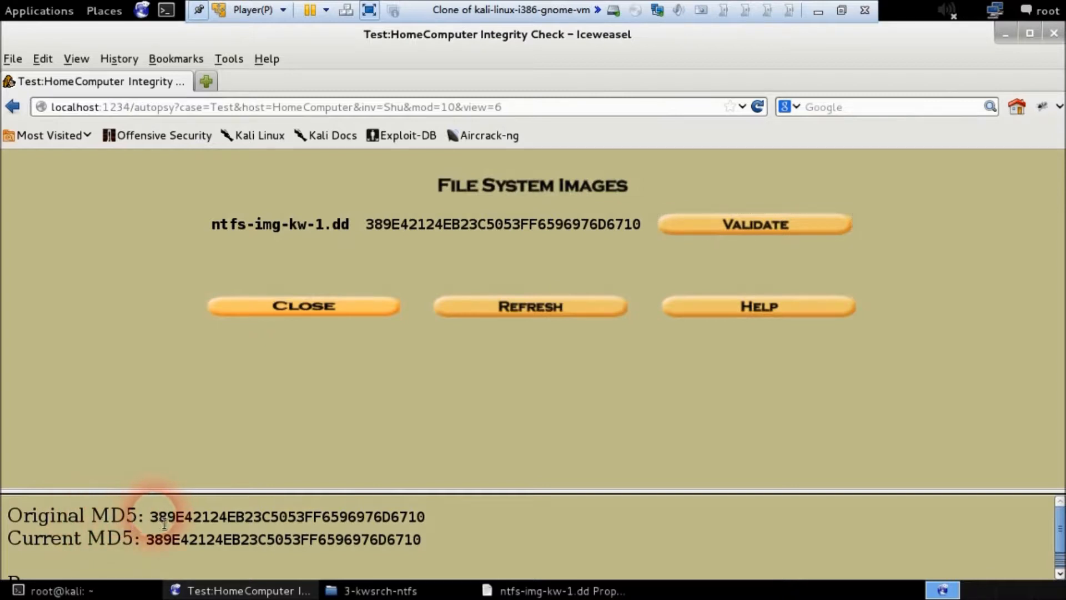
Compare the image's original and current MD5 values, read the validation result and close the integrity check
left_click_drag(151, 516, 398, 517)
scroll(56, 557, "down", 1)
scroll(56, 557, "down", 1)
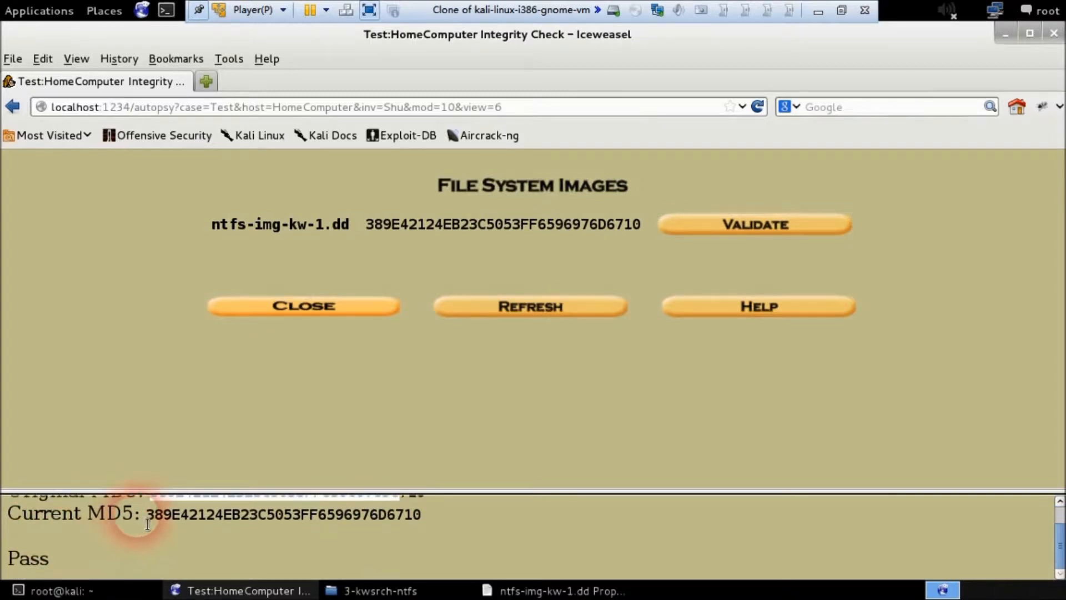
left_click_drag(146, 515, 336, 516)
left_click_drag(7, 557, 82, 558)
scroll(122, 550, "up", 1)
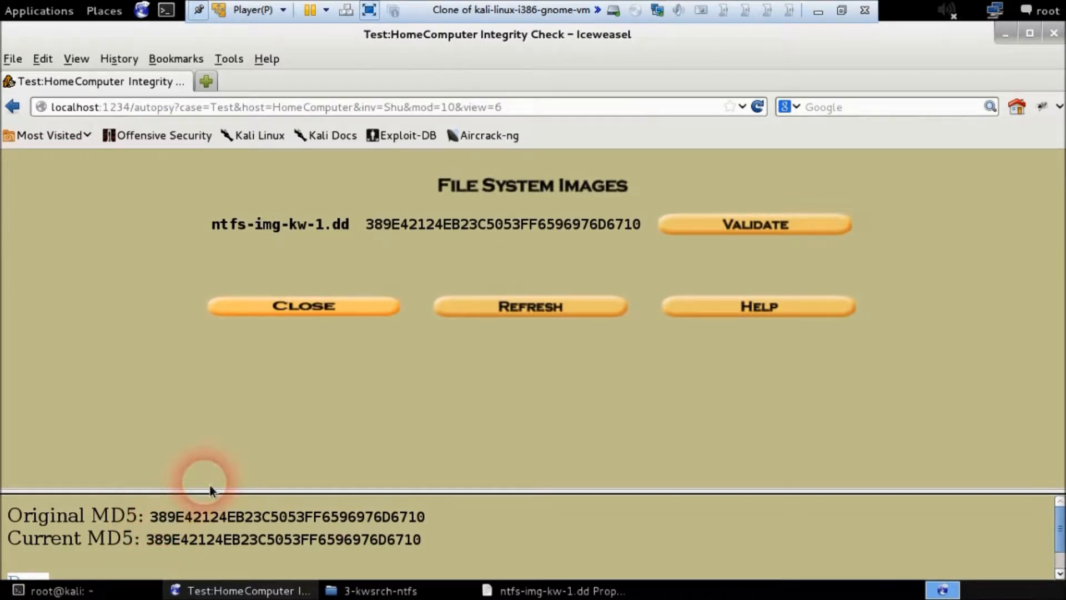
left_click(322, 313)
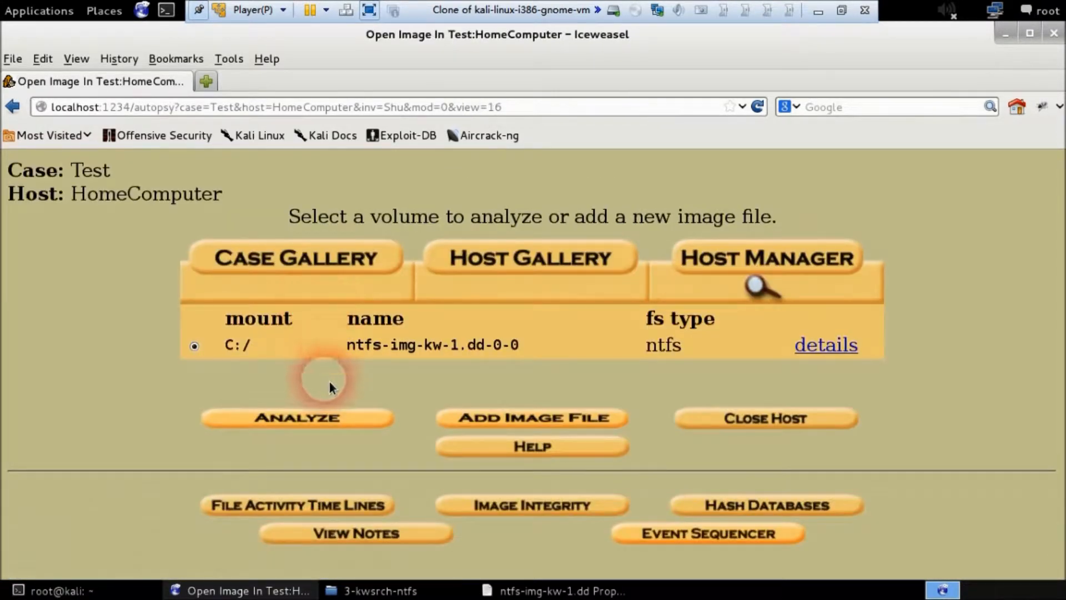
Open the C:/ volume ntfs-img-kw-1.dd-0-0 for analysis, and minimize the virtual machine window
left_click(285, 420)
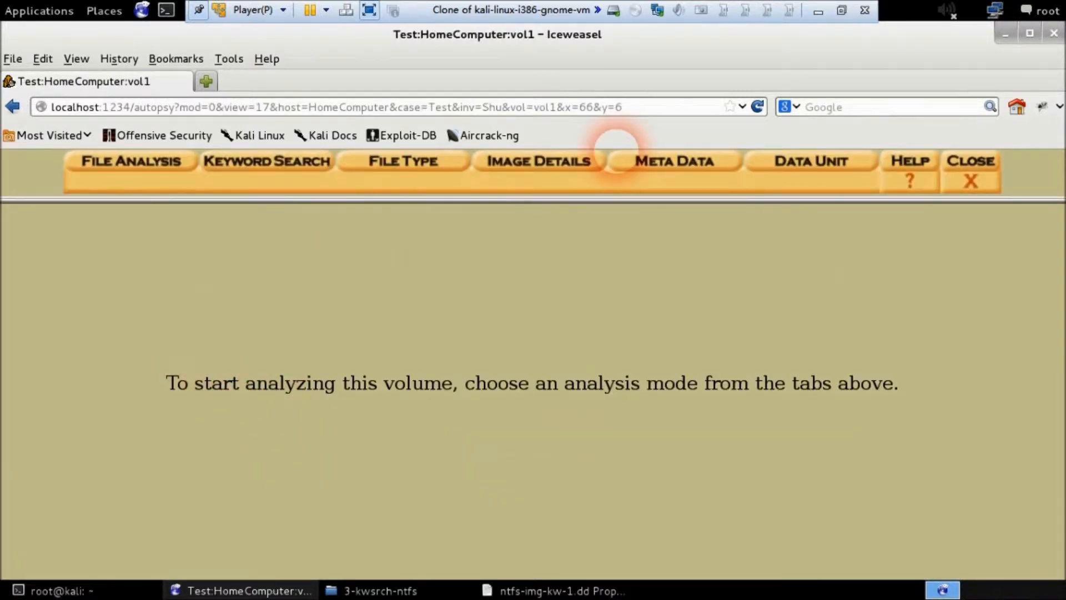
left_click(818, 11)
mouse_move(465, 28)
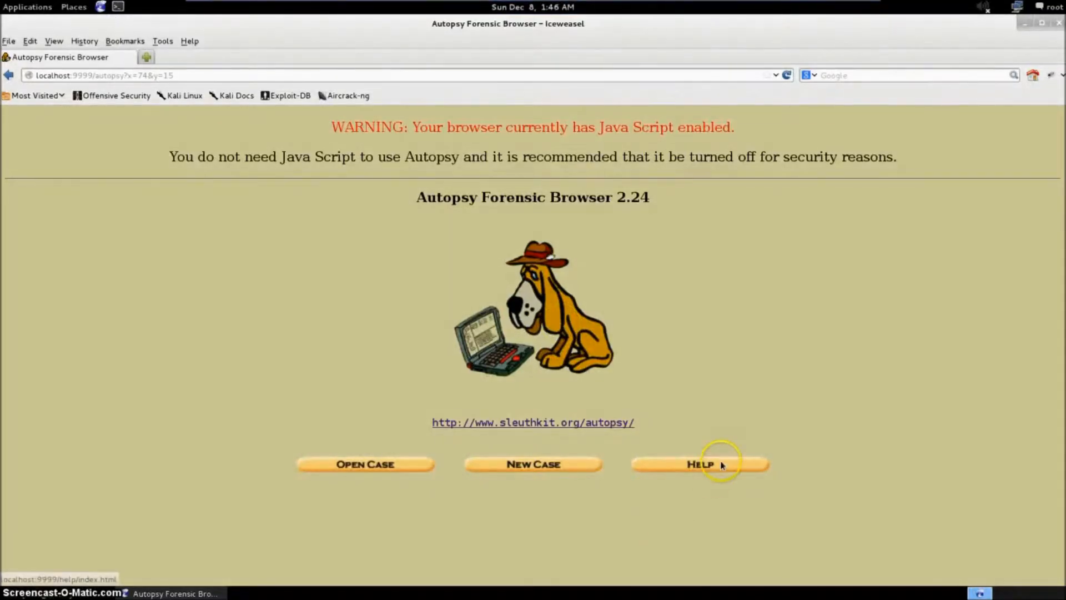
Open the ext_test case with host1 and start analyzing its /1/ volume video_test.img-0-0
left_click(394, 471)
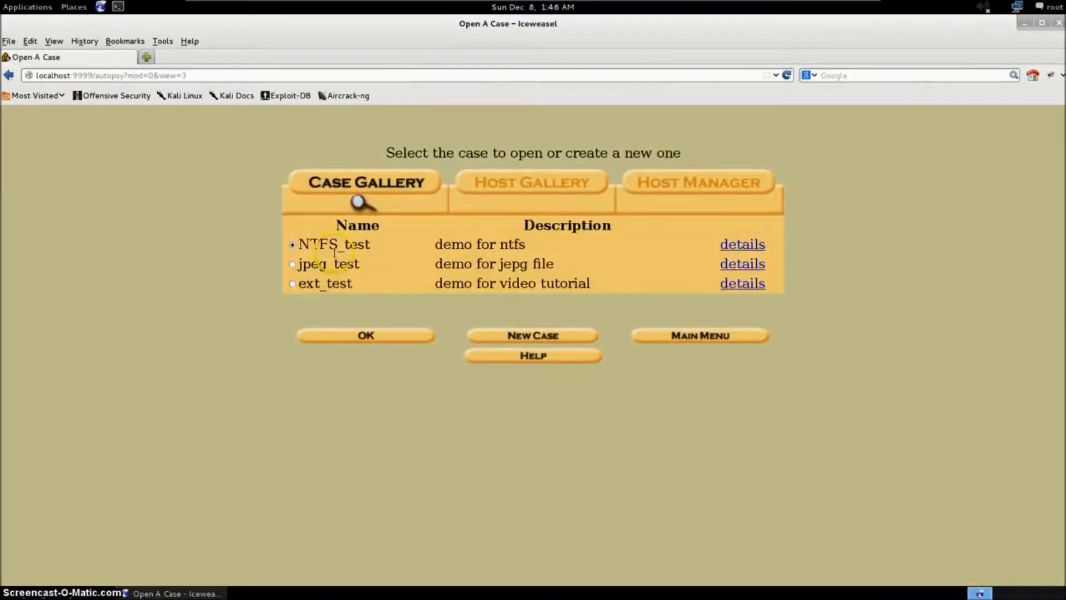
left_click(292, 284)
left_click(362, 334)
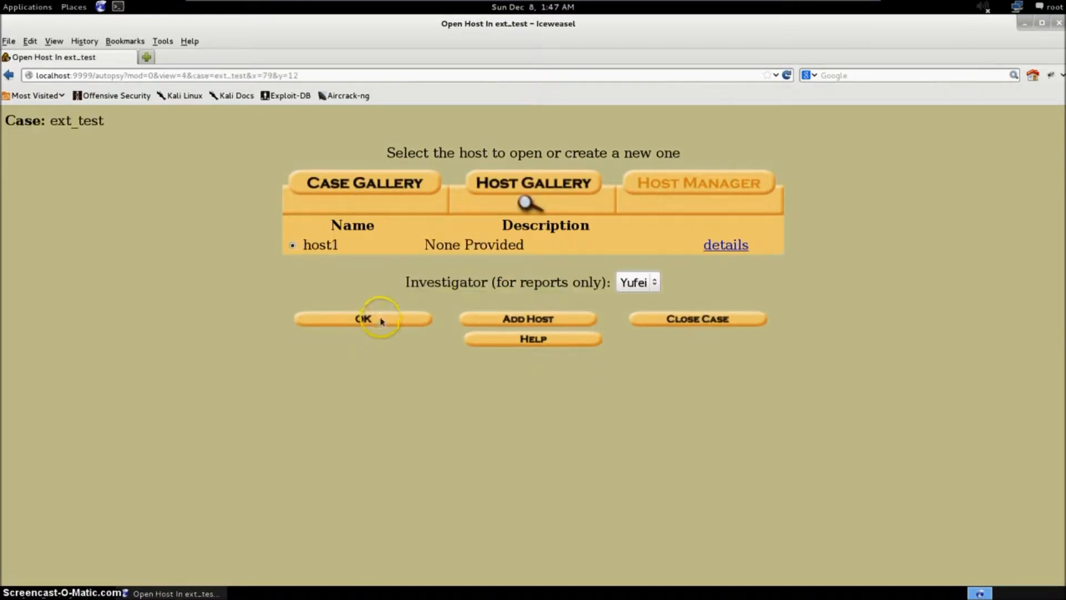
left_click(383, 316)
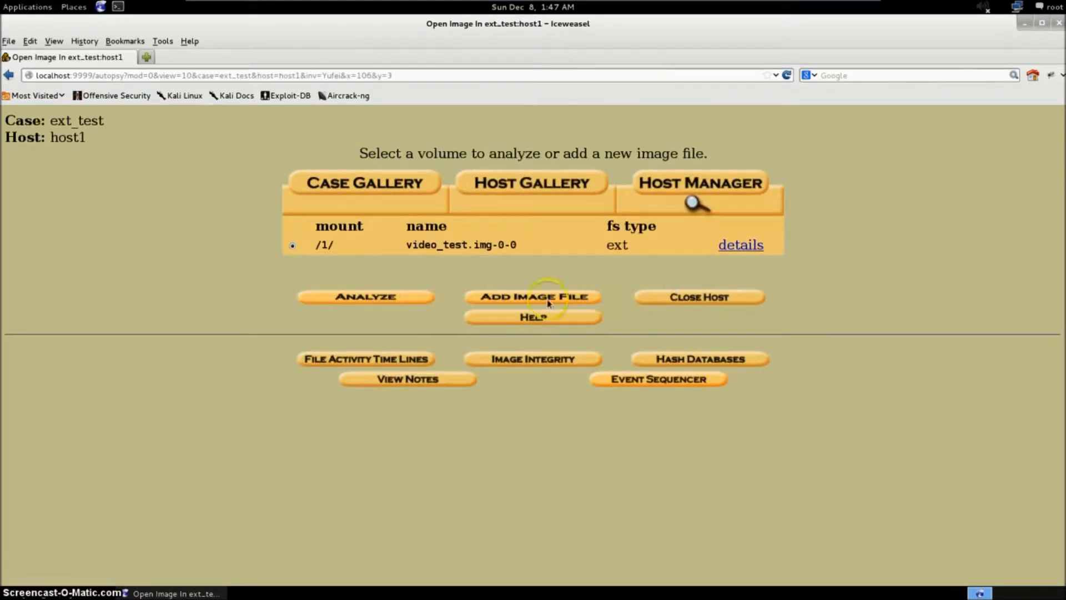
left_click(425, 303)
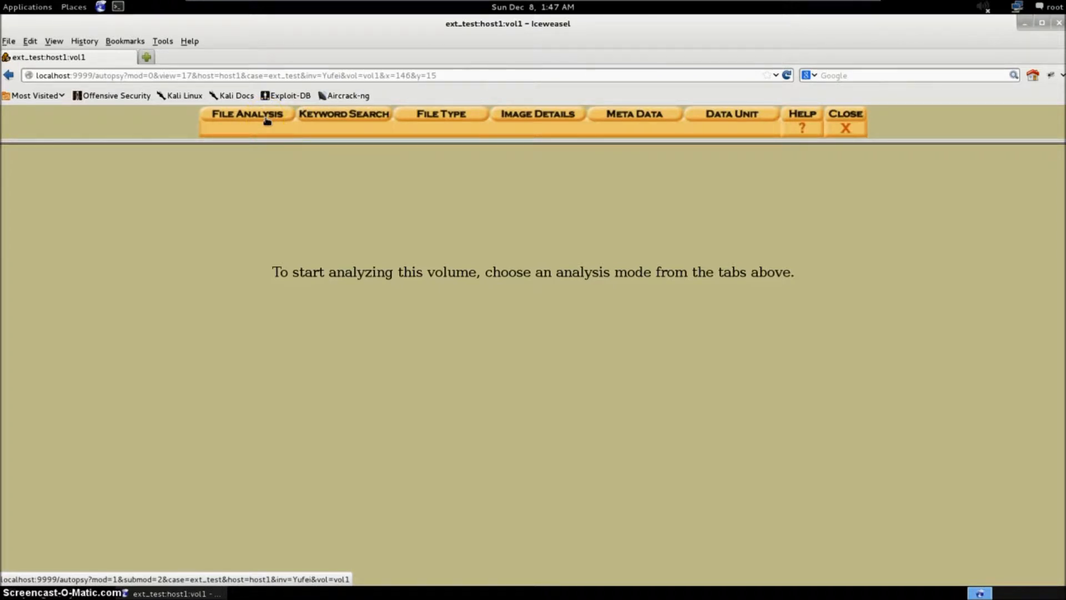
left_click(327, 112)
left_click(331, 115)
left_click(632, 122)
left_click(655, 118)
left_click(732, 121)
left_click(722, 124)
Open the Autopsy help page to view its topics and close it again
left_click(807, 116)
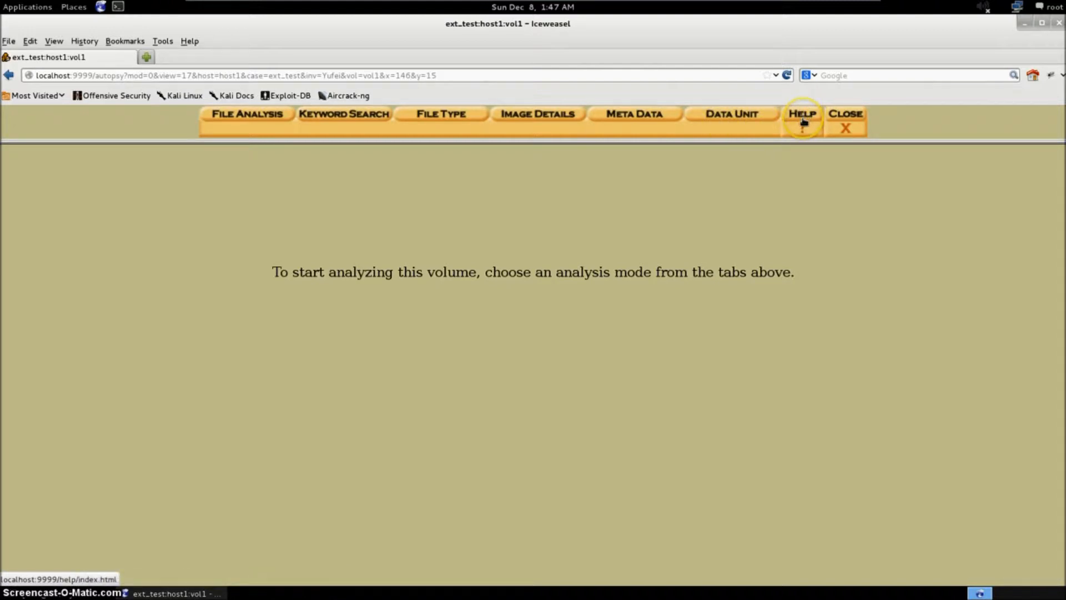
left_click(803, 122)
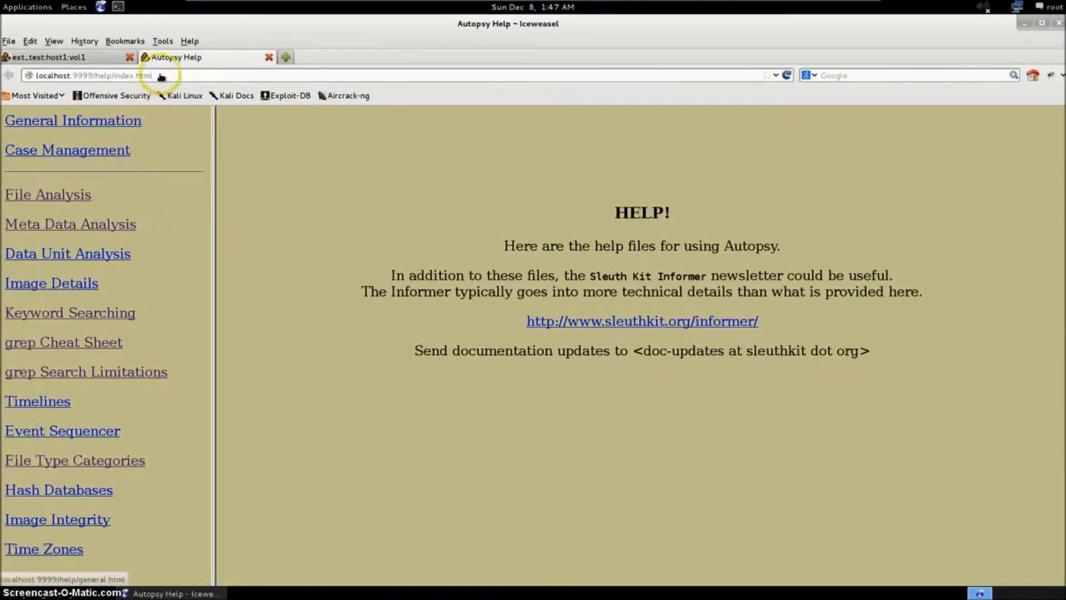
left_click(269, 58)
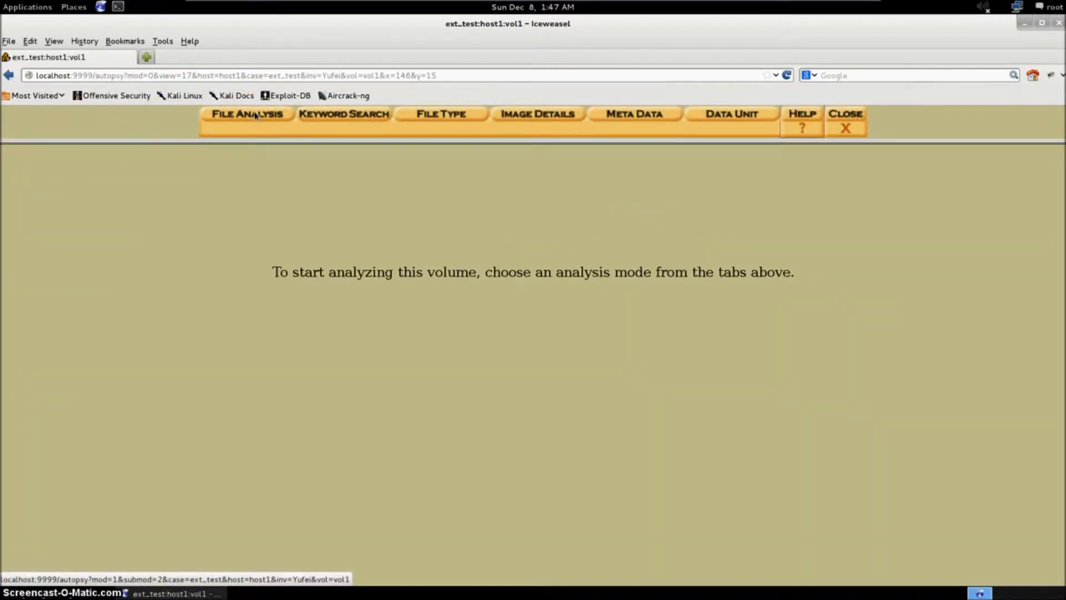
Open the volume's file analysis and review the root directory's entries with their times, sizes and metadata columns
left_click(255, 115)
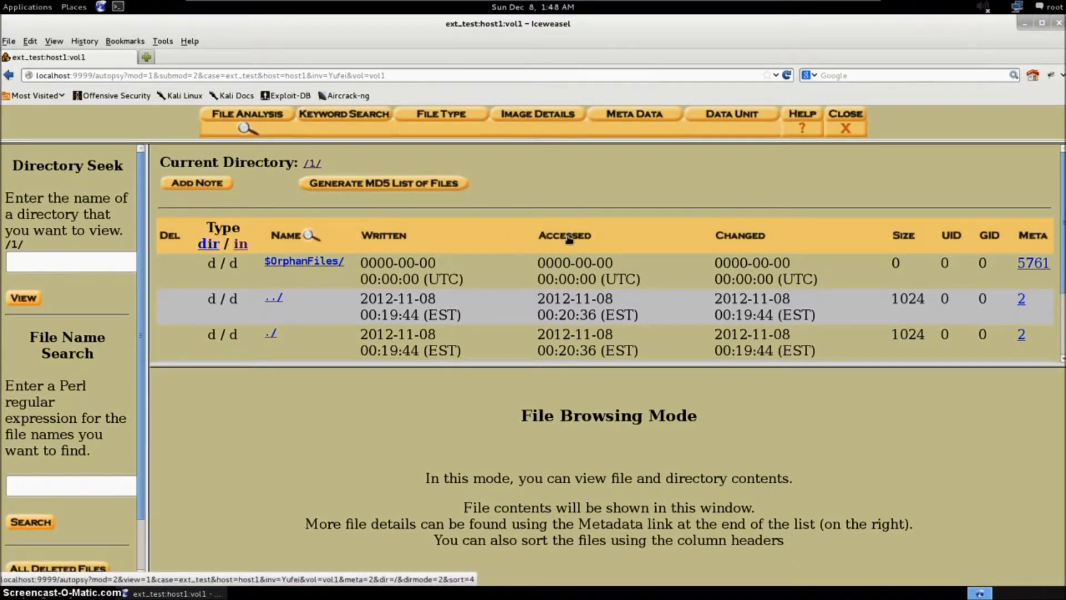
left_click(748, 242)
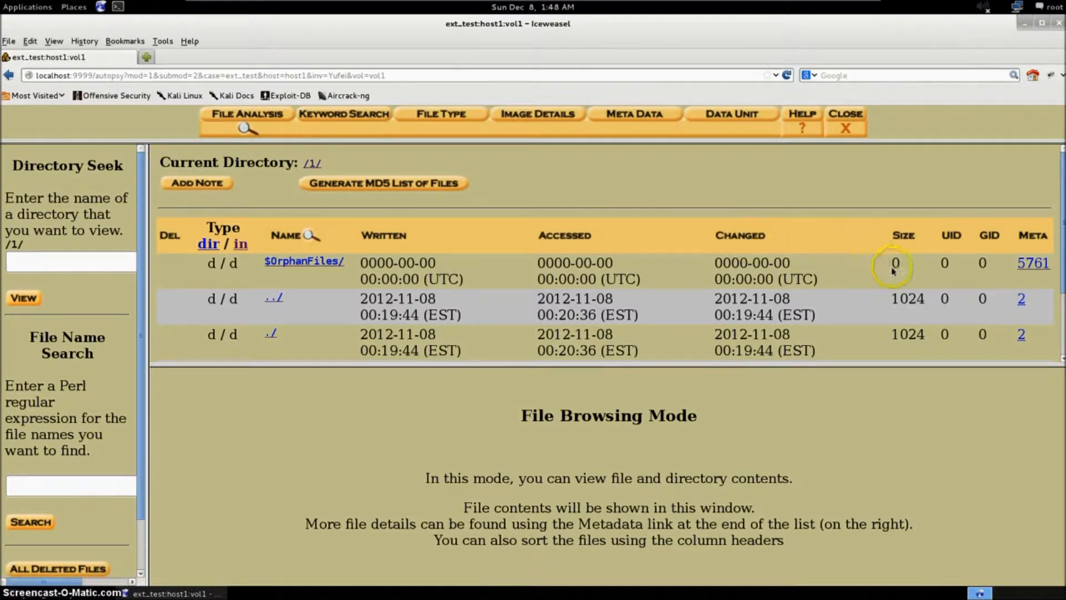
scroll(912, 298, "down", 3)
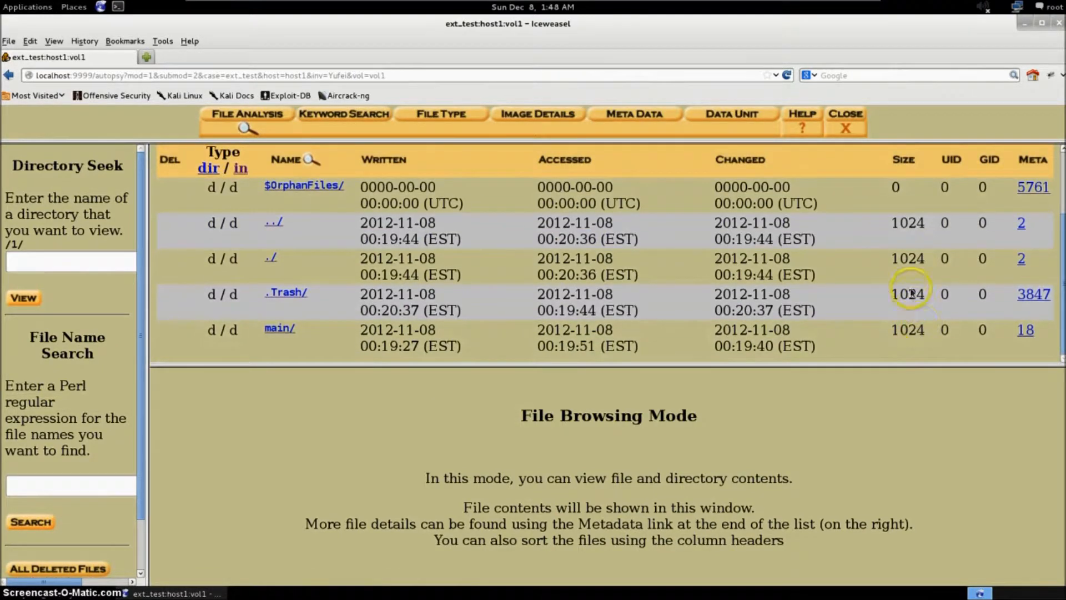
scroll(908, 270, "up", 2)
scroll(908, 270, "up", 2)
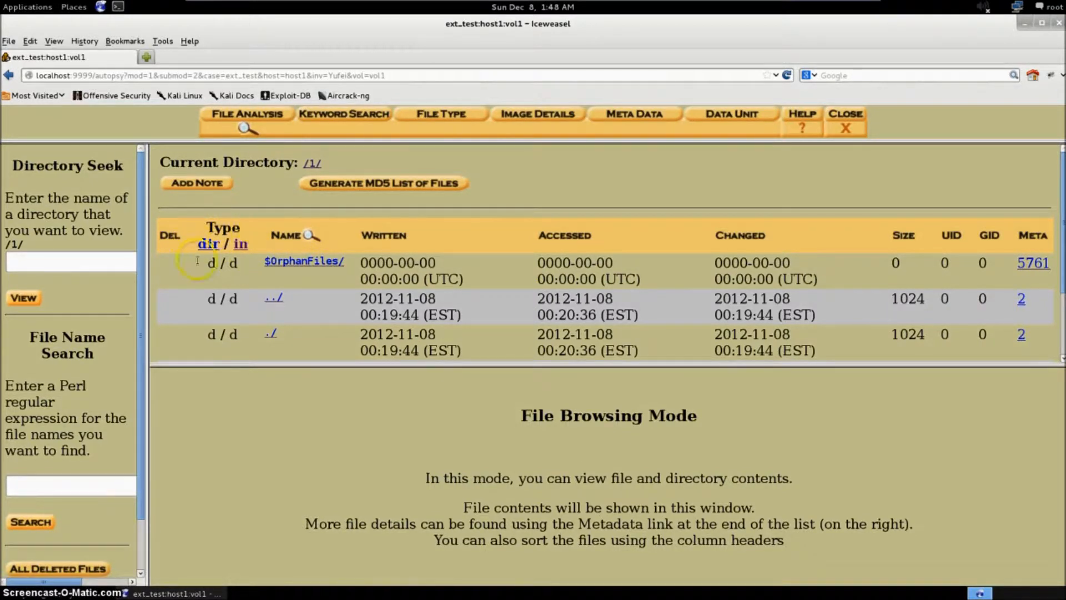
Open the main directory and examine its deleted entries, subdirectories and files
scroll(238, 275, "down", 2)
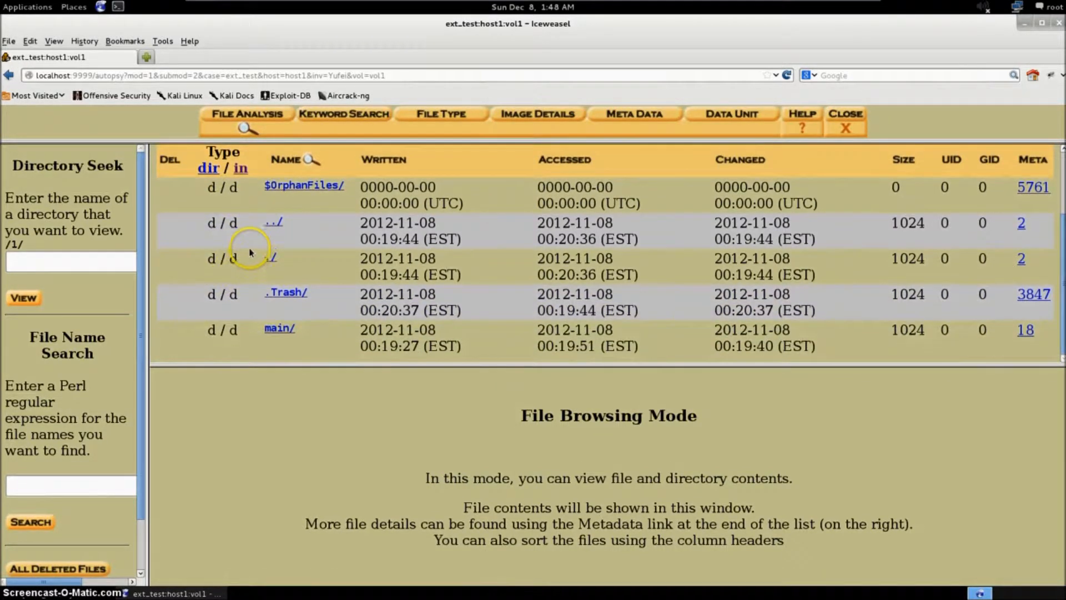
left_click(279, 328)
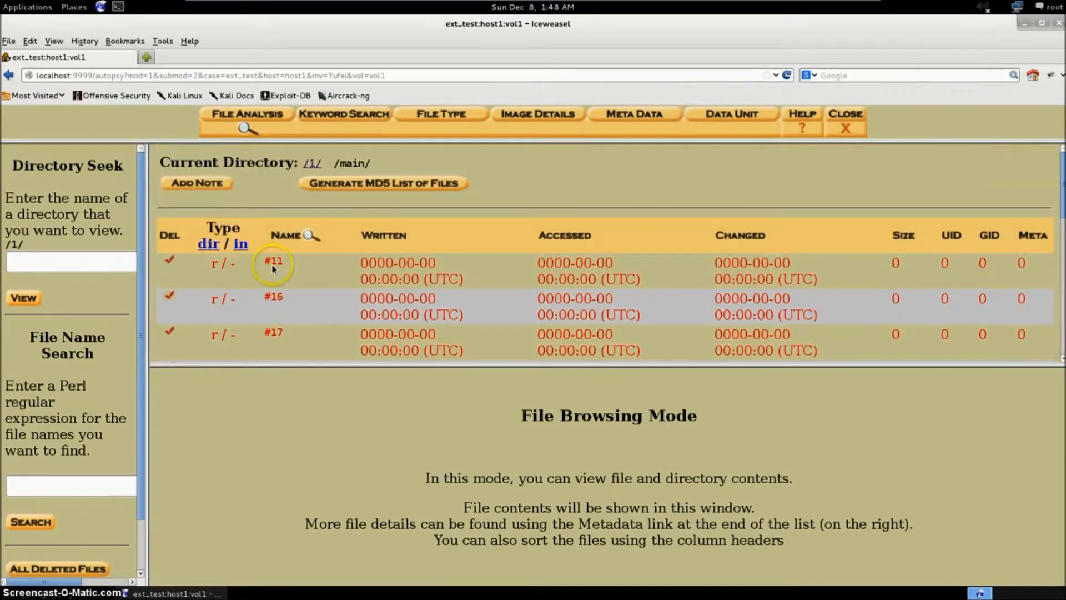
scroll(248, 248, "down", 1)
scroll(244, 239, "down", 2)
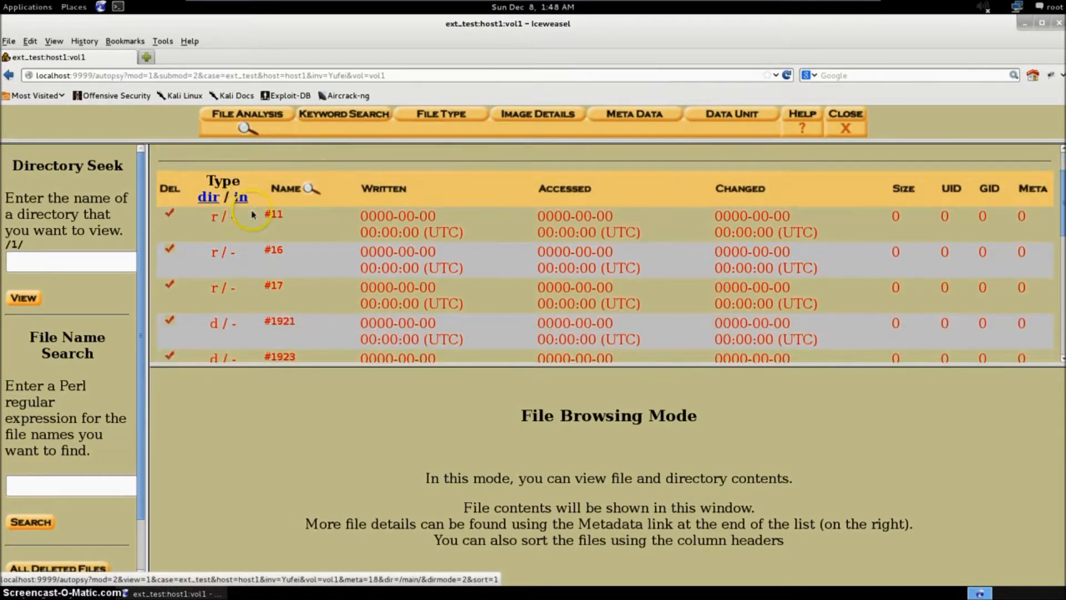
scroll(232, 226, "up", 3)
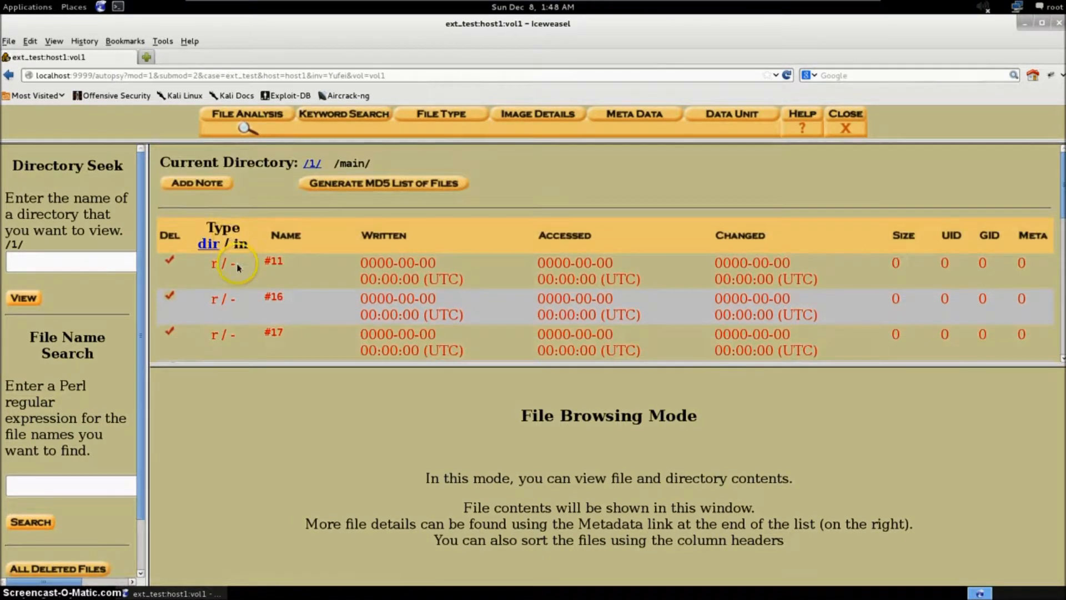
scroll(237, 268, "down", 10)
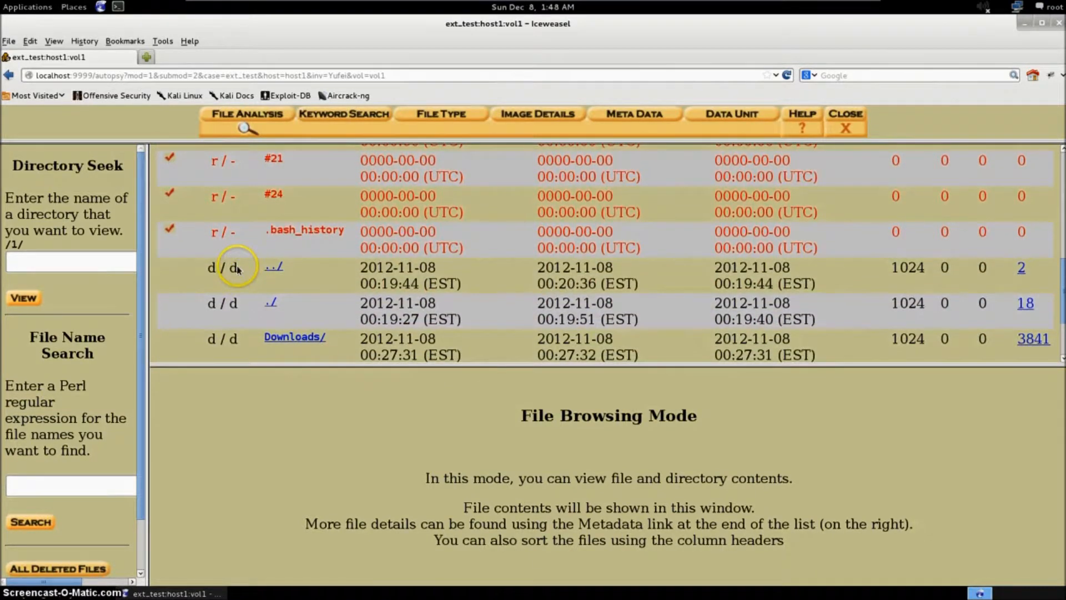
scroll(238, 269, "down", 3)
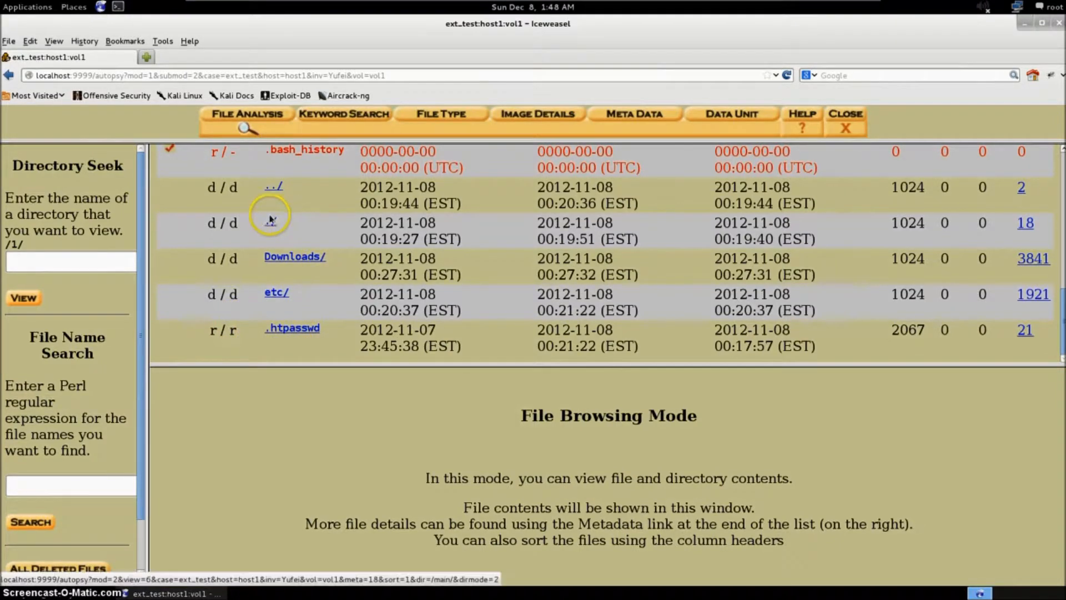
scroll(261, 264, "up", 10)
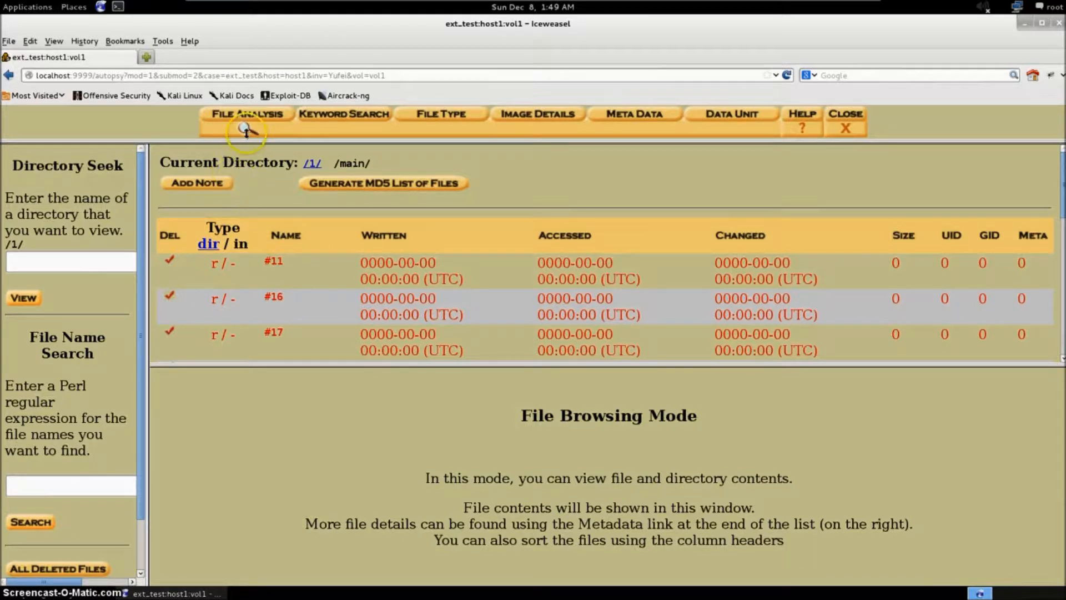
Return to the volume's root listing in file analysis and expand the directory tree
left_click(250, 126)
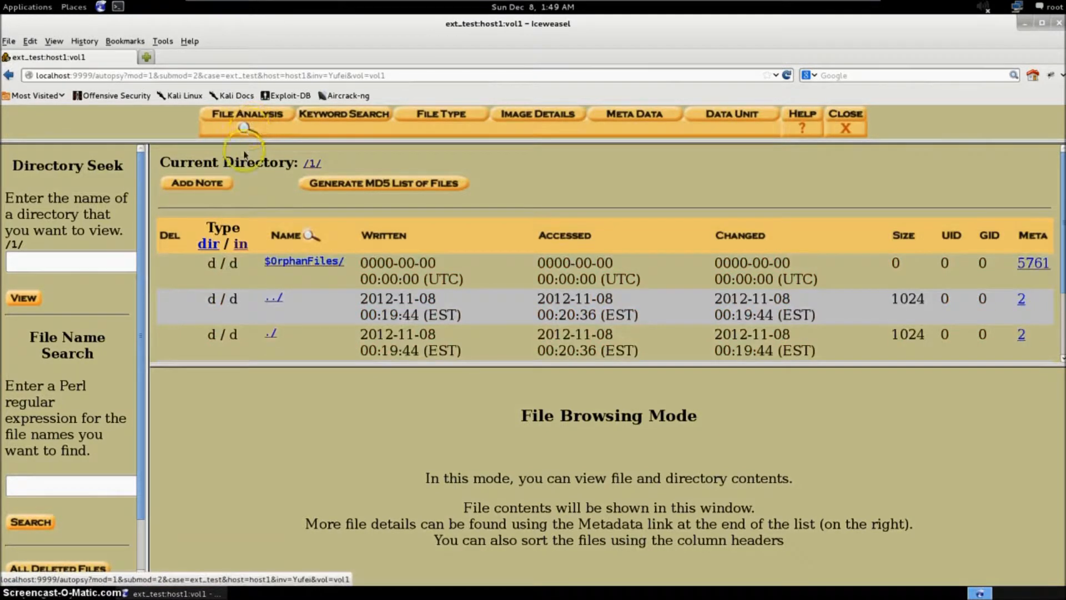
scroll(95, 323, "down", 2)
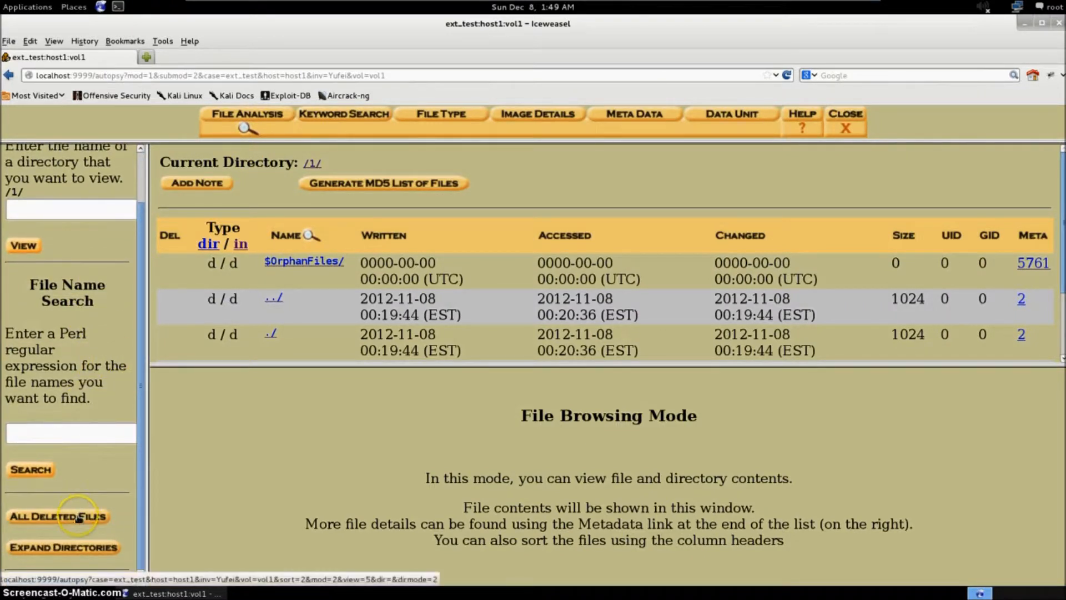
left_click(74, 550)
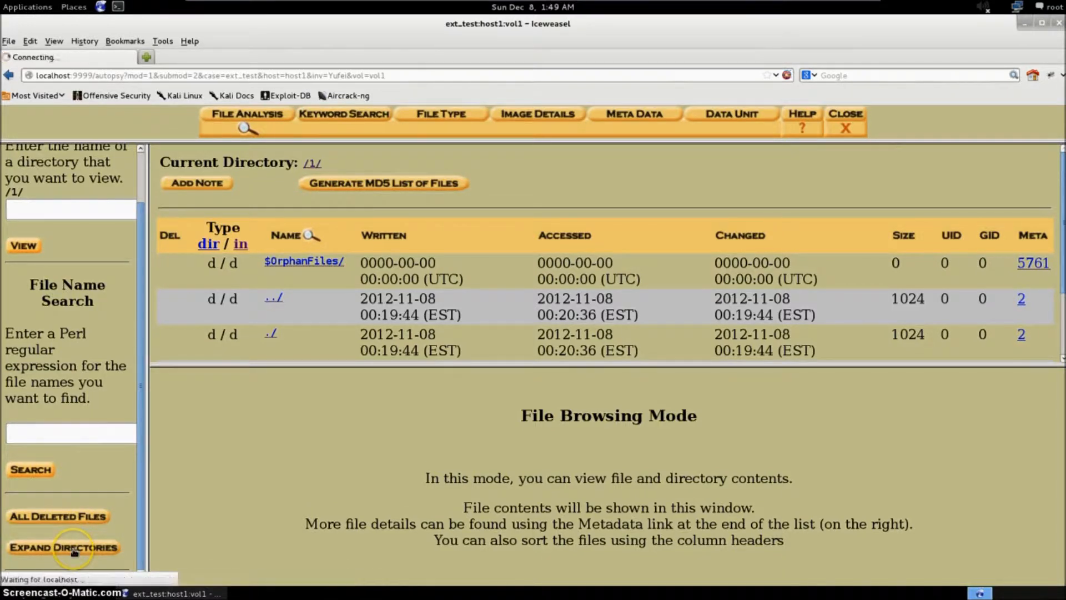
scroll(111, 400, "down", 5)
scroll(111, 401, "down", 3)
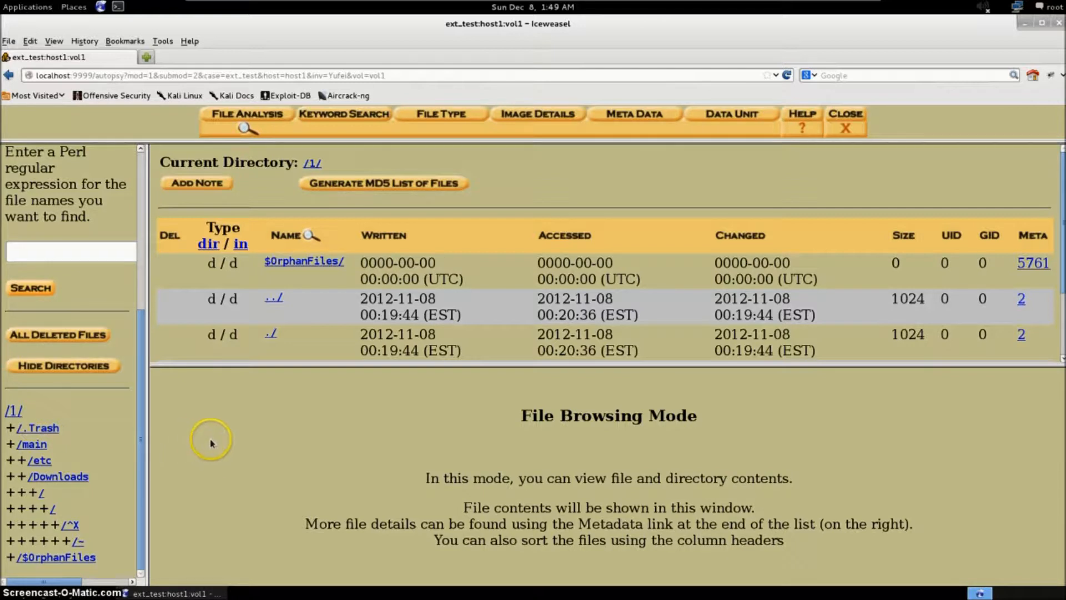
Go to the /main/etc directory using Directory Seek and review its file entries, including the deleted ones
left_click_drag(144, 422, 139, 190)
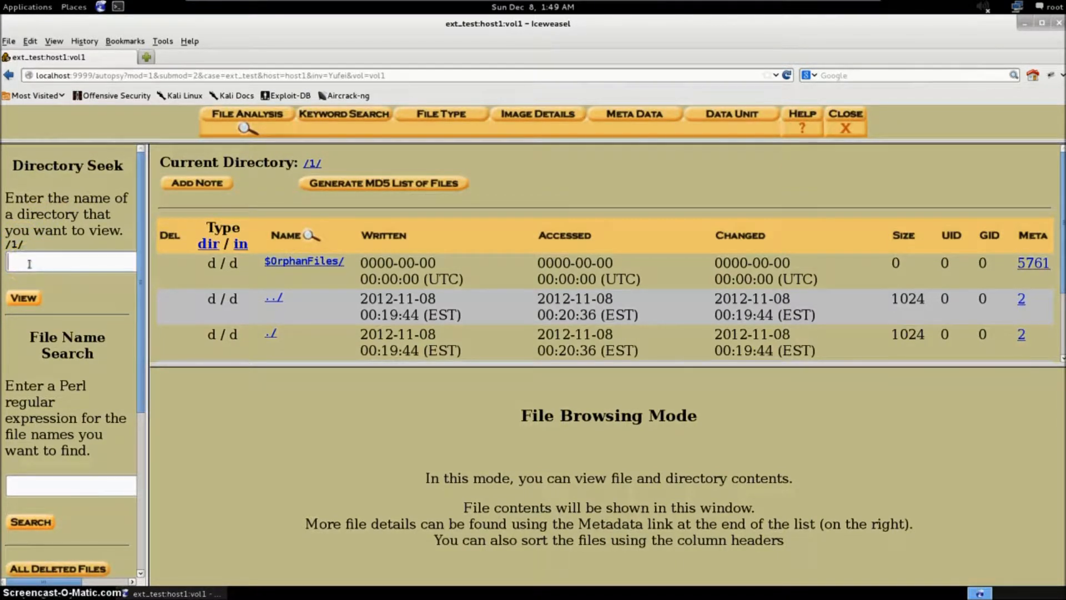
type("/main/etc")
key("Return")
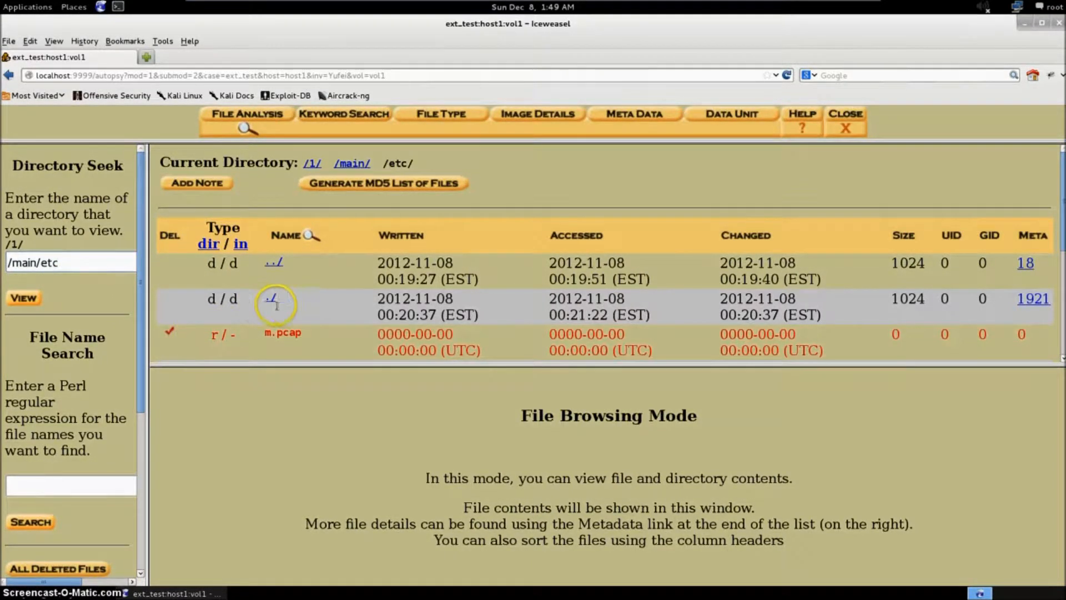
scroll(293, 316, "down", 2)
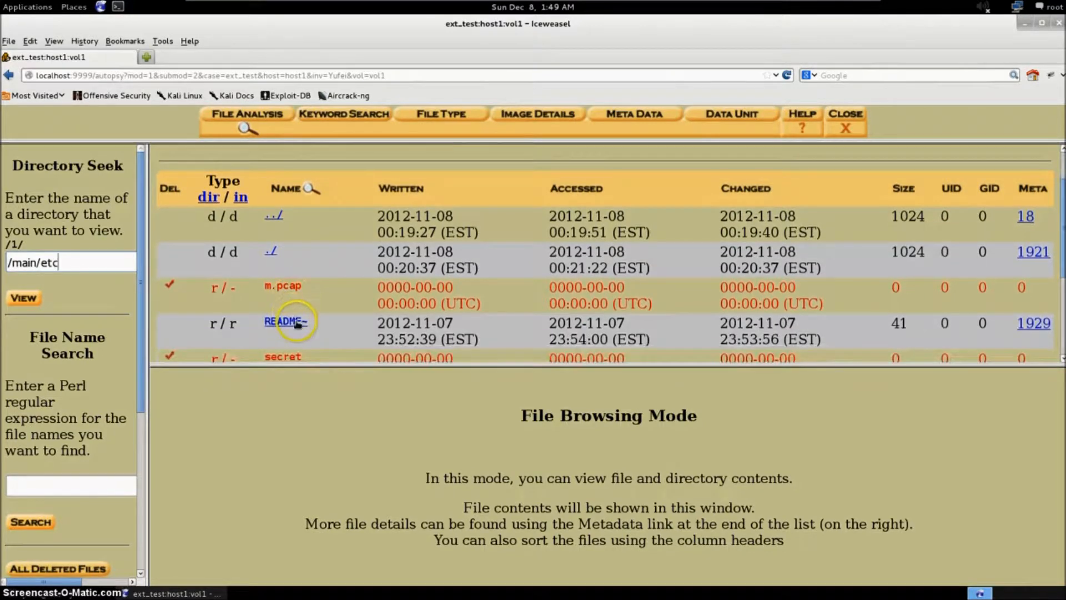
scroll(293, 318, "down", 5)
scroll(316, 293, "up", 7)
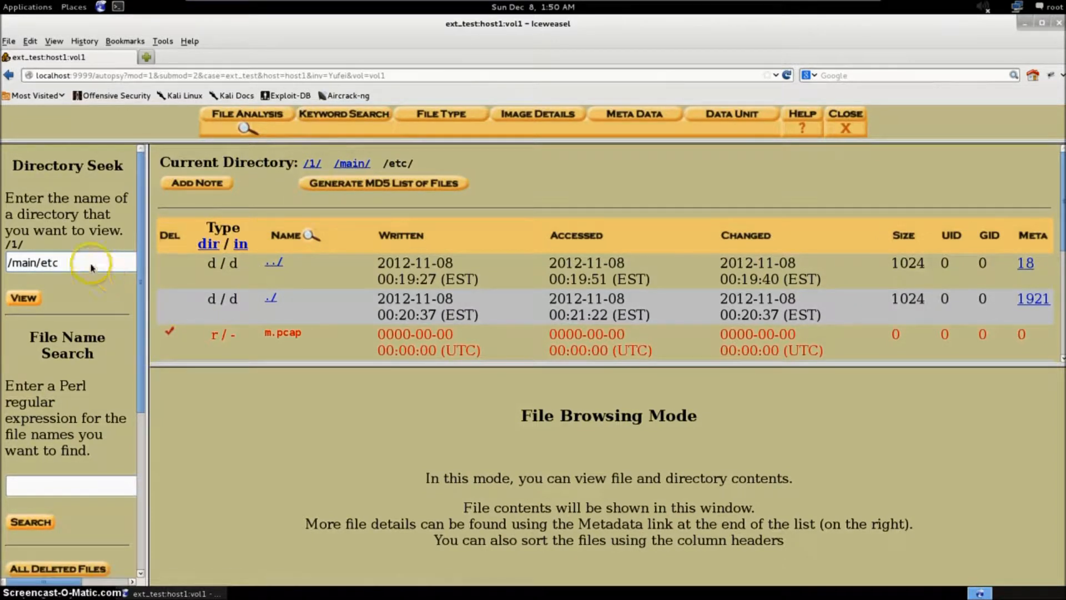
Clear the directory seek path and search the volume for file names containing htpasswd
left_click_drag(88, 264, 11, 268)
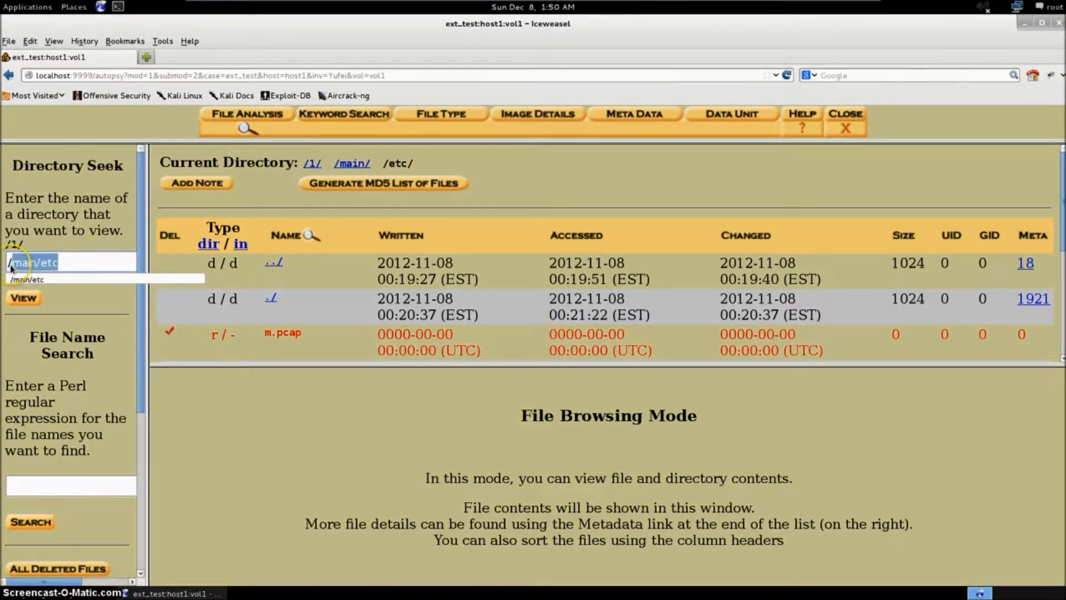
key("BackSpace")
left_click(70, 369)
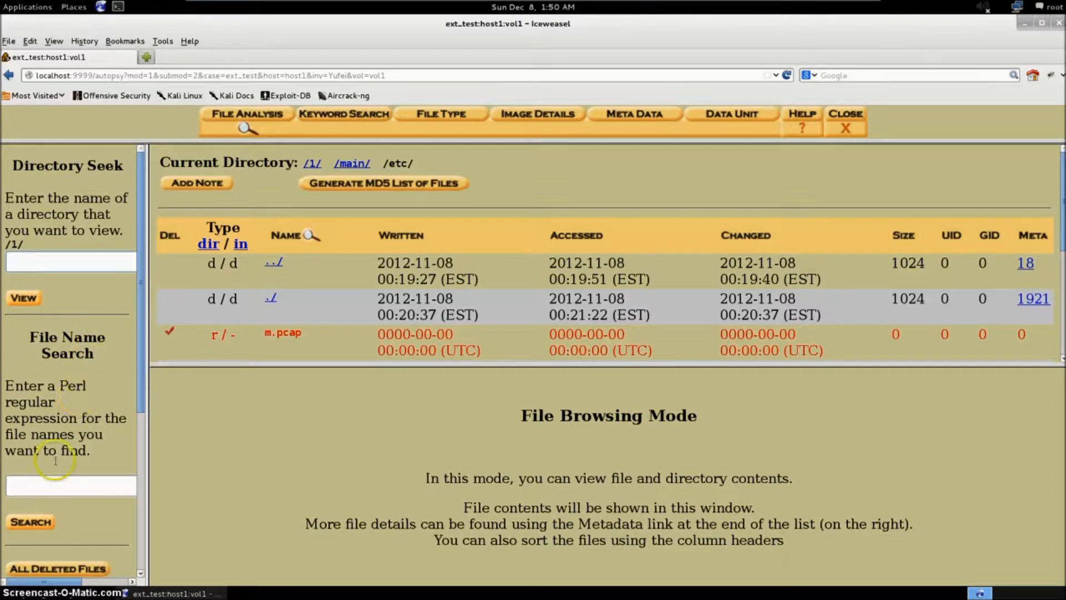
left_click(39, 482)
type("h")
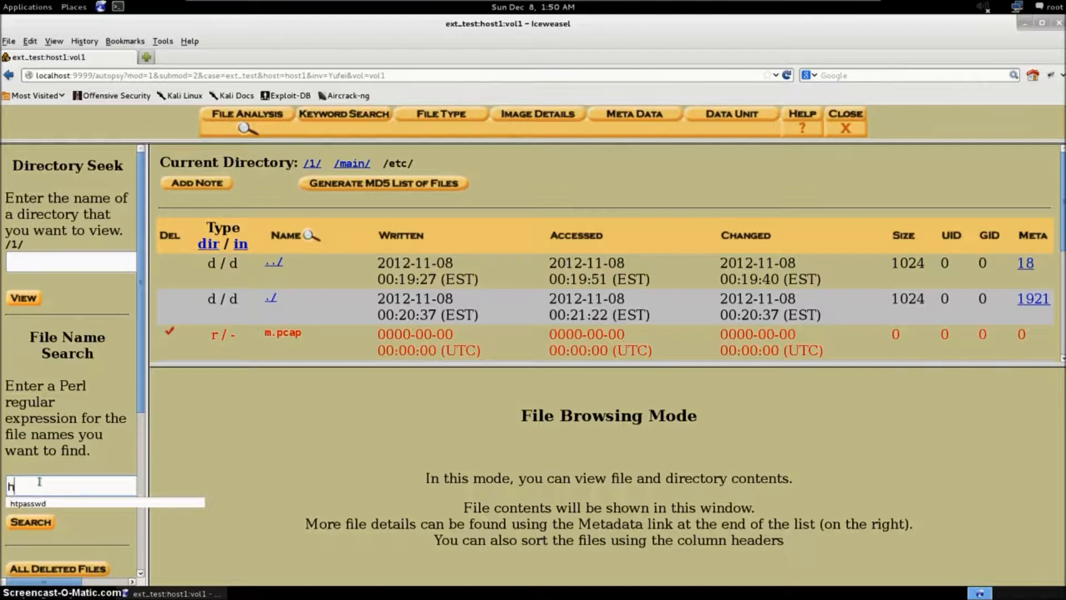
type("t")
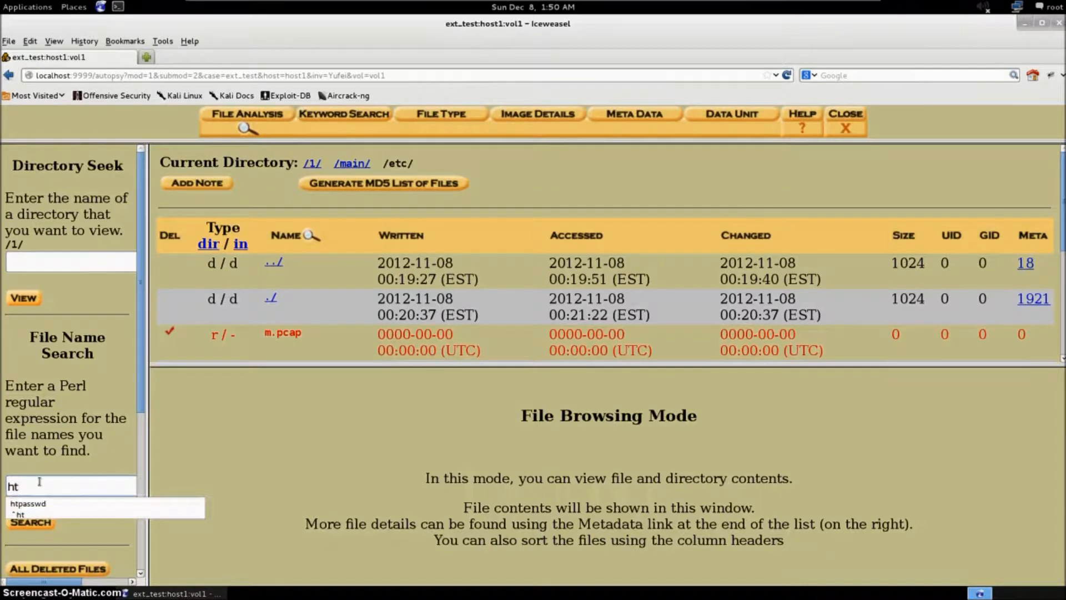
type("passwd")
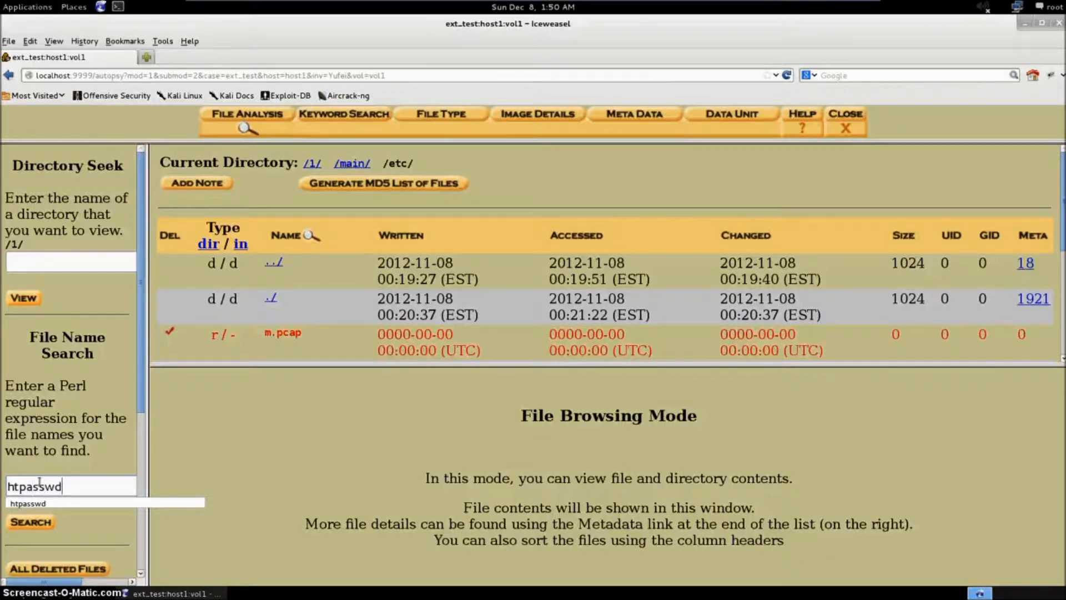
key("Return")
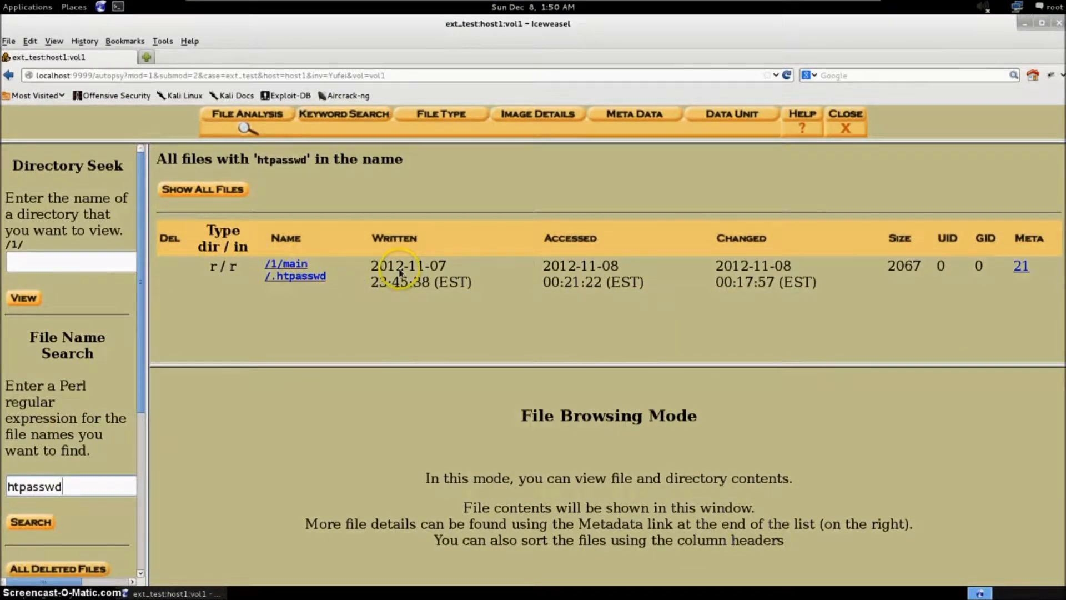
Replace the file name search pattern with abc and run the search
left_click(103, 487)
key("BackSpace")
key("BackSpace")
key("BackSpace")
key("BackSpace")
key("BackSpace")
key("BackSpace")
key("BackSpace")
key("BackSpace")
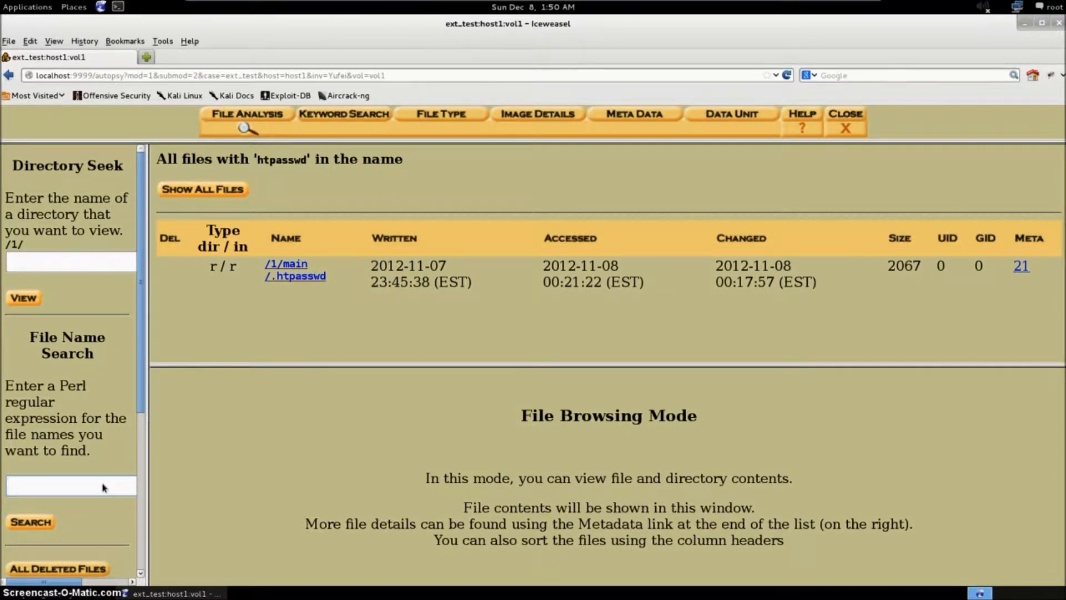
key("Return")
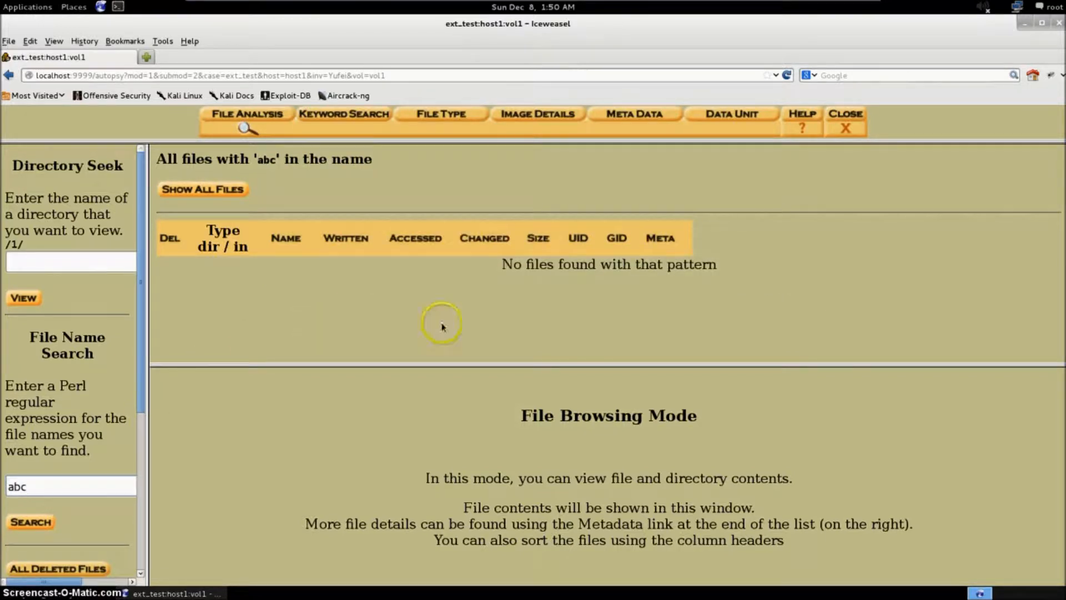
Search for file names containing .pcap and display the contents of m.pcap in the .Trash directory
left_click(47, 486)
key("BackSpace")
key("BackSpace")
key("BackSpace")
type(".pcap")
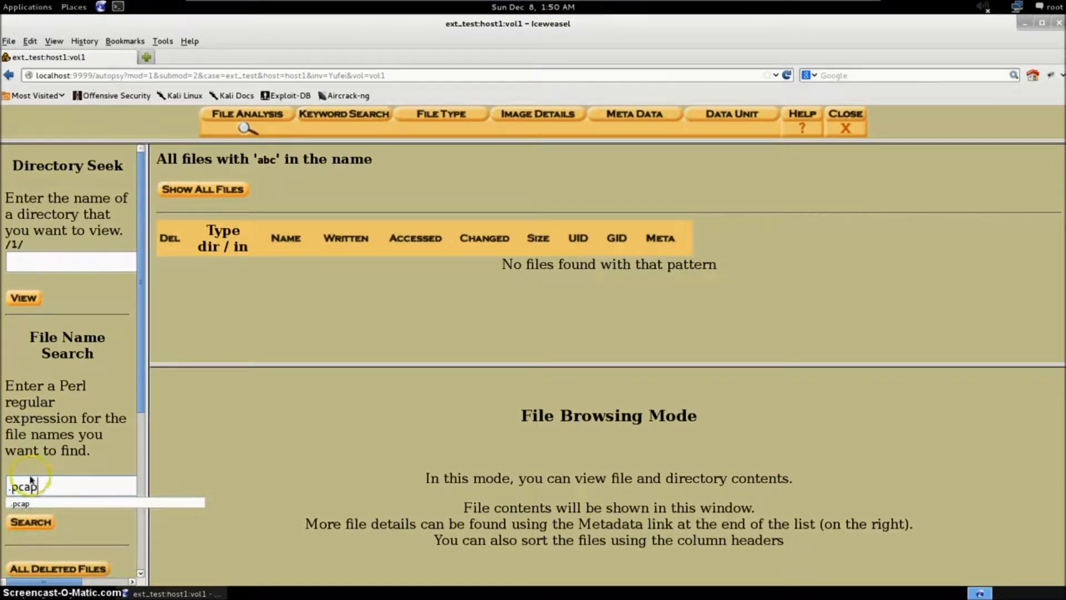
left_click(30, 527)
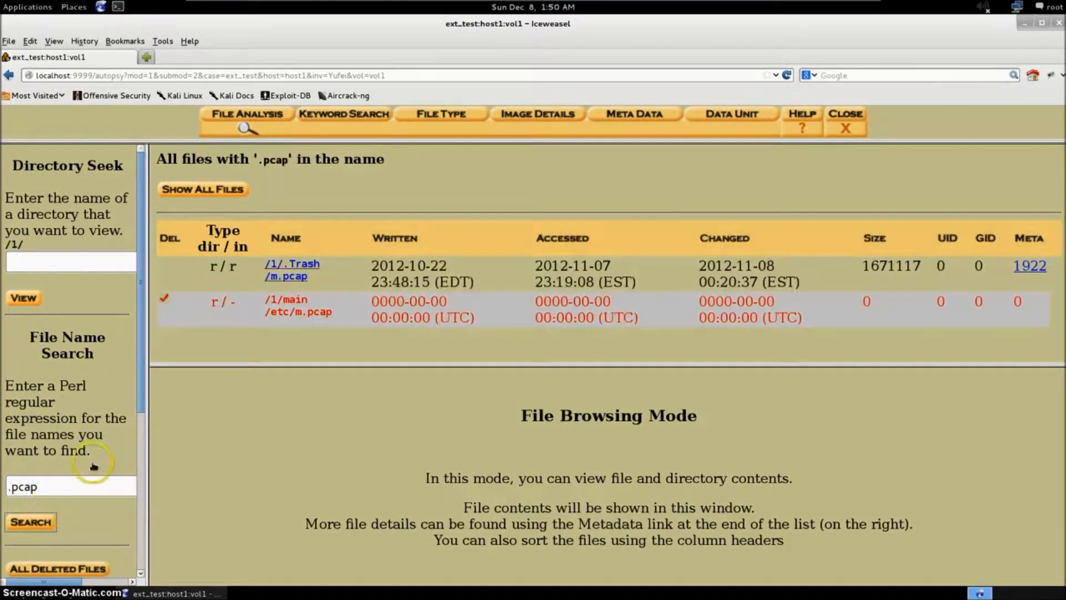
left_click(304, 276)
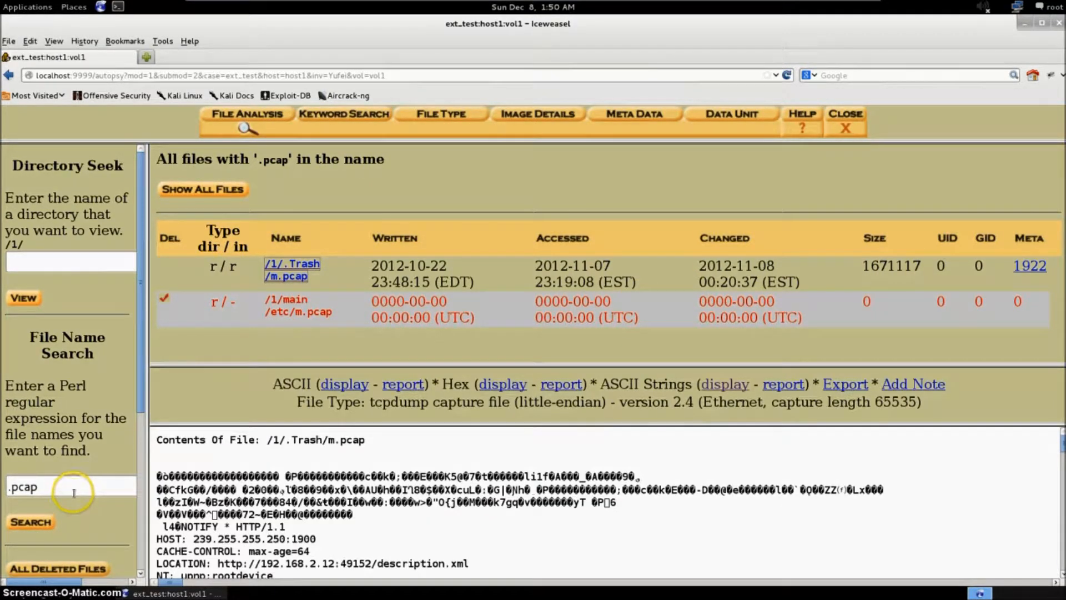
Search for file names containing .doc, then clear the search pattern
left_click_drag(41, 487, 10, 486)
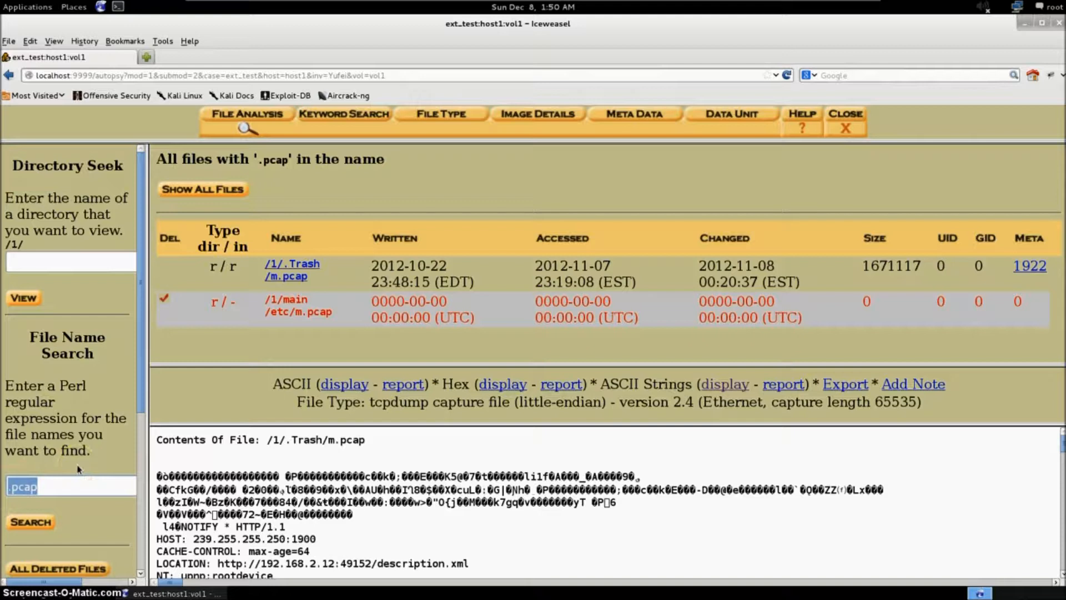
type(".doc")
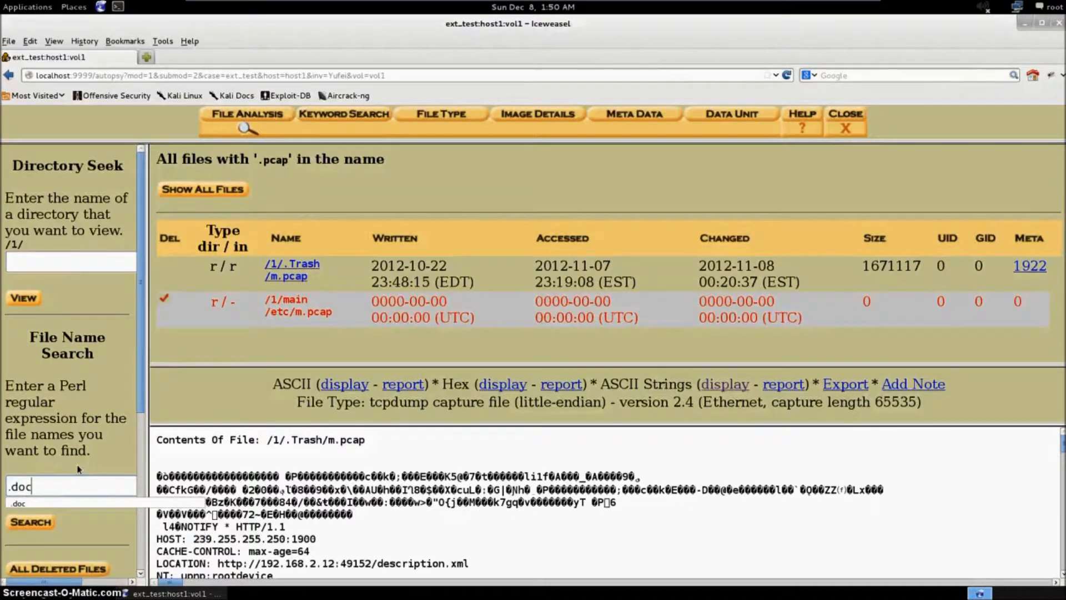
key("Return")
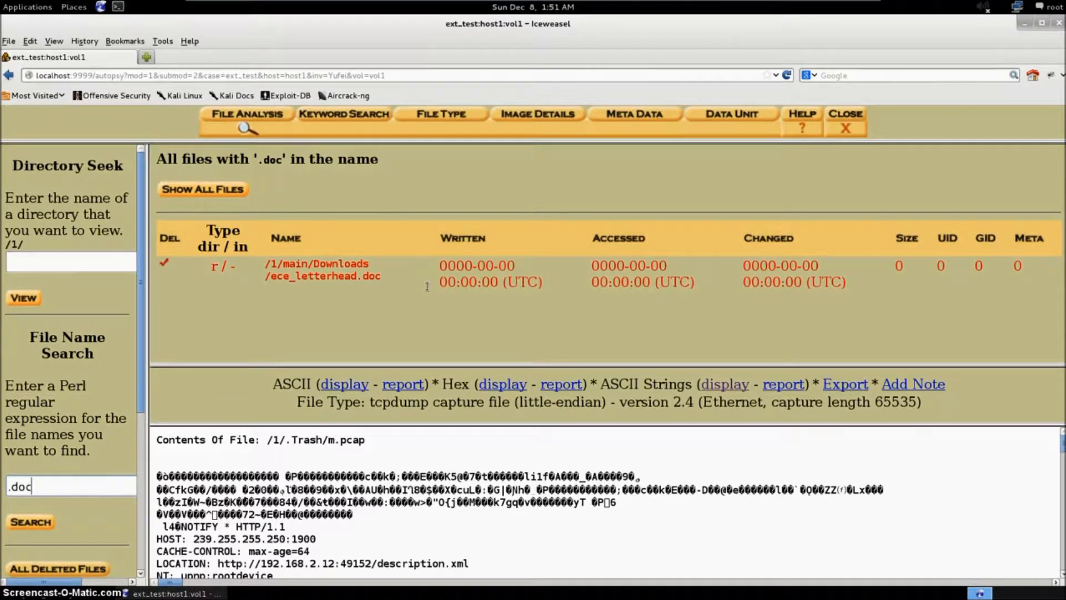
triple_click(66, 486)
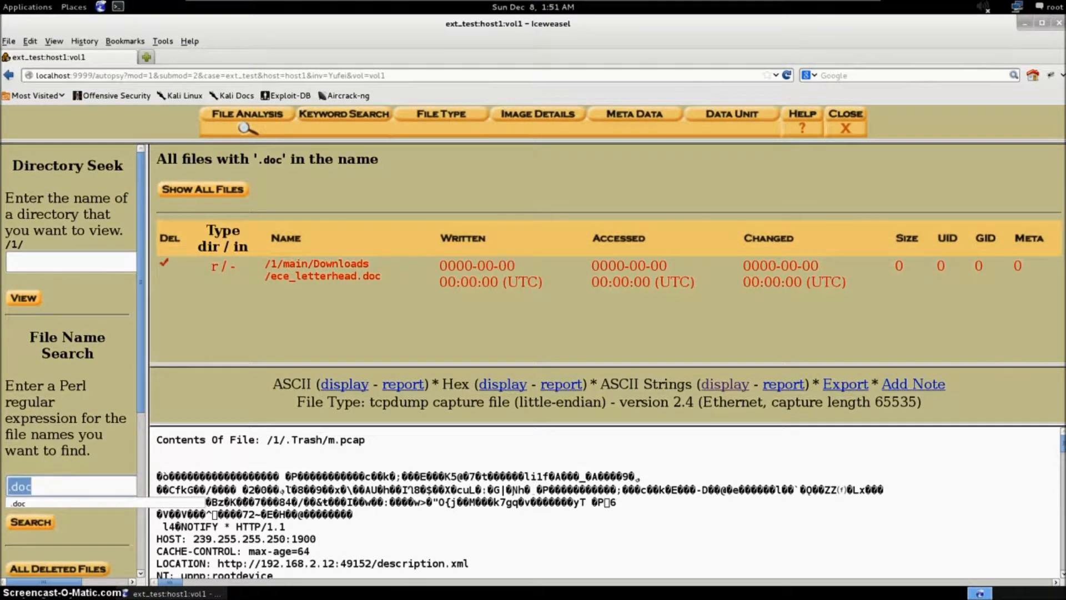
key("BackSpace")
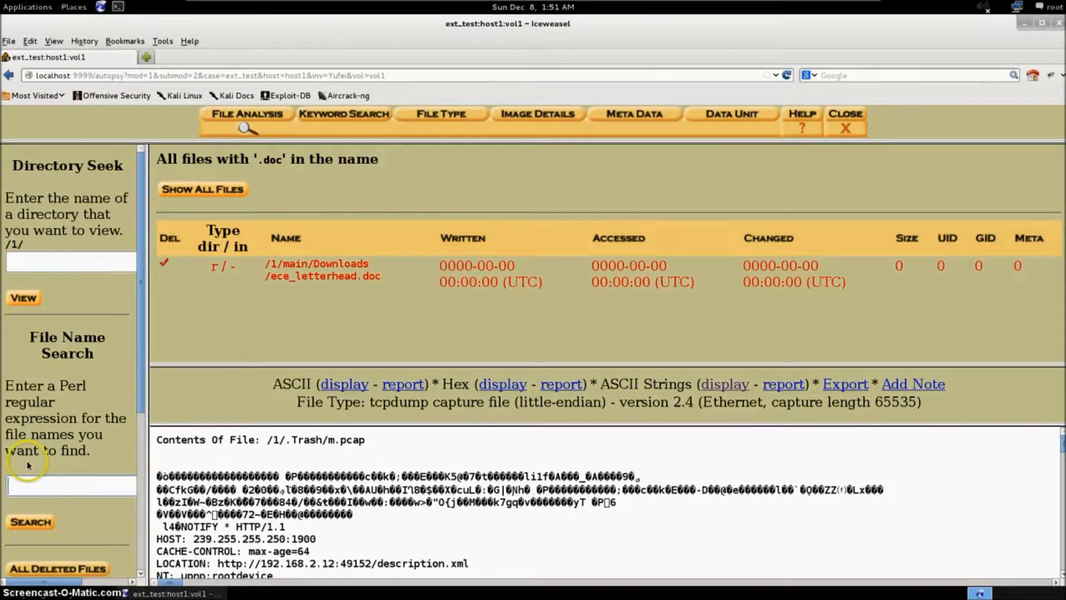
List all deleted files on the volume, review the entries and display the contents of OrphanFile-11
scroll(80, 319, "down", 3)
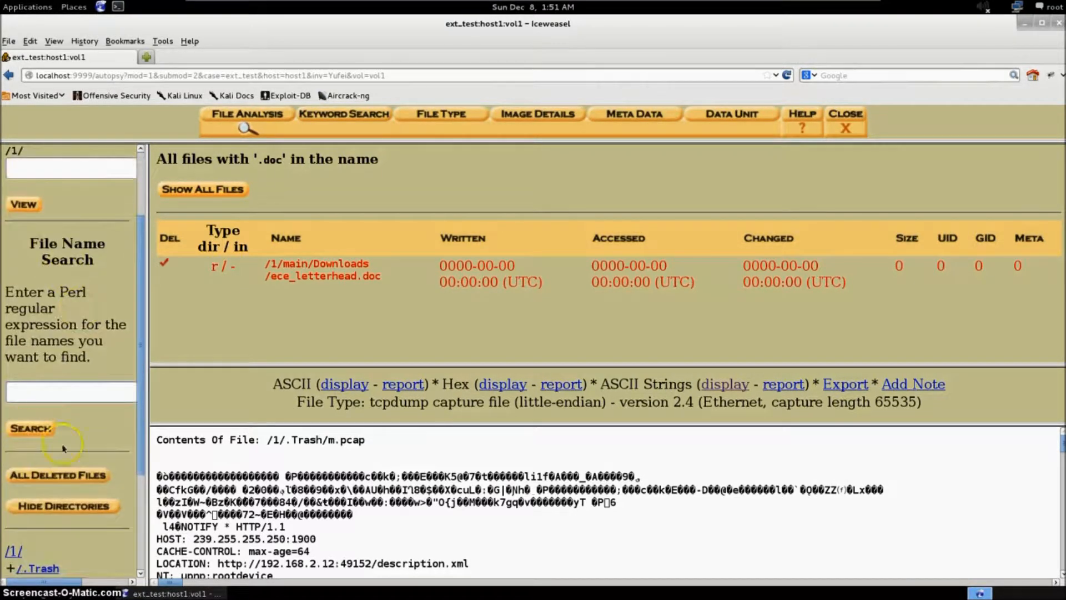
left_click(80, 477)
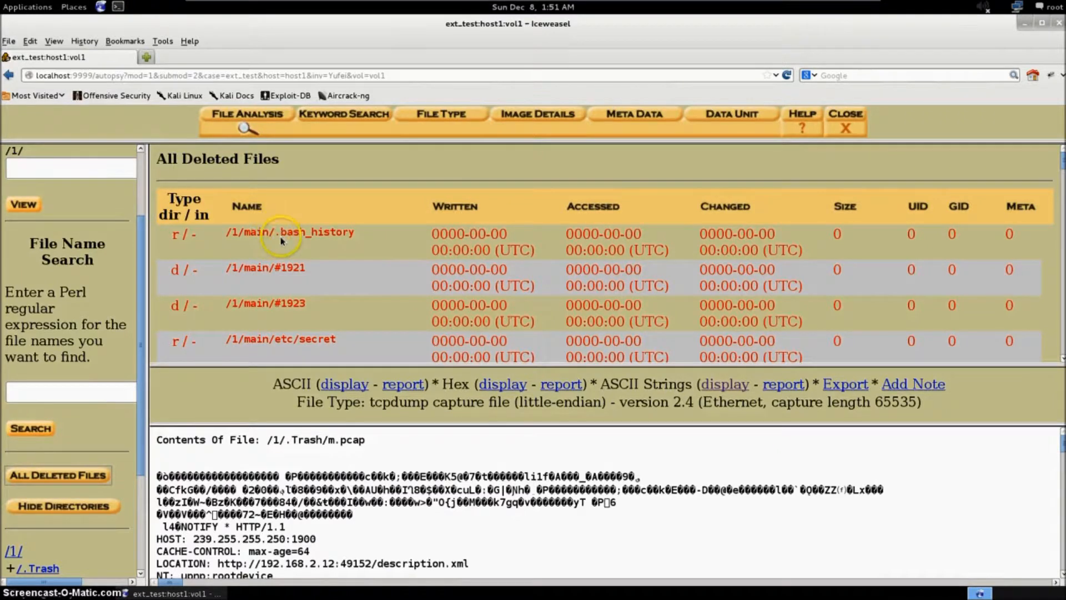
scroll(282, 240, "down", 5)
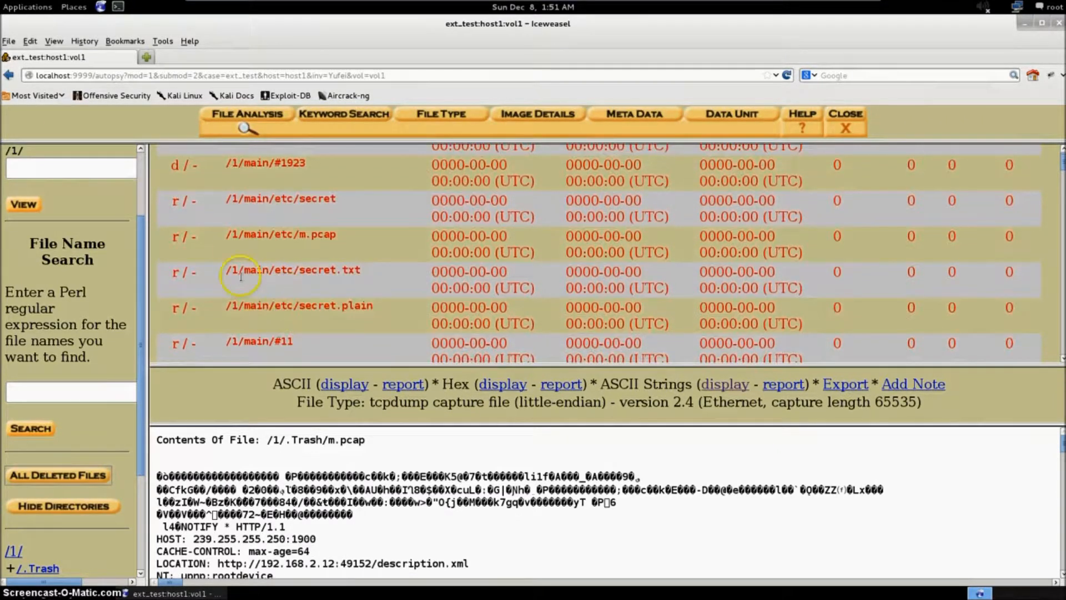
scroll(277, 316, "down", 4)
scroll(278, 317, "down", 10)
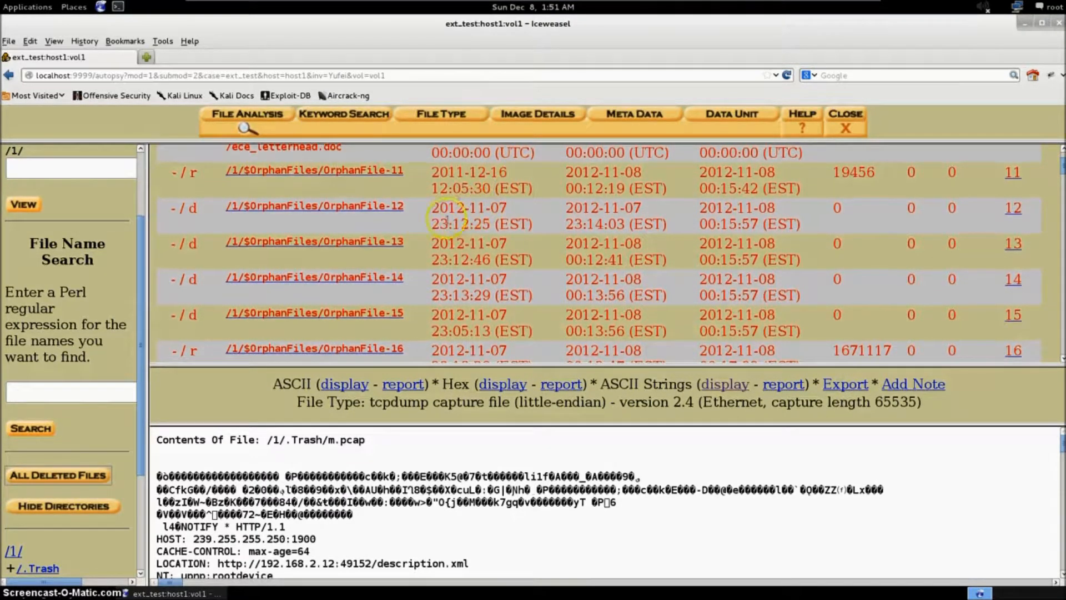
scroll(308, 206, "up", 2)
left_click(289, 193)
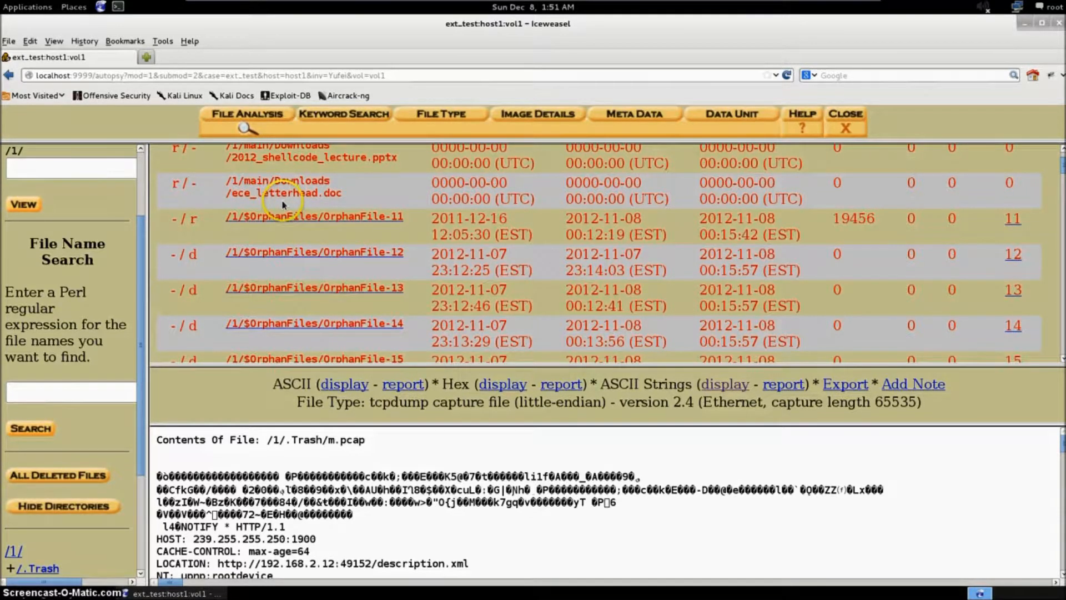
left_click(279, 220)
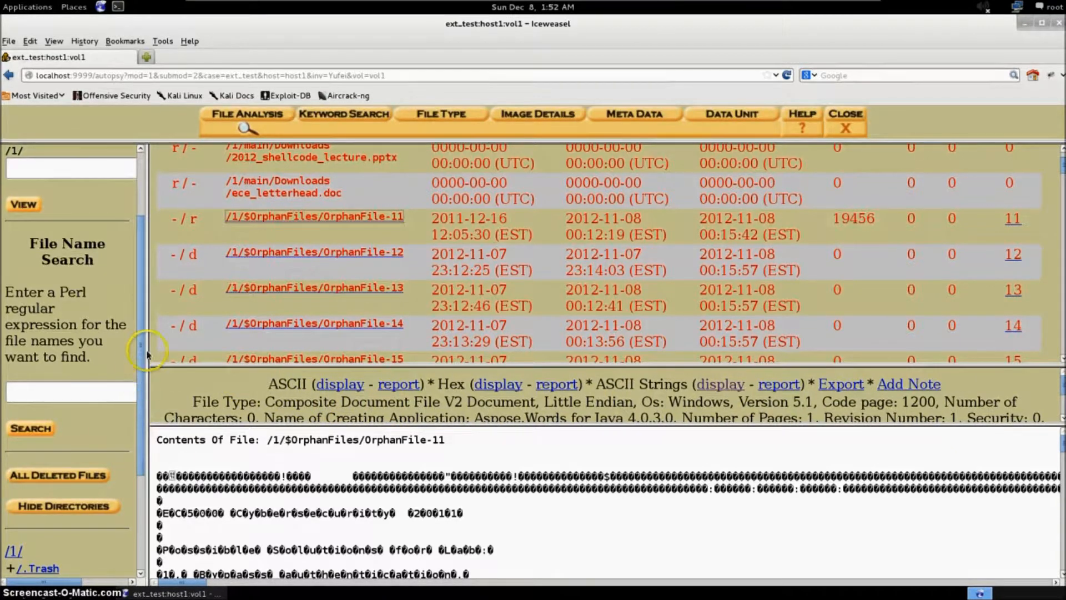
Search for file names containing README and display the contents of /1/main/etc/README~
scroll(125, 253, "up", 3)
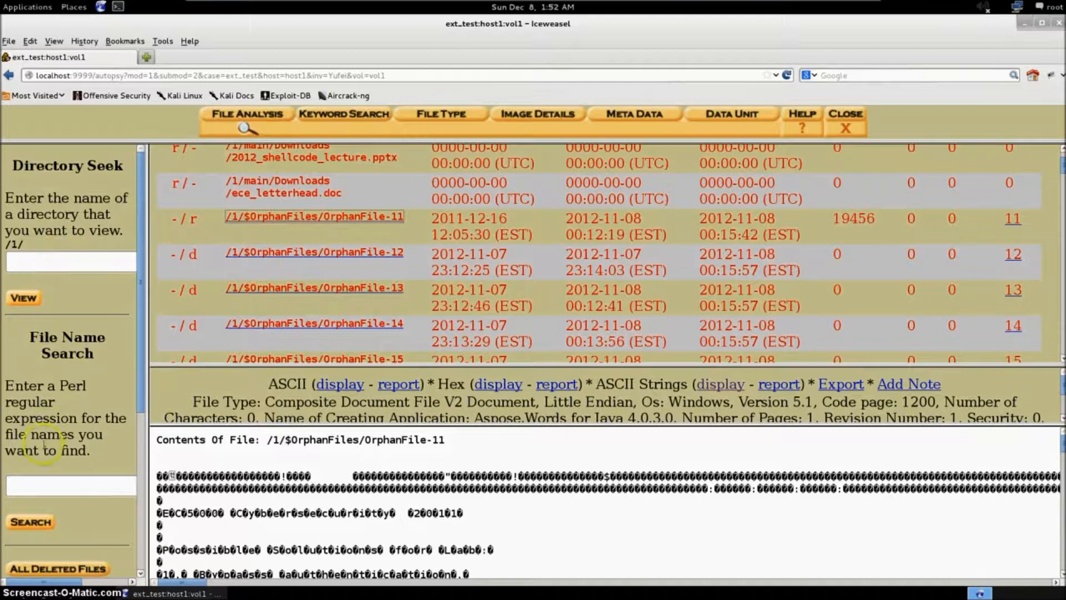
left_click(39, 486)
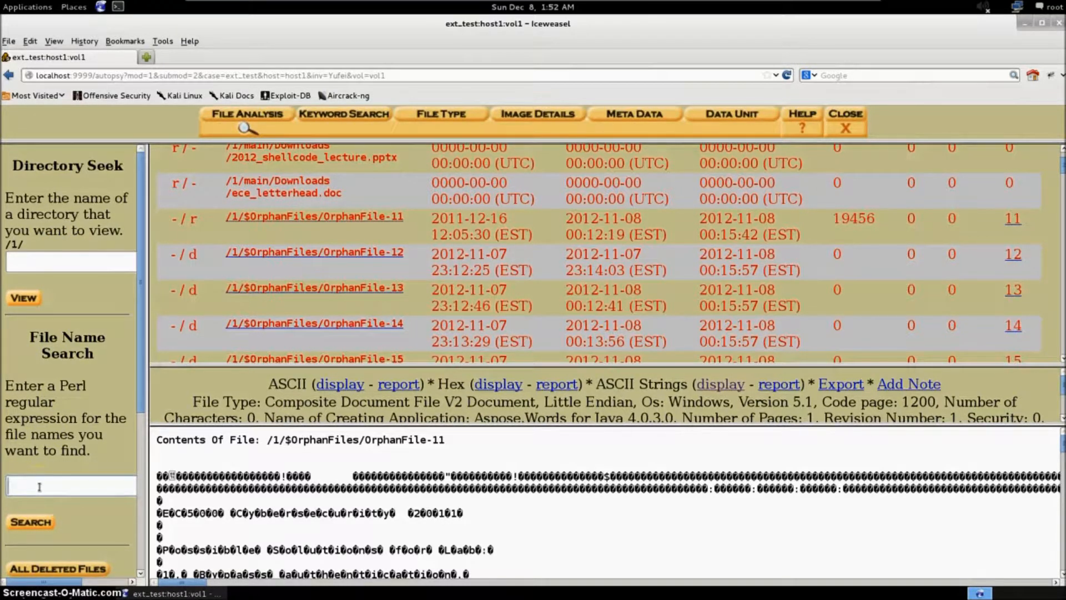
type("README")
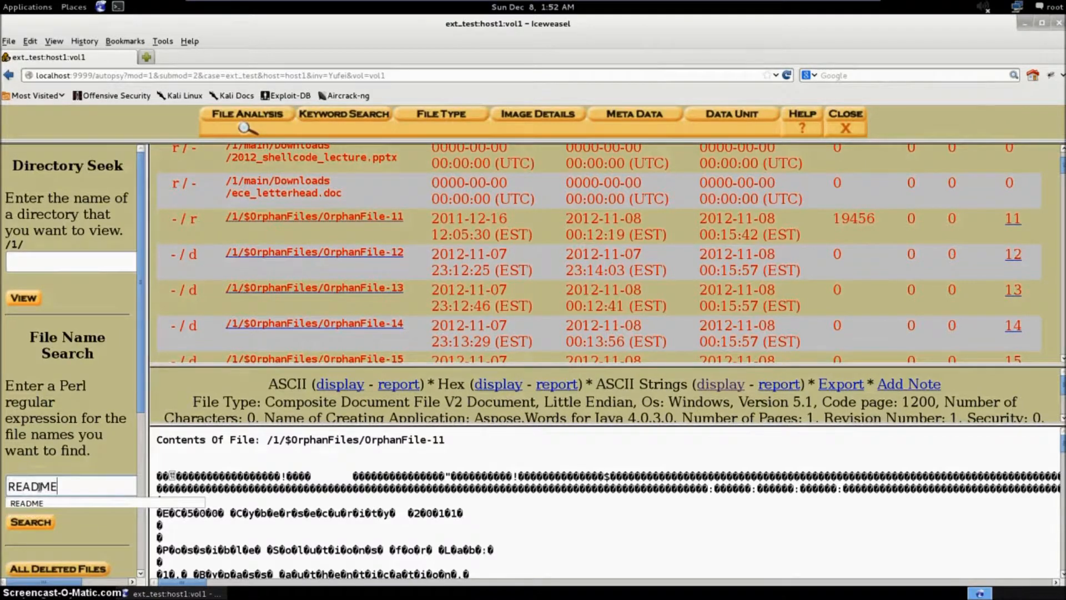
key("Return")
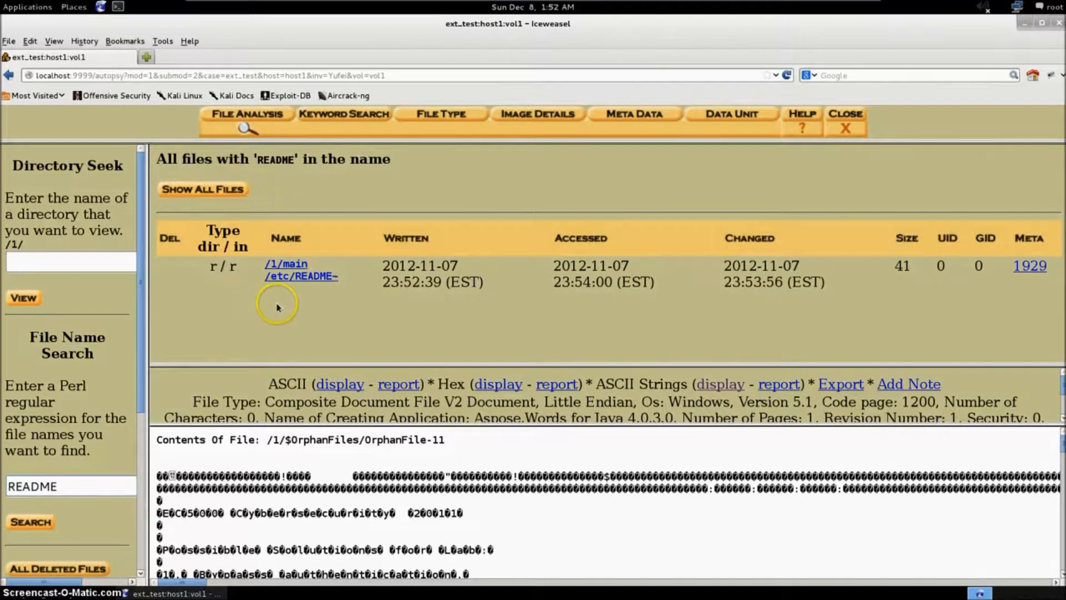
left_click(279, 276)
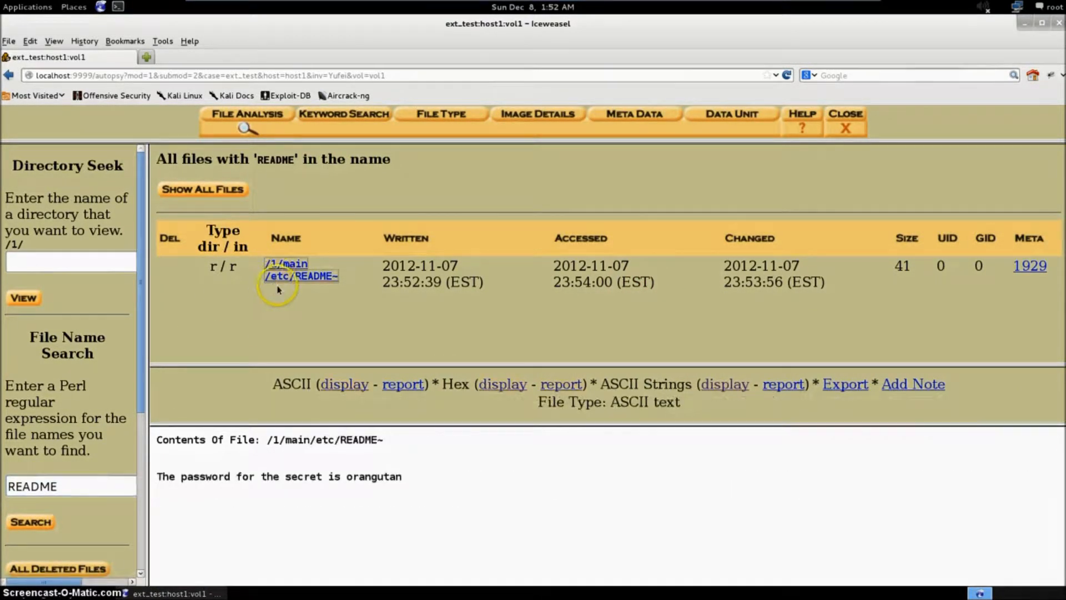
Display README~ as ASCII, hex and ASCII strings, and open its ASCII report
left_click(344, 384)
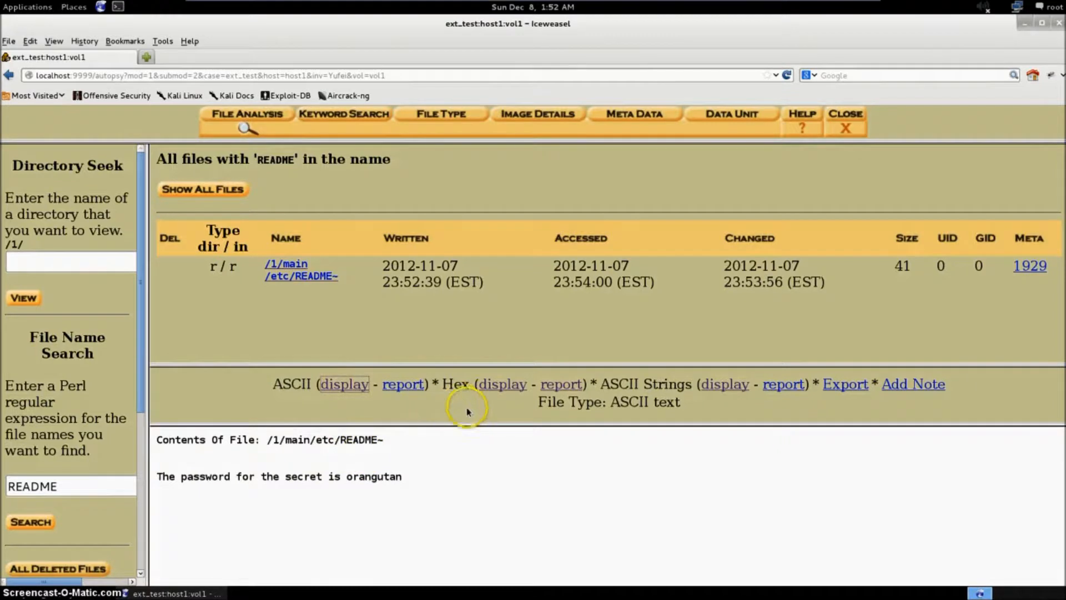
left_click(504, 389)
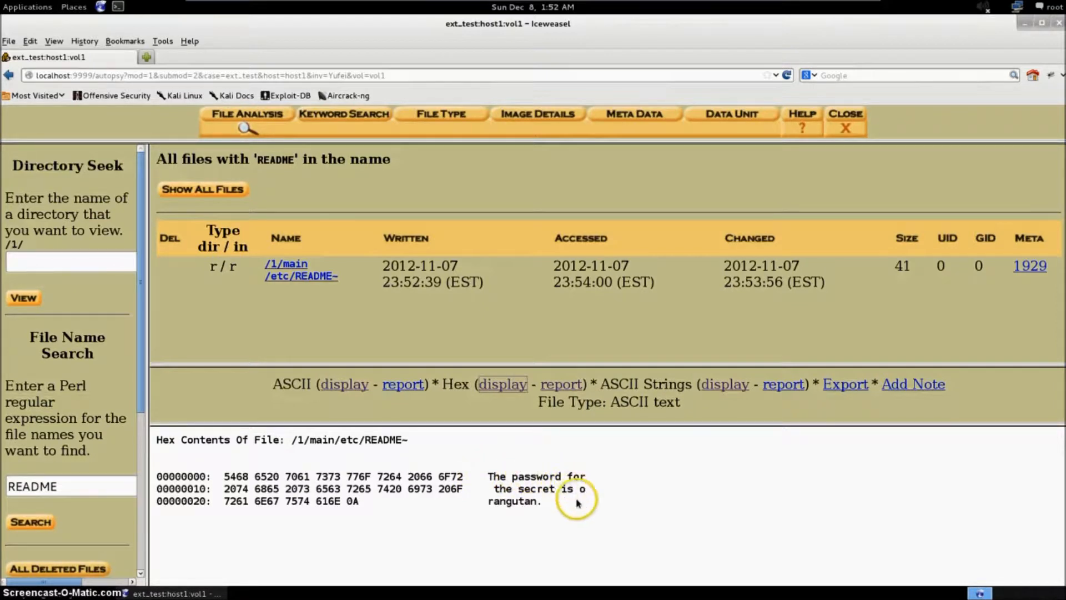
left_click(724, 384)
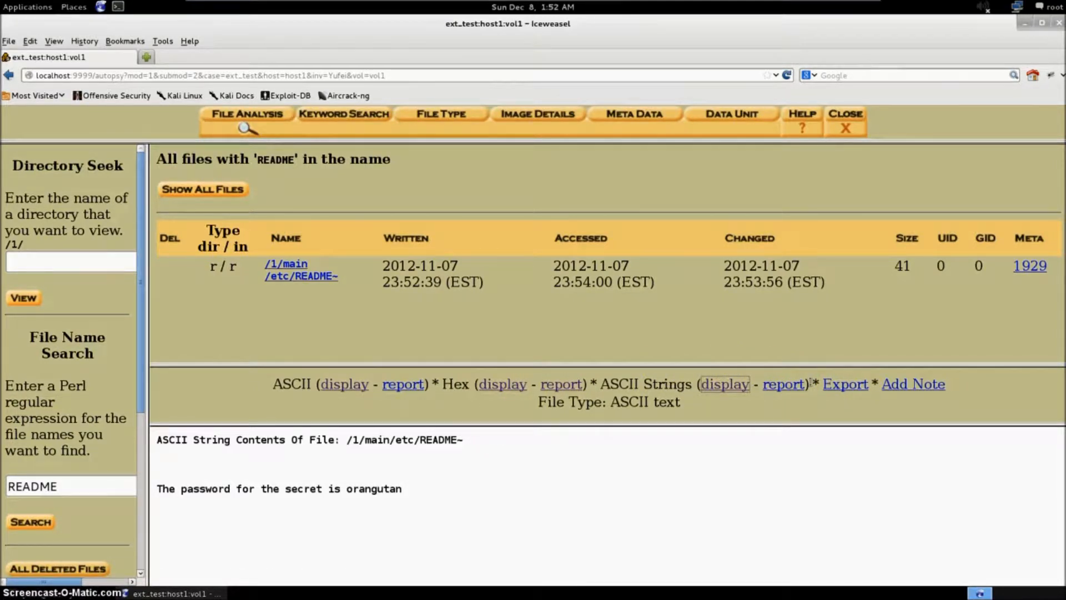
left_click(403, 383)
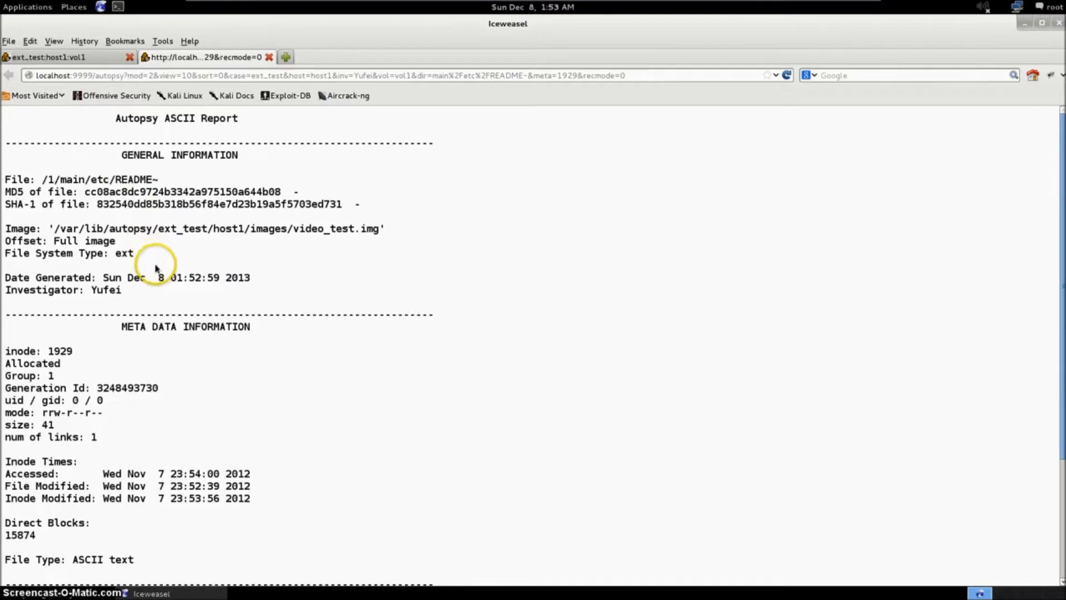
Review the general information, metadata and content sections of the README~ ASCII report, and close the report
scroll(152, 275, "down", 3)
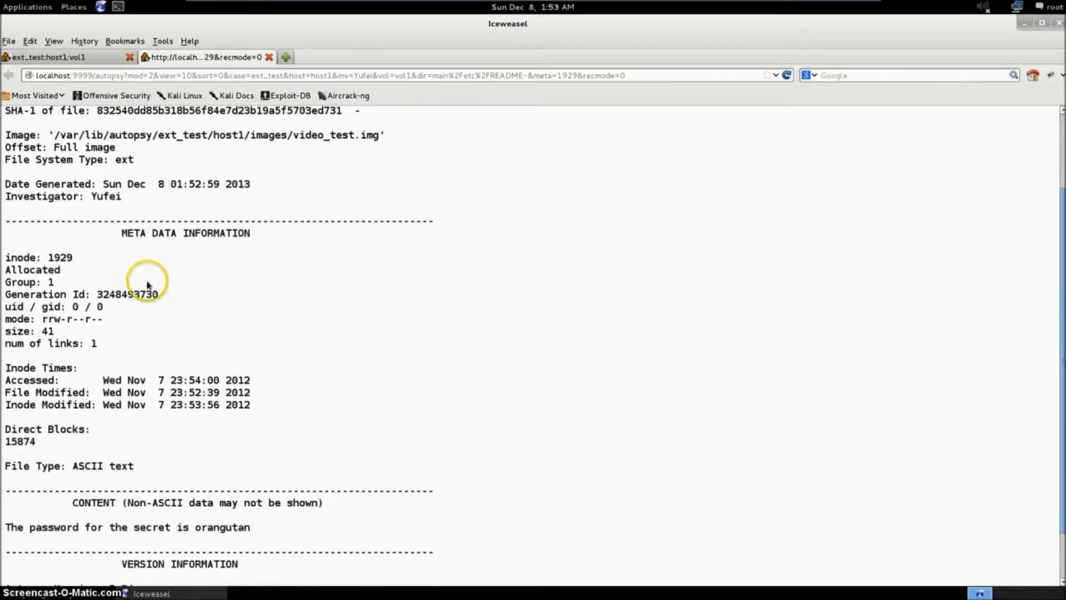
scroll(148, 286, "down", 2)
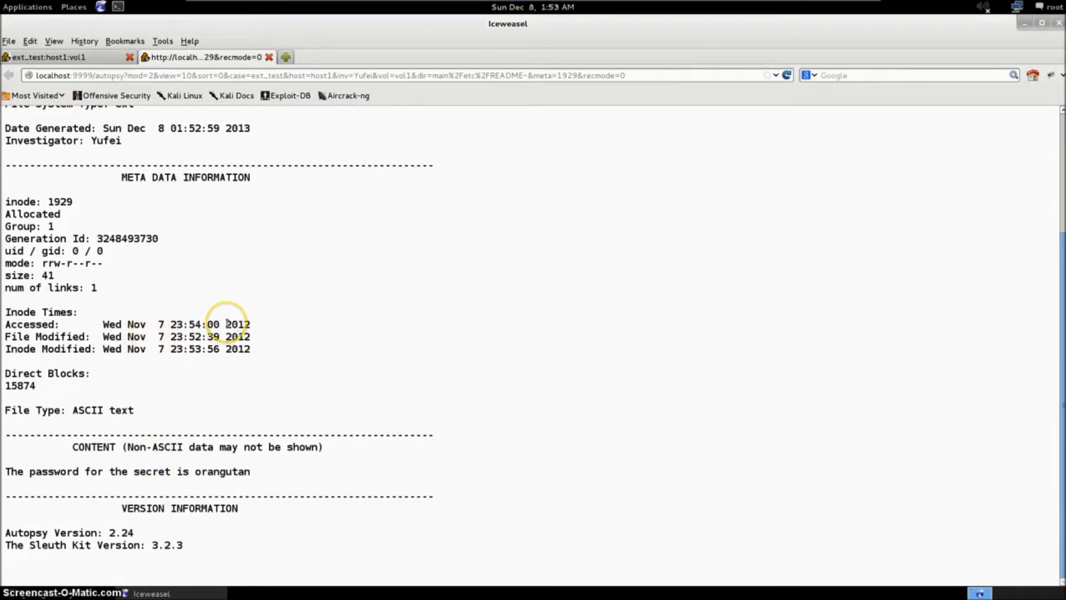
scroll(83, 228, "up", 4)
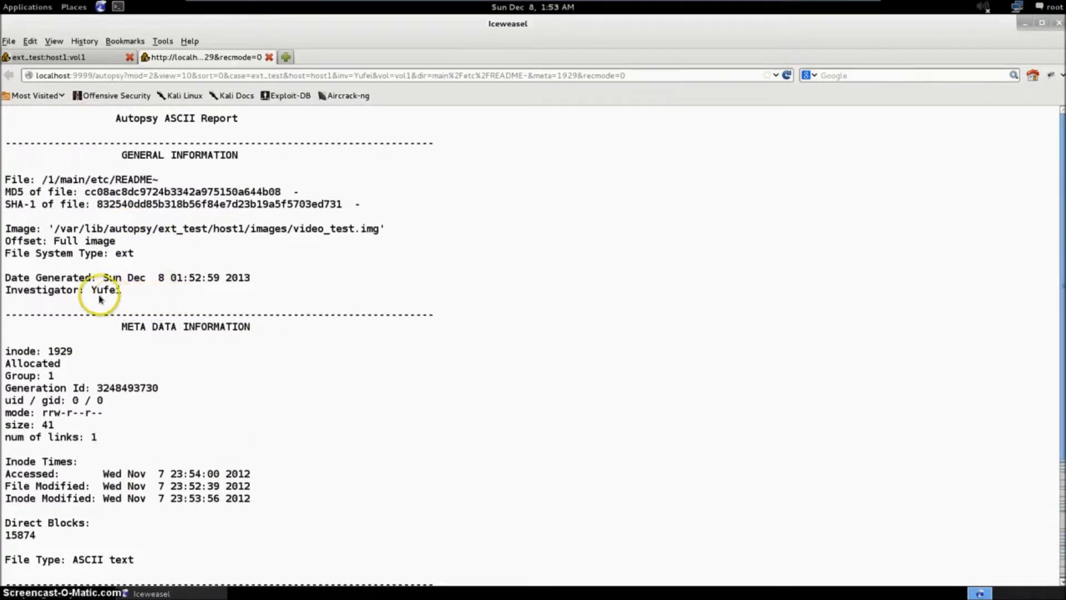
left_click(268, 58)
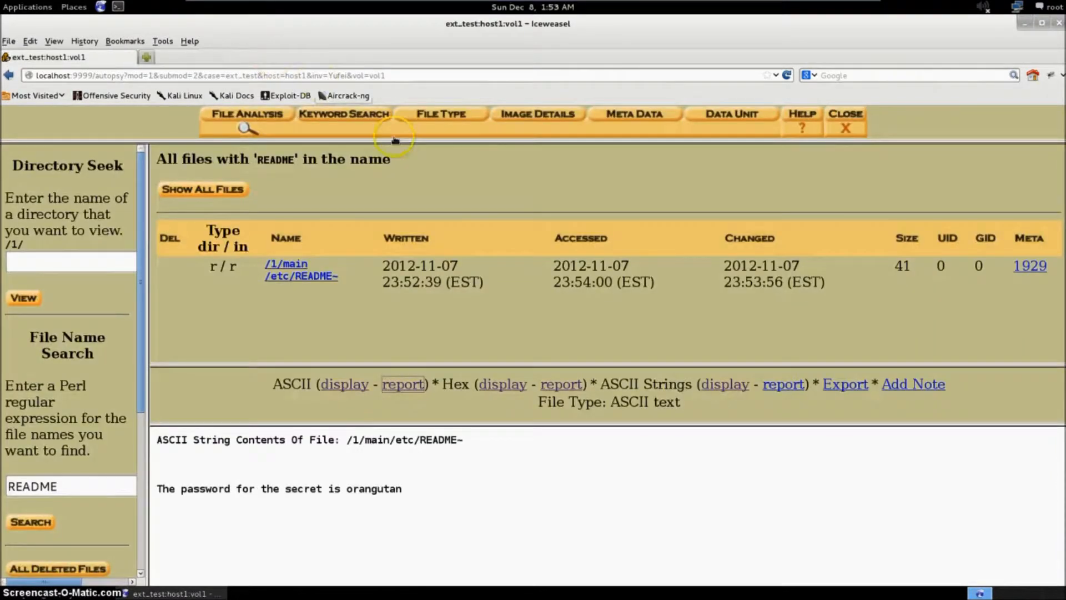
left_click(840, 388)
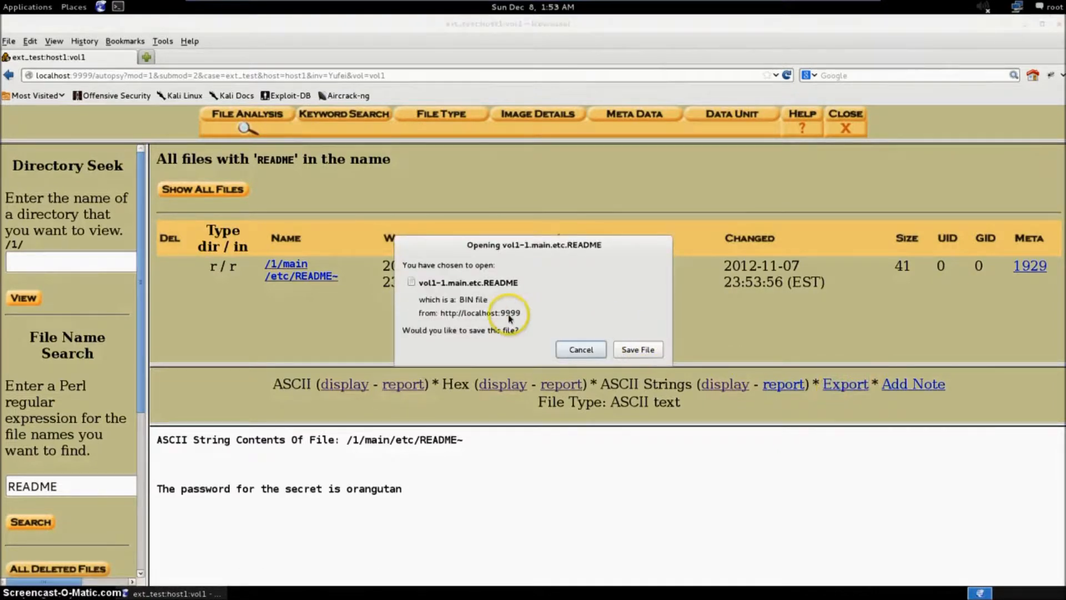
left_click(638, 349)
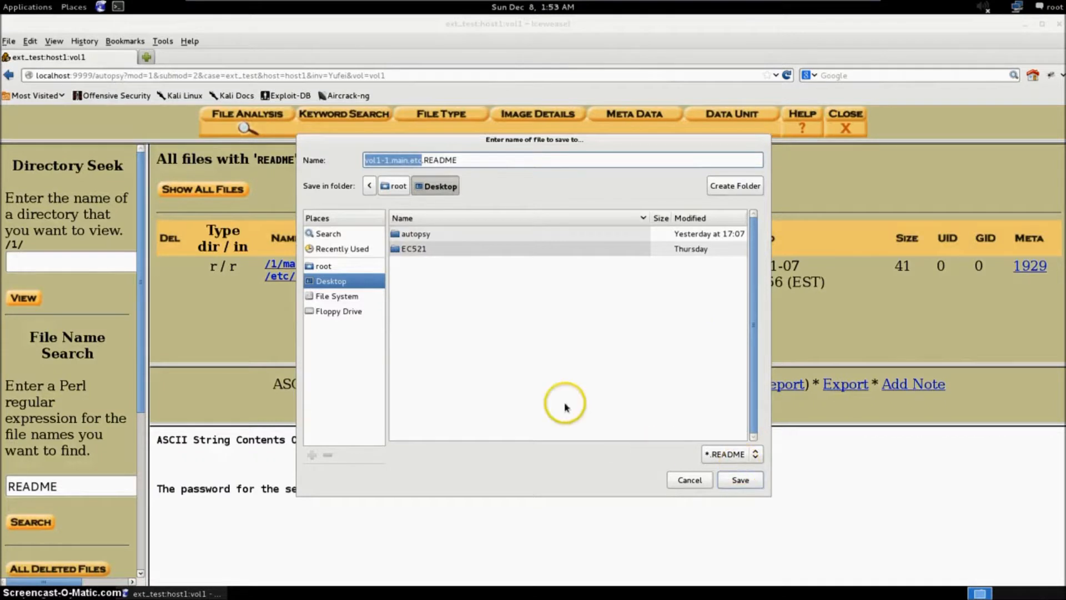
left_click(706, 484)
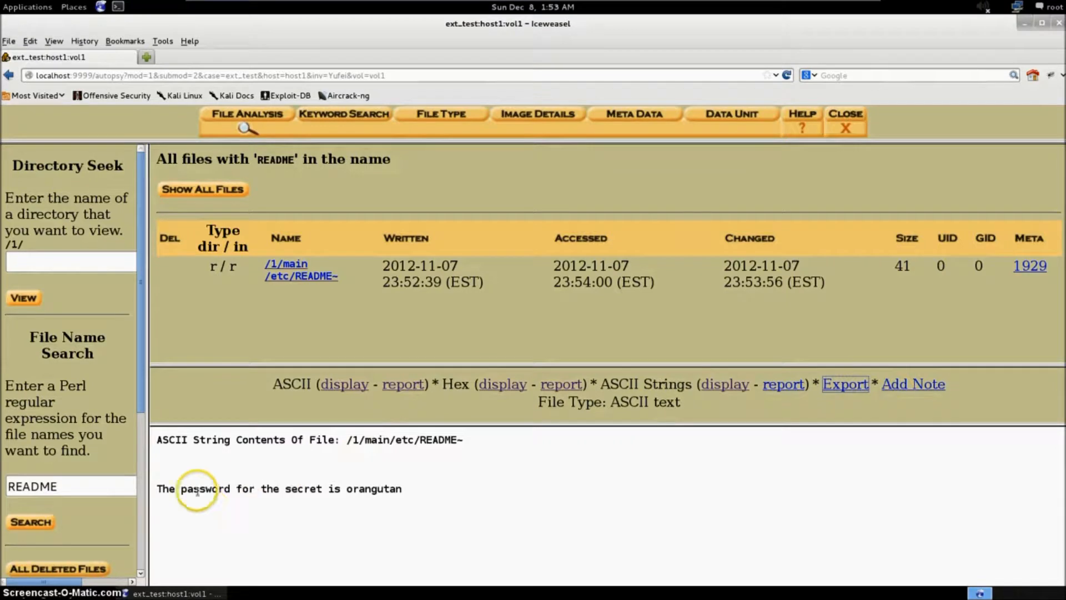
Add a standard note to /1/main/etc/README~ reading "this is read me, has secret"
left_click(924, 386)
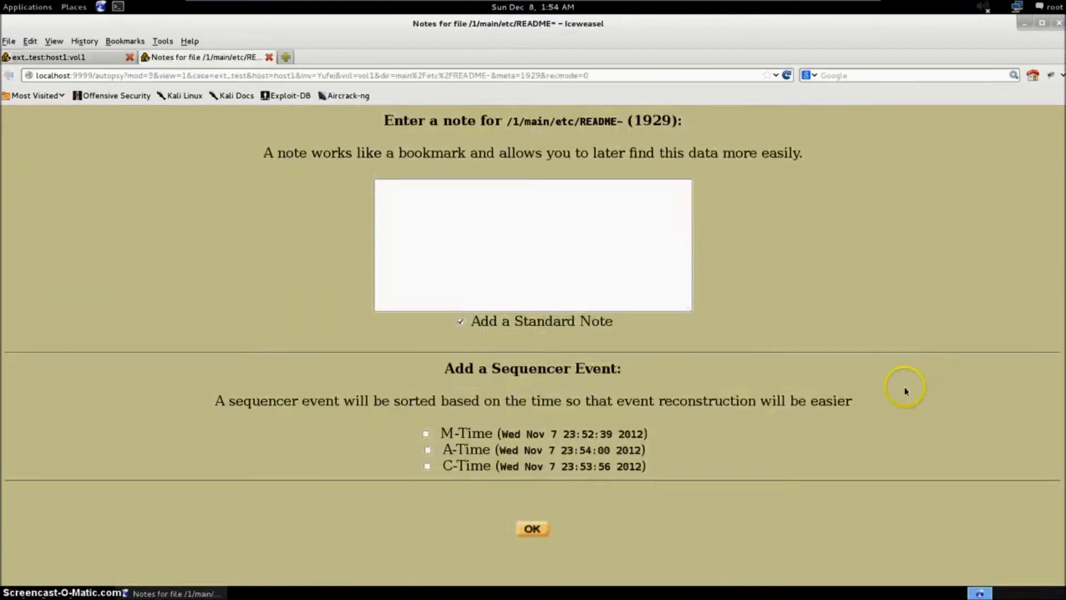
left_click(528, 236)
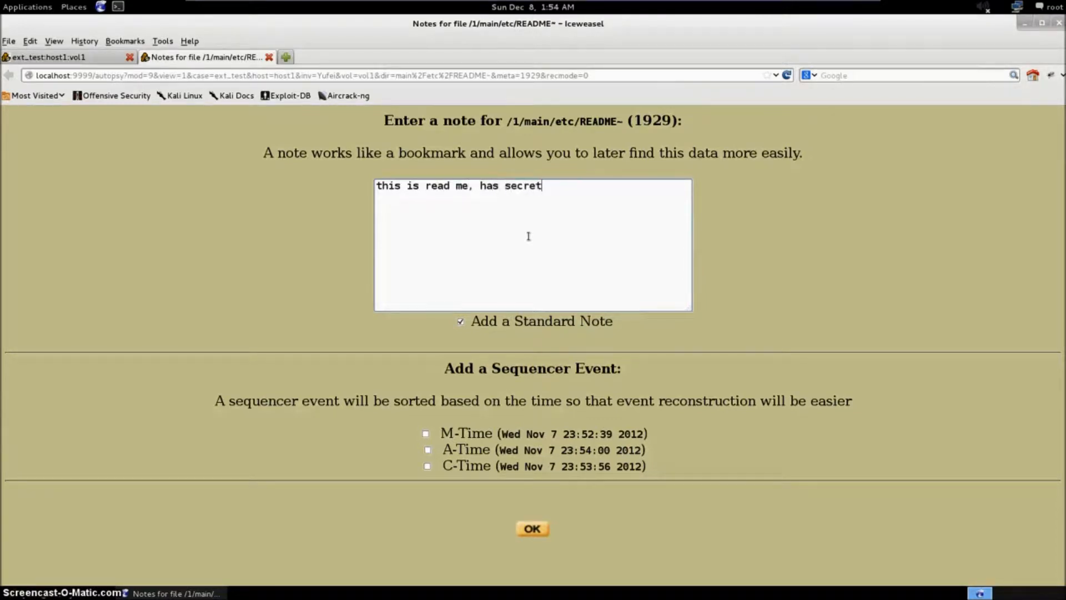
left_click(532, 528)
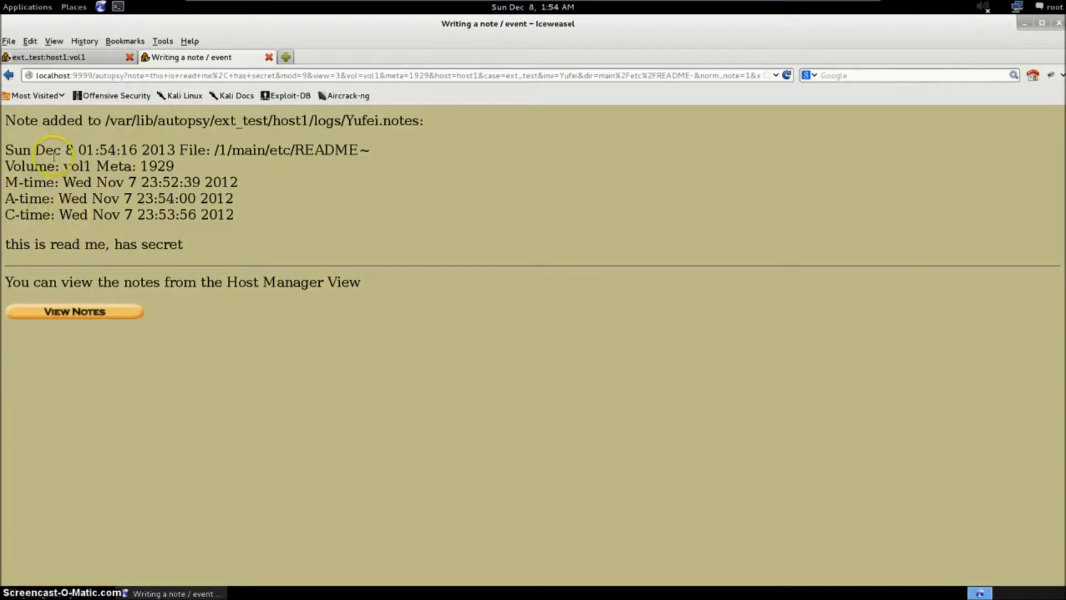
View the case notes, examine the README~ entry's file path and meta address, and close the notes
left_click(75, 312)
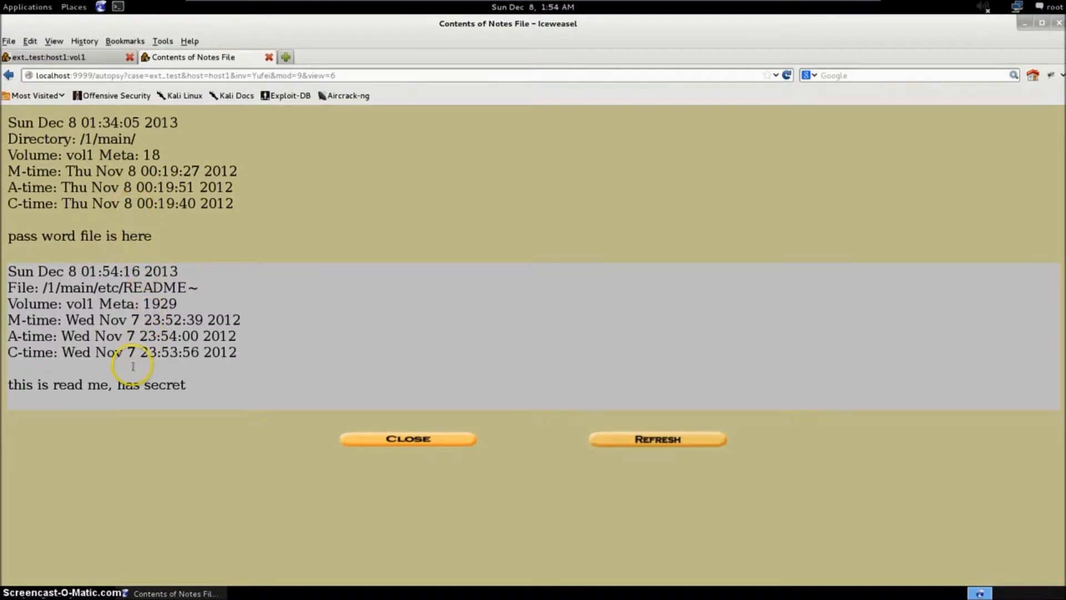
left_click_drag(200, 286, 43, 288)
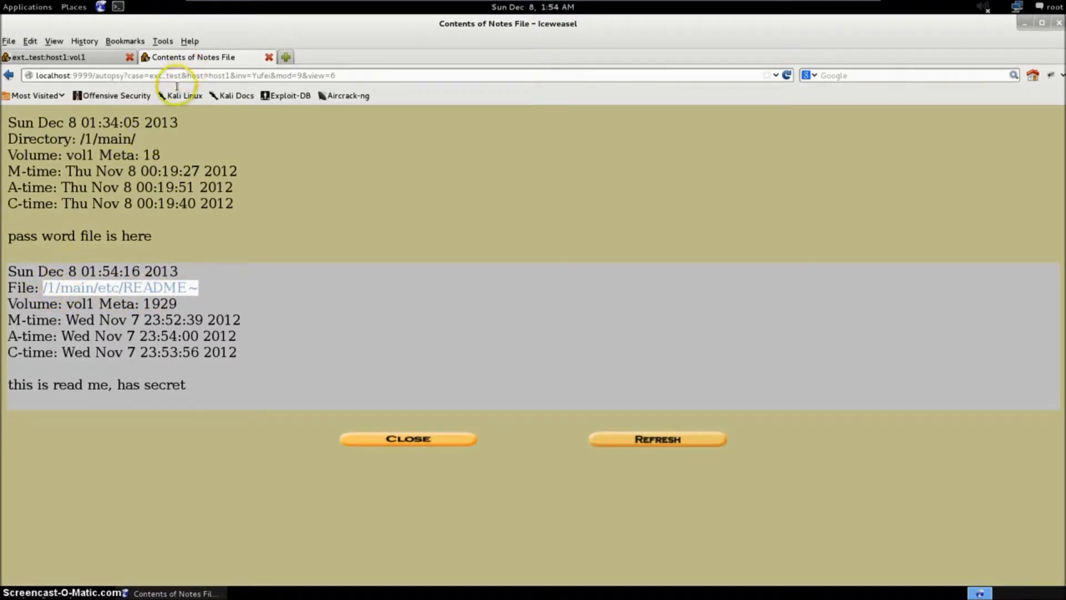
left_click(183, 296)
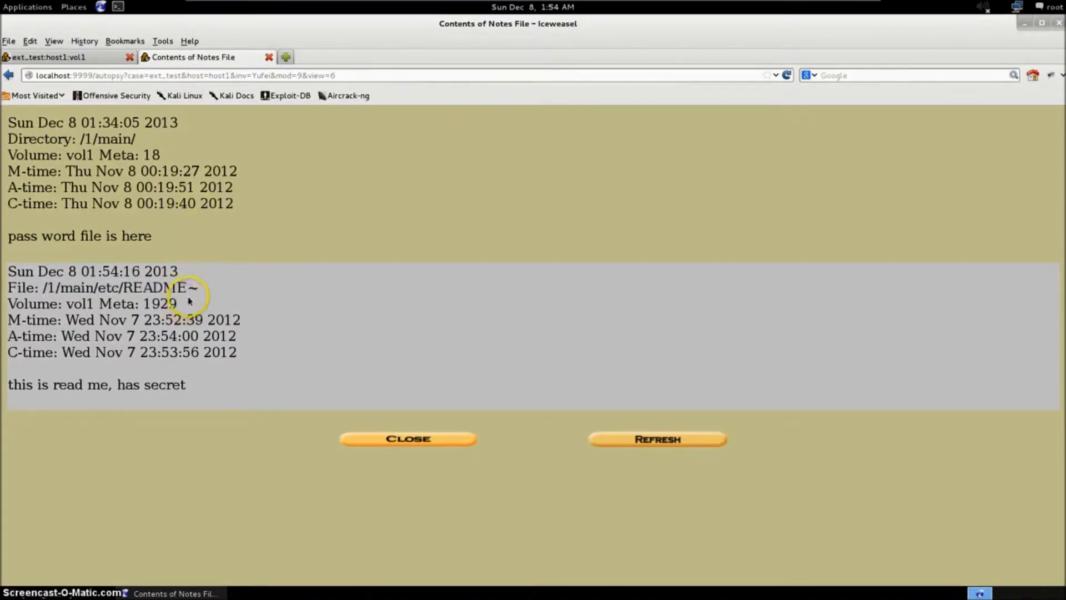
double_click(166, 303)
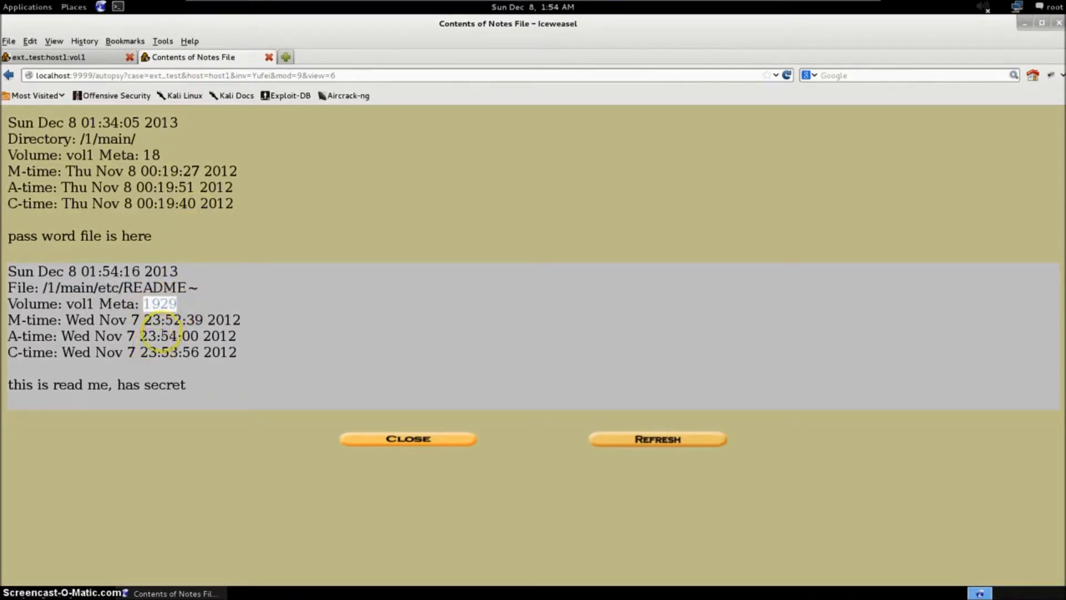
left_click(269, 58)
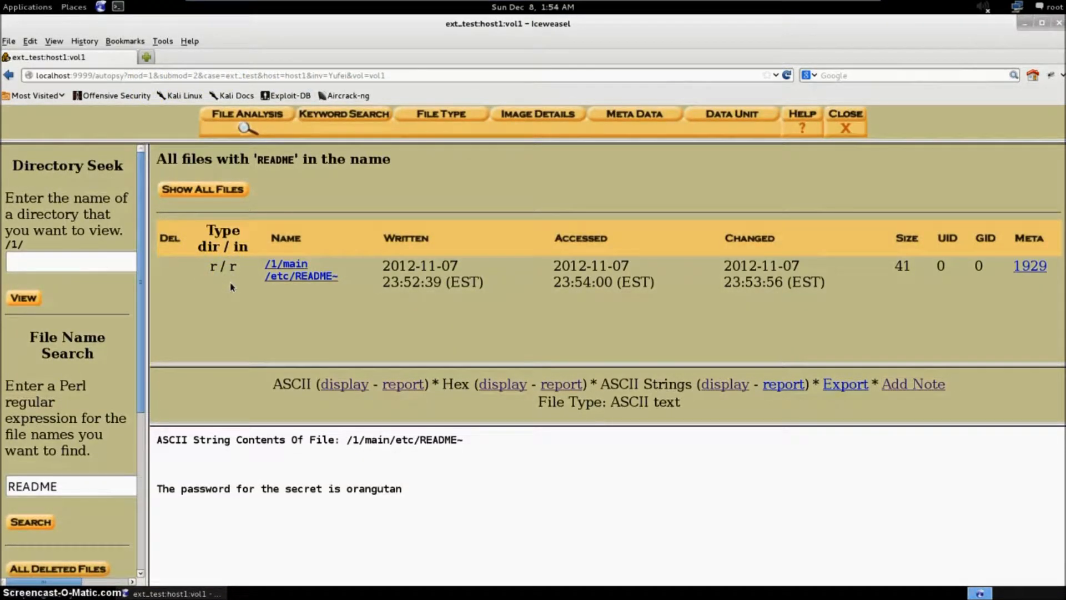
Return to the volume's root file listing, open the main/ directory and look through its entries
left_click(249, 127)
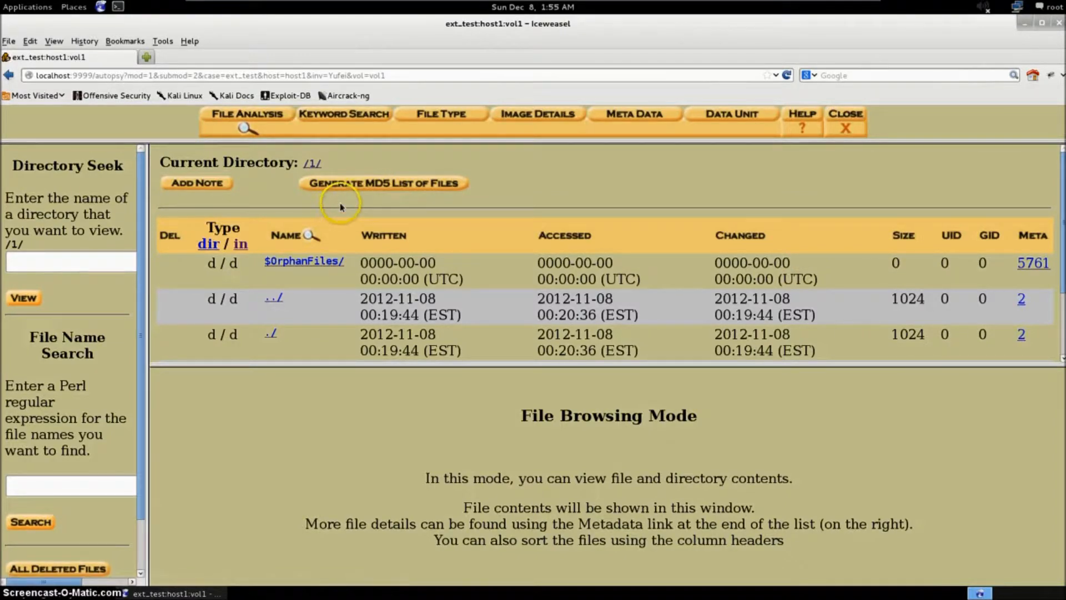
scroll(337, 231, "down", 1)
scroll(337, 232, "down", 2)
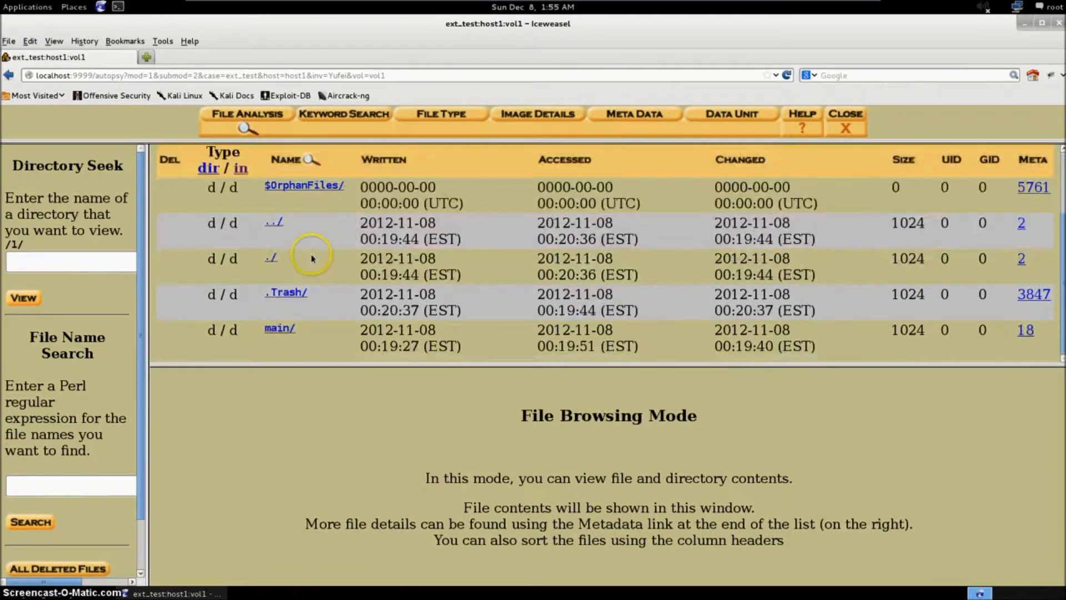
left_click(278, 328)
scroll(376, 288, "down", 5)
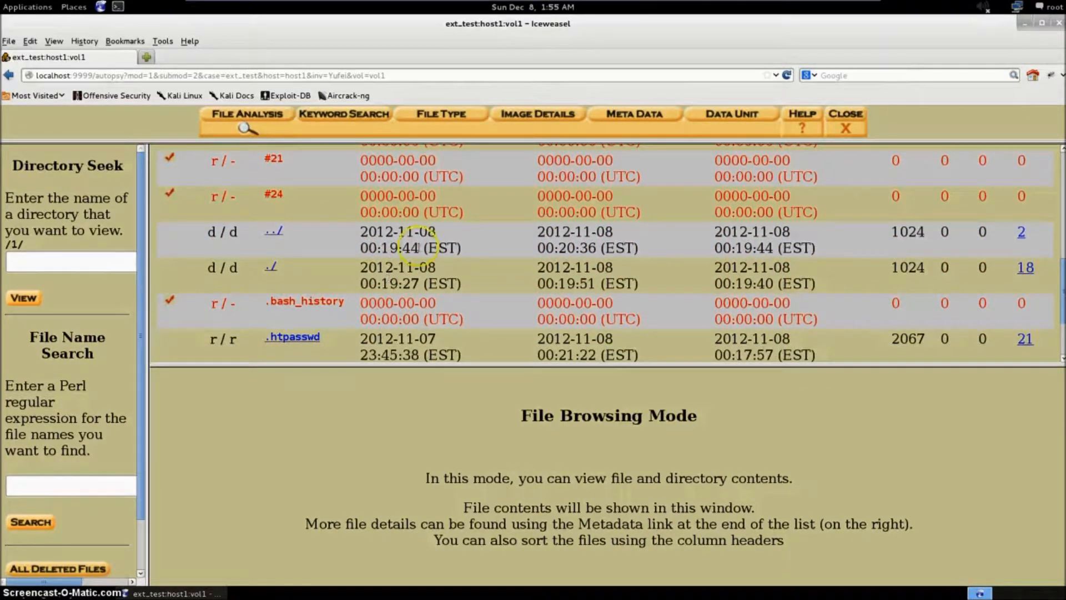
scroll(418, 248, "up", 6)
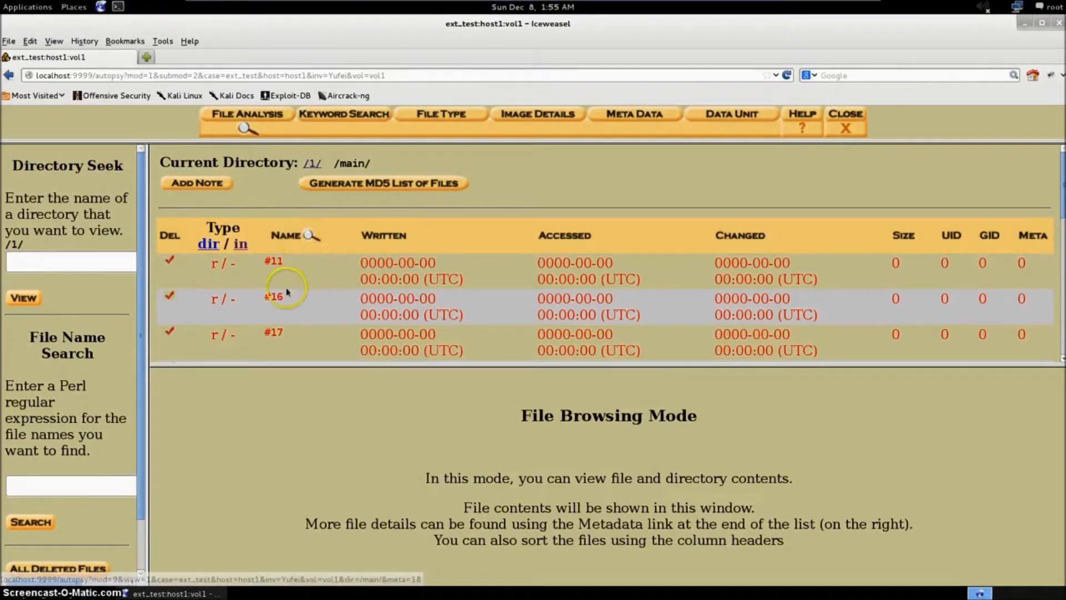
scroll(288, 292, "down", 2)
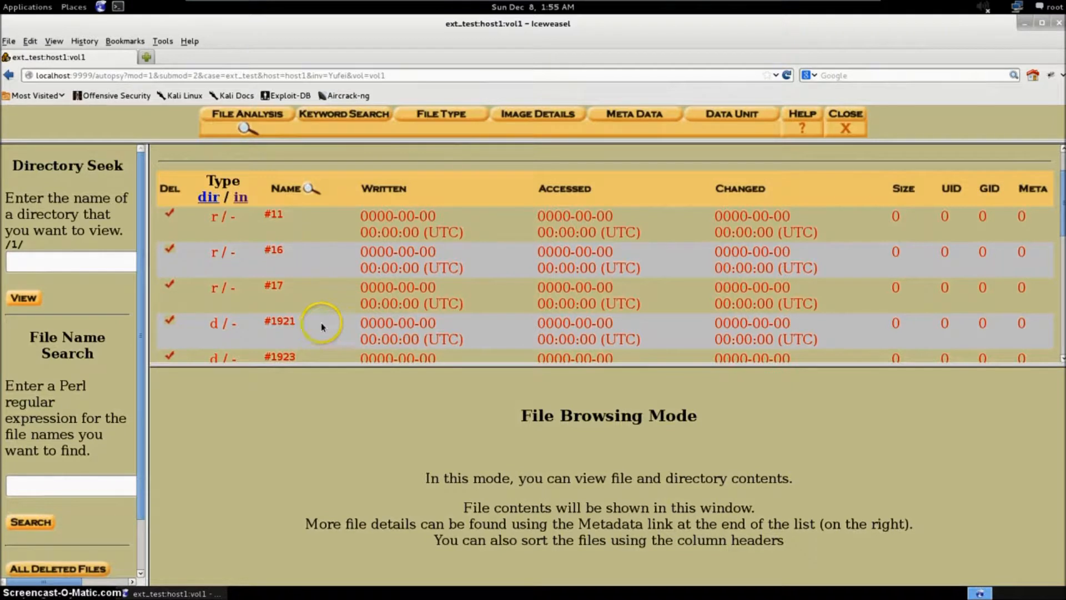
scroll(269, 216, "up", 2)
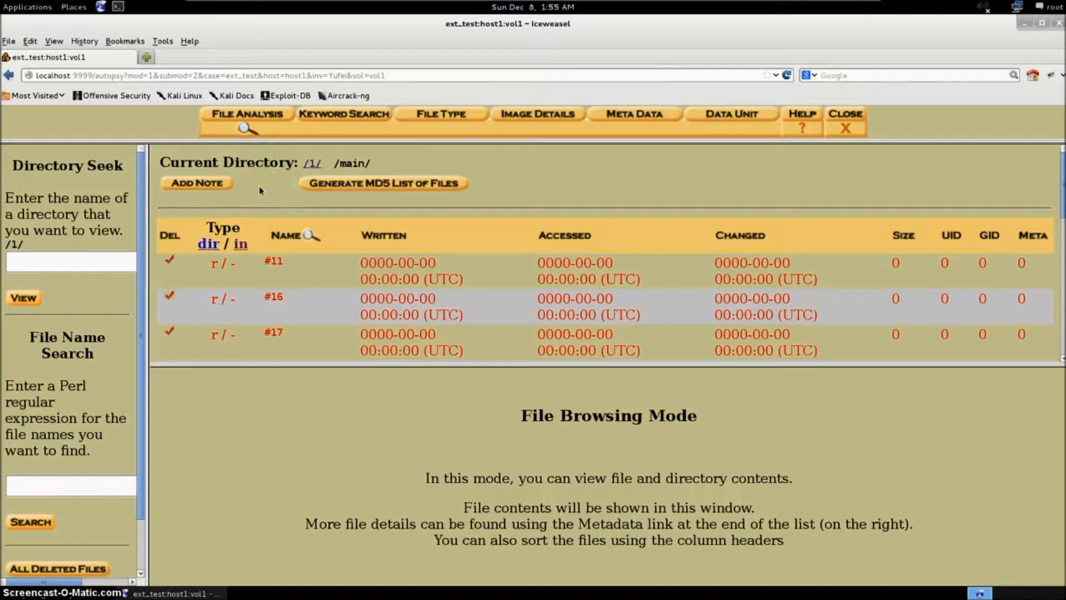
Generate the MD5 list of files for /1/main/, examine the hash values and close the list
left_click(323, 183)
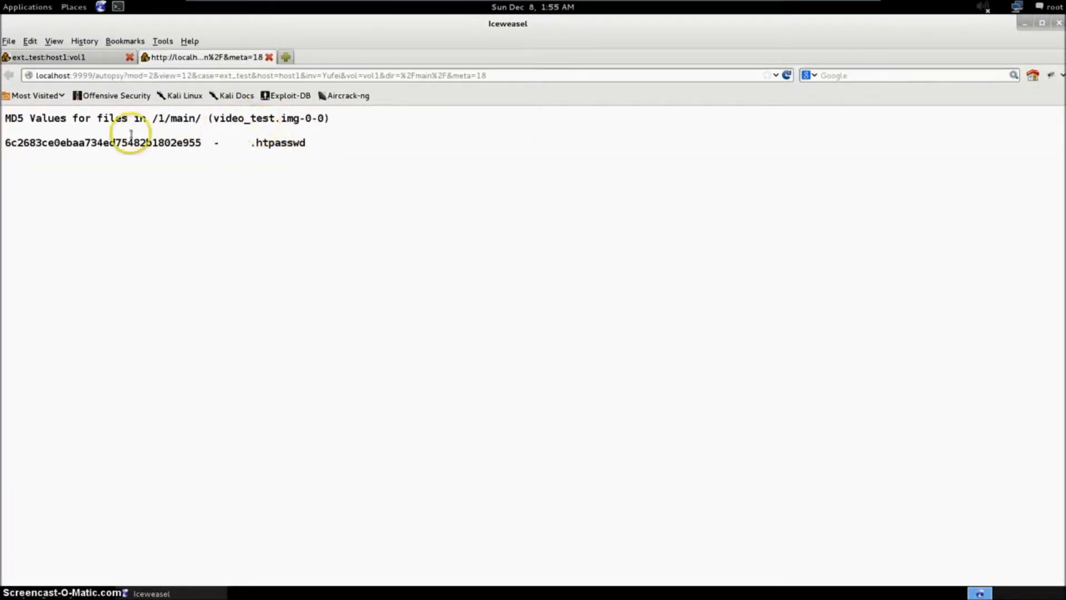
mouse_move(125, 136)
left_mouse_down()
mouse_move(312, 146)
mouse_move(135, 124)
left_mouse_up()
left_click(340, 162)
left_click(185, 171)
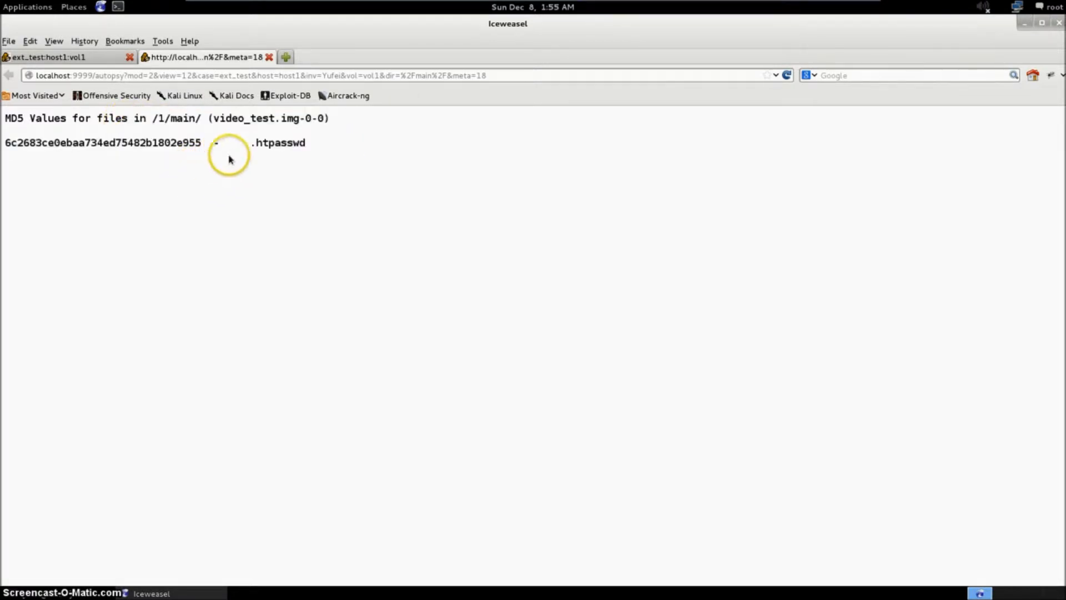
left_click(269, 58)
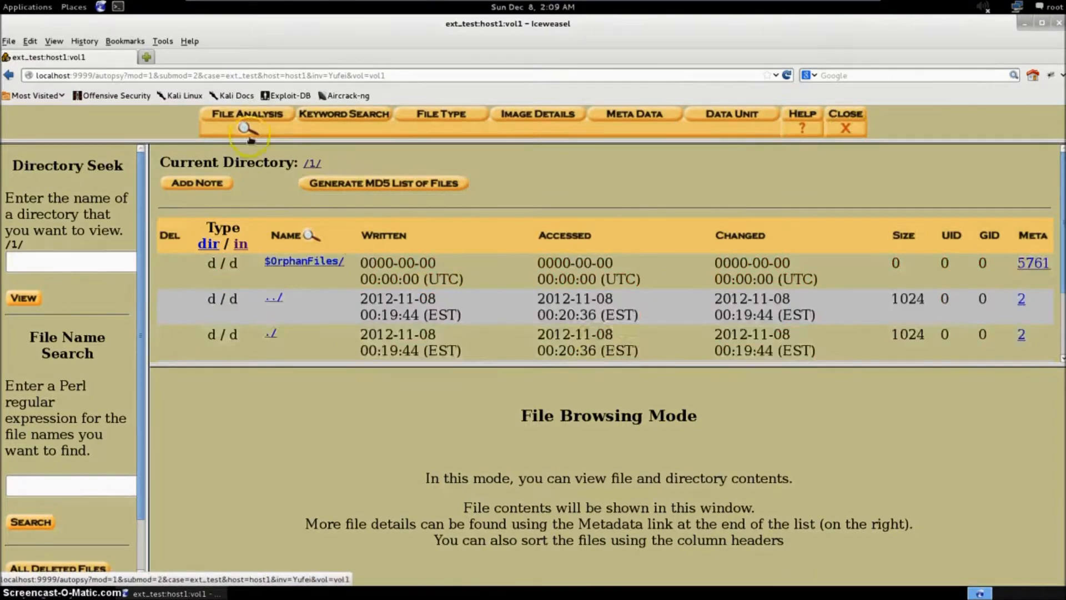
Run a keyword search of allocated and unallocated space for "secret" in ASCII and Unicode
left_click(331, 119)
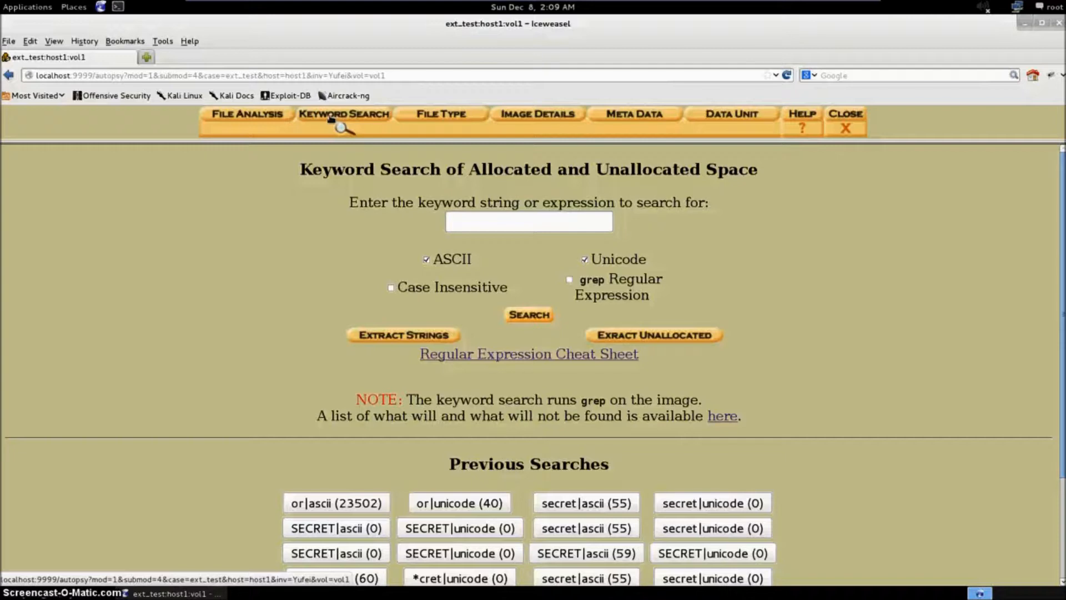
scroll(840, 248, "down", 4)
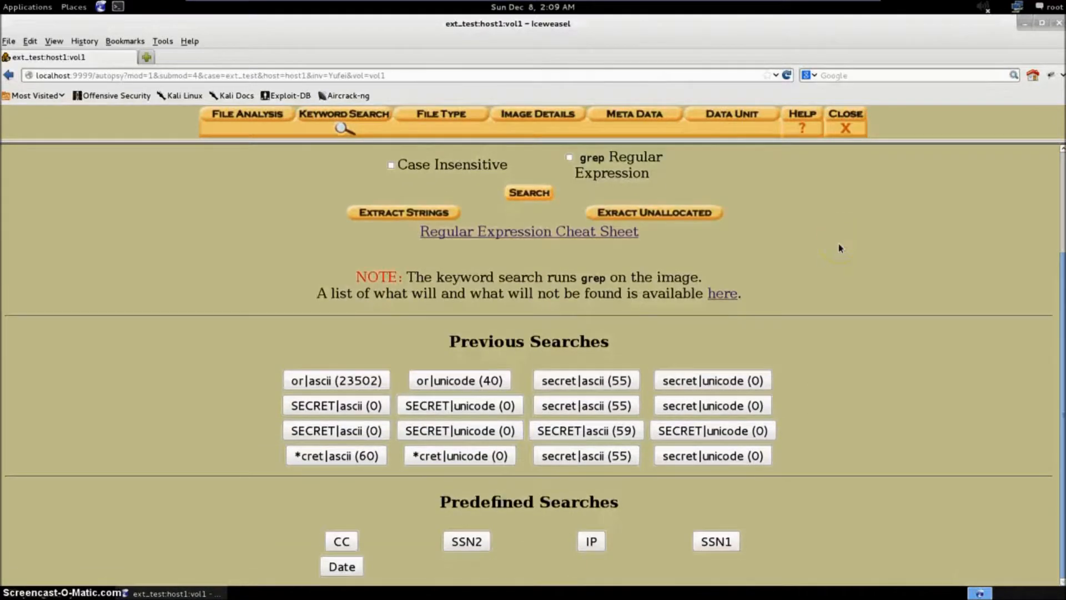
scroll(840, 249, "up", 4)
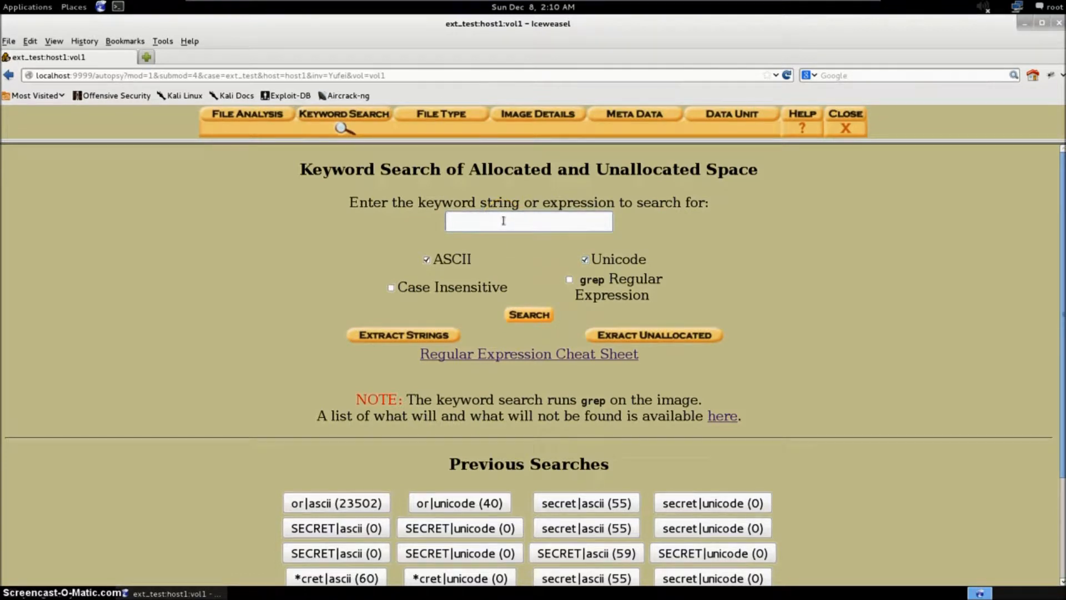
type("secre")
key("BackSpace")
key("BackSpace")
key("BackSpace")
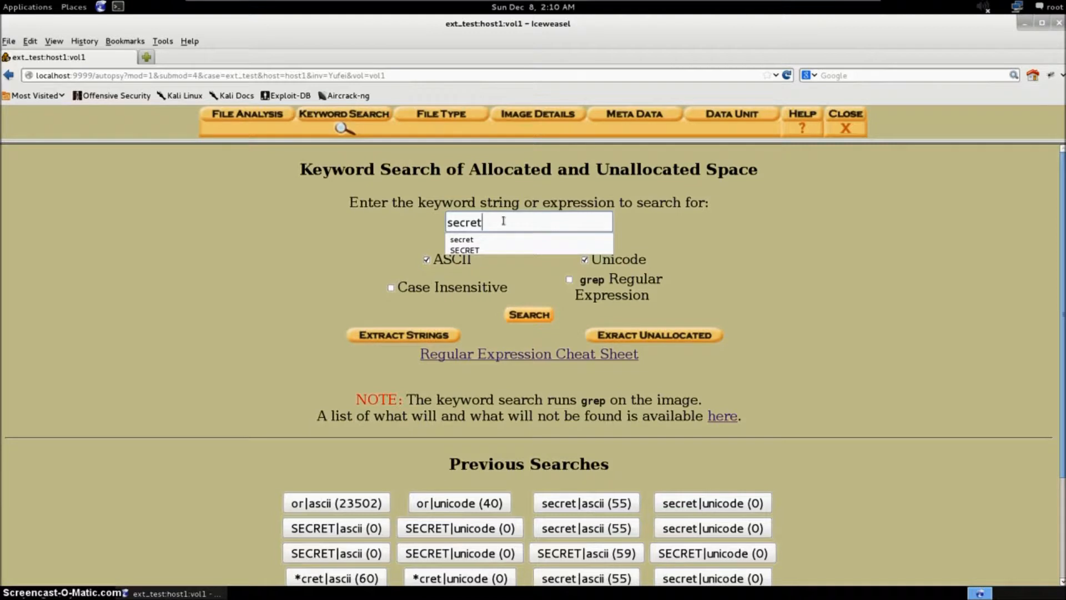
left_click(528, 315)
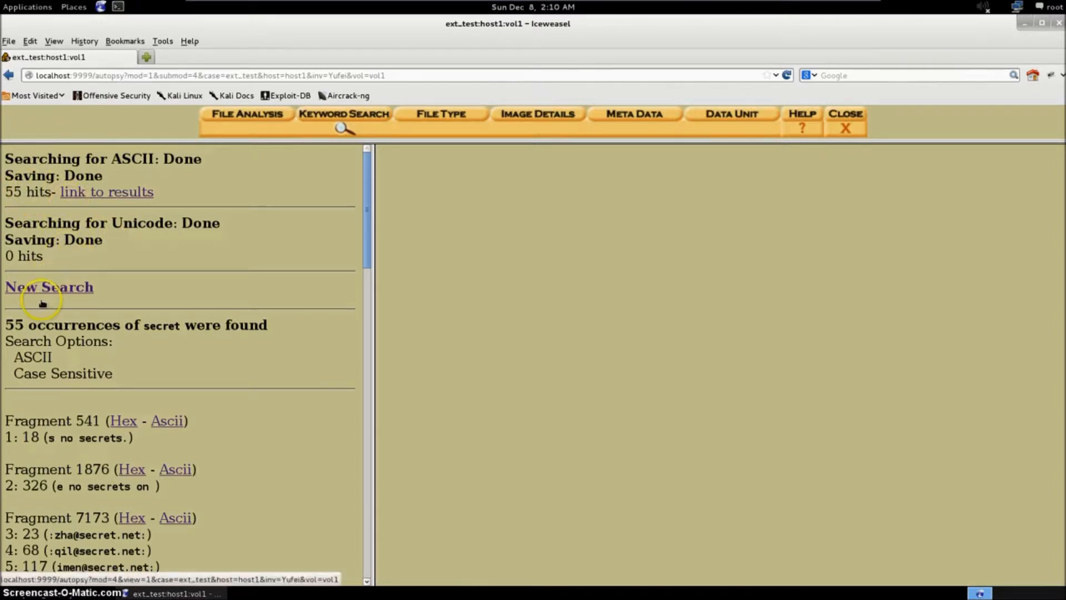
Display Fragment 541 in hex and ASCII, and find its meta data address in the enlarged details pane
scroll(133, 422, "down", 3)
left_click(124, 328)
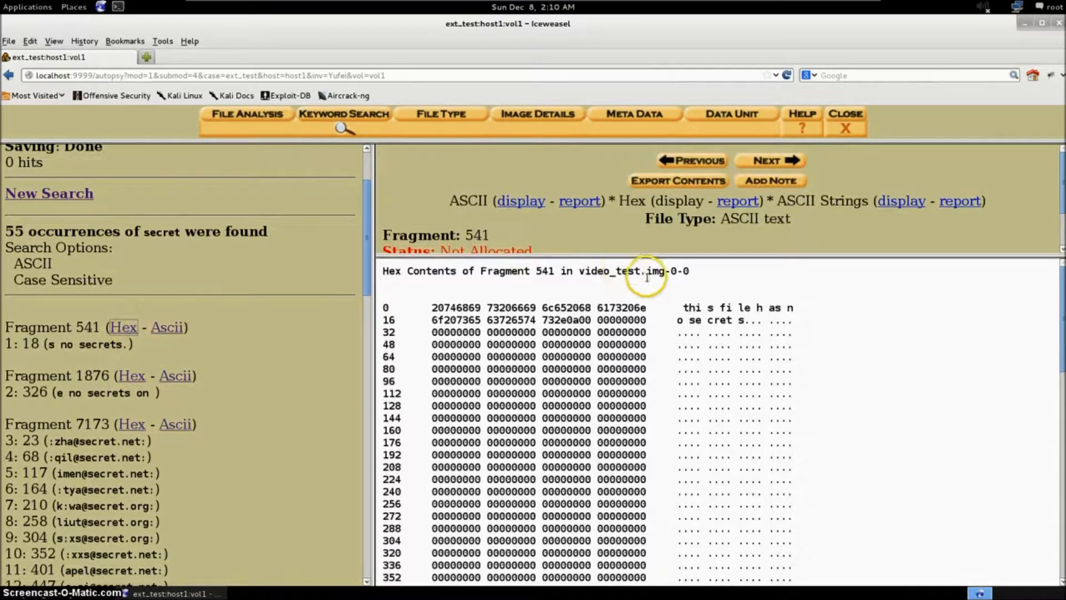
left_click(159, 331)
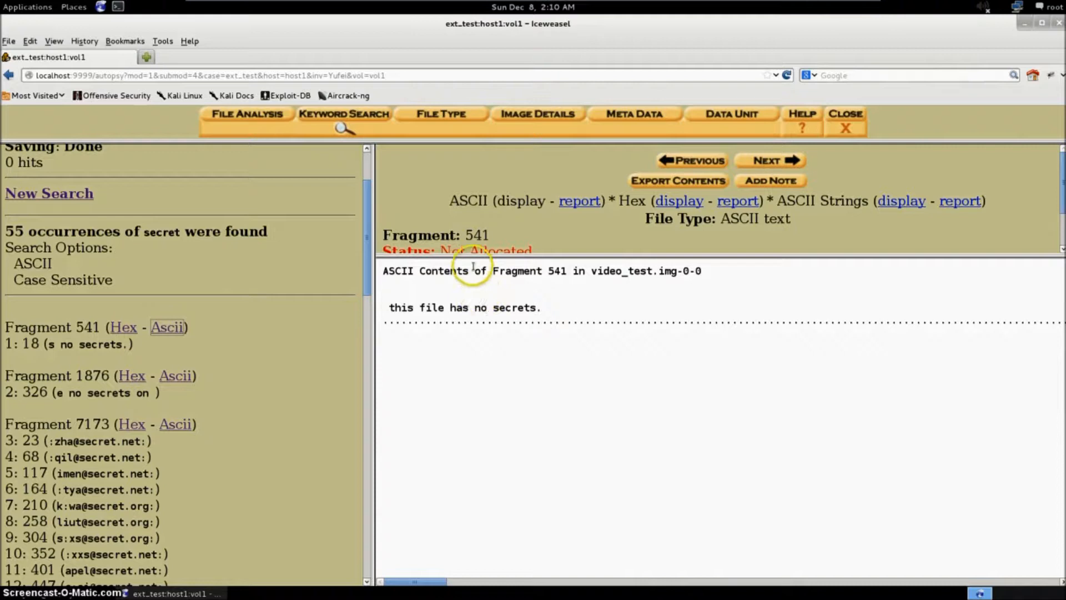
left_click_drag(477, 254, 471, 351)
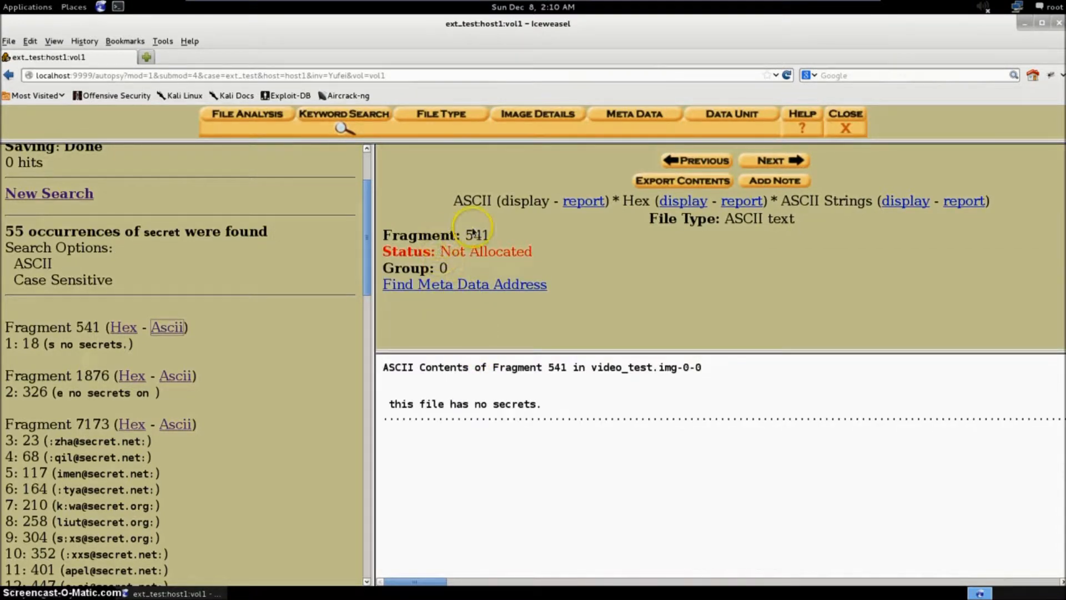
left_click(435, 286)
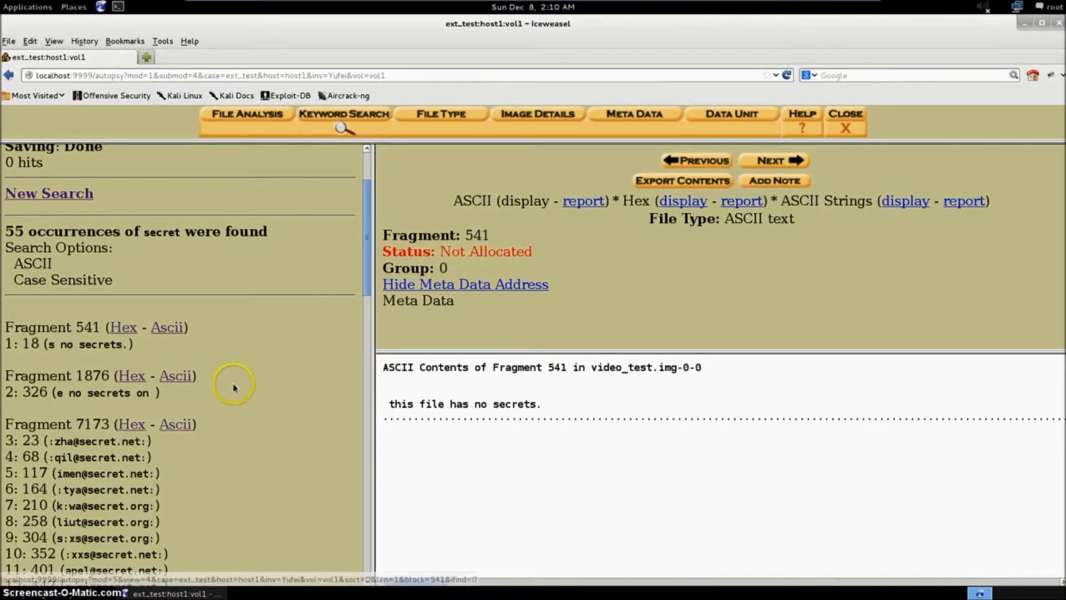
Display Fragment 8705 from the "secret" hits in hex and find its meta data address in the enlarged details pane
scroll(184, 409, "down", 8)
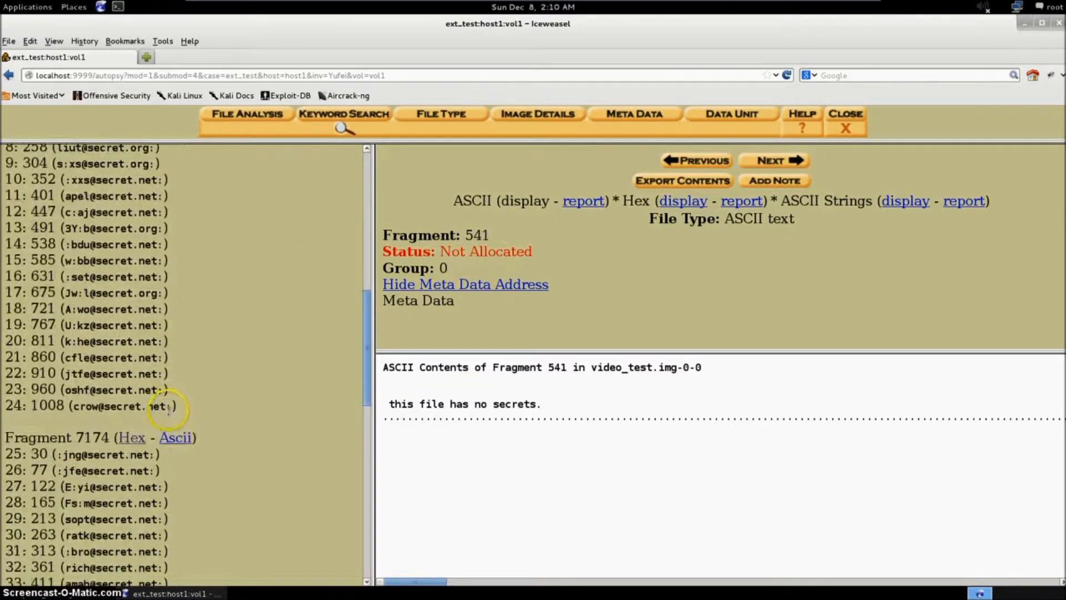
scroll(169, 410, "down", 7)
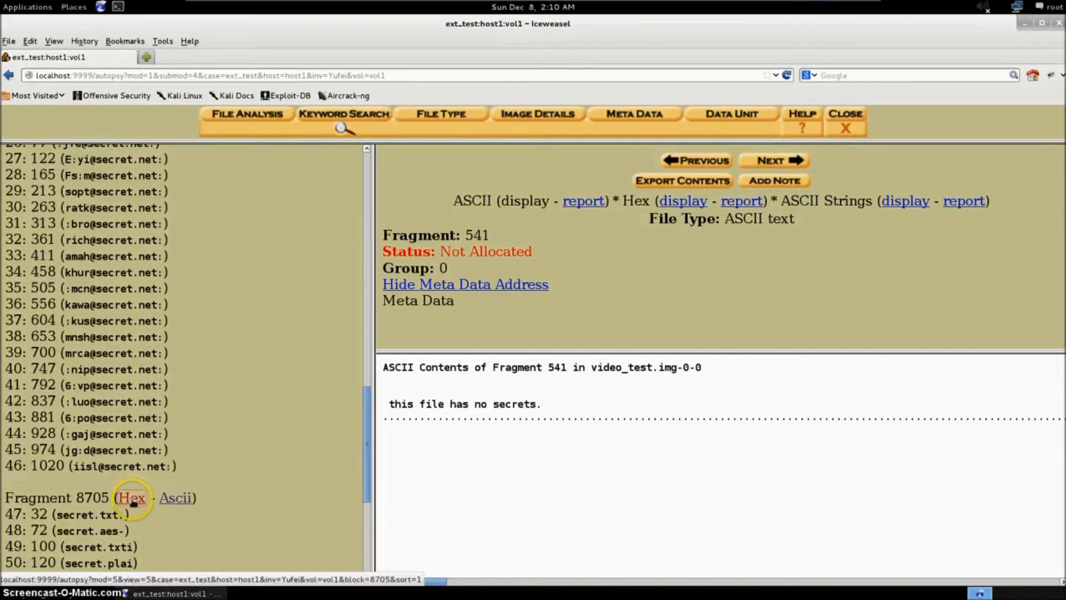
left_click(132, 498)
left_click_drag(510, 256, 489, 326)
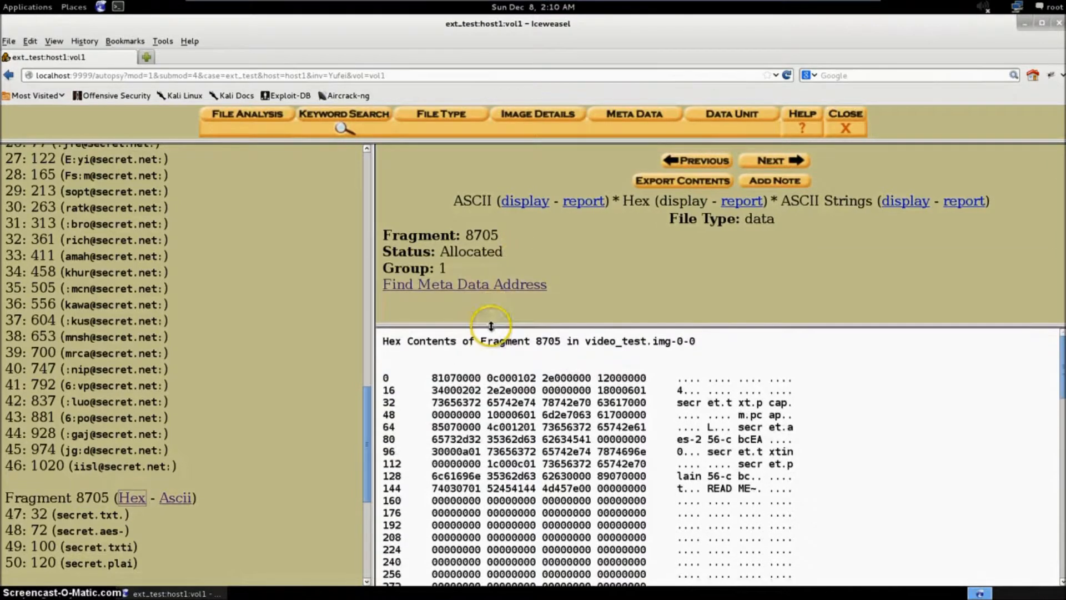
left_click(453, 286)
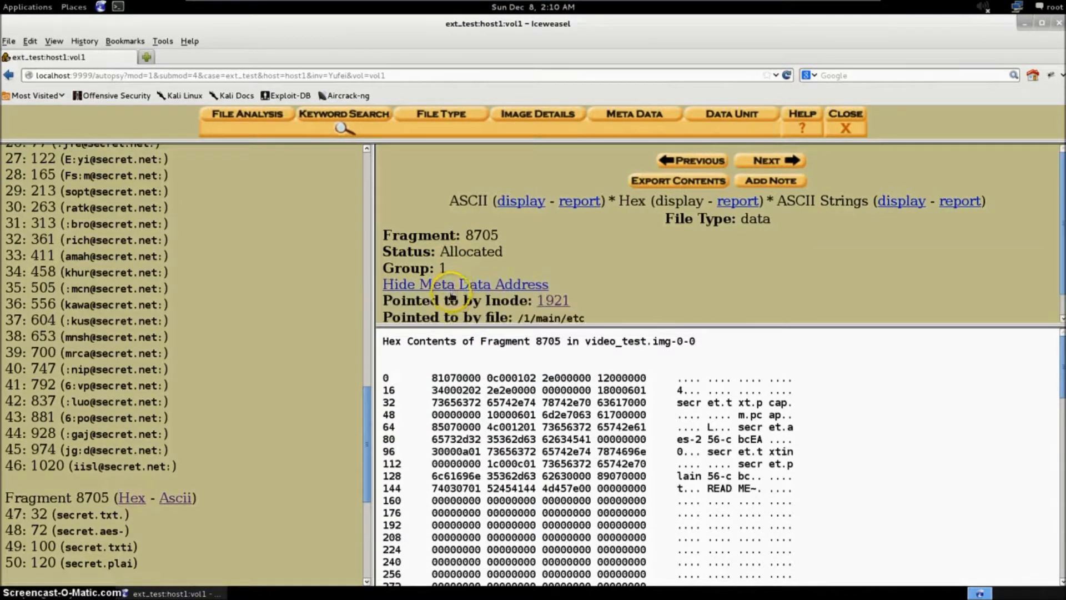
left_click_drag(532, 325, 528, 340)
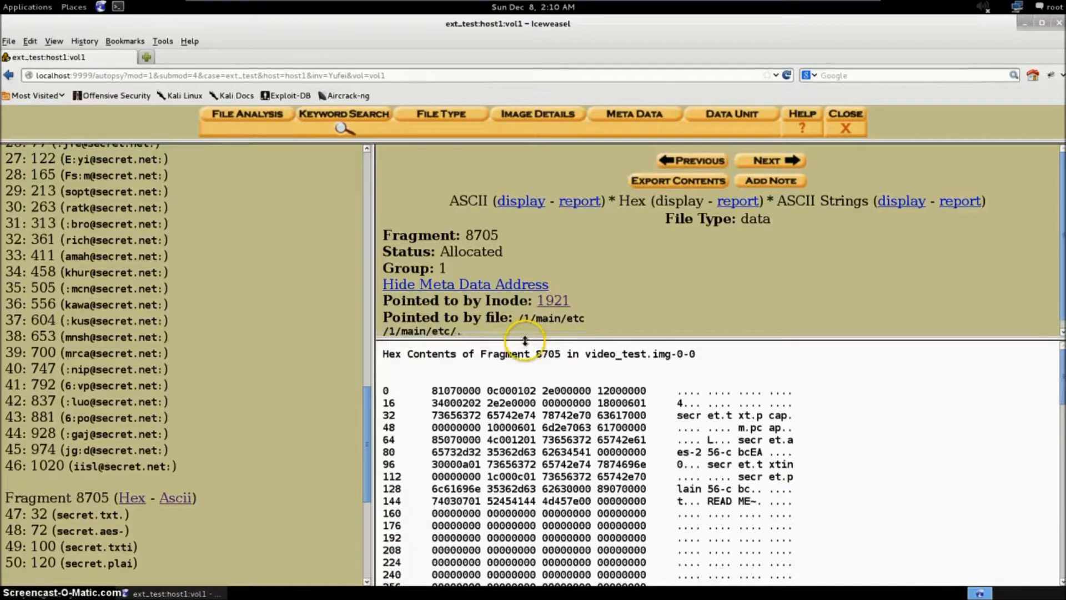
Examine the hashes, details and inode times of inode 1921, which points to Fragment 8705, and return to the search results
left_click(545, 302)
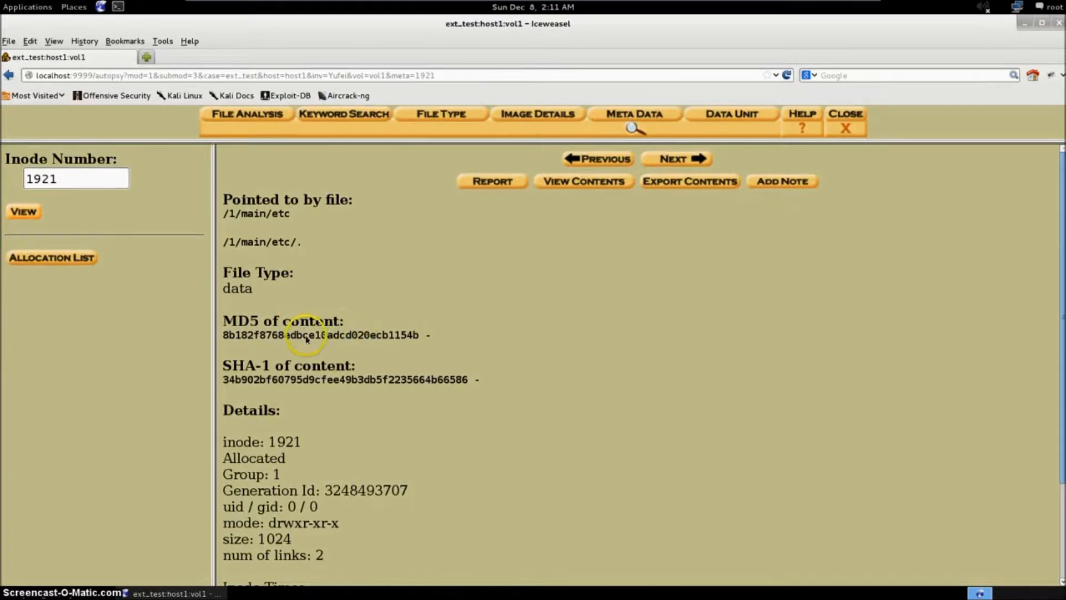
scroll(302, 402, "down", 4)
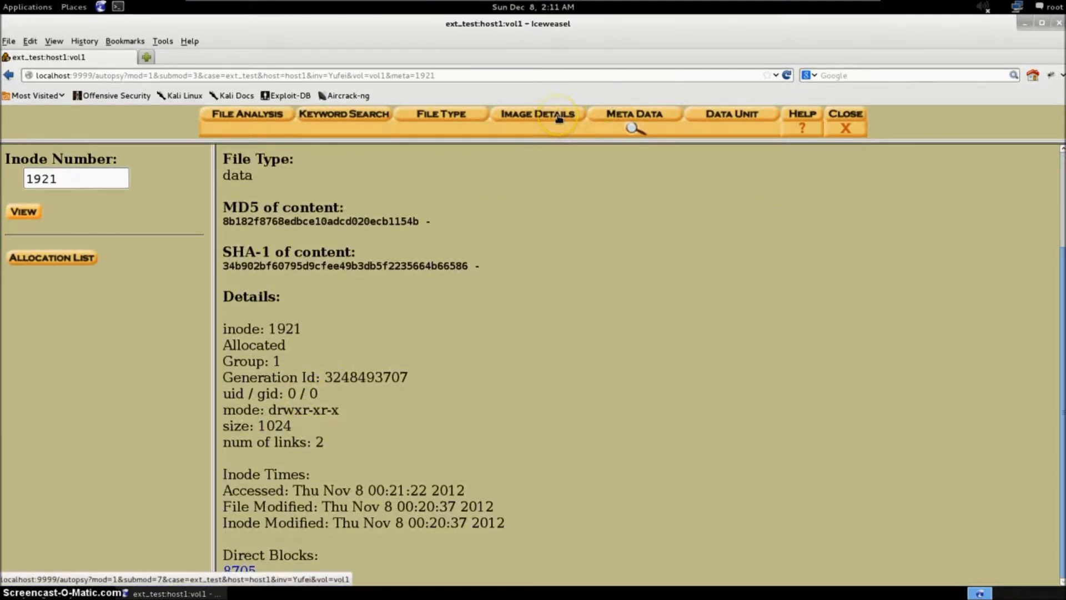
left_click(8, 75)
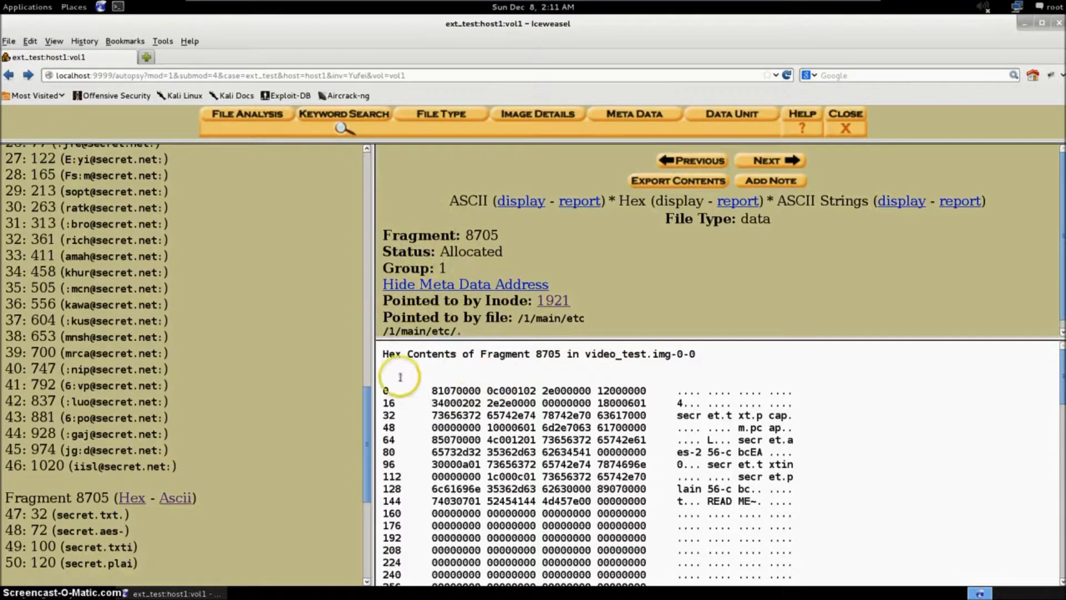
Display Fragment 8705 in hex and in ASCII, and look through the remaining "secret" hits
left_click(135, 498)
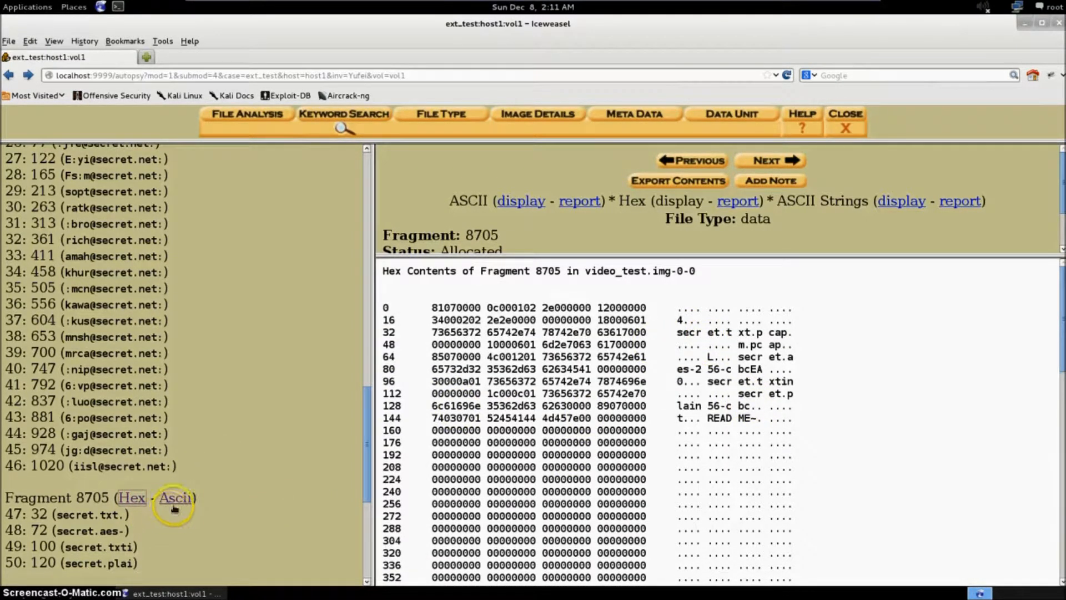
left_click(174, 508)
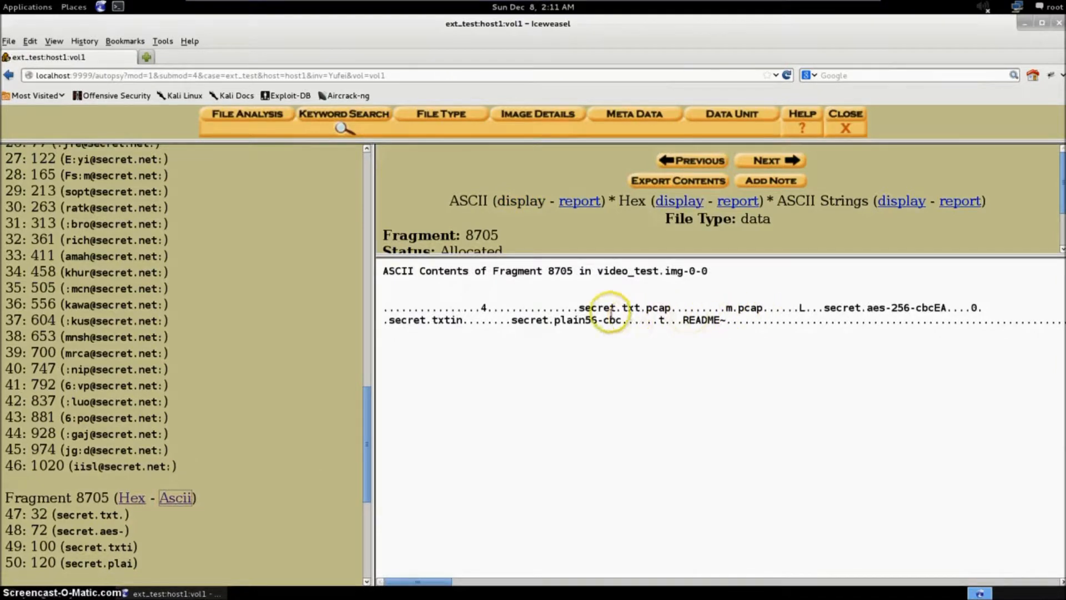
scroll(167, 444, "down", 5)
scroll(118, 466, "down", 2)
scroll(223, 382, "up", 20)
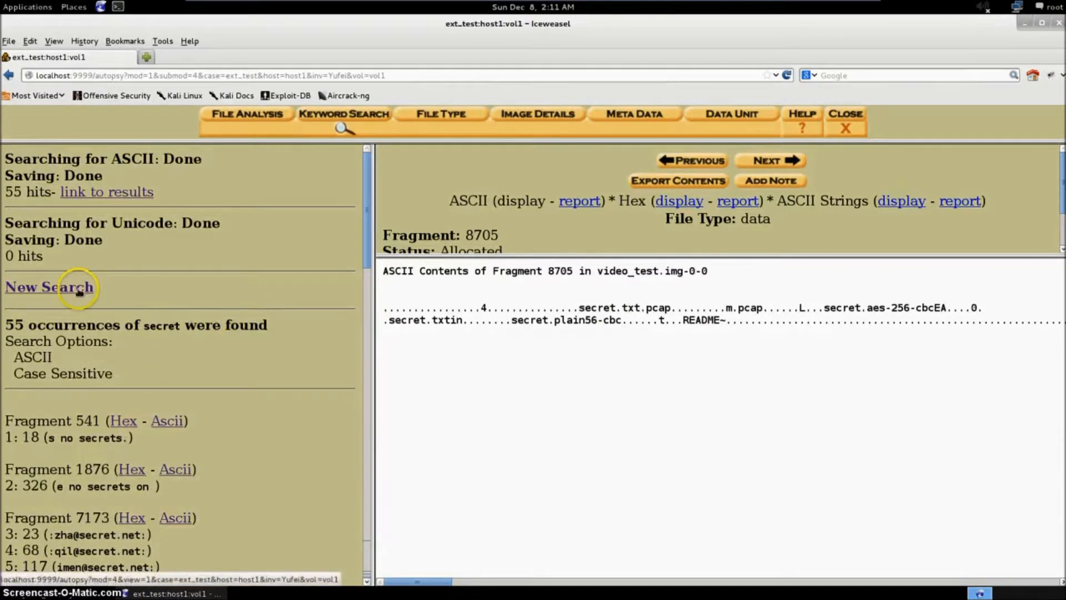
Run a new case-sensitive keyword search for "SECRET" in ASCII and Unicode
left_click(86, 288)
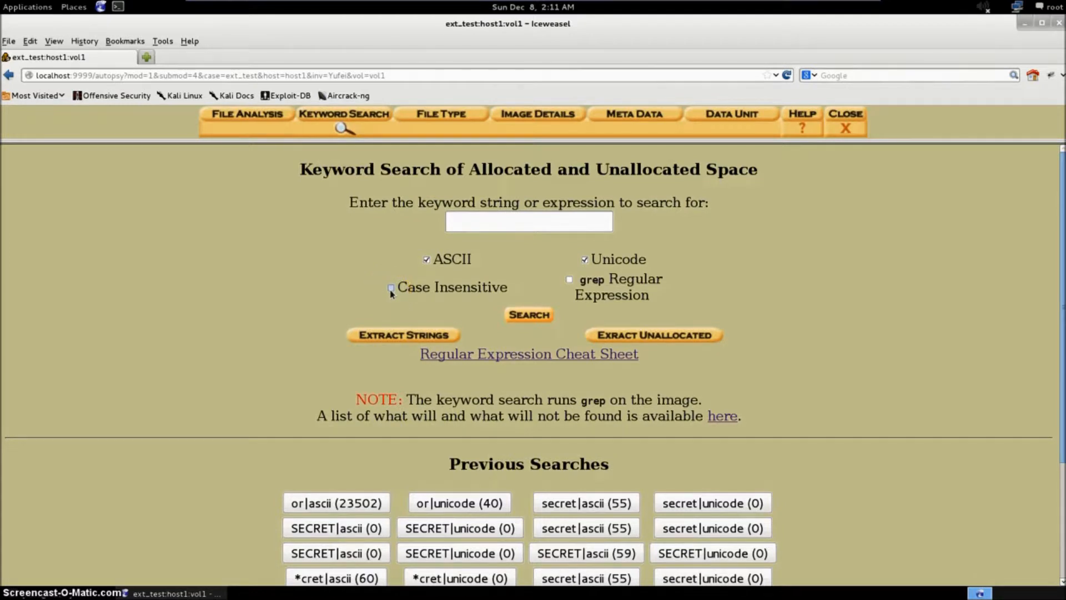
left_click(478, 223)
type("s")
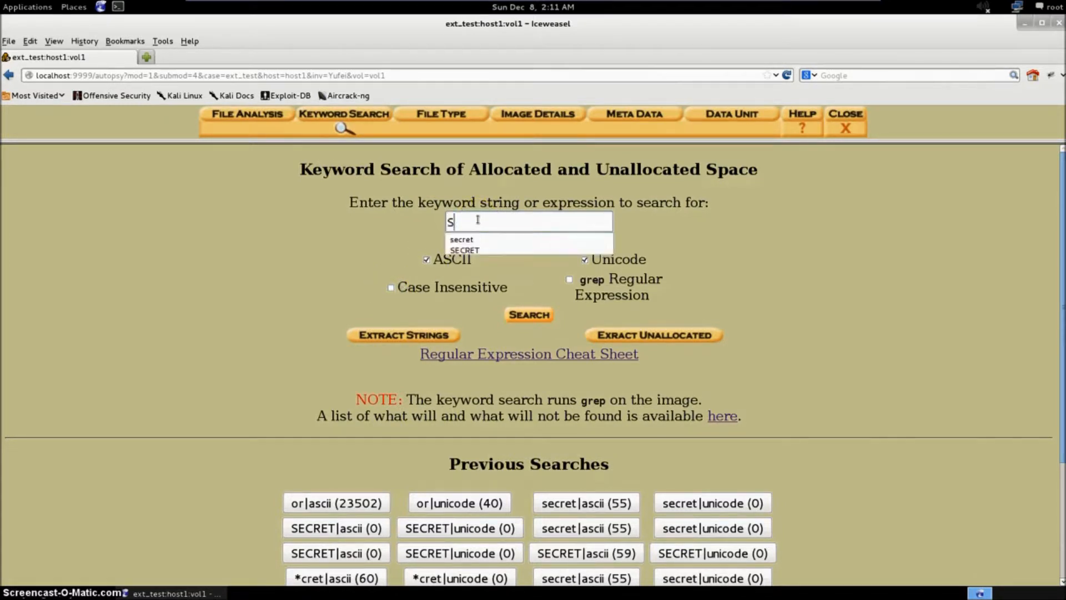
type("ECREY")
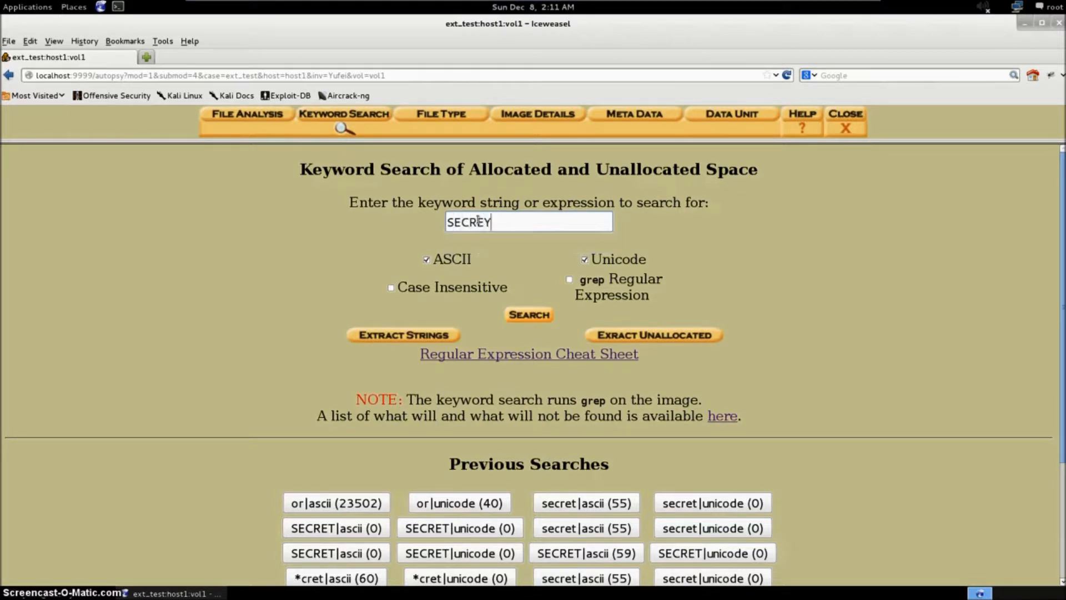
key("BackSpace")
type("T")
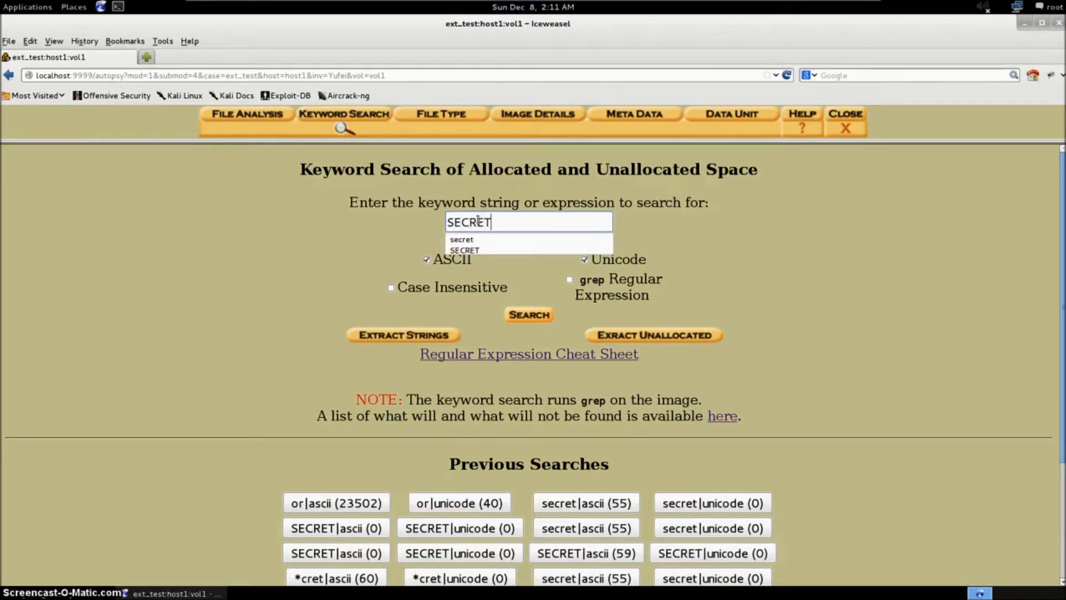
left_click(515, 316)
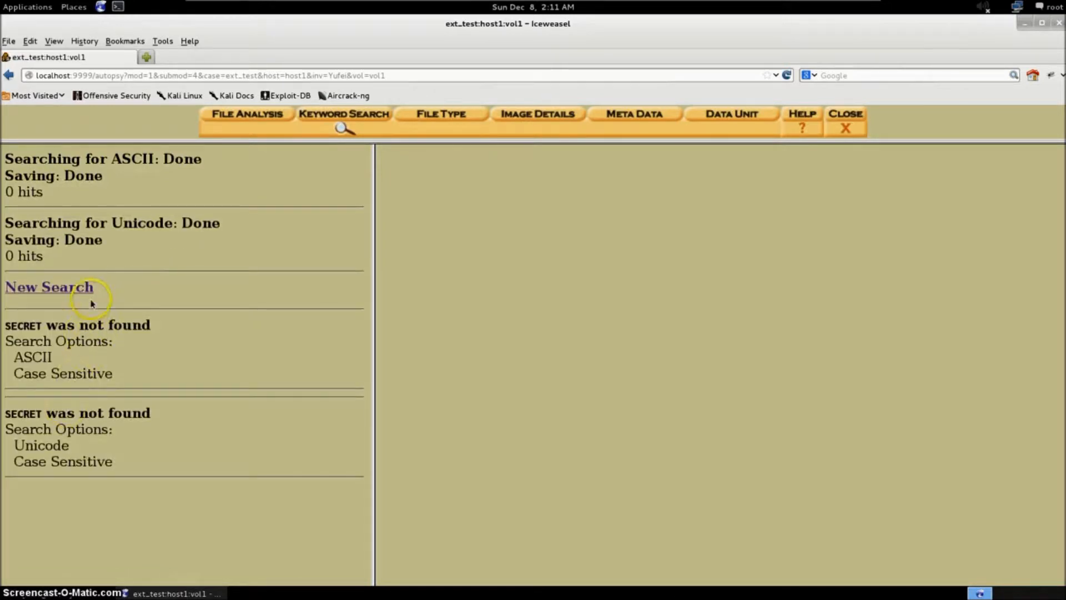
Run a case-insensitive keyword search for "SECRET" in ASCII and Unicode, and look through its hits
left_click(84, 287)
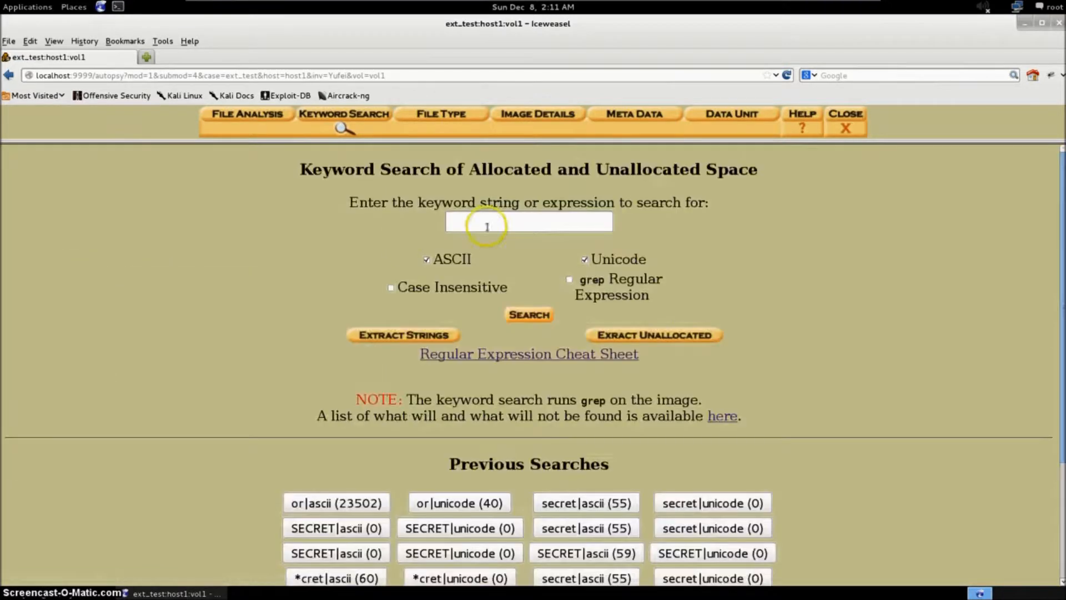
left_click(391, 289)
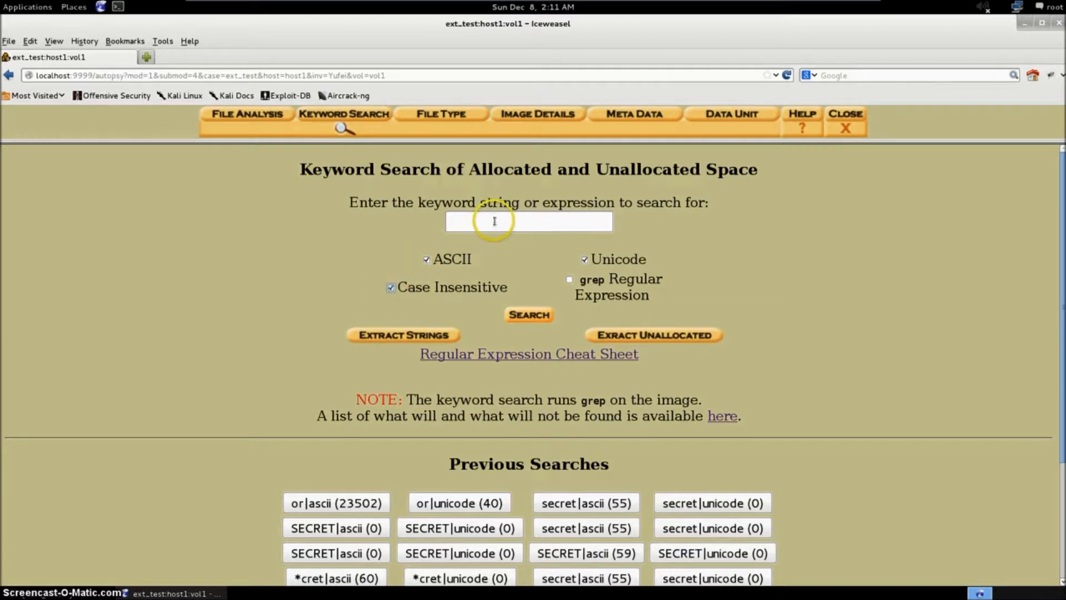
left_click(494, 221)
type("S")
left_click(490, 250)
left_click(521, 315)
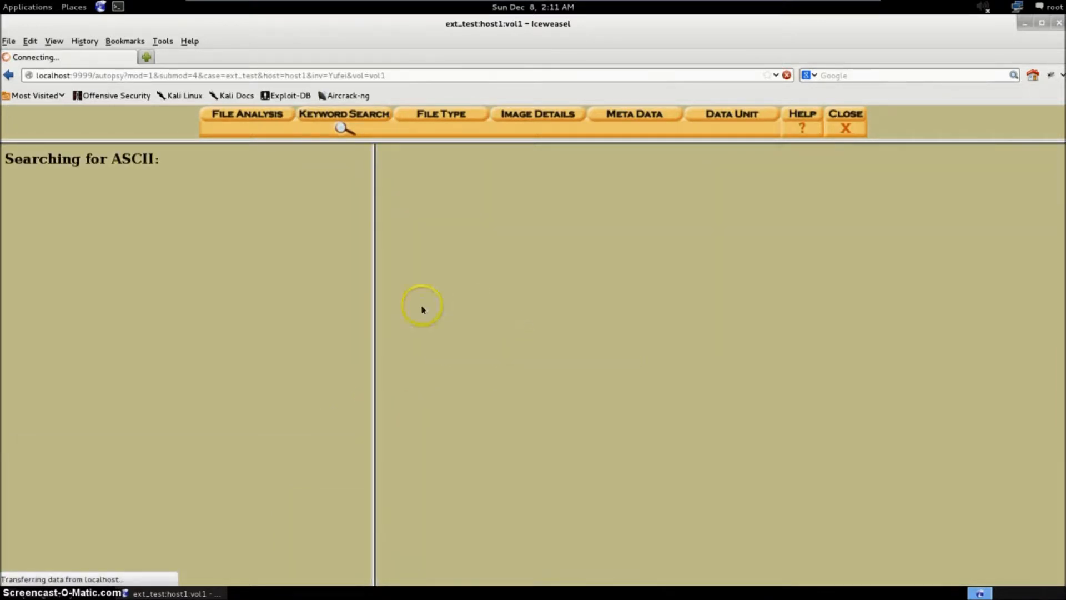
scroll(183, 364, "down", 7)
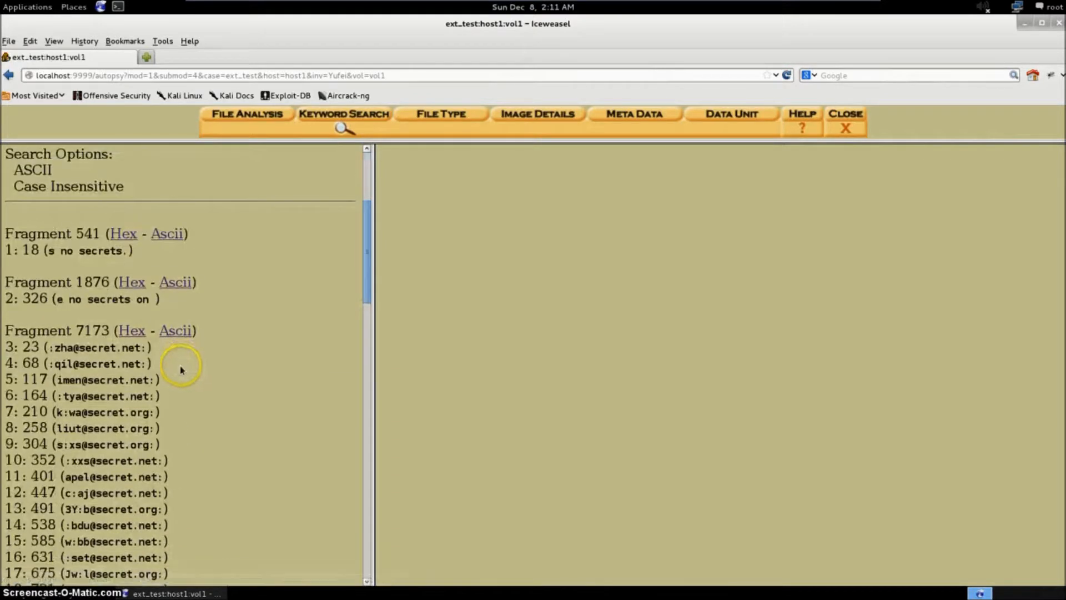
scroll(180, 365, "down", 15)
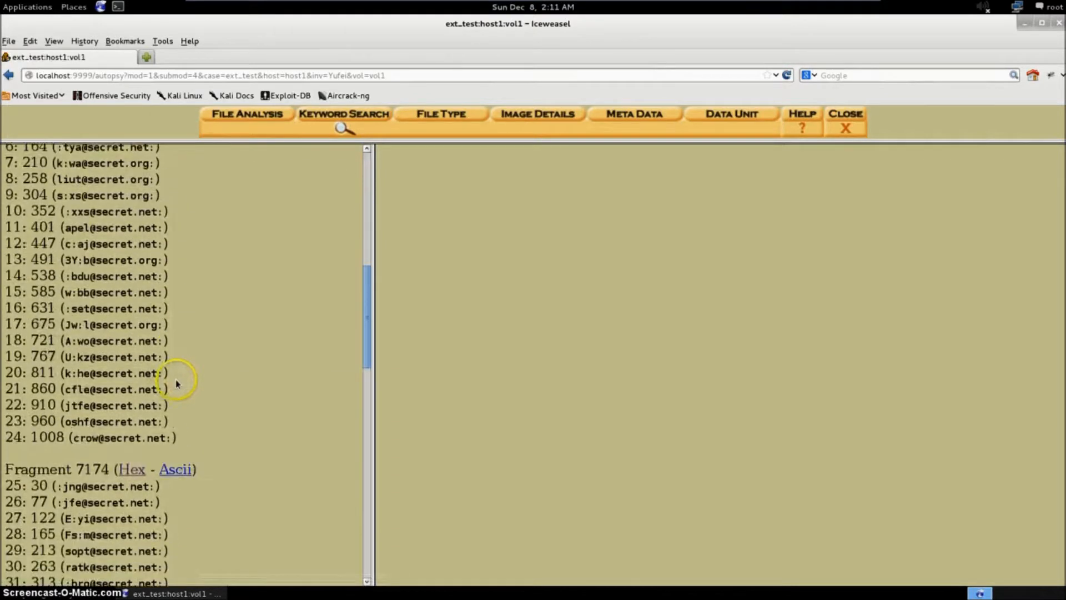
Start a fresh keyword search form, read through the grep regular expression cheat sheet and close it
left_click(357, 124)
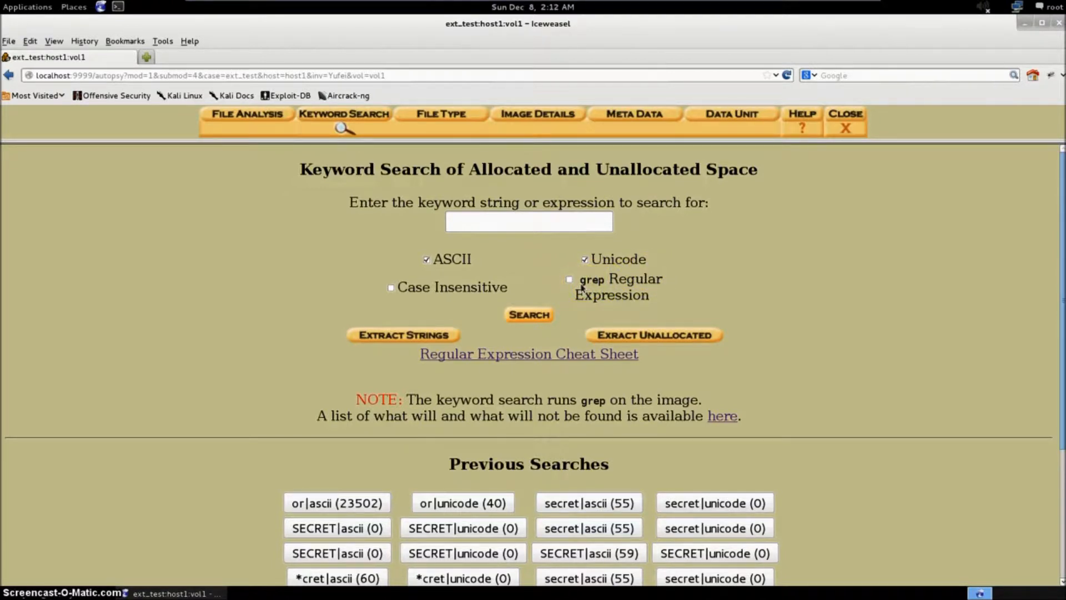
left_click(529, 353)
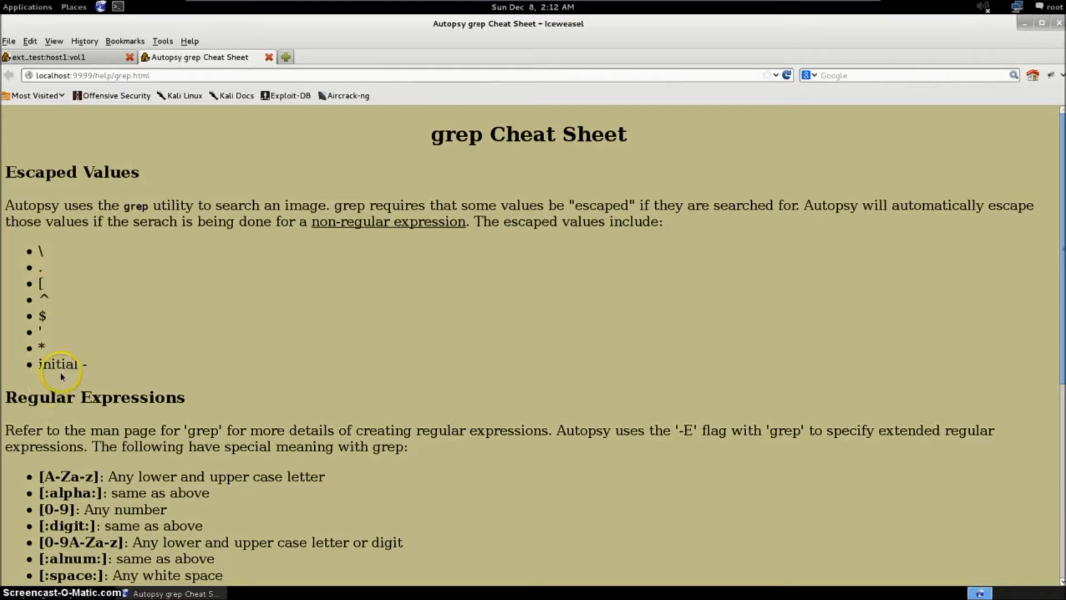
scroll(73, 382, "down", 5)
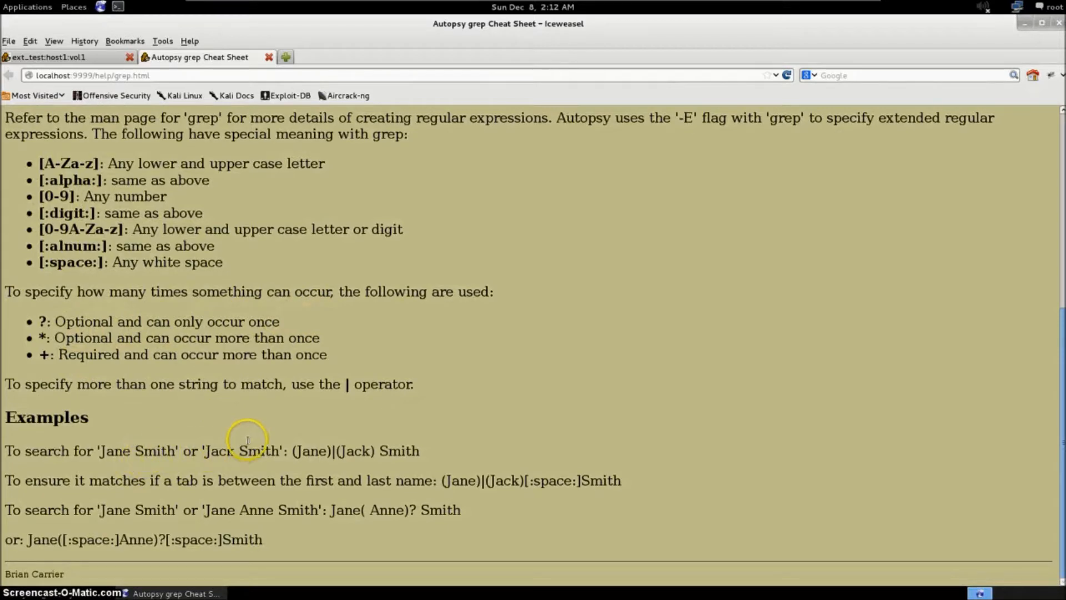
scroll(259, 431, "up", 4)
scroll(259, 431, "up", 1)
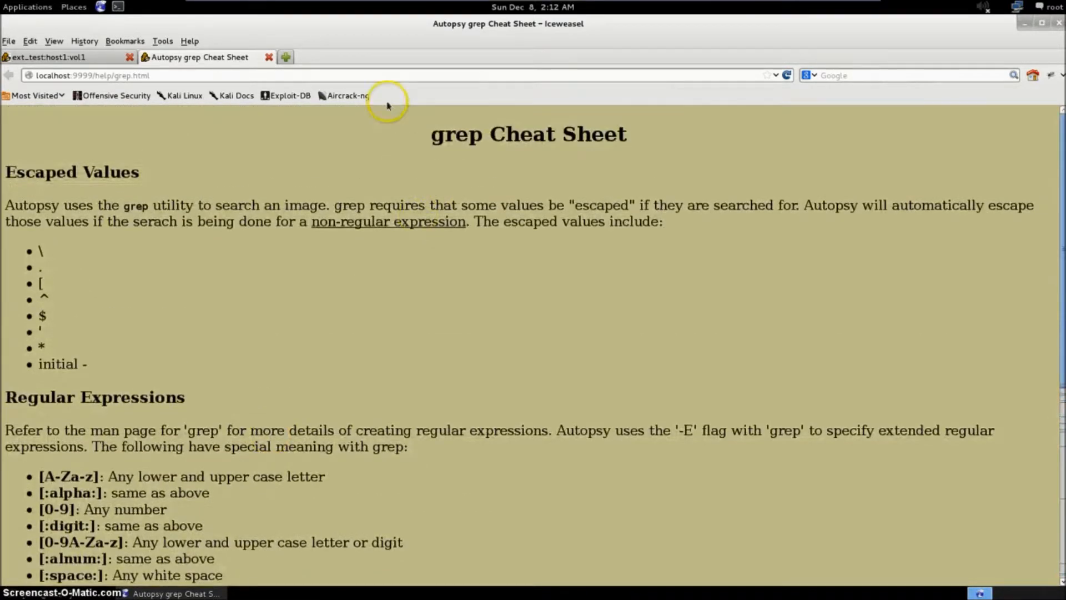
left_click(272, 59)
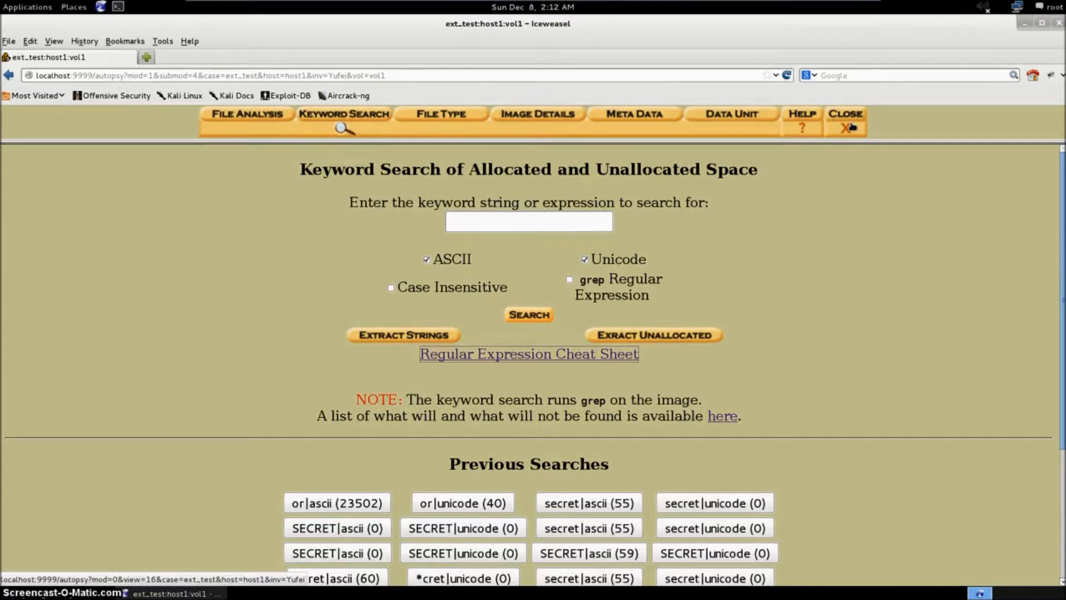
Close the ext_test volume, host and case, and open the volume of host1 in the NTFS_test case for analysis
left_click(852, 127)
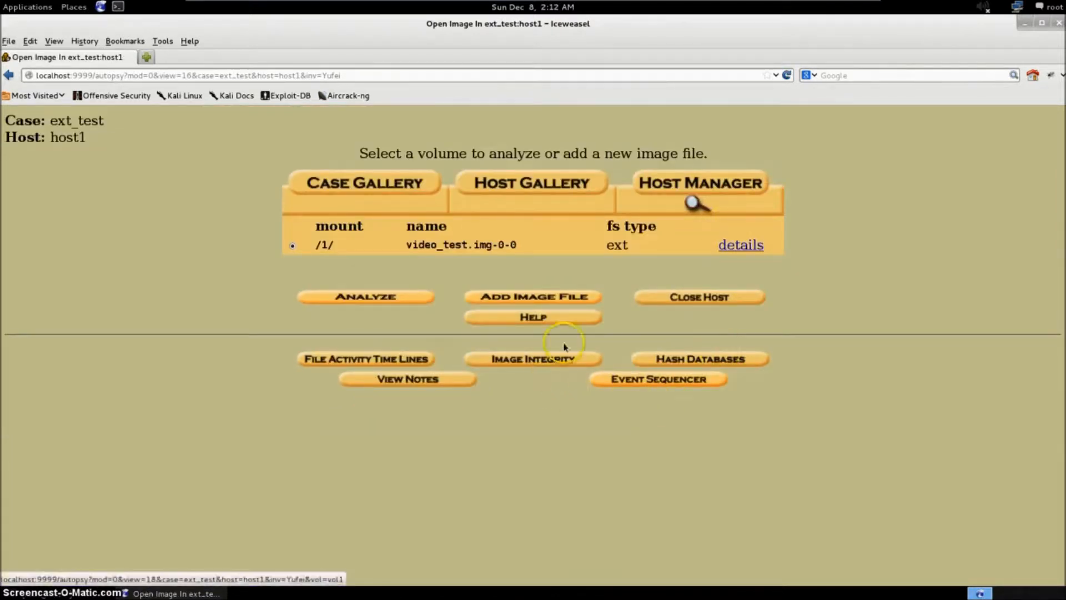
left_click(691, 297)
left_click(690, 316)
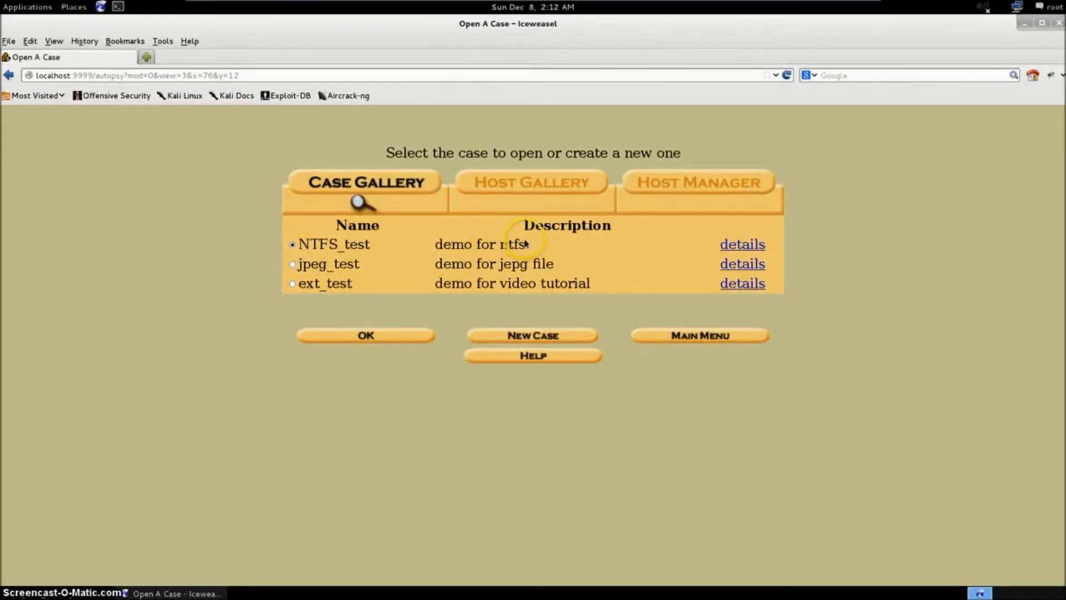
left_click(397, 335)
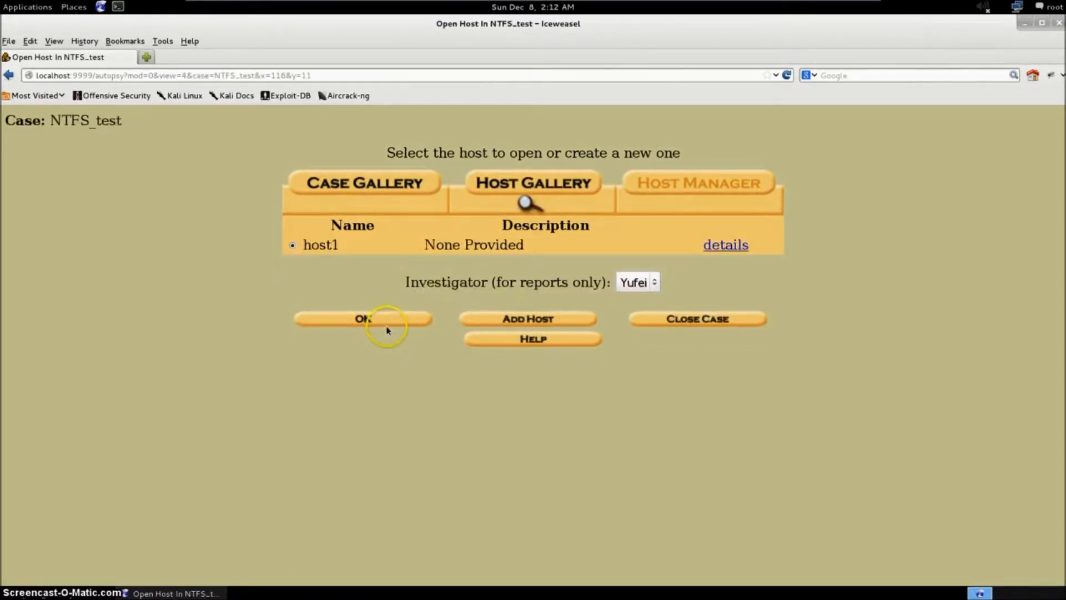
left_click(388, 317)
left_click(400, 300)
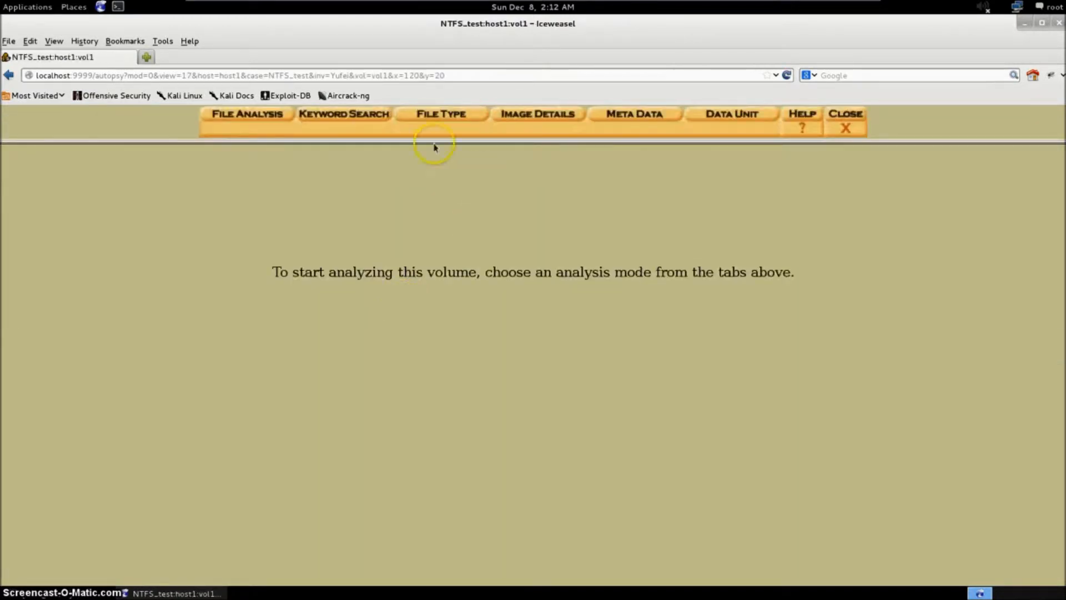
Run a keyword search for "r-unalloc" in ASCII and Unicode, look over the cluster hits and return to a blank search form
left_click(374, 115)
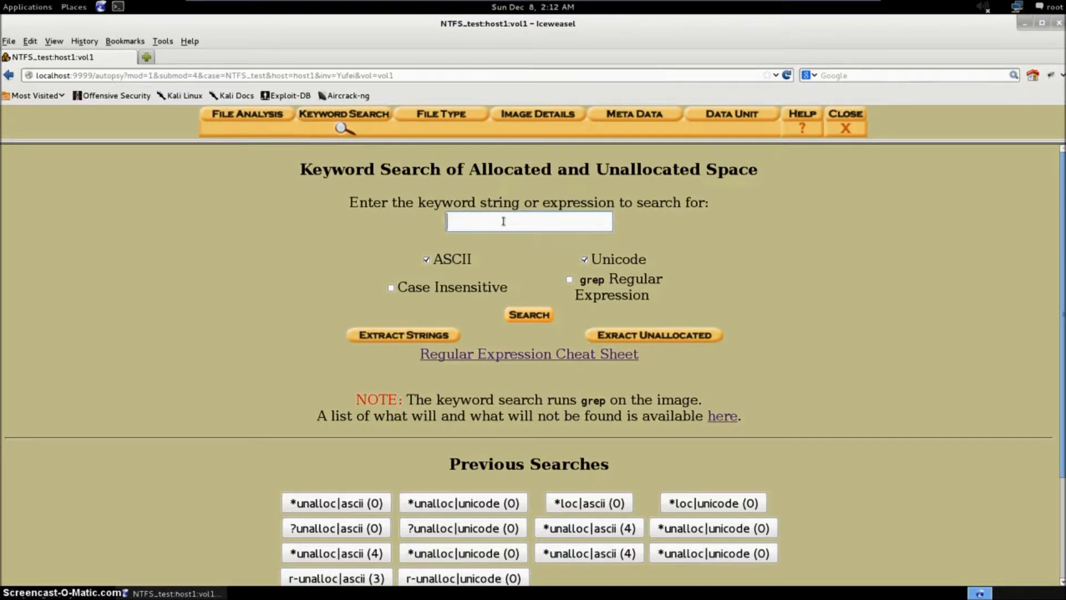
type("r-unalloc")
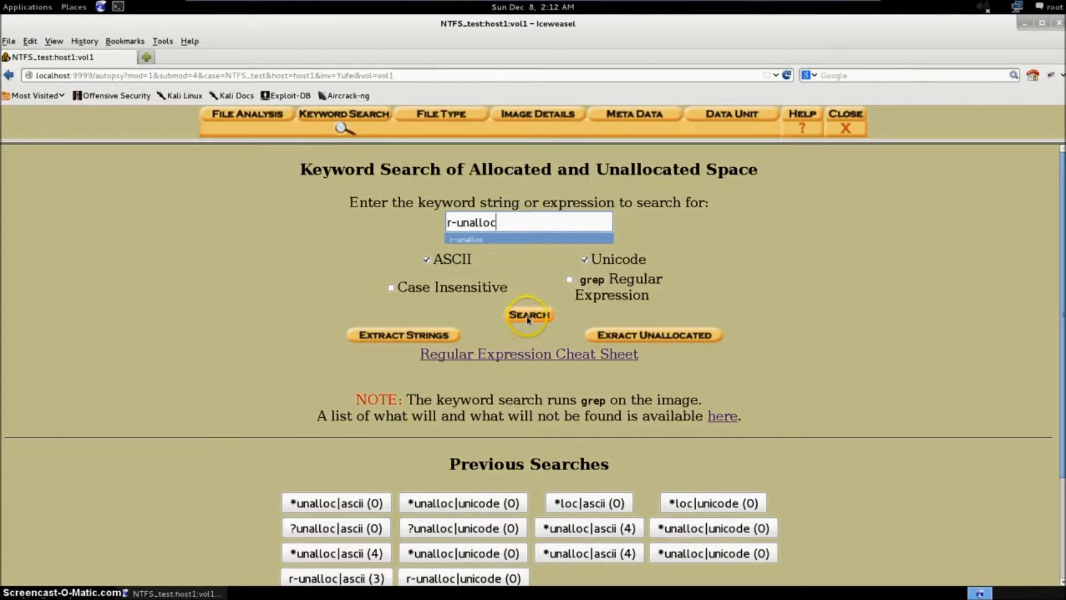
left_click(524, 315)
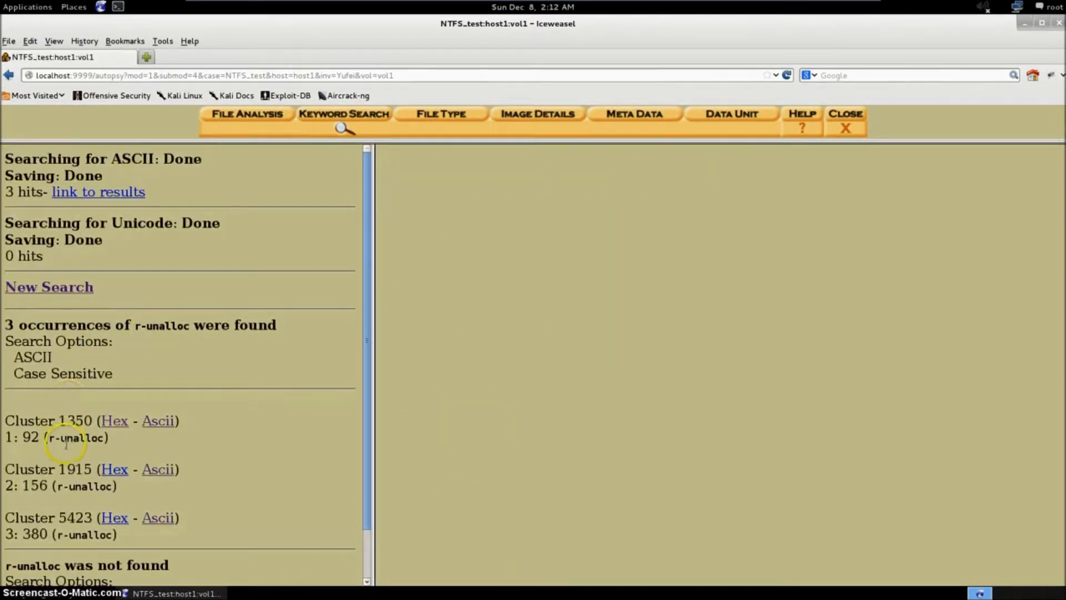
scroll(65, 438, "down", 2)
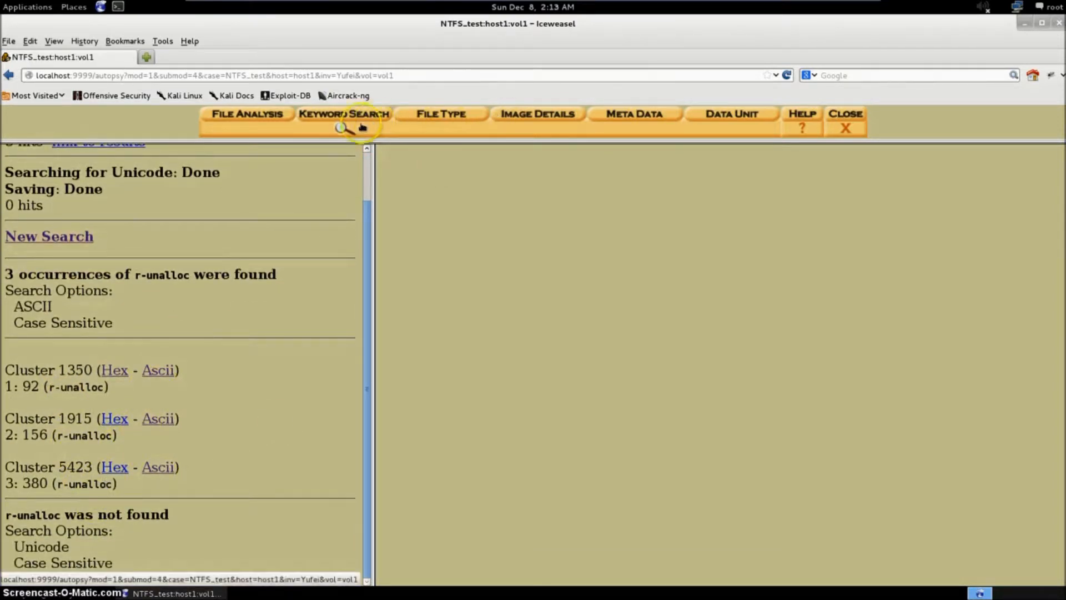
left_click(49, 237)
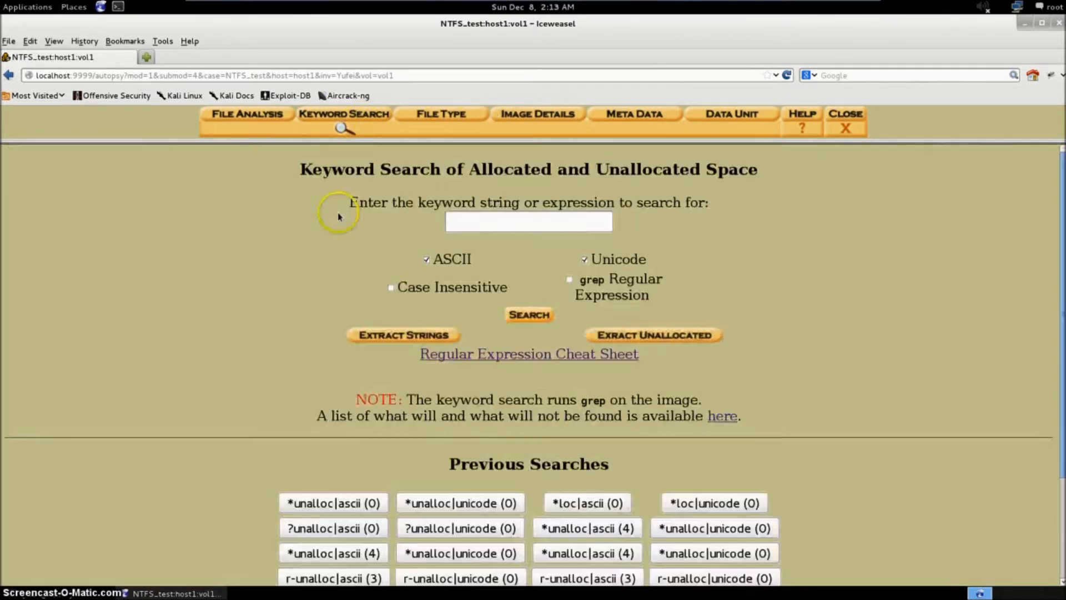
Search the volume for the literal keyword *unalloc in ASCII and Unicode, without grep regular expressions
left_click(491, 215)
type("*unalloc")
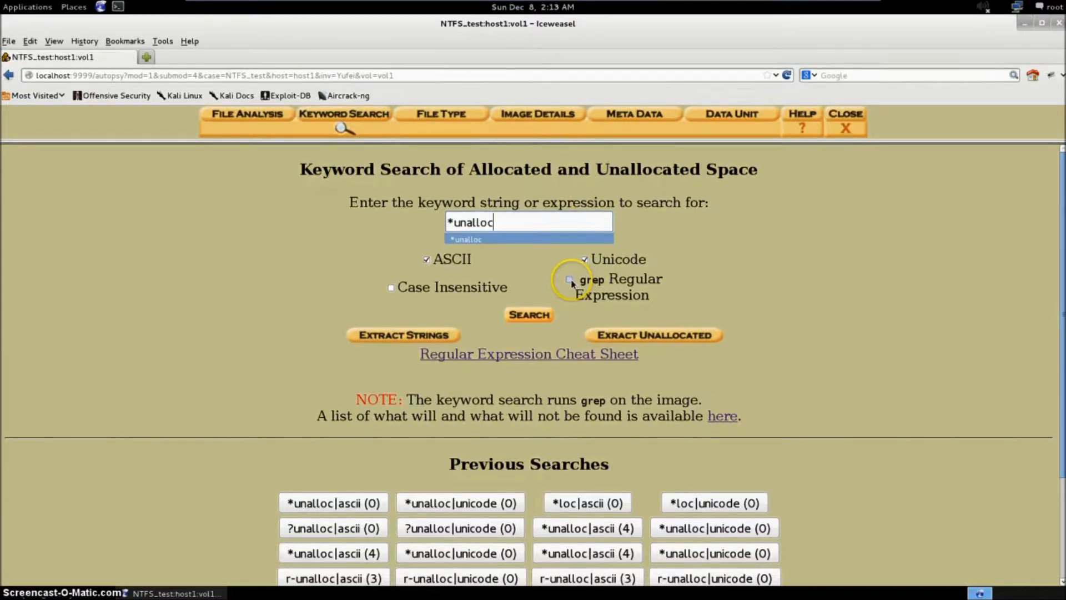
left_click(528, 314)
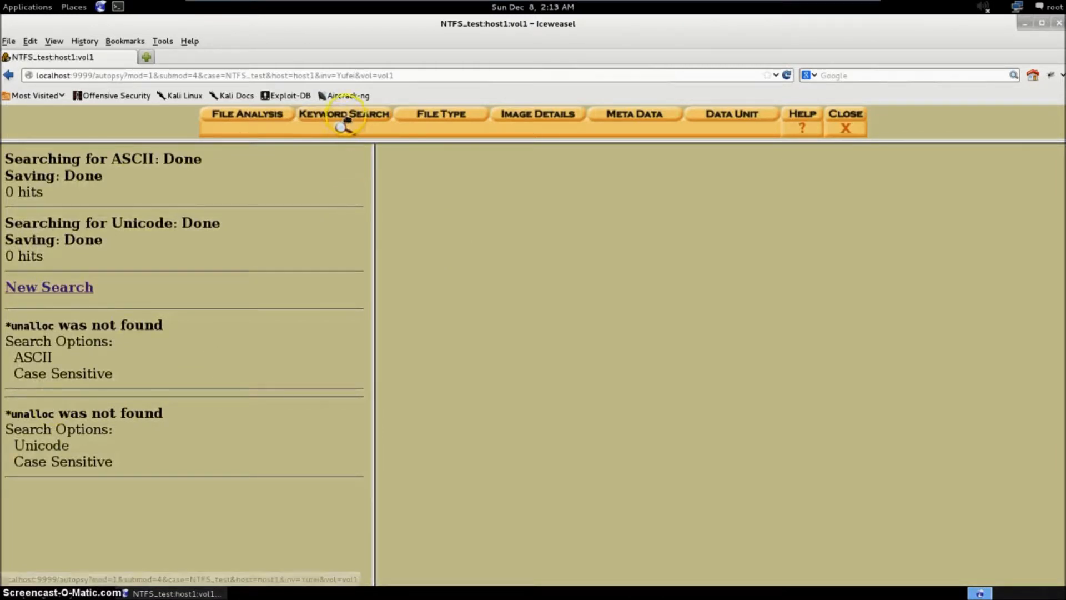
Start a new keyword search for *unalloc in ASCII and Unicode with grep Regular Expression enabled
left_click(64, 292)
left_click(475, 221)
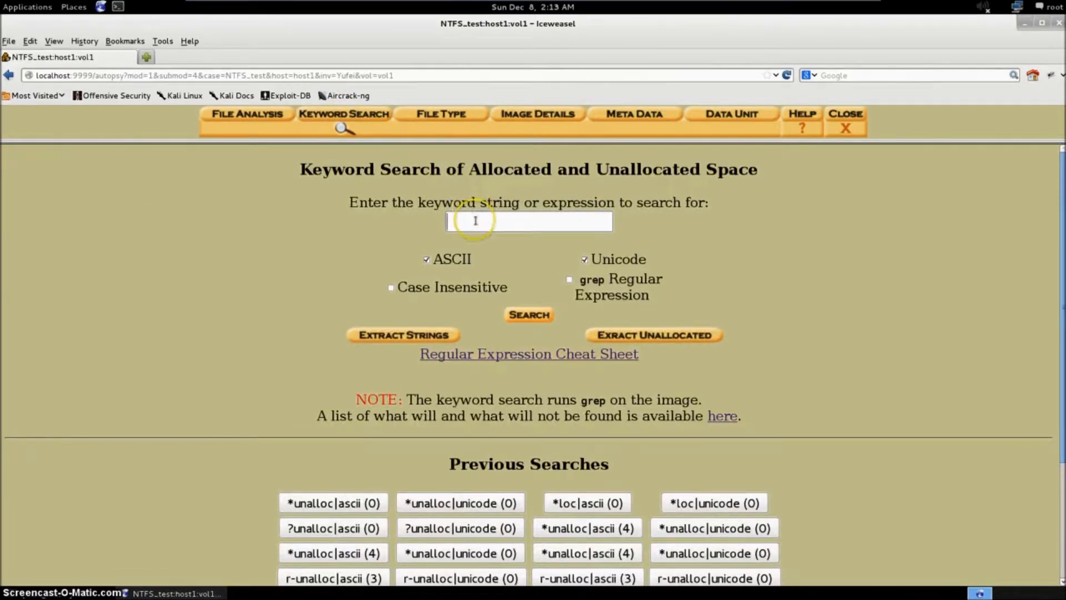
type("*")
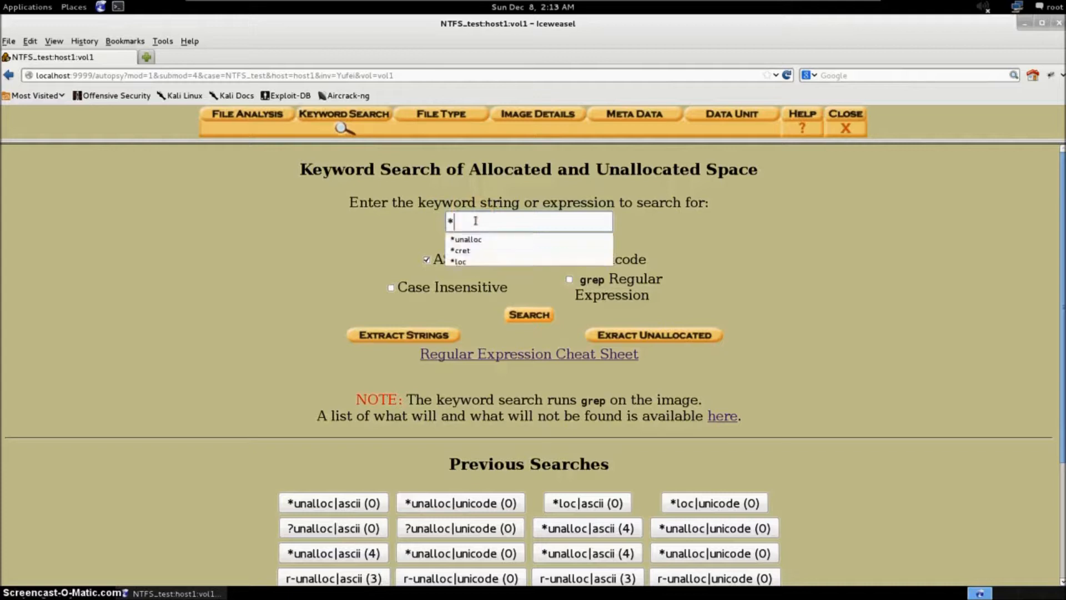
type("unalloc")
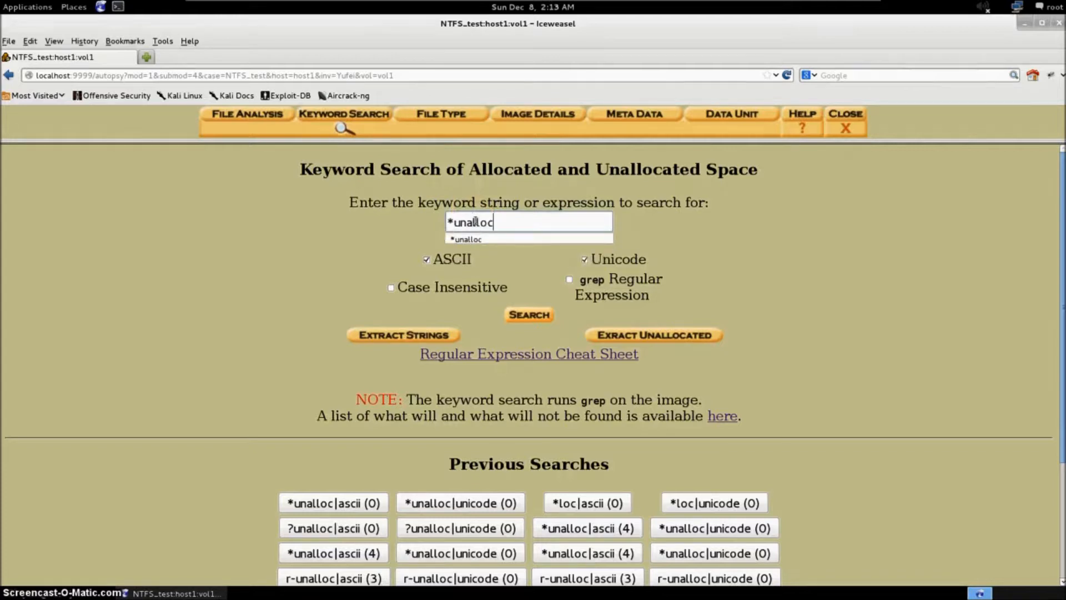
left_click(569, 279)
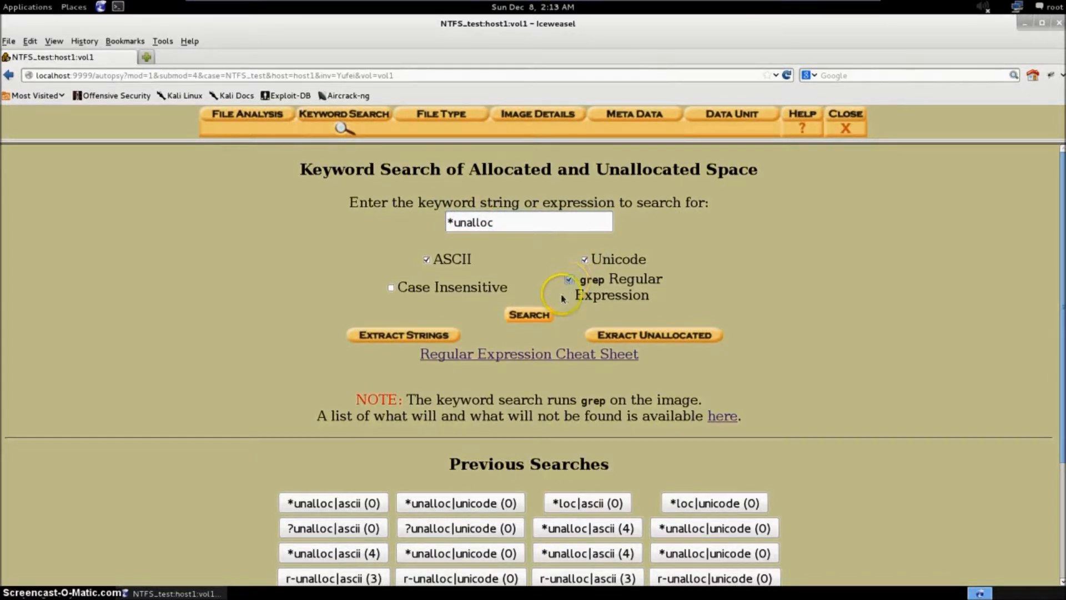
left_click(532, 314)
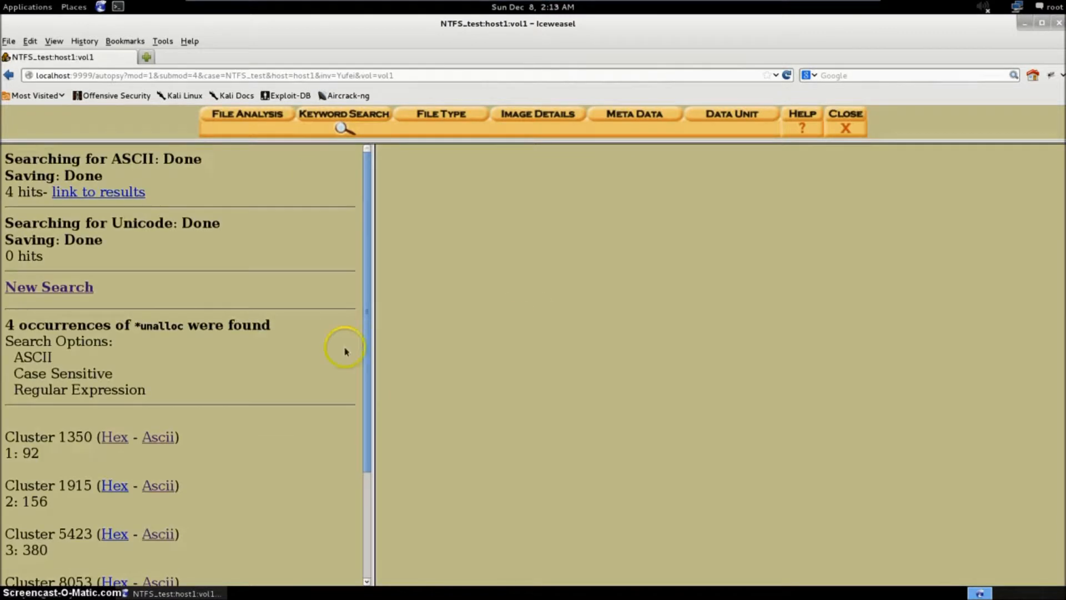
Inspect the hit in cluster 1350 as ASCII and hex, and highlight r-unalloc in the ASCII contents of cluster 1915
scroll(167, 414, "down", 4)
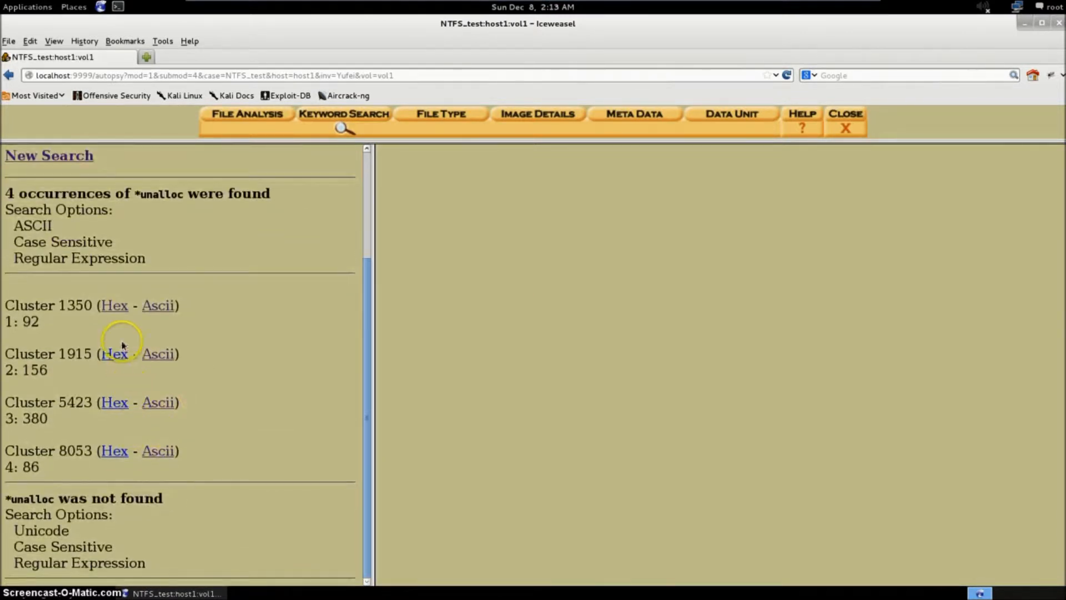
left_click(157, 305)
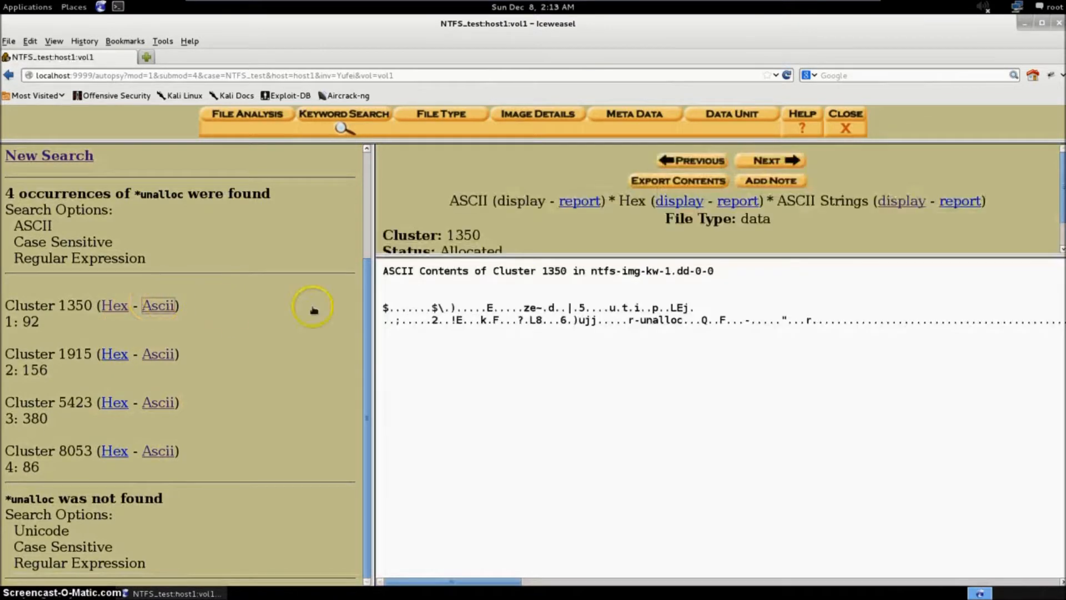
left_click(116, 305)
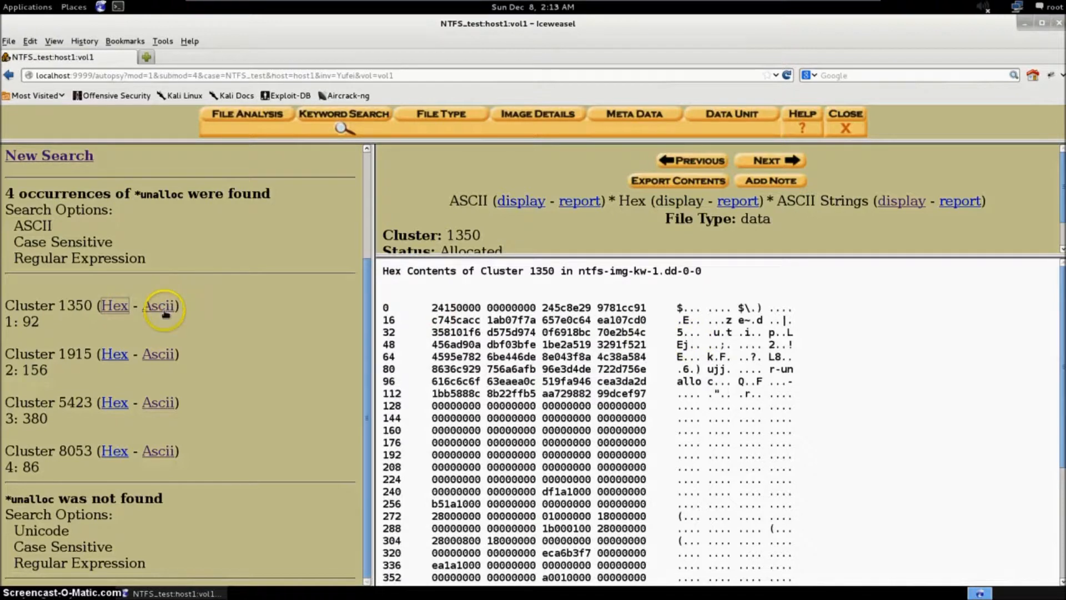
left_click(158, 354)
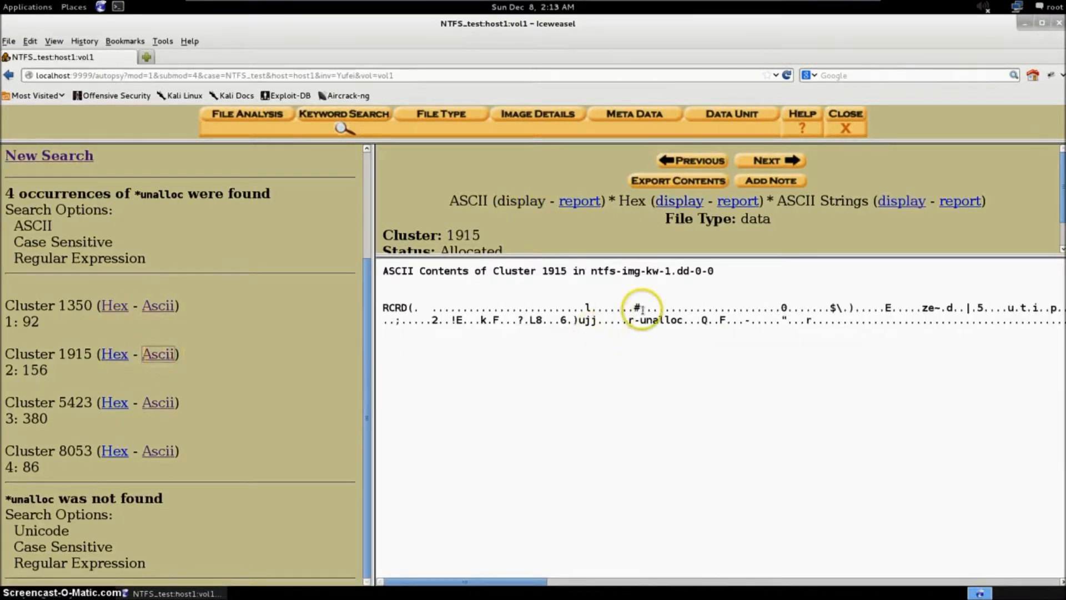
left_click_drag(631, 325, 681, 321)
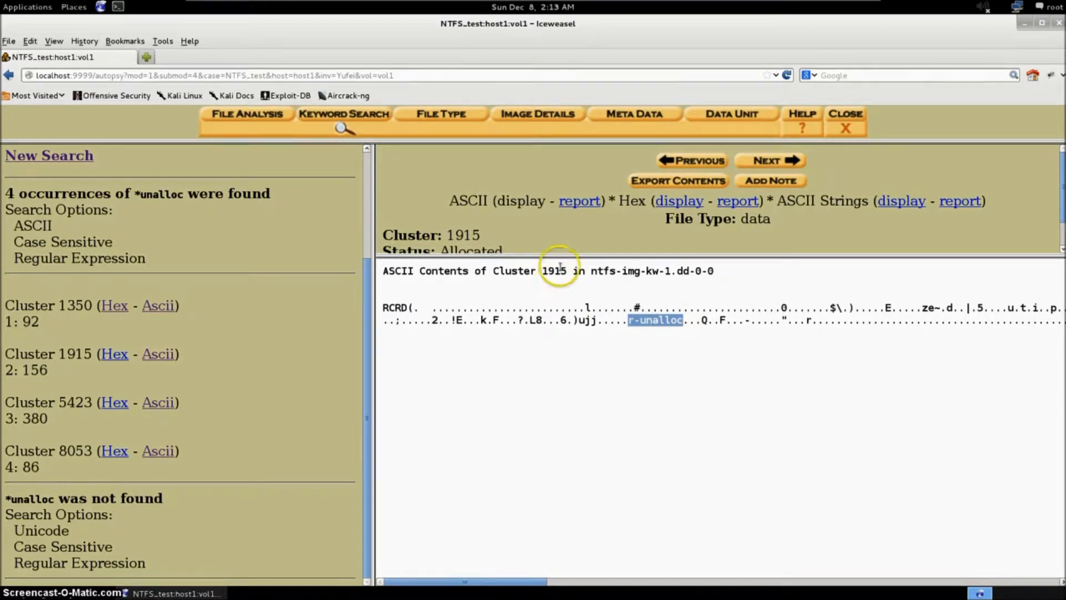
Find the metadata address of cluster 1915 and examine the details of the MFT entry pointing to it
left_click_drag(563, 256, 538, 336)
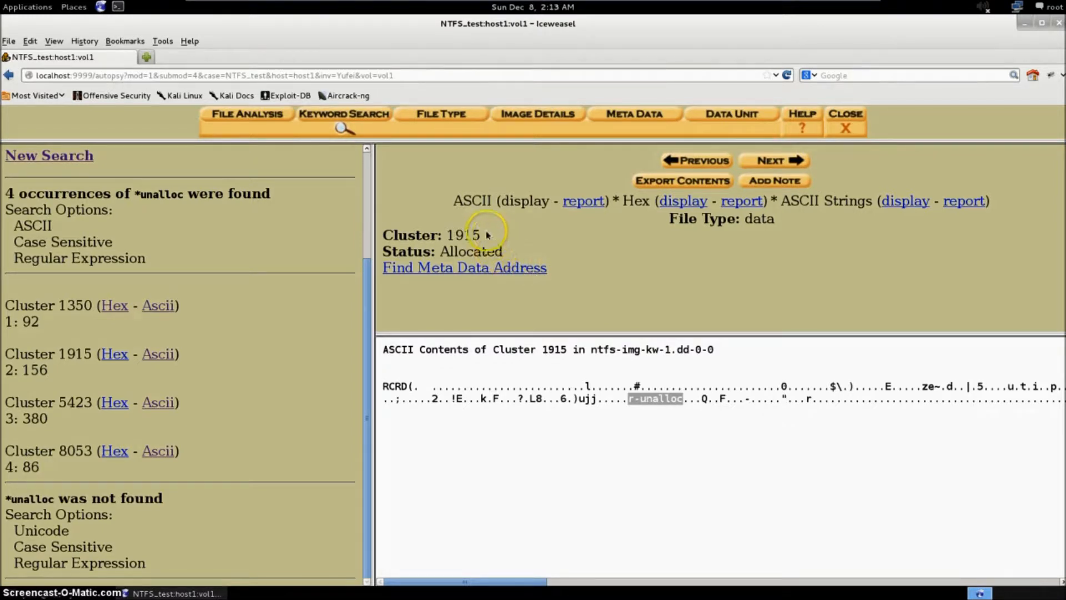
left_click(461, 269)
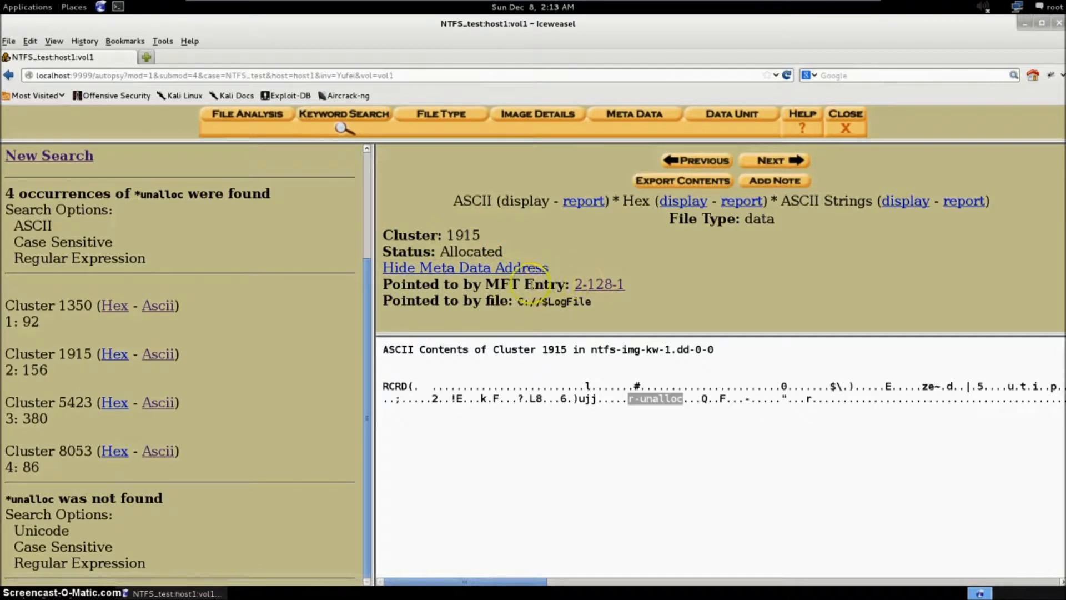
left_click(592, 285)
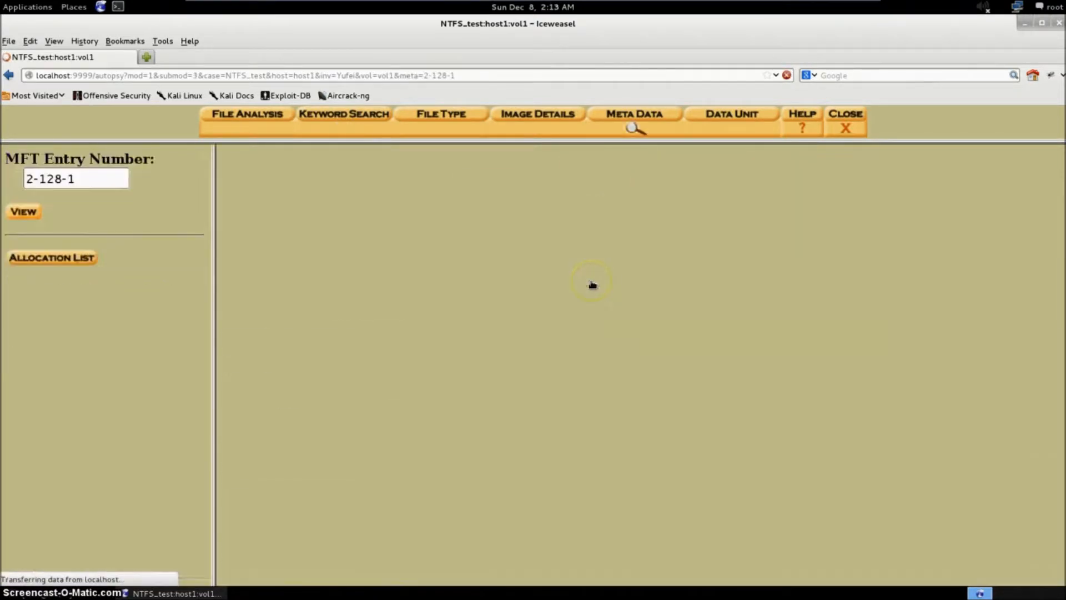
scroll(381, 294, "down", 3)
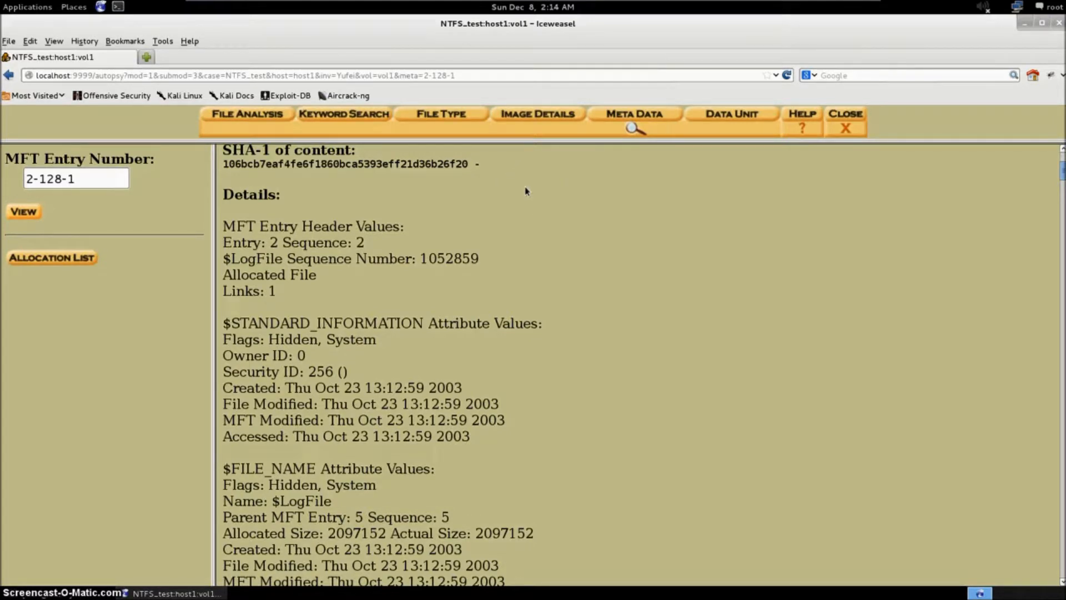
Look up where sorted files are stored, and sort the volume's files into categories by type with extension and file type validation
left_click(454, 123)
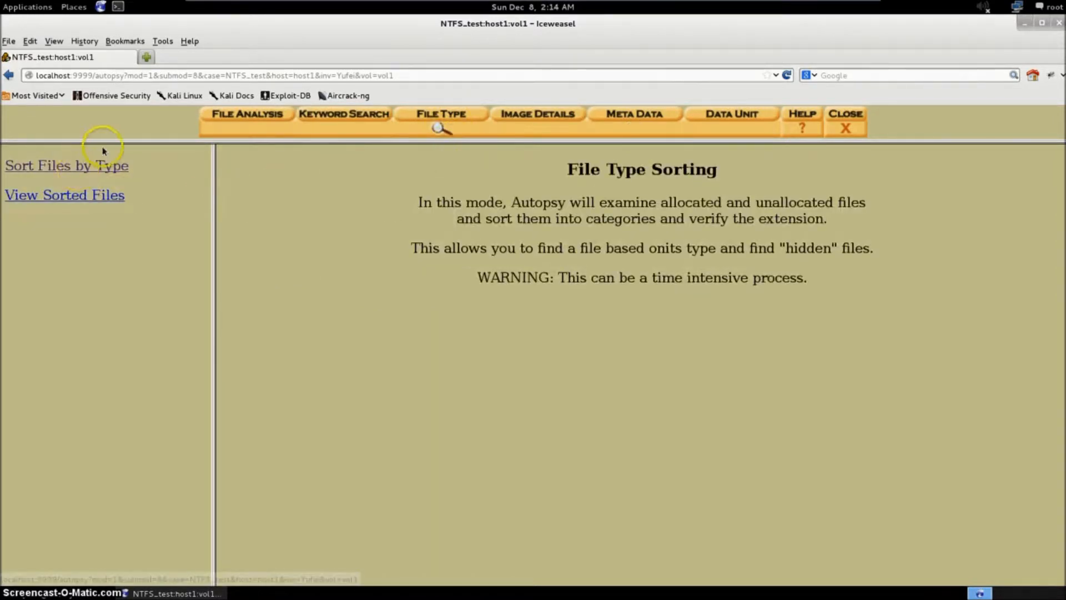
left_click(104, 196)
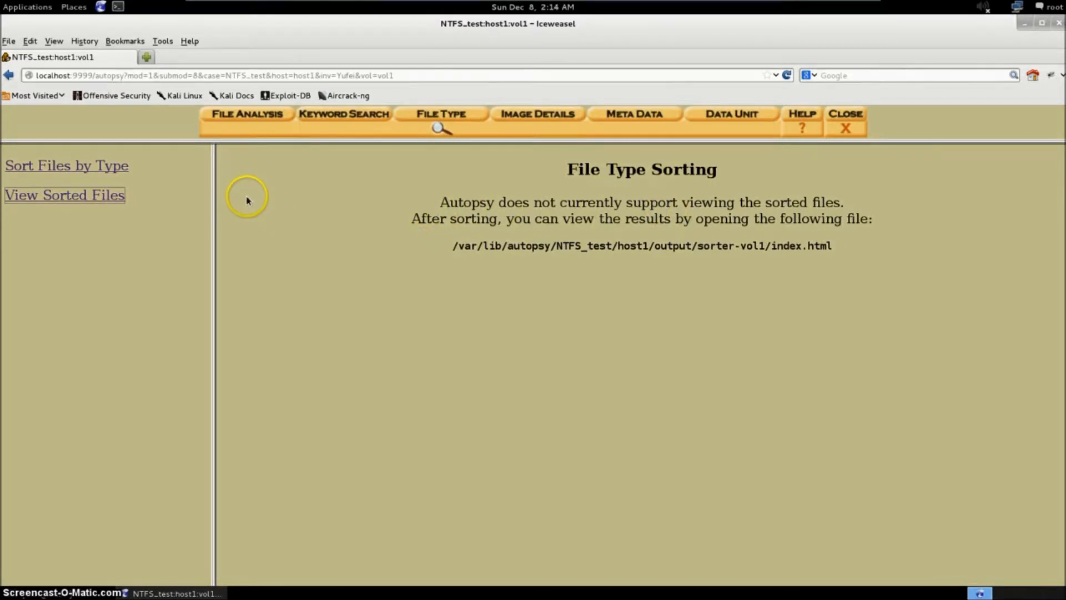
left_click(126, 173)
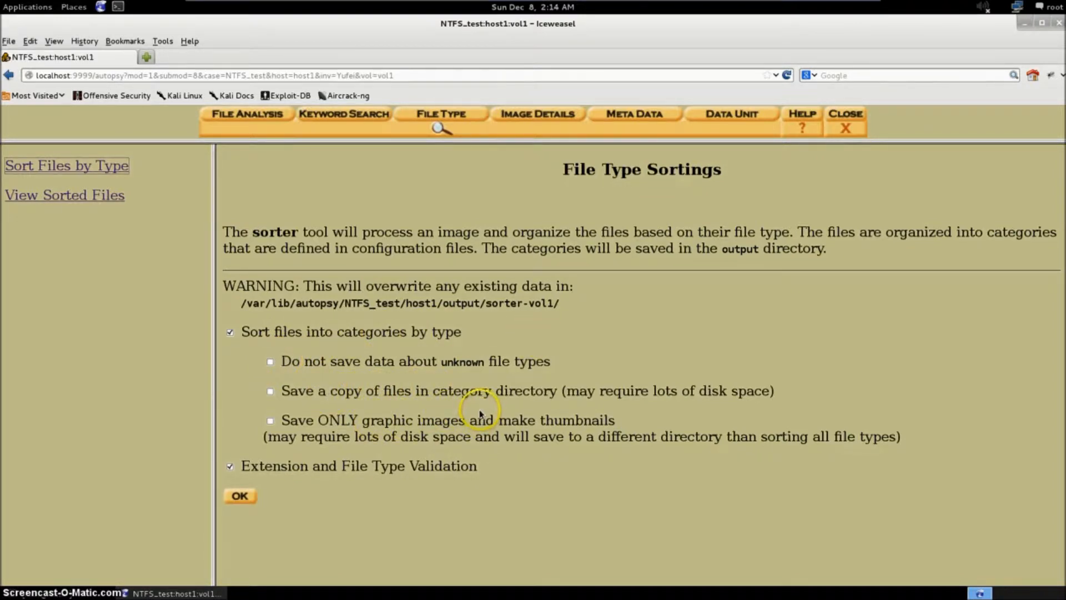
left_click(249, 497)
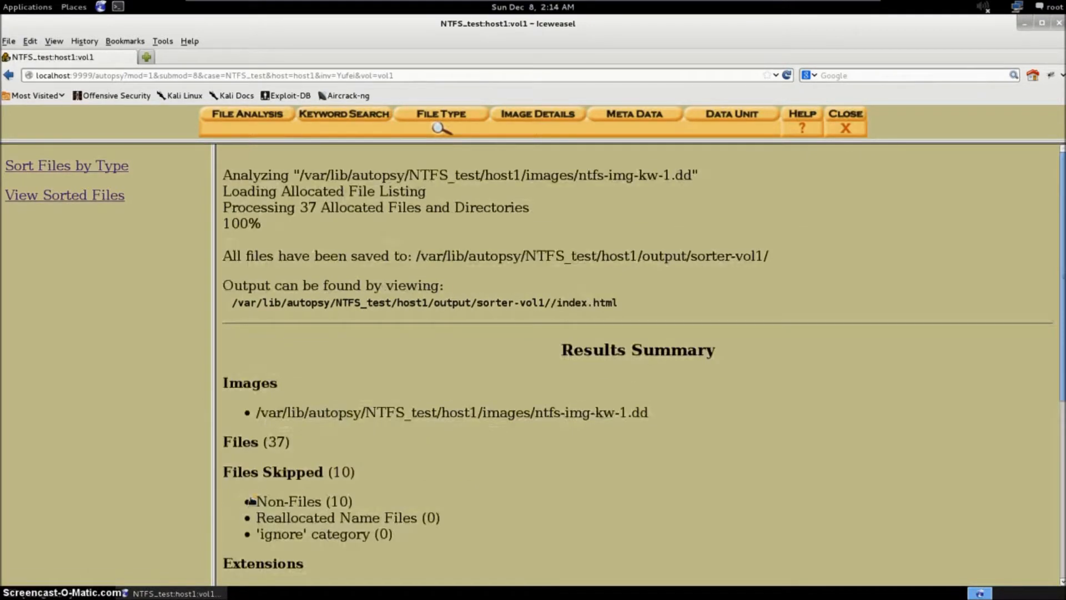
scroll(330, 361, "down", 5)
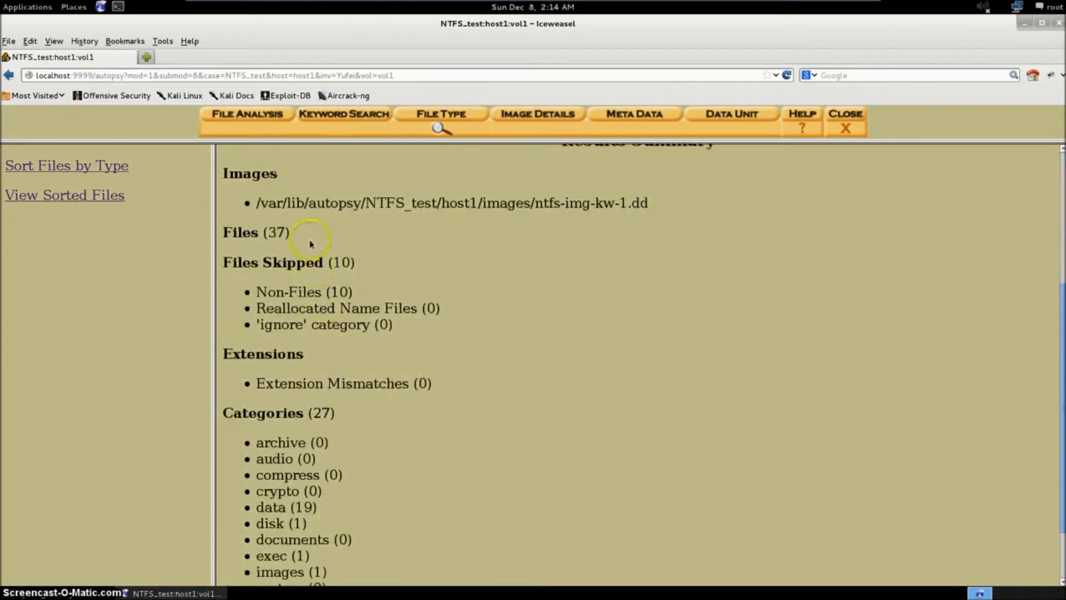
scroll(264, 192, "down", 2)
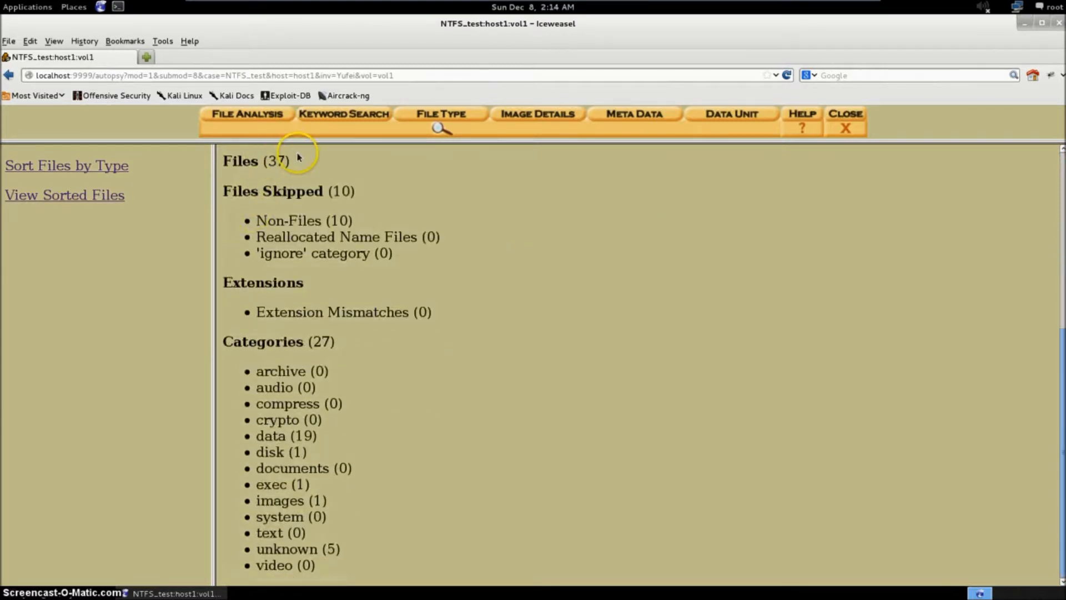
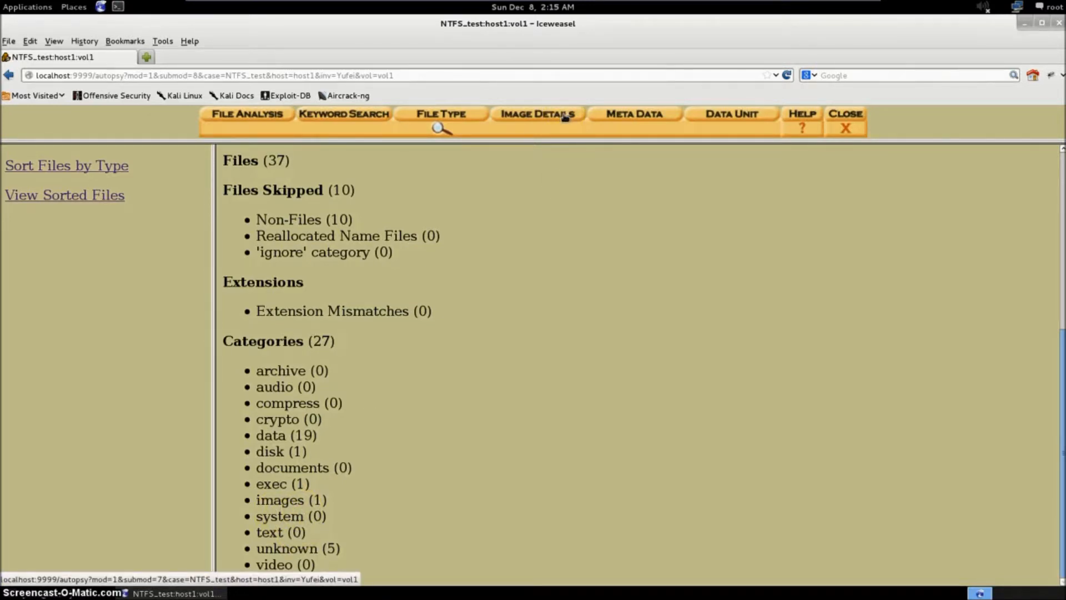
Examine the image details of the NTFS volume, including its file system, metadata and content information
left_click(565, 117)
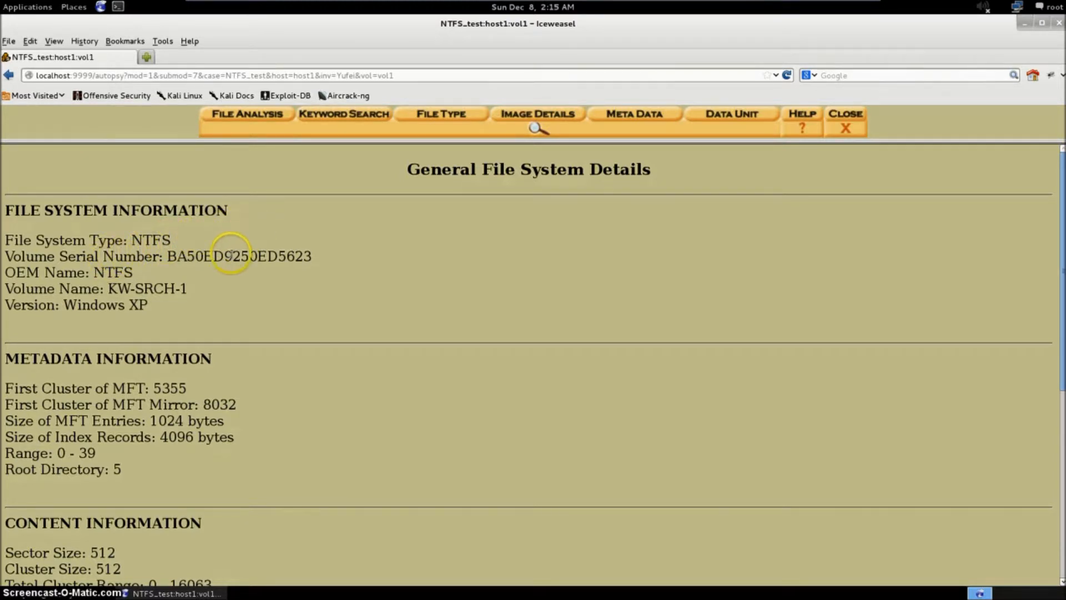
scroll(210, 284, "down", 2)
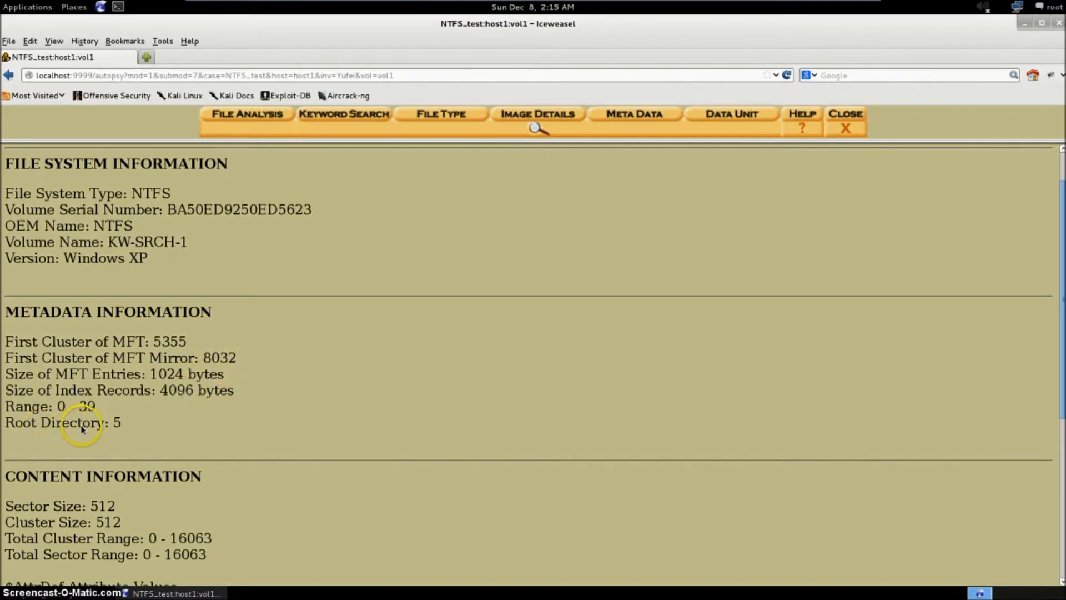
scroll(81, 428, "down", 5)
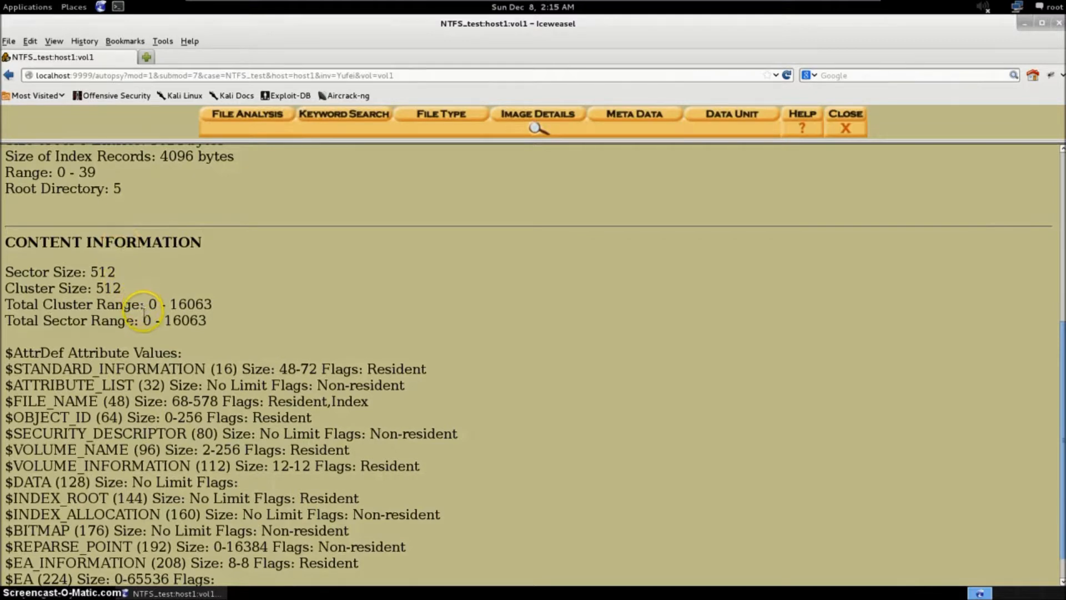
scroll(144, 313, "down", 1)
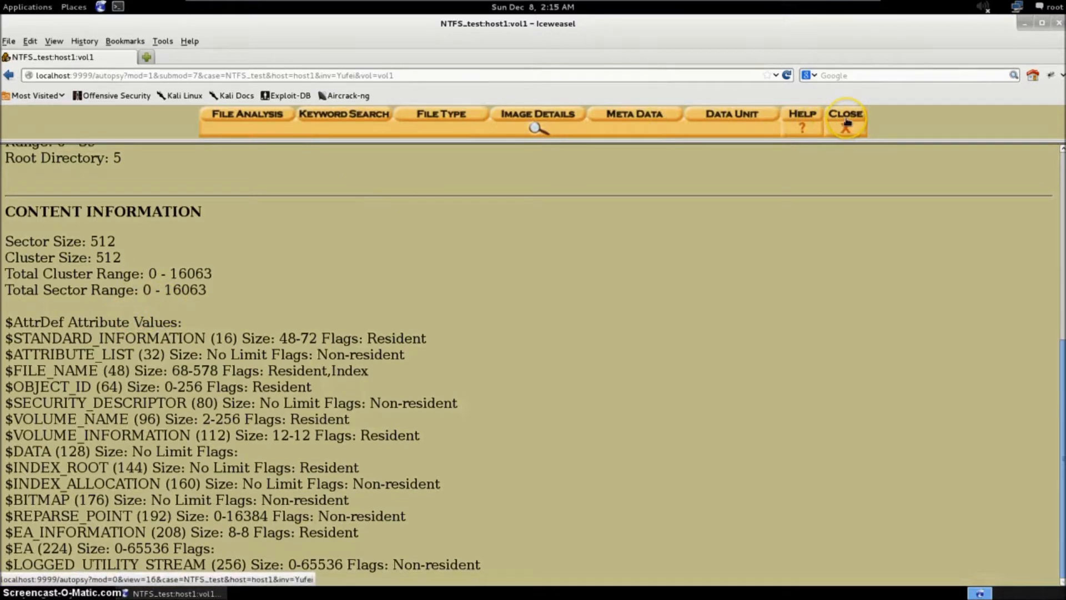
Close the NTFS volume analysis, its host and the NTFS_test case
left_click(847, 122)
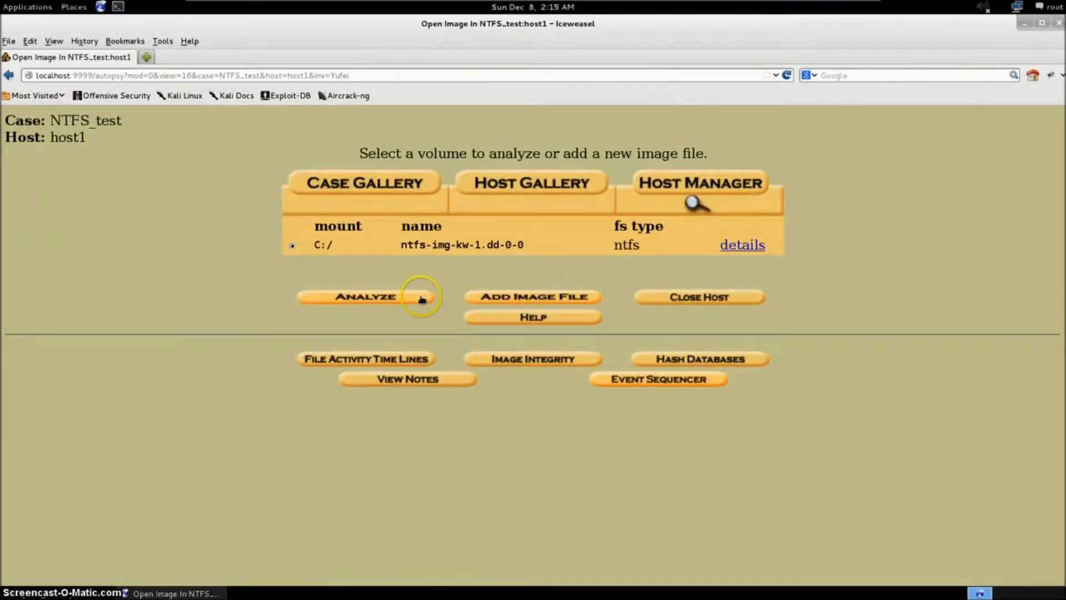
left_click(689, 298)
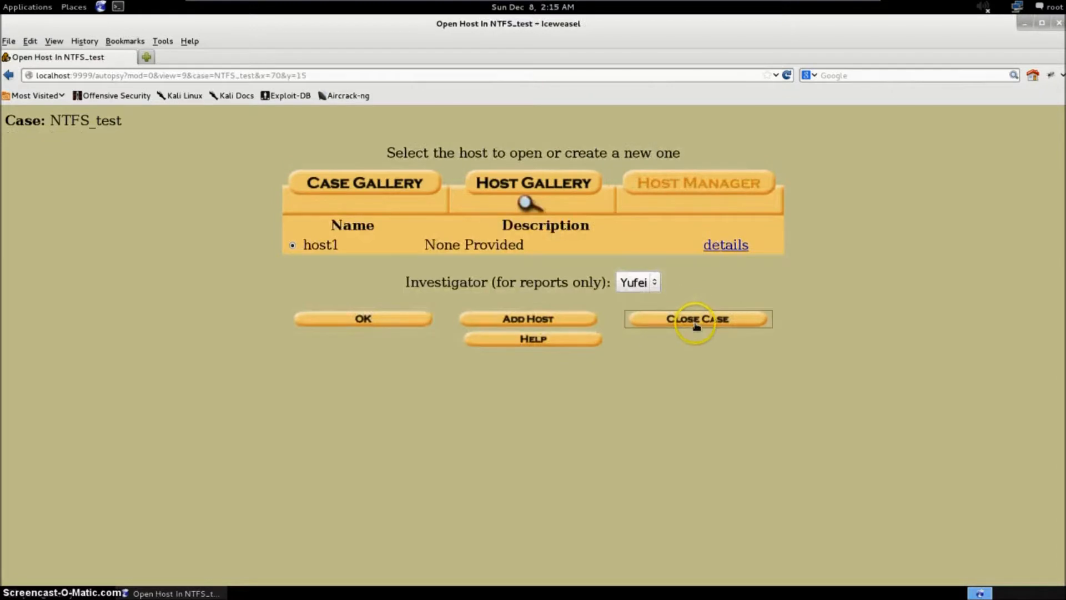
left_click(691, 320)
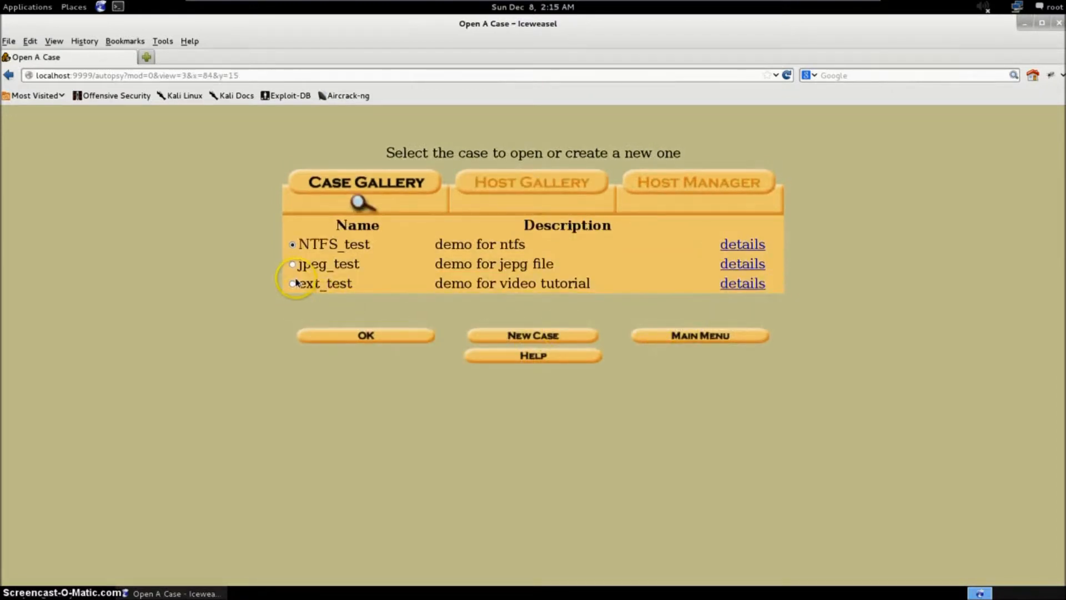
Open the ext_test case with host1 and start analyzing its volume
left_click(293, 285)
left_click(369, 334)
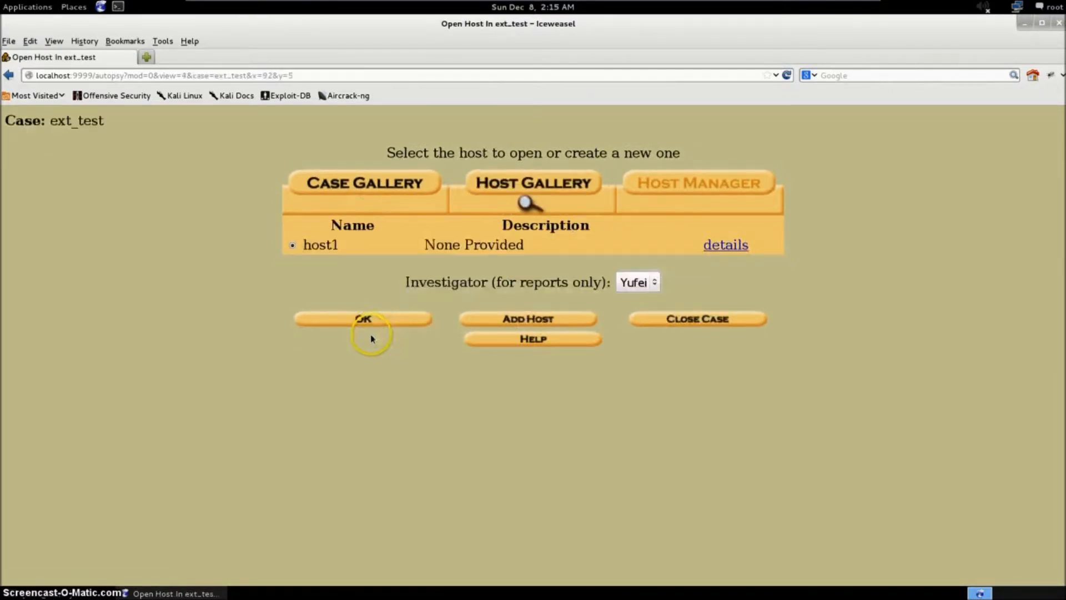
left_click(387, 325)
left_click(395, 295)
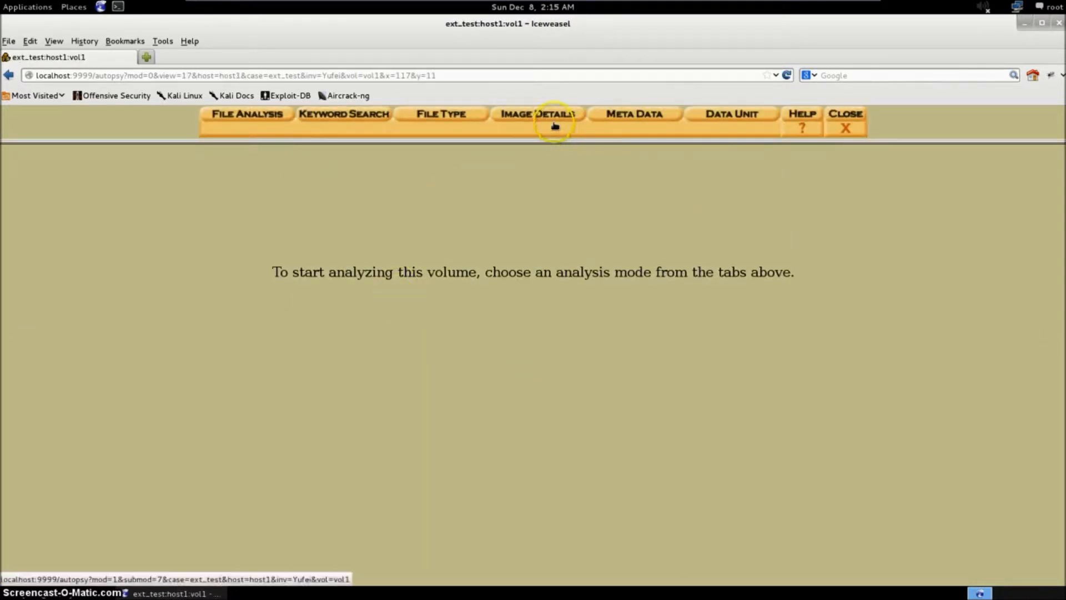
Examine the image details of the ext_test volume, including its metadata, content and block group information
left_click(554, 124)
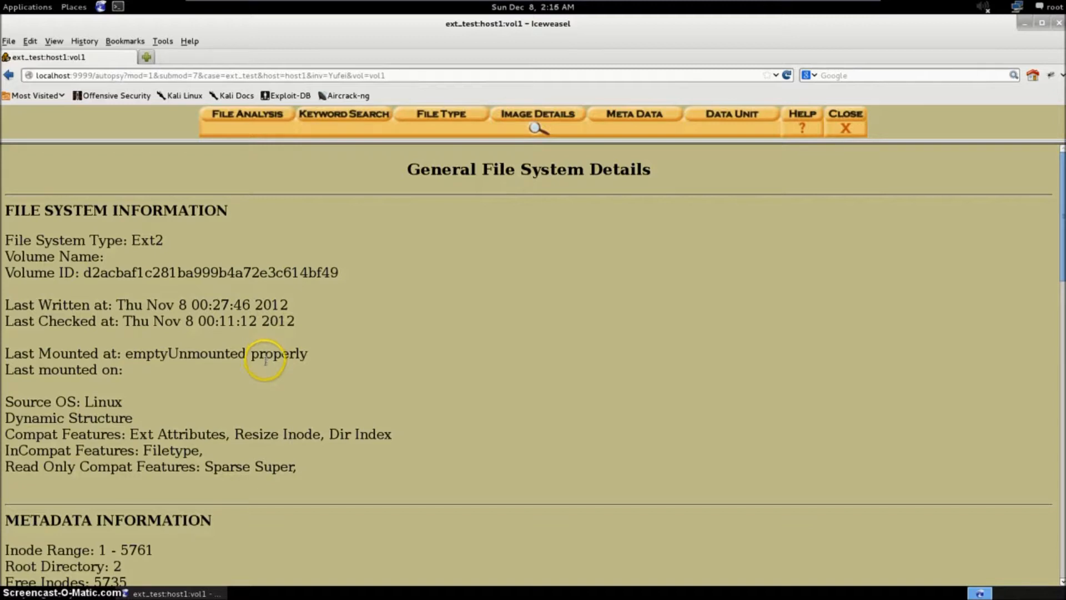
scroll(245, 388, "down", 6)
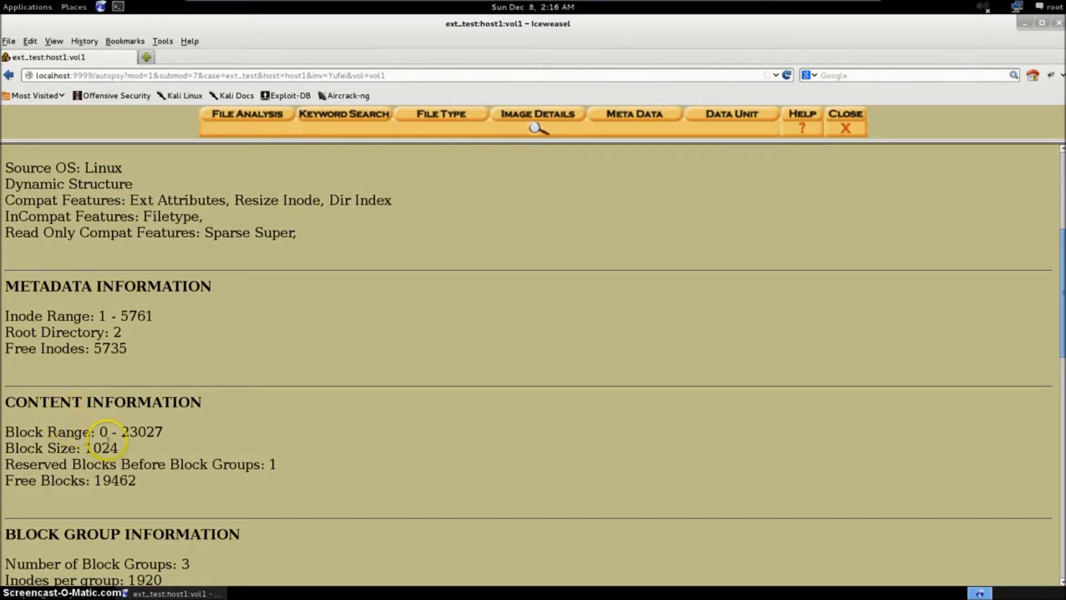
scroll(108, 440, "down", 5)
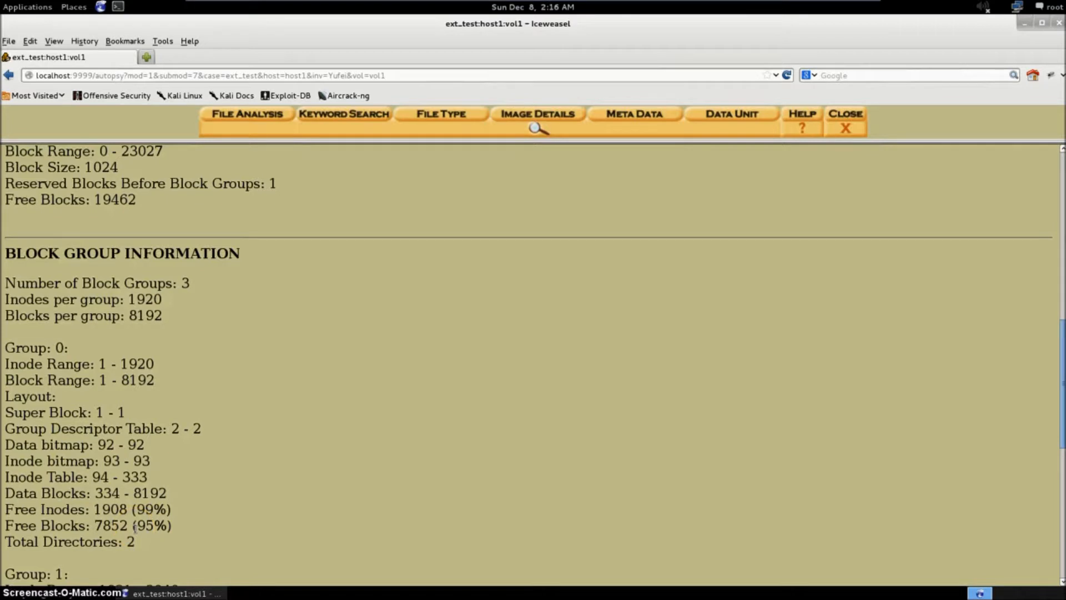
Review the layouts of block groups 0, 1 and 2 in the ext_test volume's image details
scroll(135, 527, "down", 5)
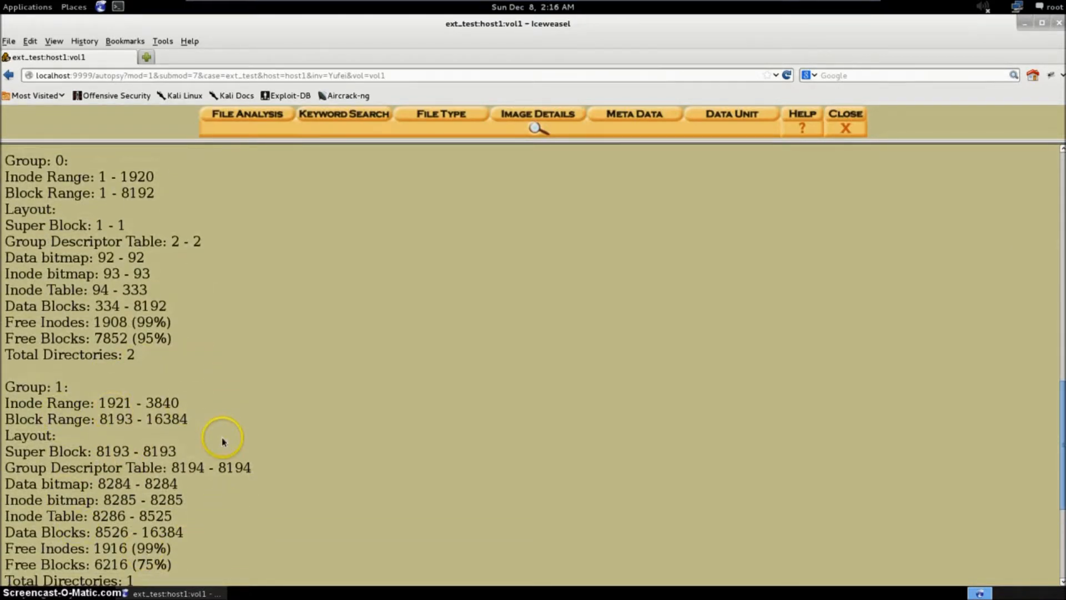
scroll(222, 442, "down", 5)
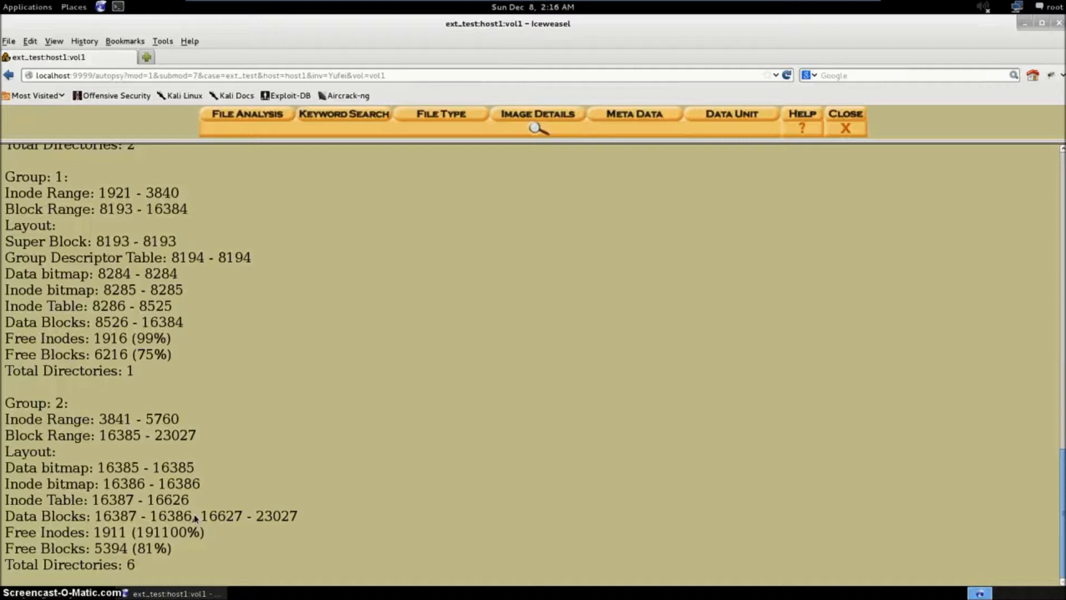
scroll(214, 488, "up", 15)
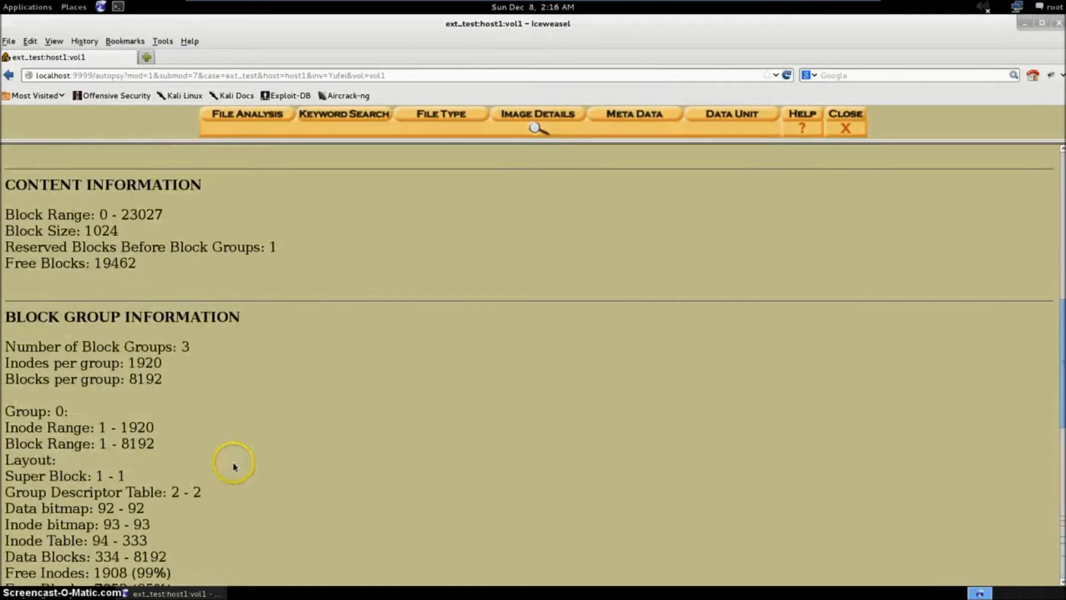
scroll(273, 412, "up", 5)
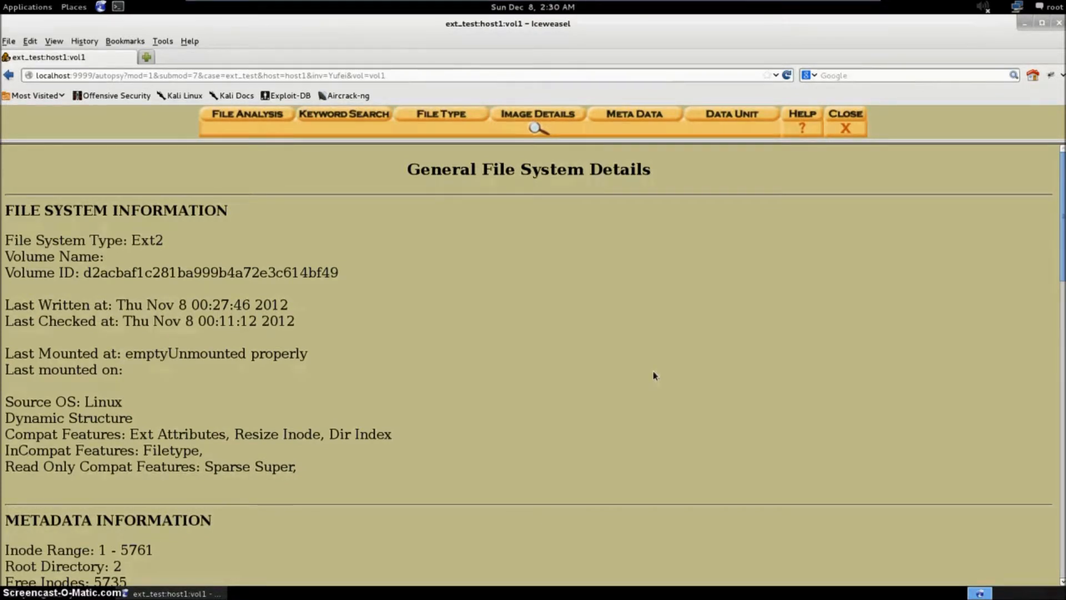
left_click(639, 372)
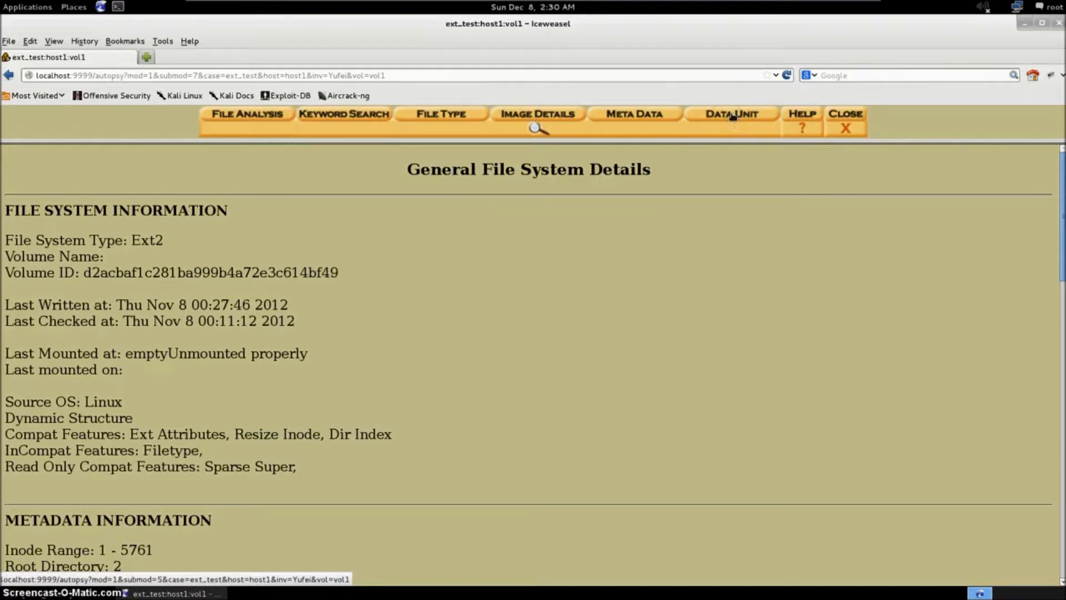
Look up inode 10 by its number in the volume's metadata and read its details
left_click(669, 126)
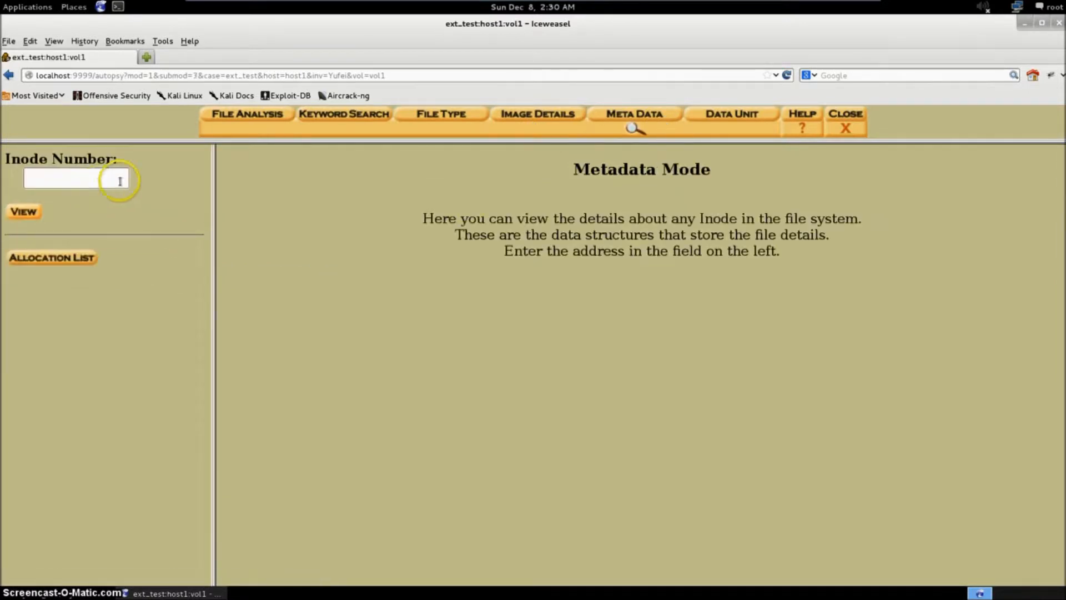
left_click(709, 123)
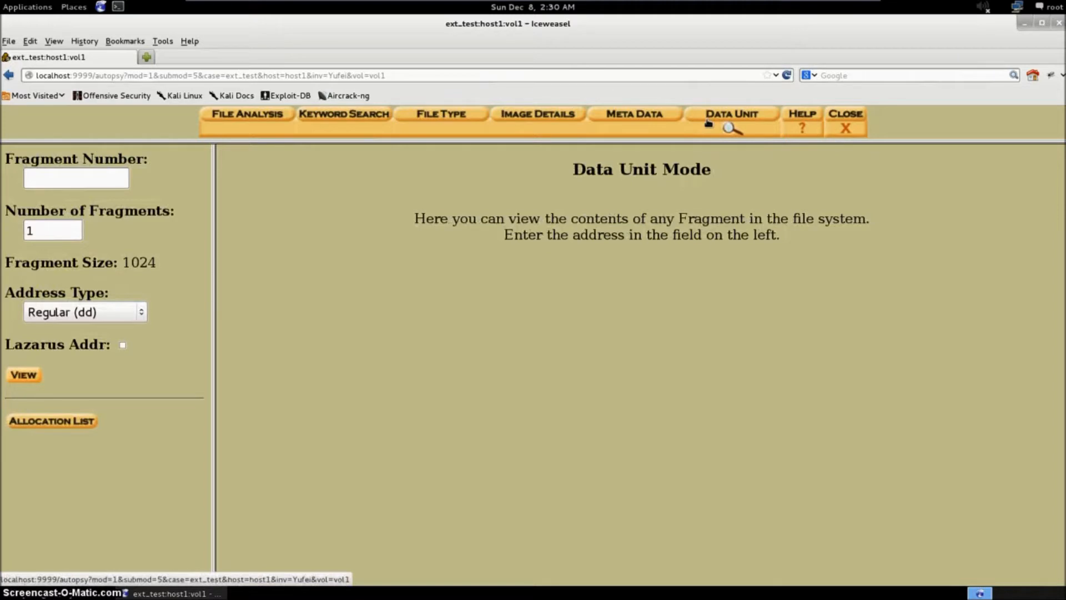
left_click(639, 129)
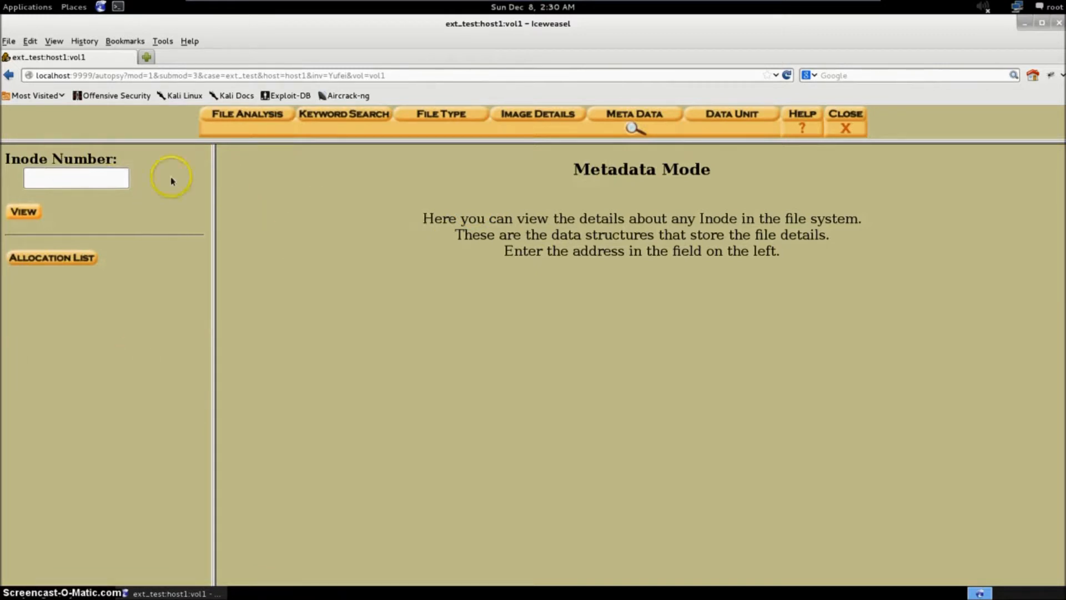
left_click(89, 182)
type("10")
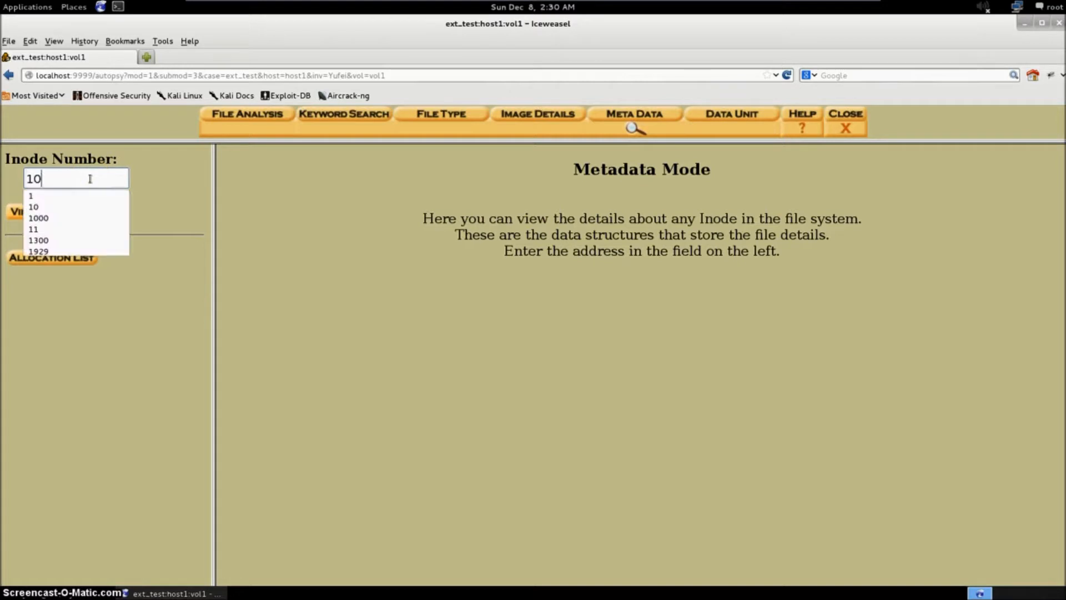
left_click(16, 214)
scroll(375, 370, "down", 3)
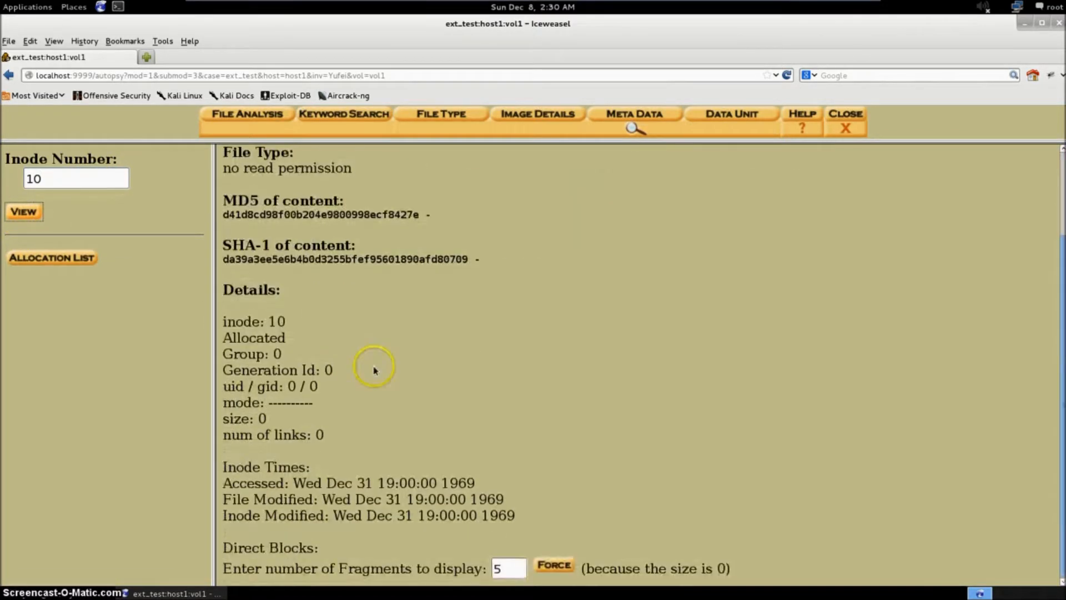
Open inode 2 from the inode allocation list and review its pointing files, hashes, times and direct blocks
left_click(87, 260)
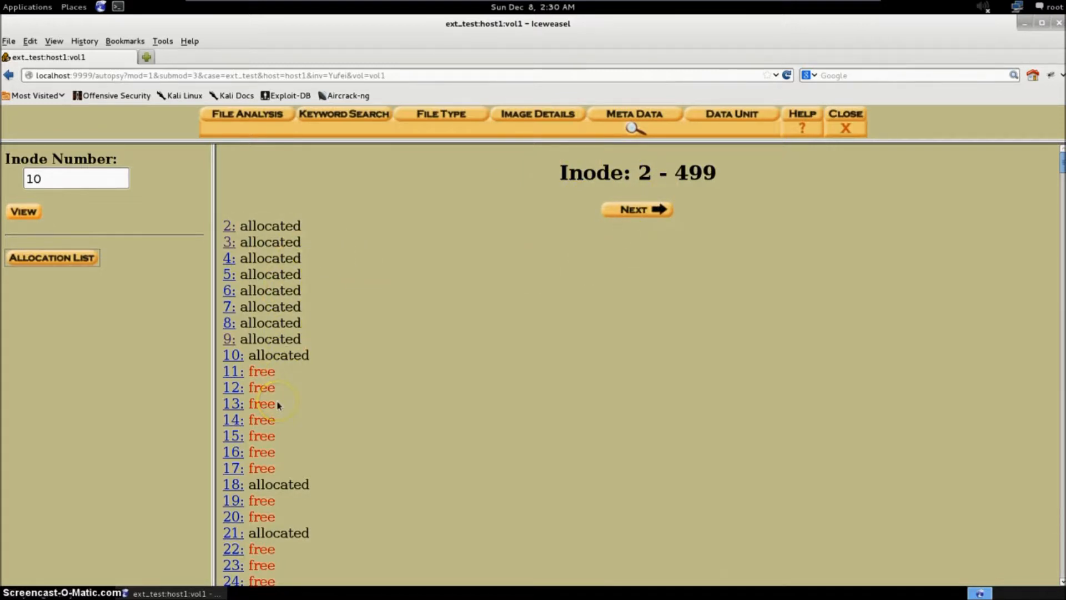
left_click(227, 227)
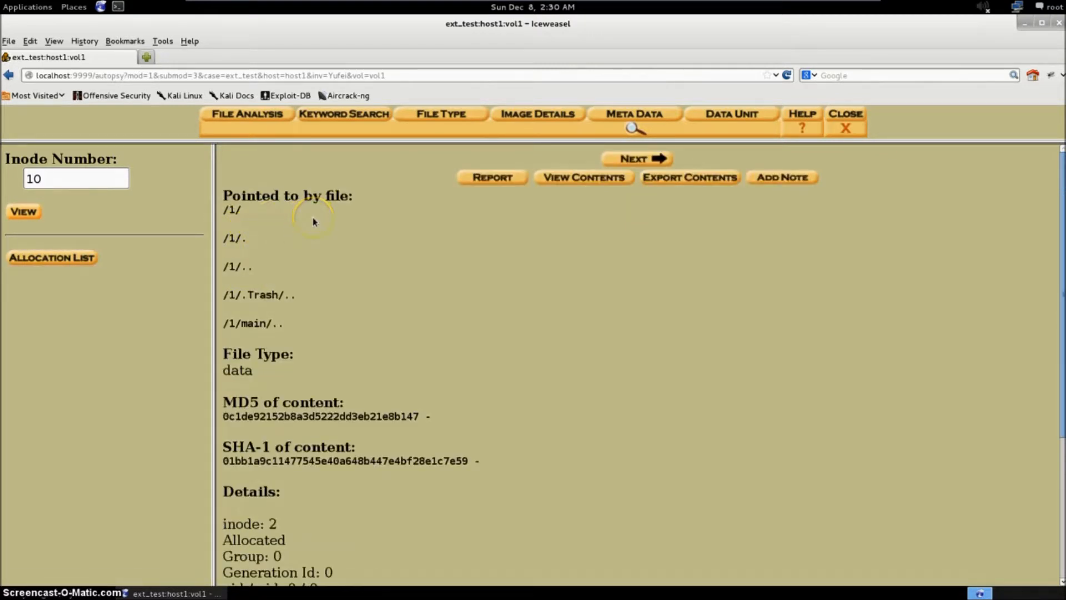
scroll(315, 234, "down", 3)
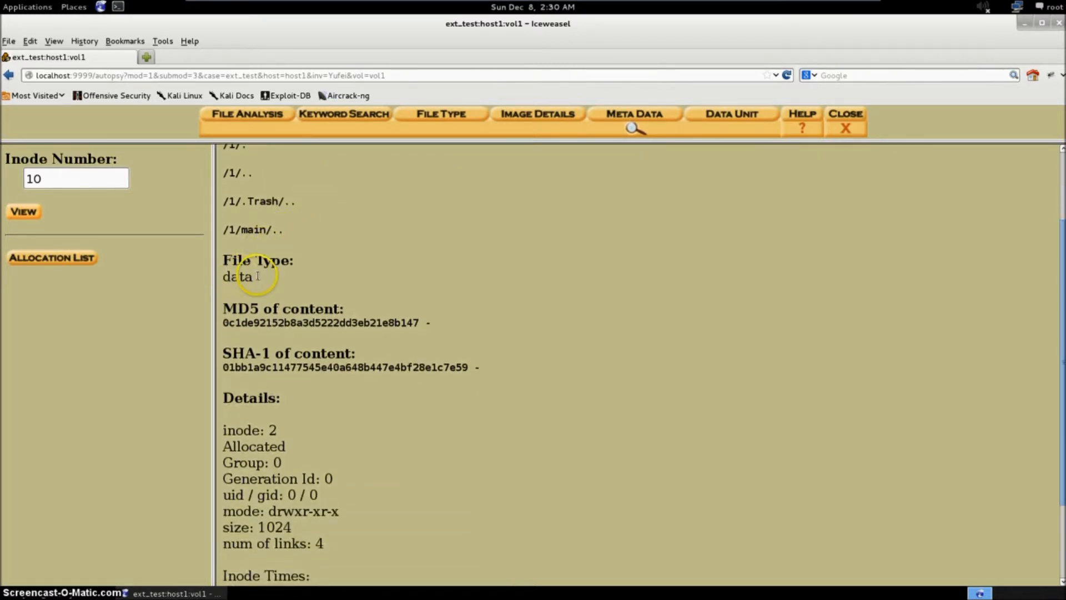
scroll(258, 335, "down", 3)
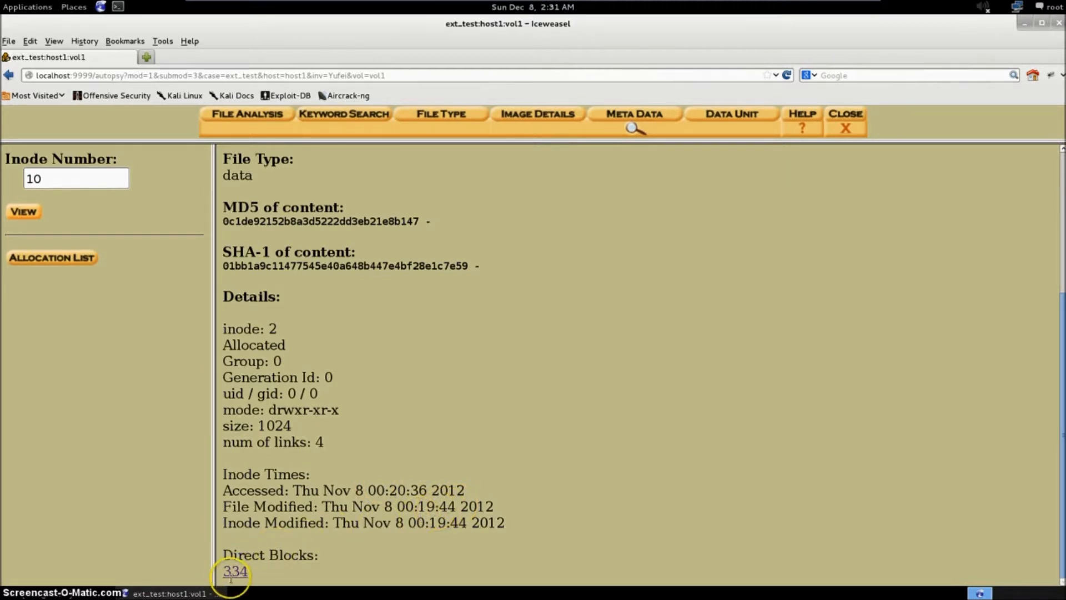
Open direct block 334 of inode 2 and display its contents in hex and as ASCII strings
left_click(231, 575)
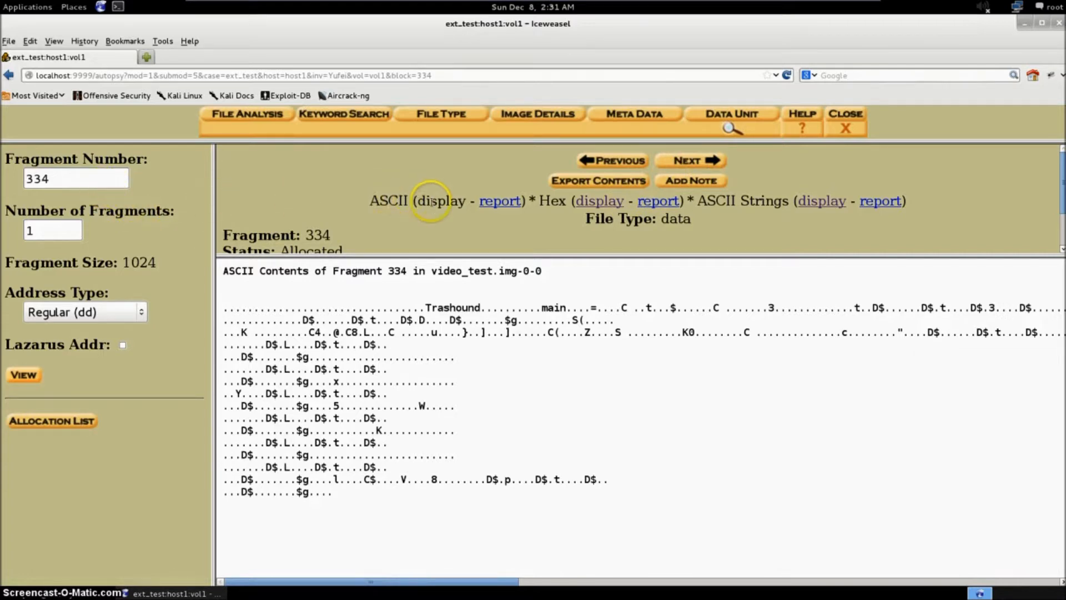
left_click(580, 203)
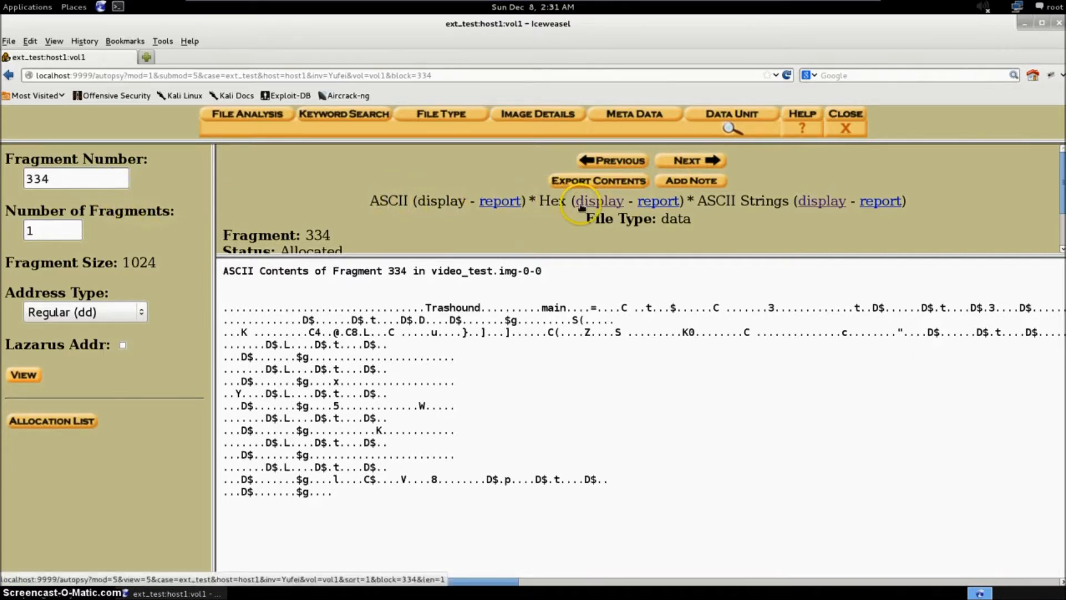
left_click(822, 201)
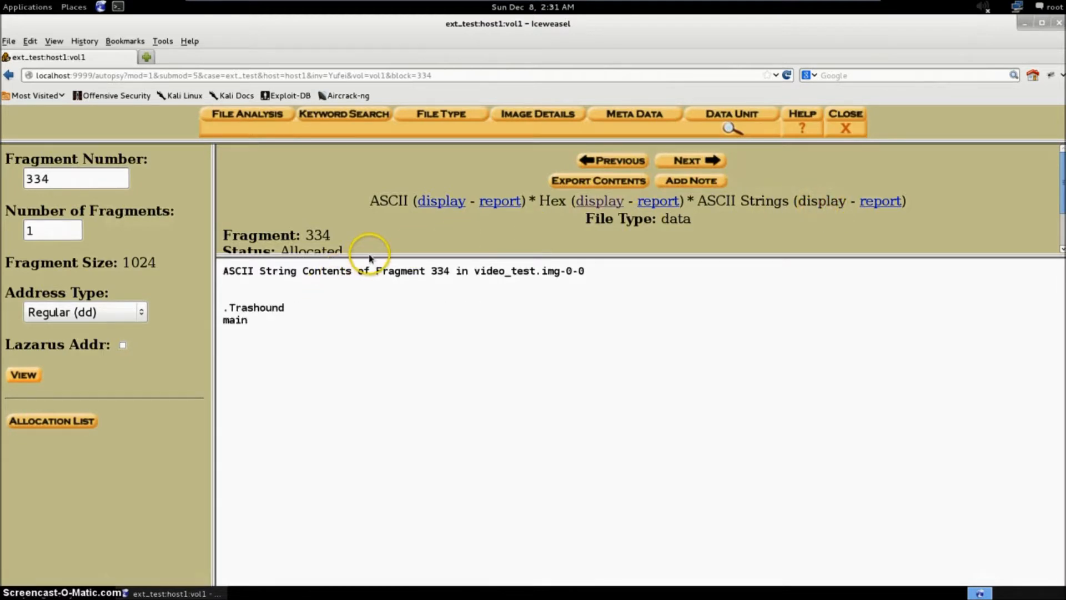
Find the metadata address of fragment 334 and review the inode that points to it
left_click_drag(369, 254, 341, 364)
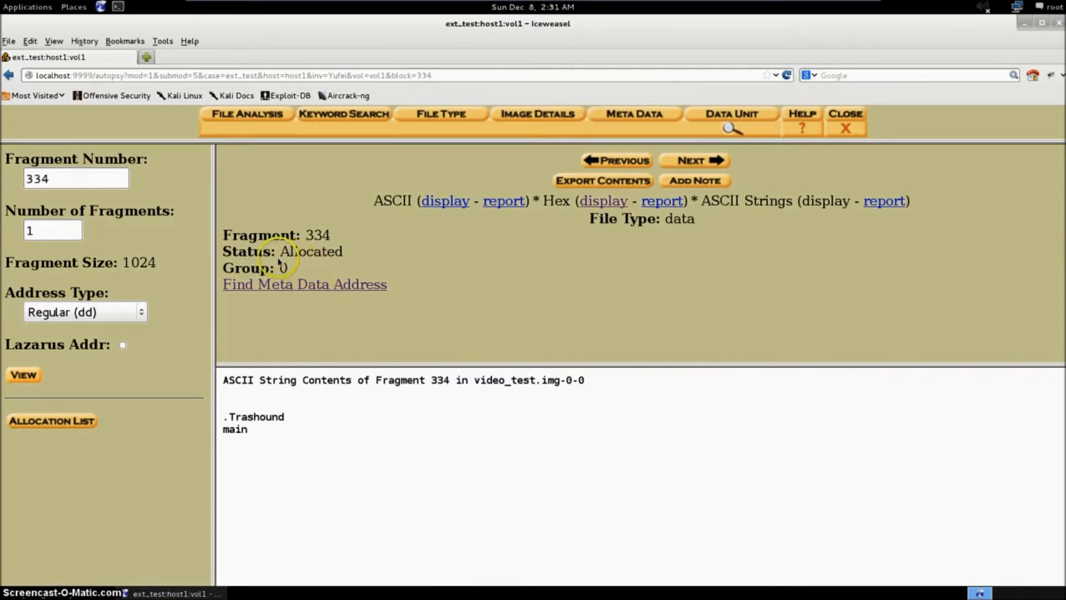
left_click(285, 284)
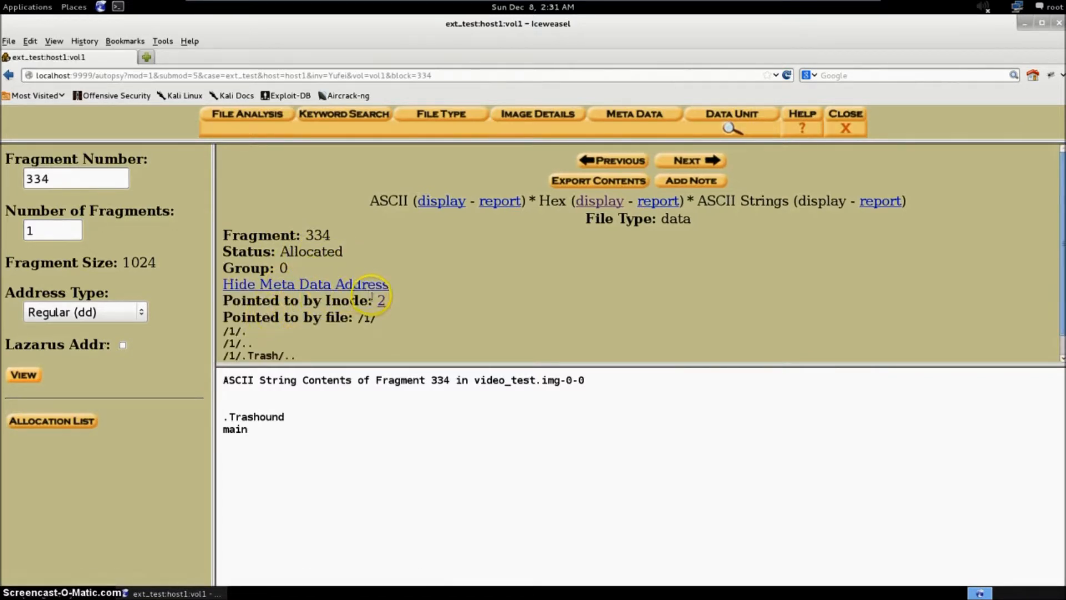
left_click(381, 302)
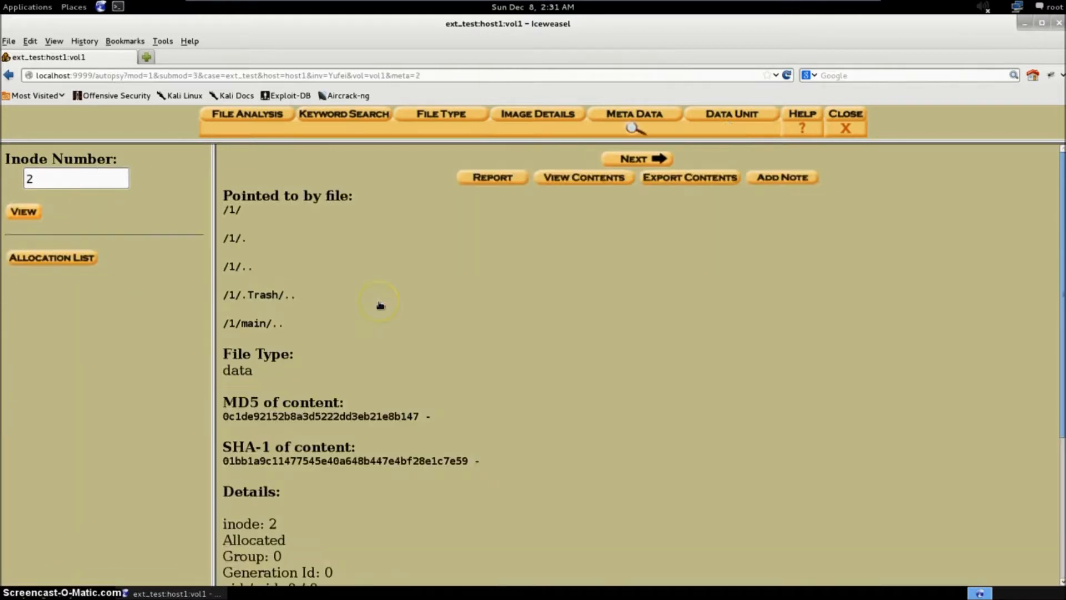
scroll(391, 291, "down", 5)
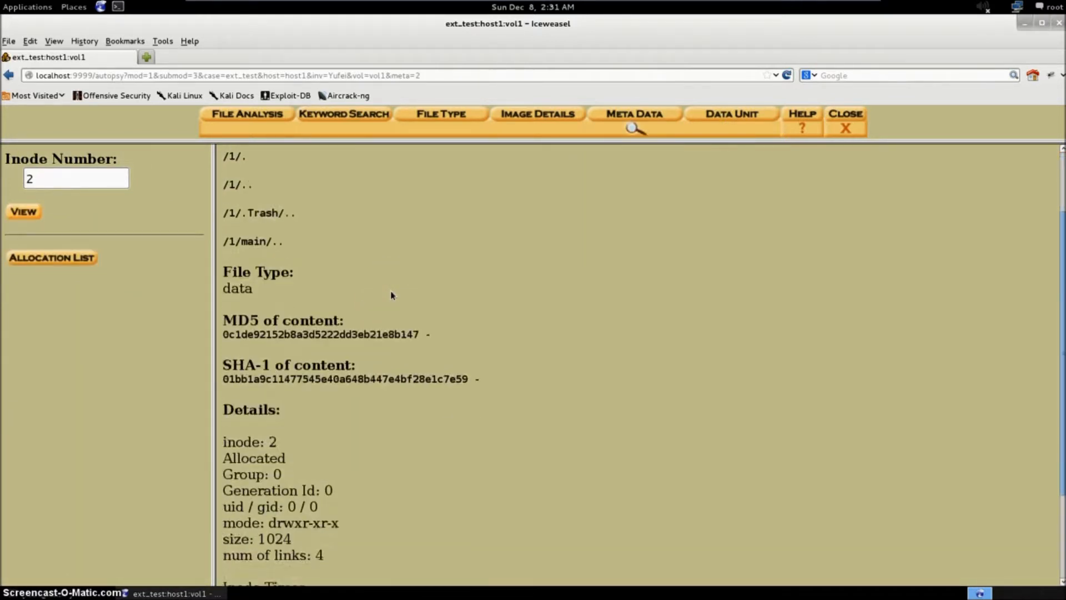
scroll(391, 291, "up", 5)
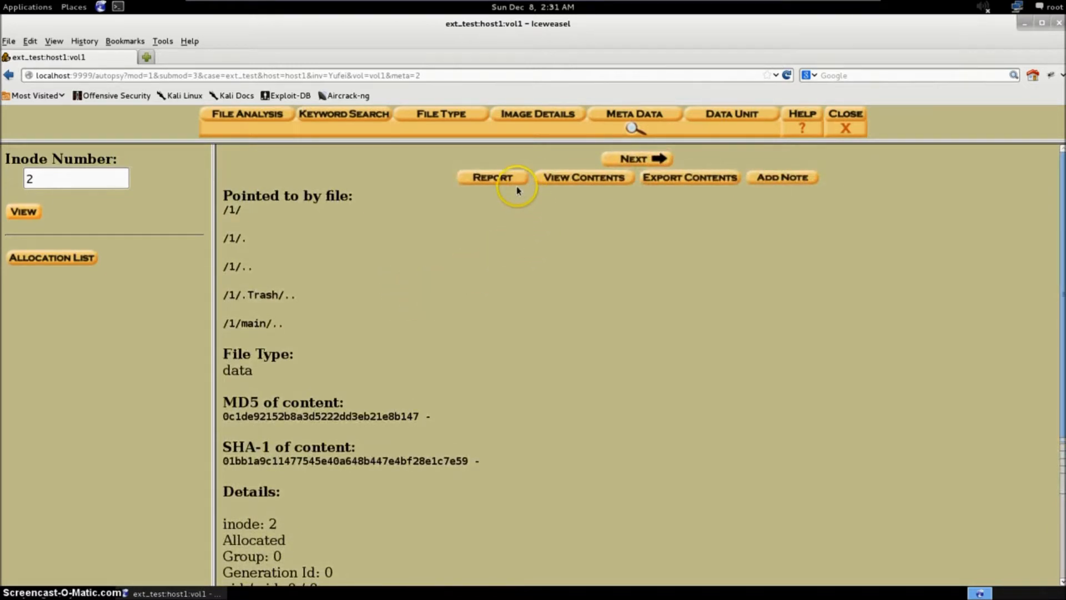
View the contents of inode 2 as ASCII strings, and preview their export as vol1-meta2.raw without saving the file
left_click(574, 179)
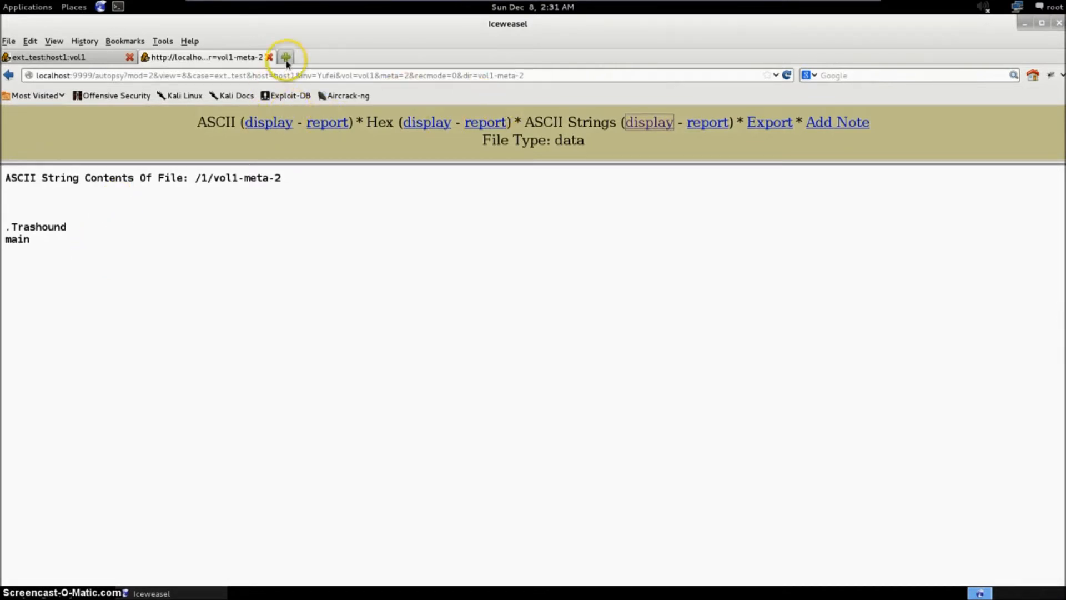
left_click(269, 57)
left_click(652, 183)
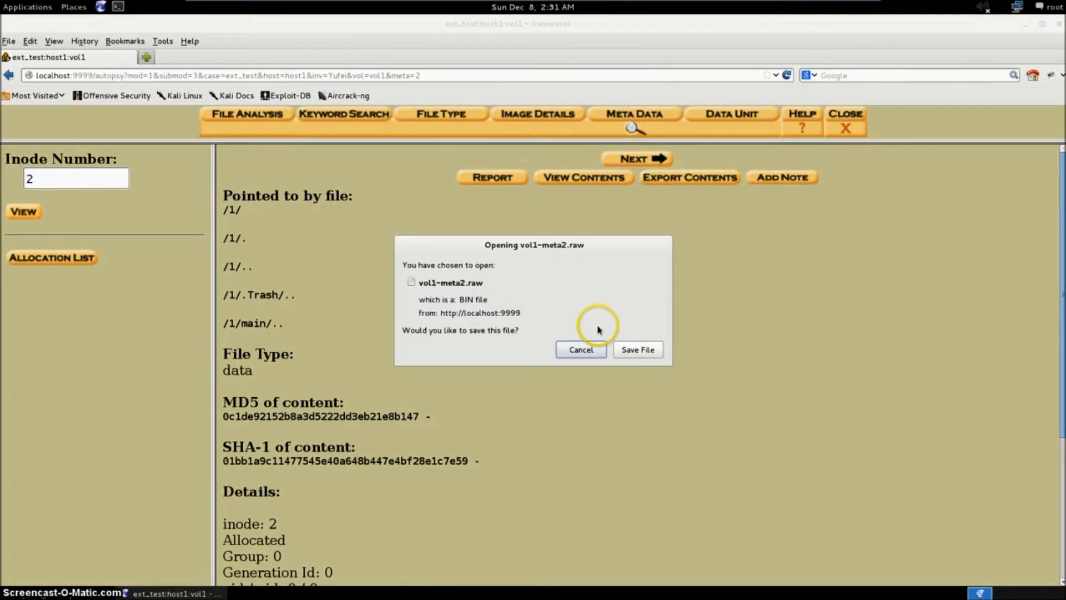
left_click(582, 351)
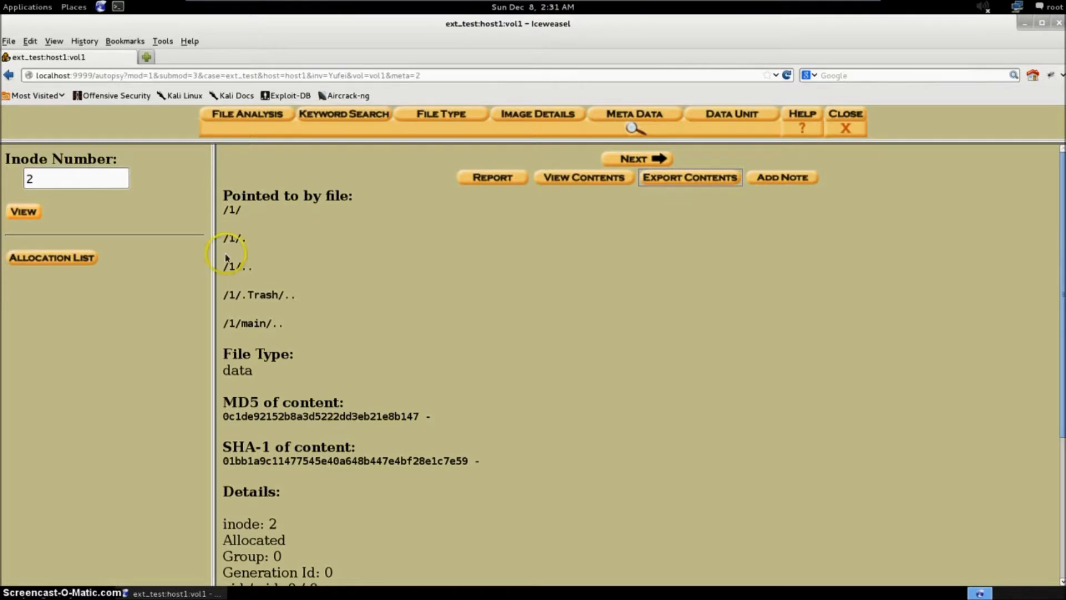
Open free inode 11 from the inode allocation list and review its recovered file type, hashes, times and block addresses
left_click(61, 262)
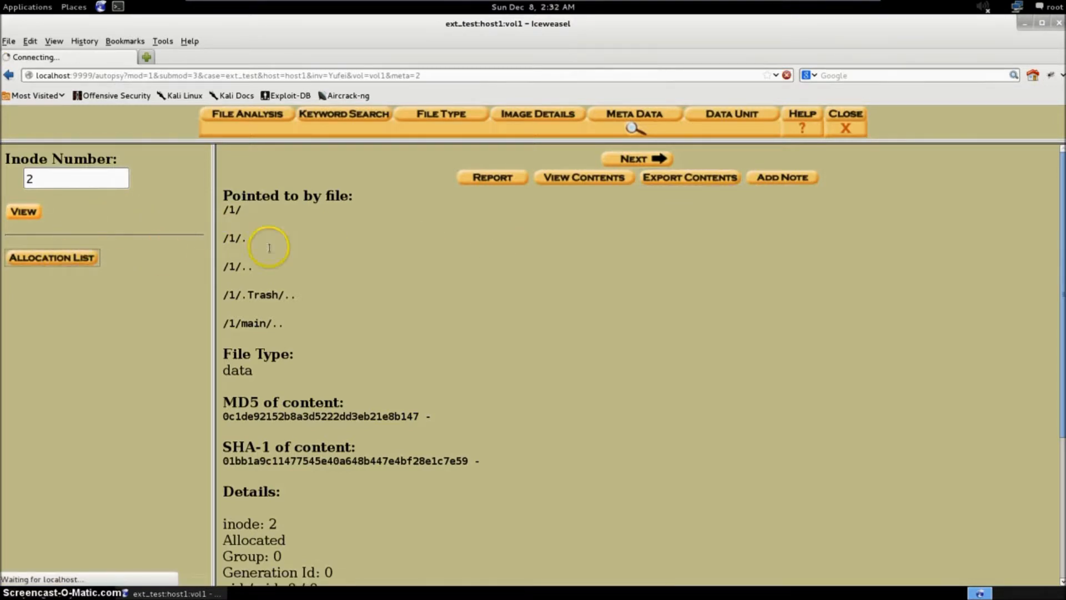
left_click(233, 372)
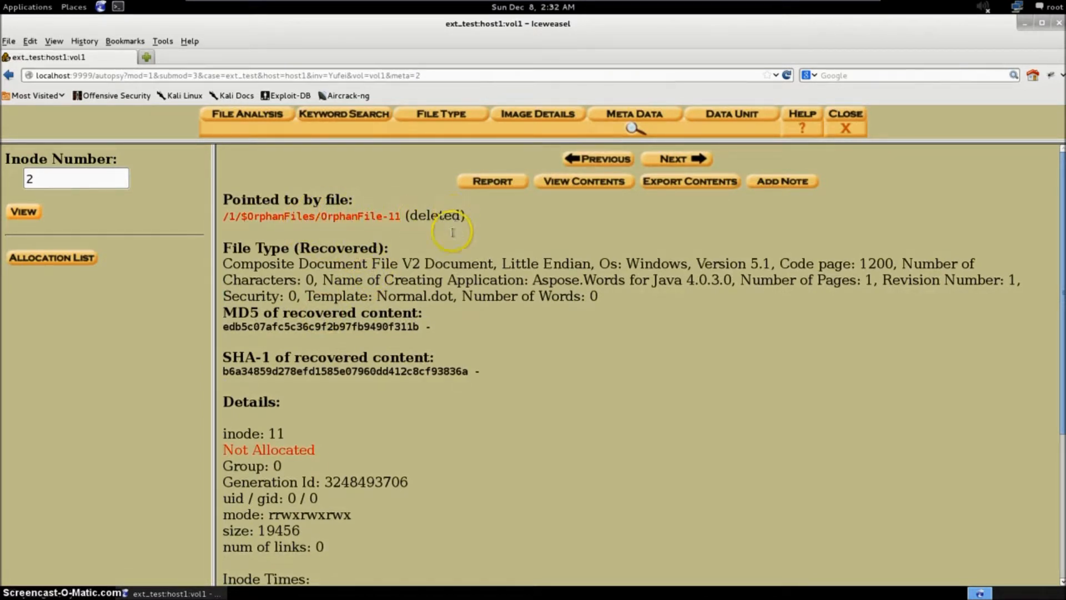
scroll(315, 375, "down", 3)
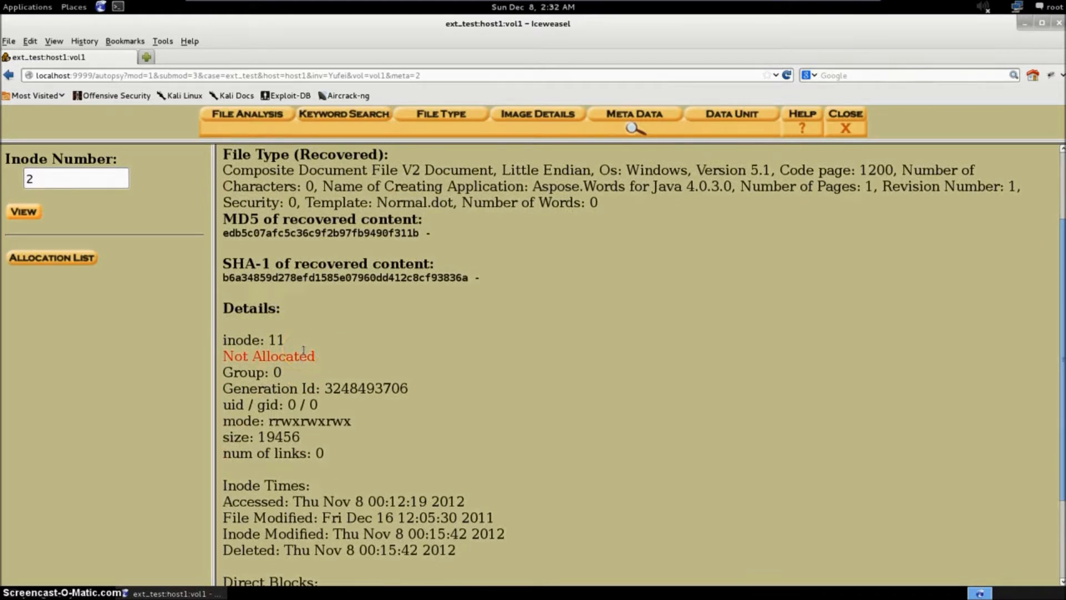
scroll(305, 348, "down", 3)
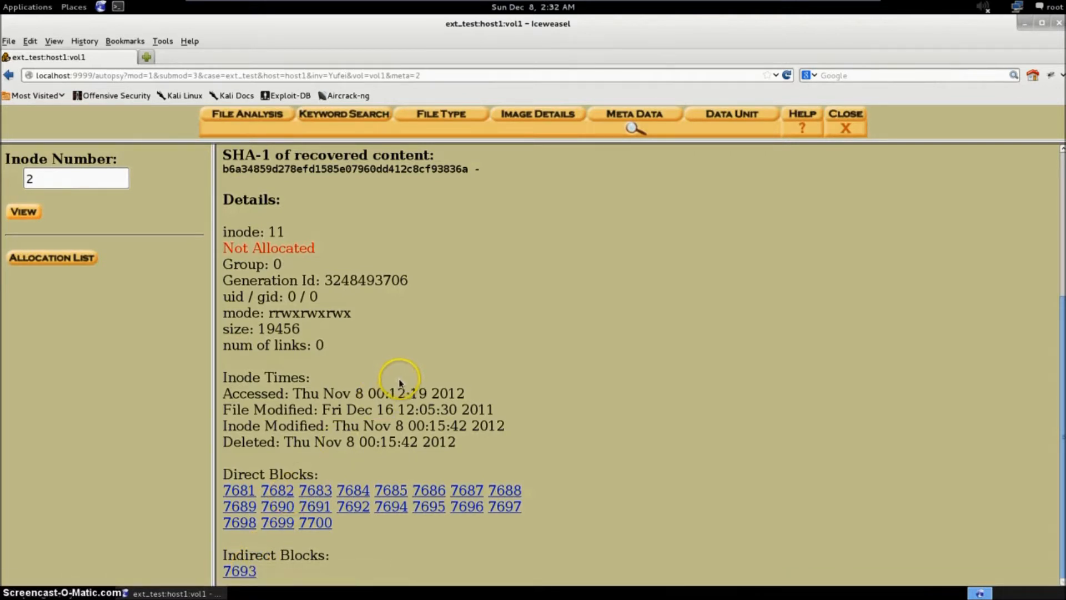
scroll(393, 400, "up", 1)
scroll(393, 400, "up", 6)
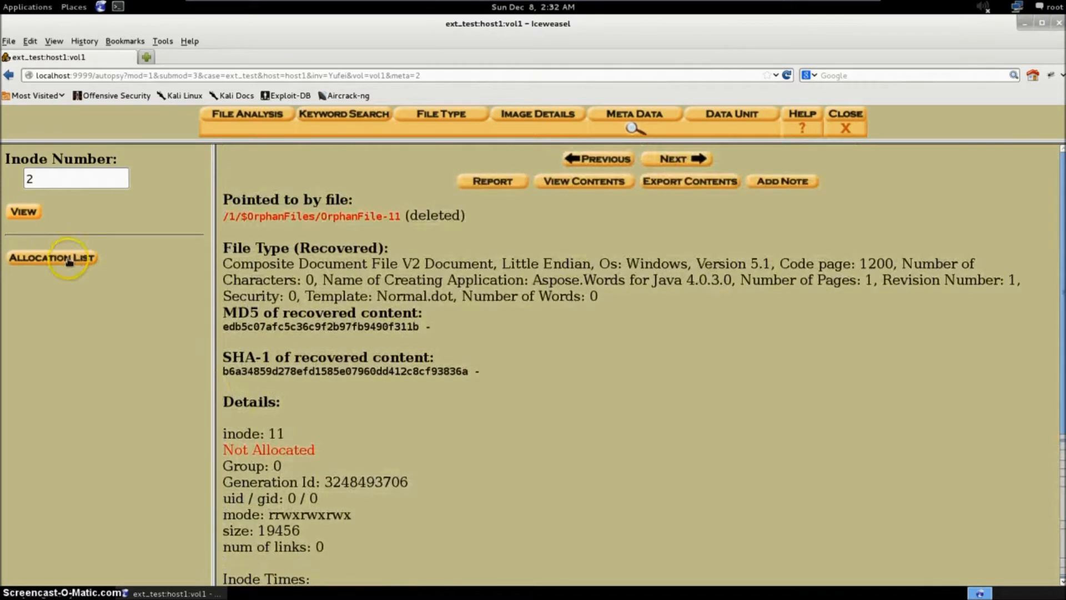
left_click(30, 217)
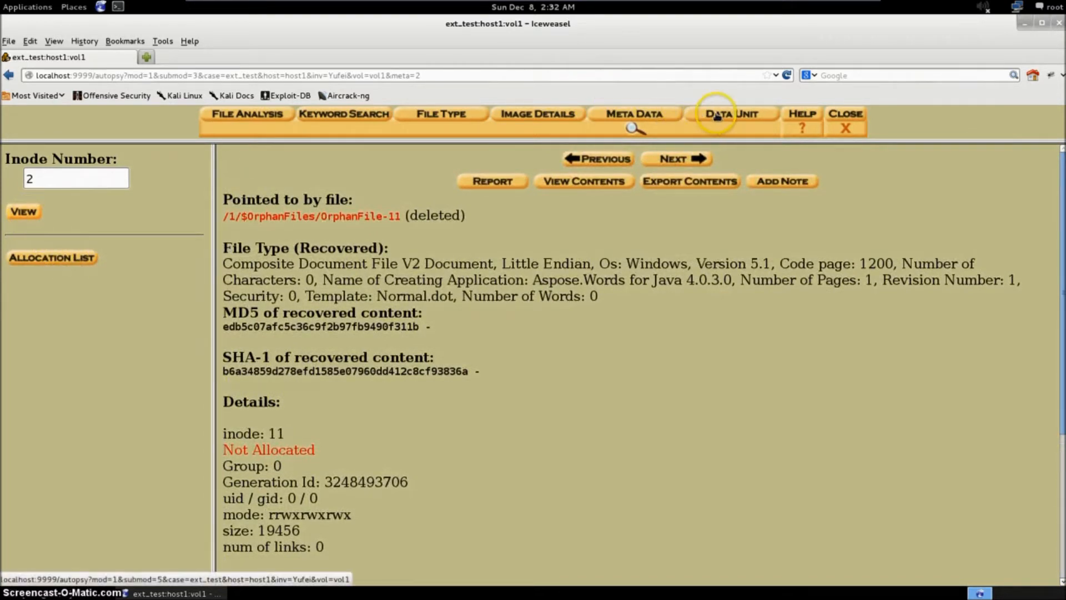
List the allocation status of the volume's fragments in Data Unit mode and browse the entries
left_click(717, 116)
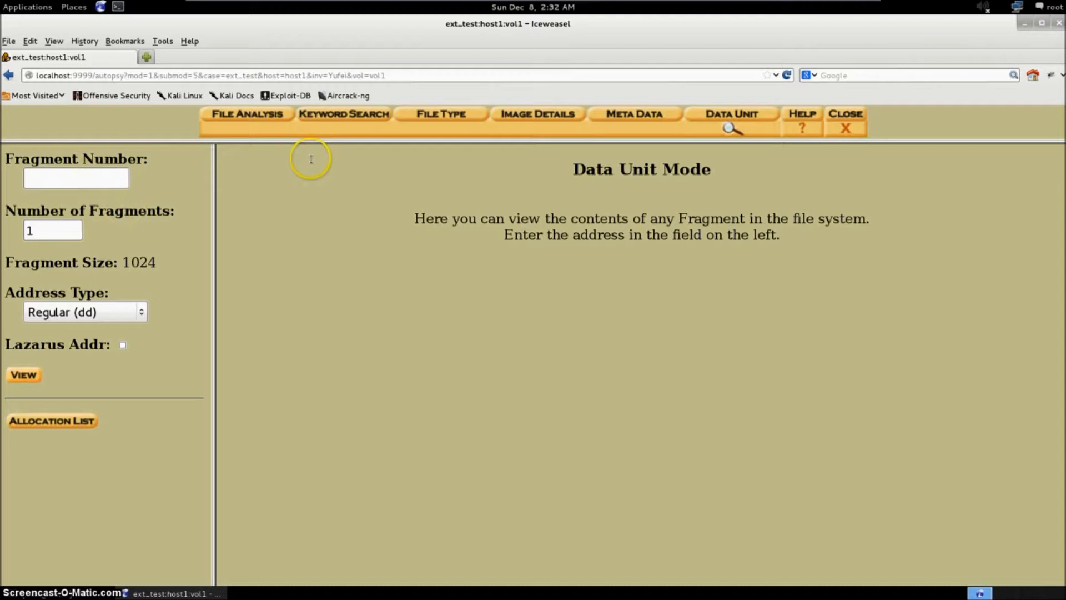
left_click(50, 422)
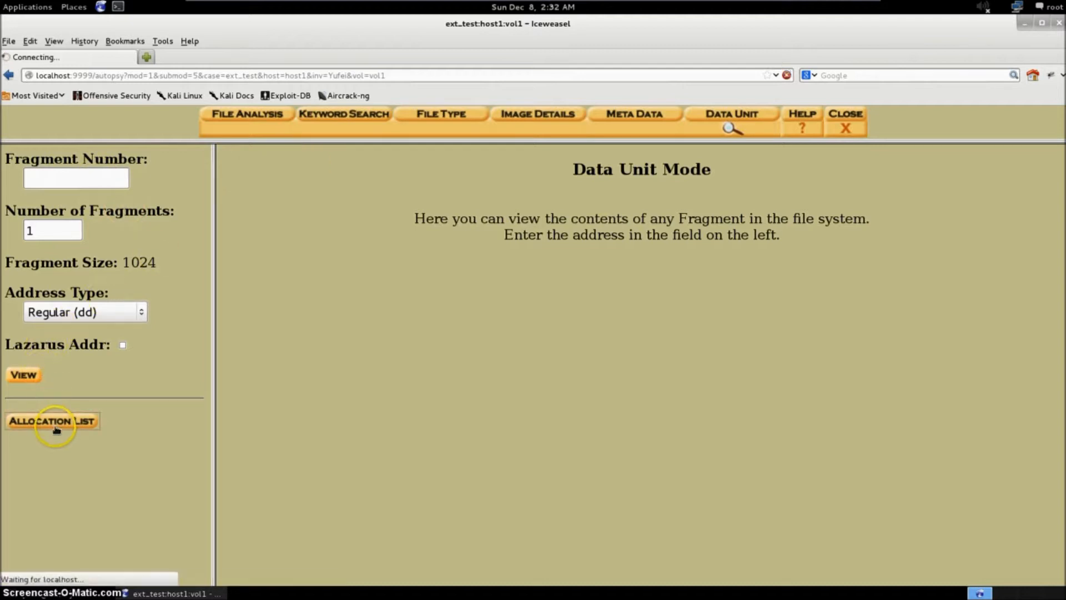
scroll(371, 260, "down", 1)
scroll(371, 260, "down", 15)
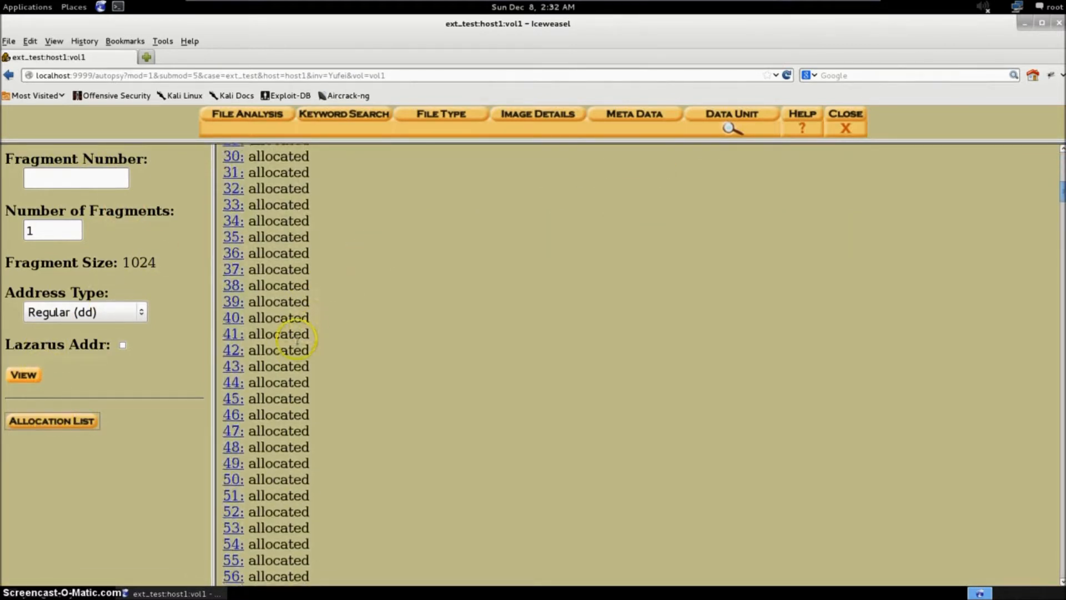
scroll(294, 350, "down", 1)
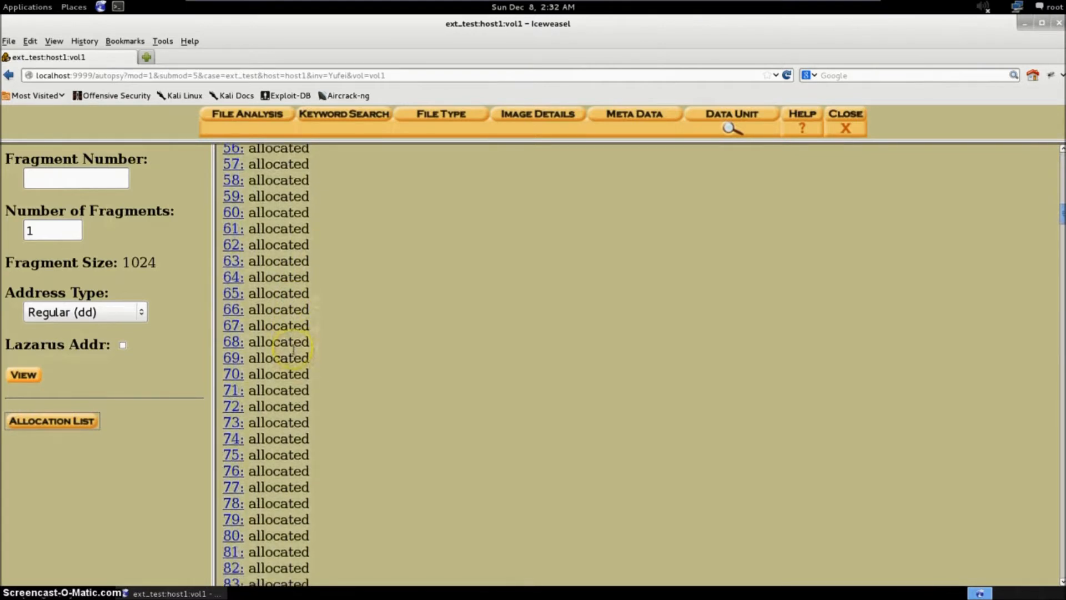
View the ASCII contents of five fragments starting at fragment 10 in Data Unit mode
scroll(256, 337, "up", 5)
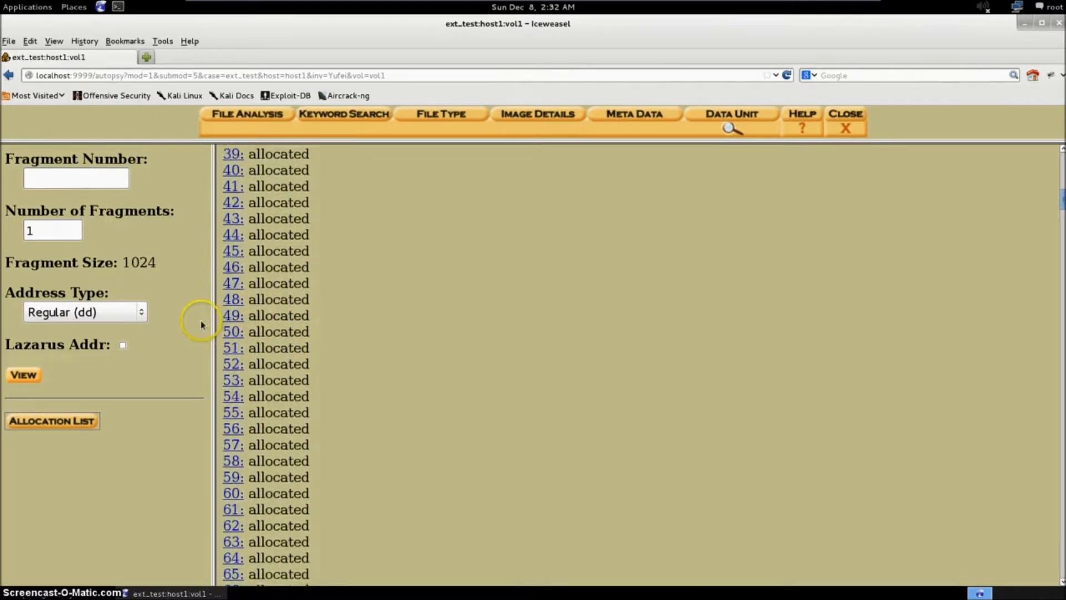
left_click(90, 183)
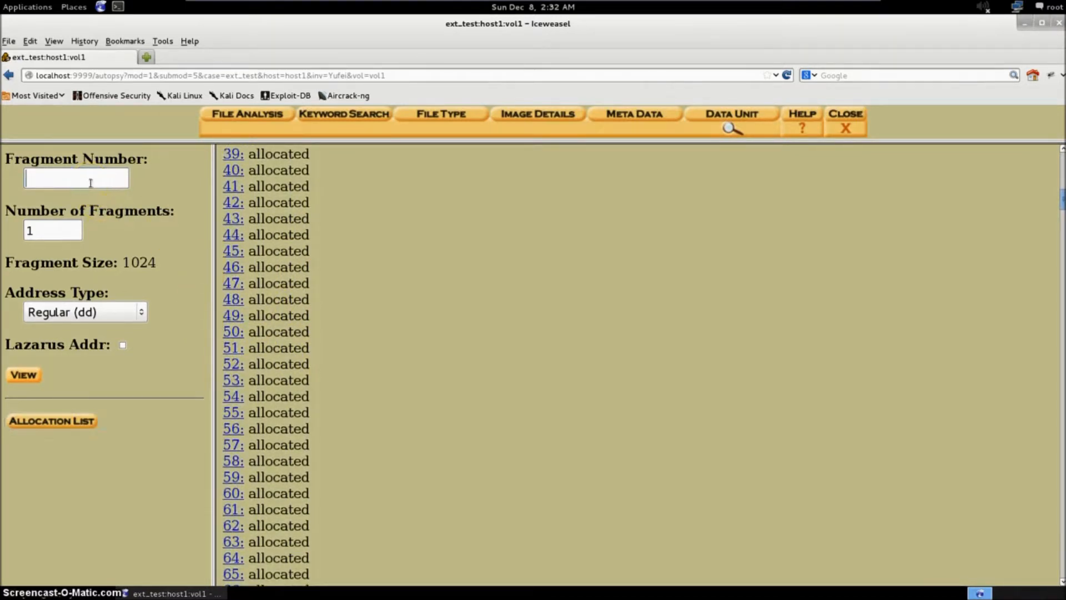
type("10")
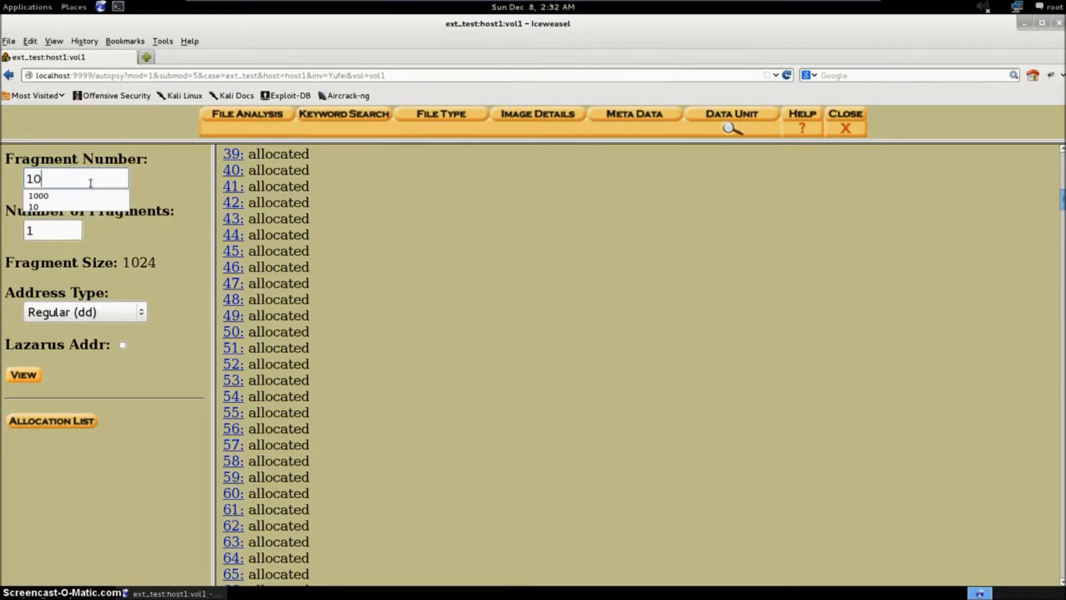
left_click(43, 233)
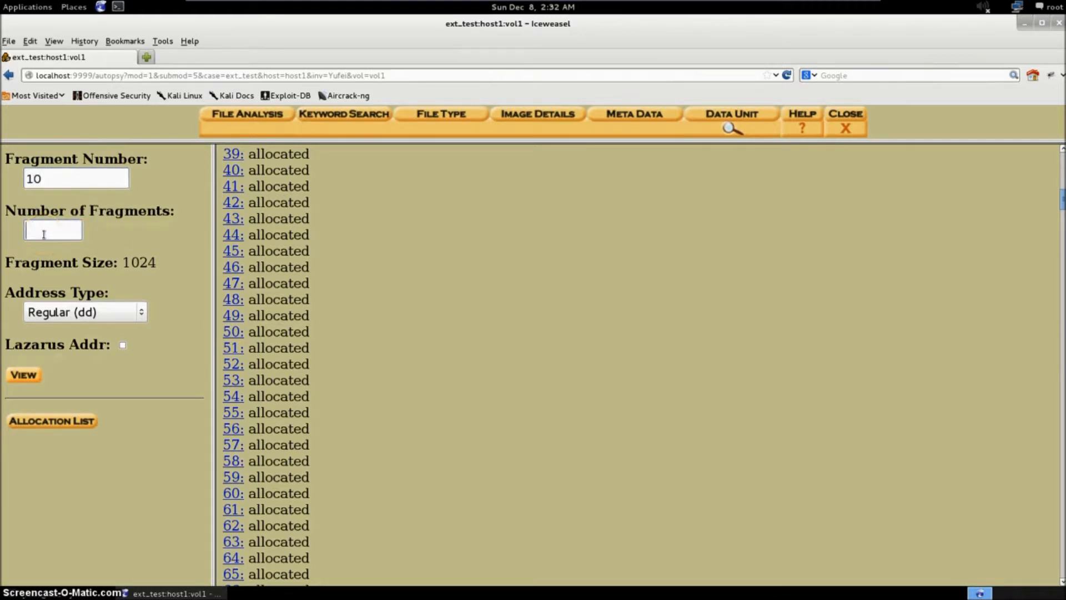
left_click(24, 376)
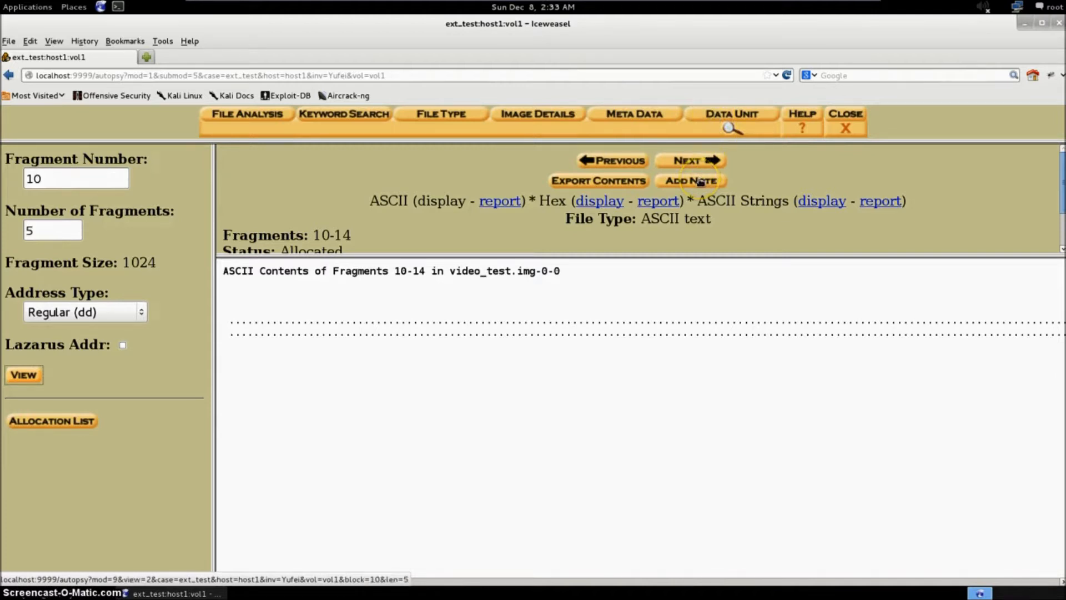
Open inode 2 from the inode allocation list in Metadata mode and review its details
left_click(636, 121)
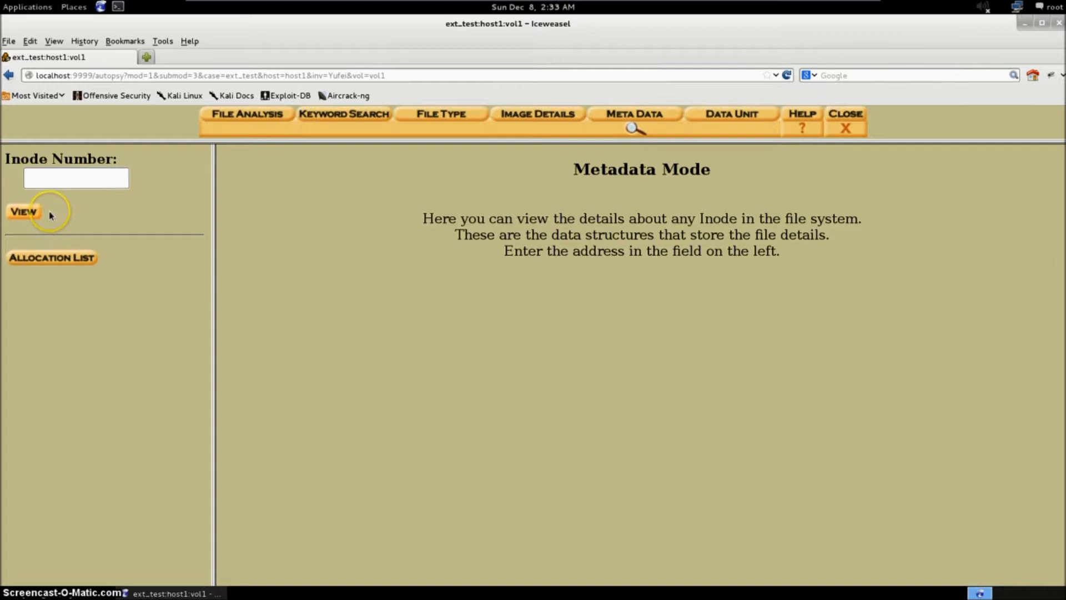
left_click(21, 258)
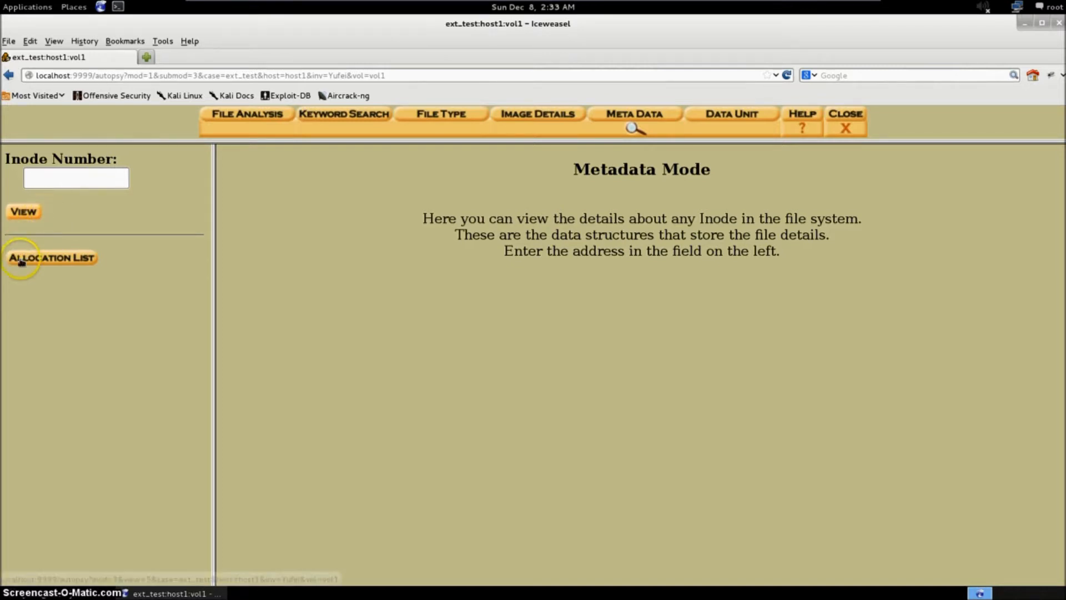
left_click(227, 225)
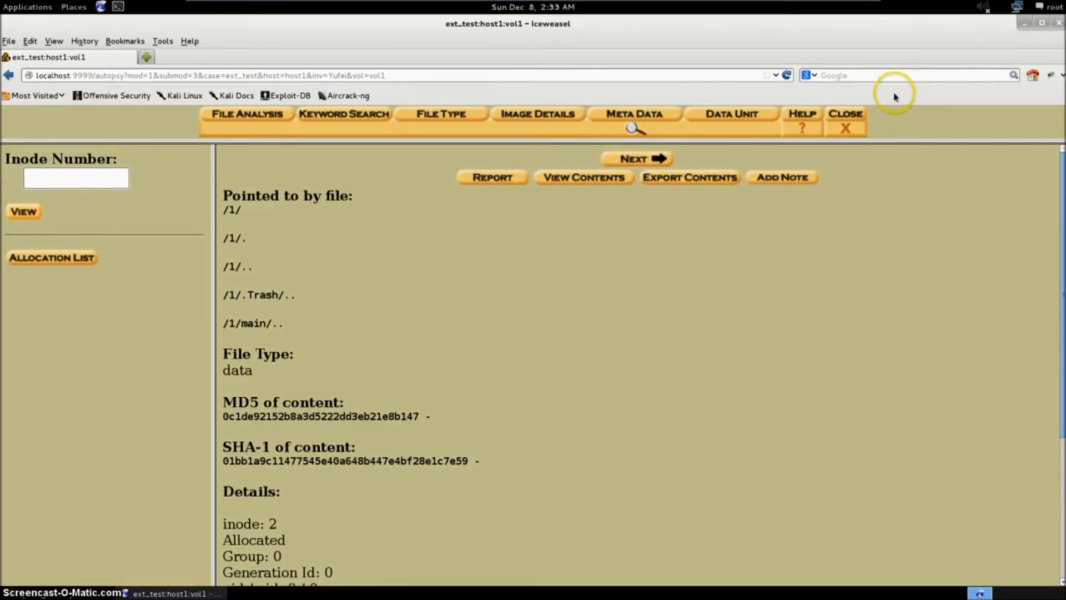
Close the volume analysis and look up the metadata address of the README~ file in the host's notes
left_click(856, 119)
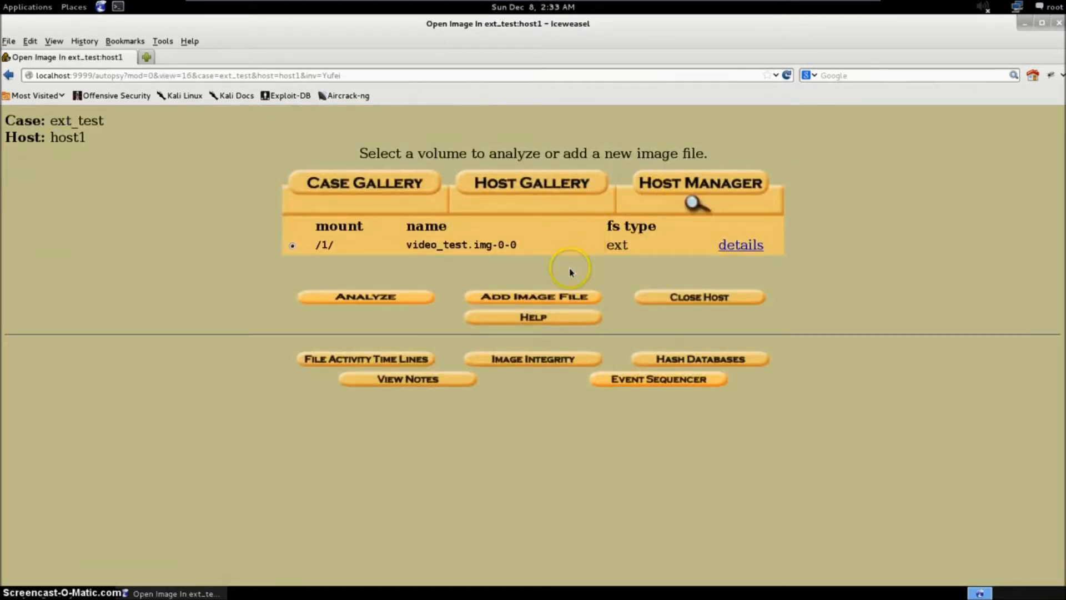
left_click(452, 381)
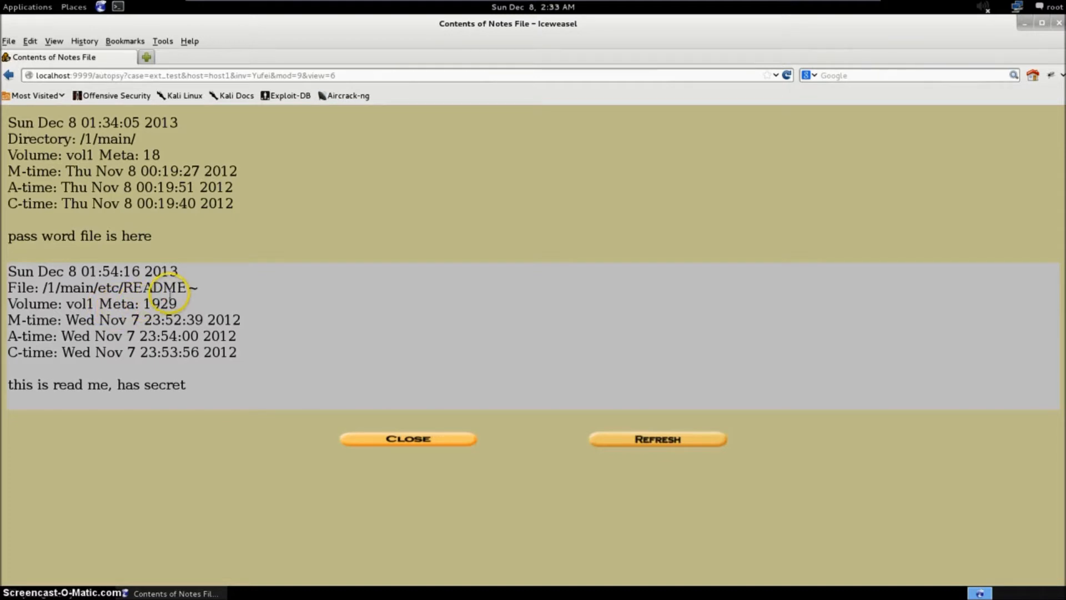
double_click(161, 303)
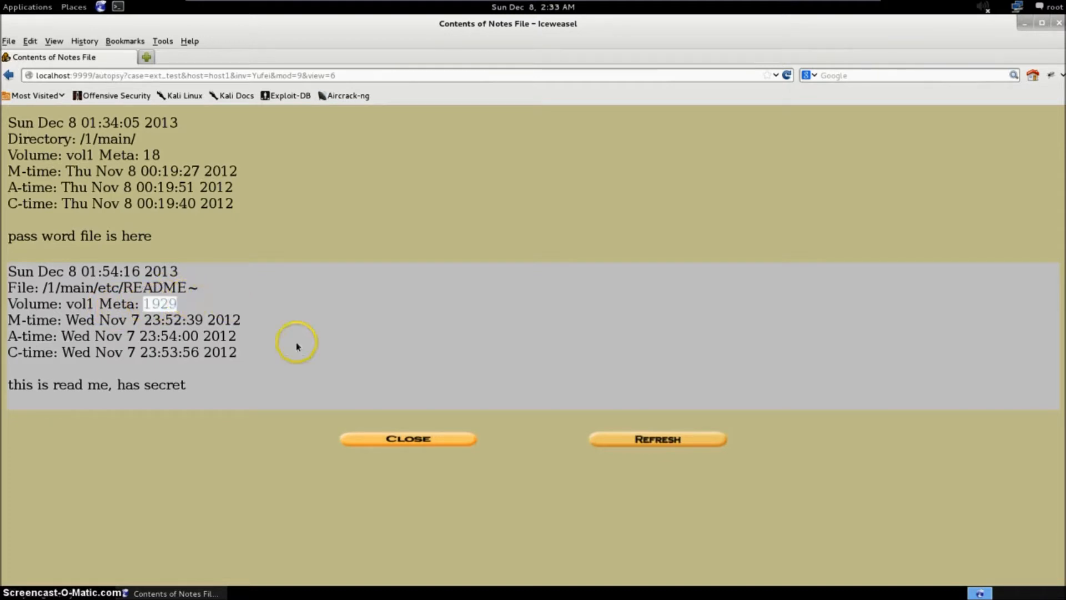
left_click(440, 442)
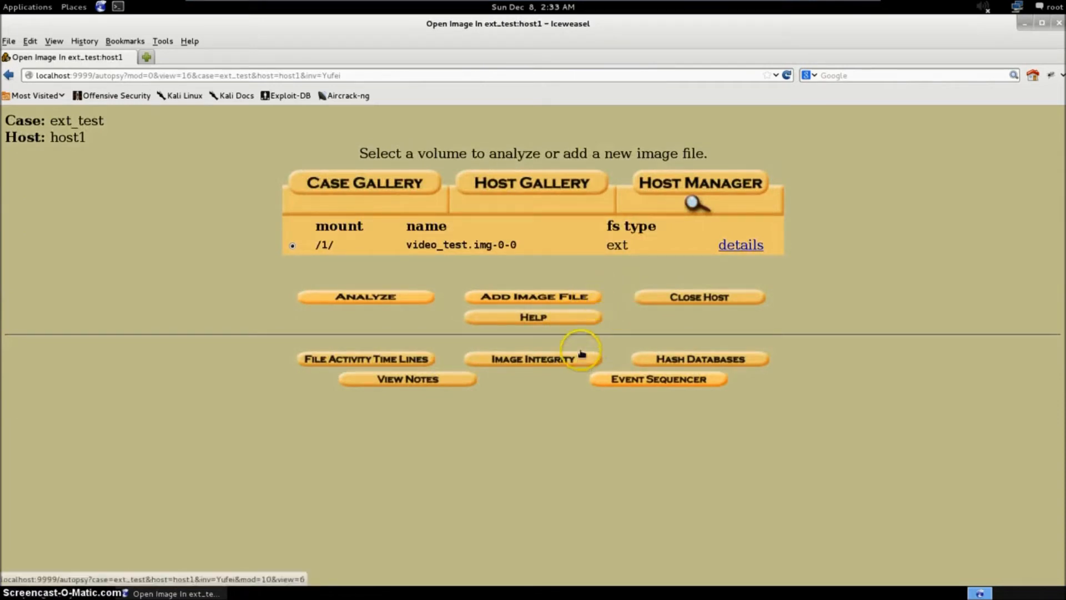
Analyze the volume in Metadata mode and review inode 1929's file path, hashes, times and block address
left_click(397, 299)
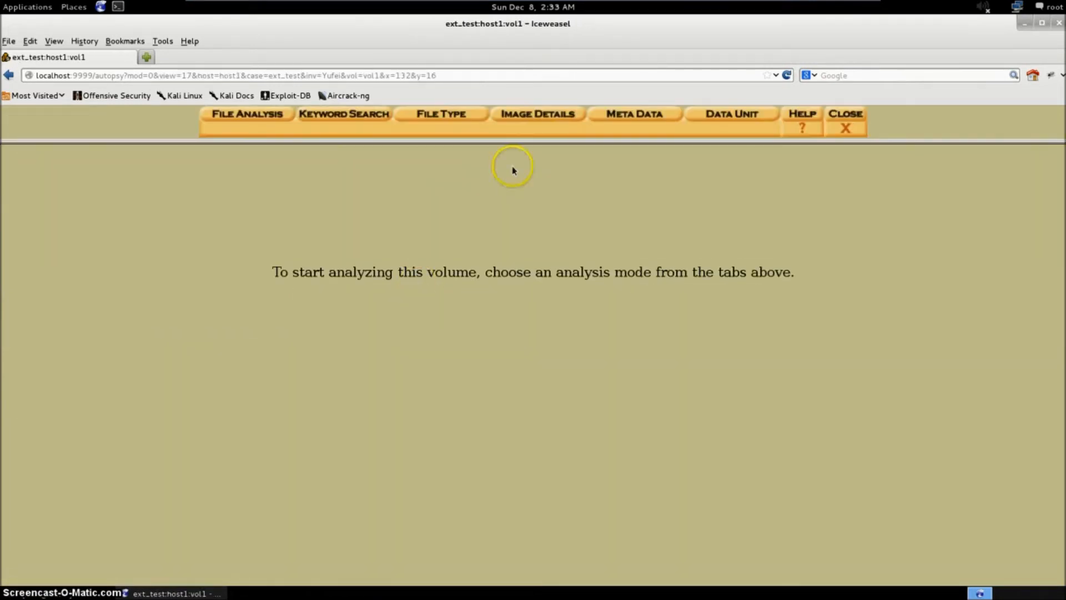
left_click(632, 120)
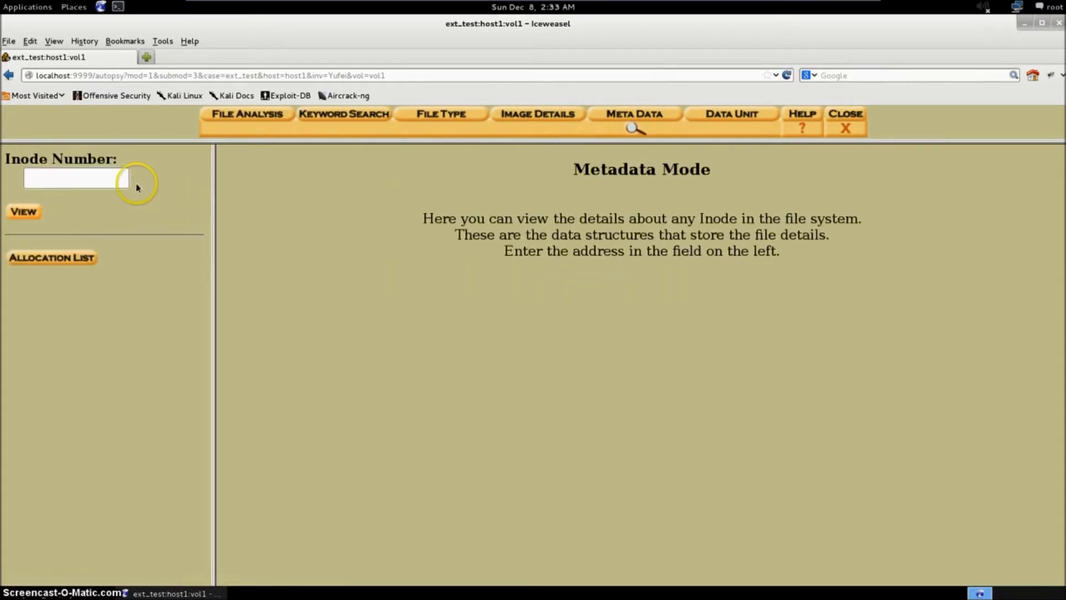
type("1929")
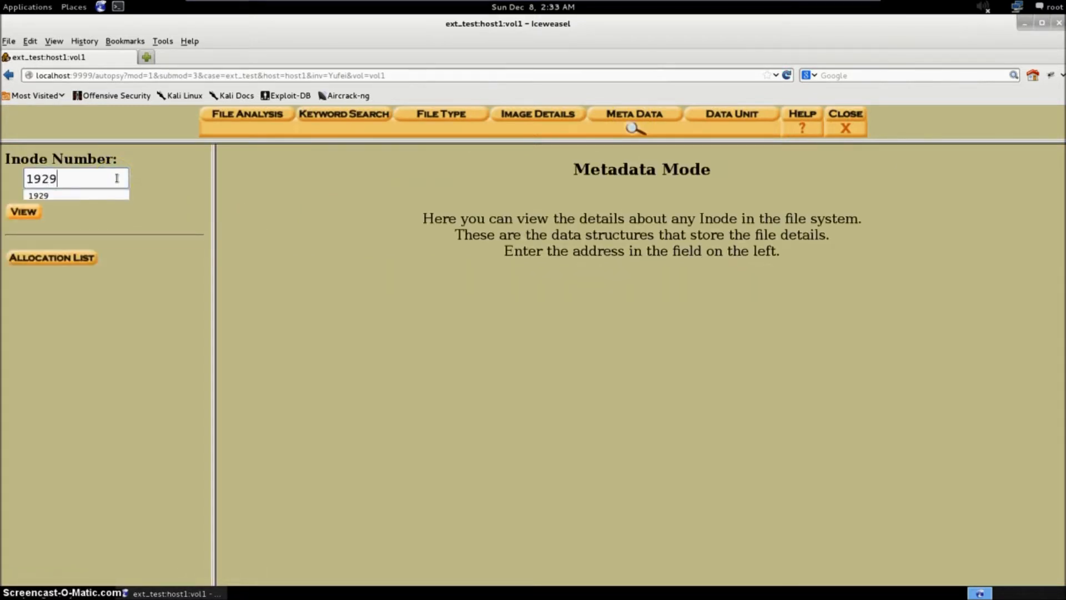
left_click(24, 214)
scroll(452, 166, "down", 4)
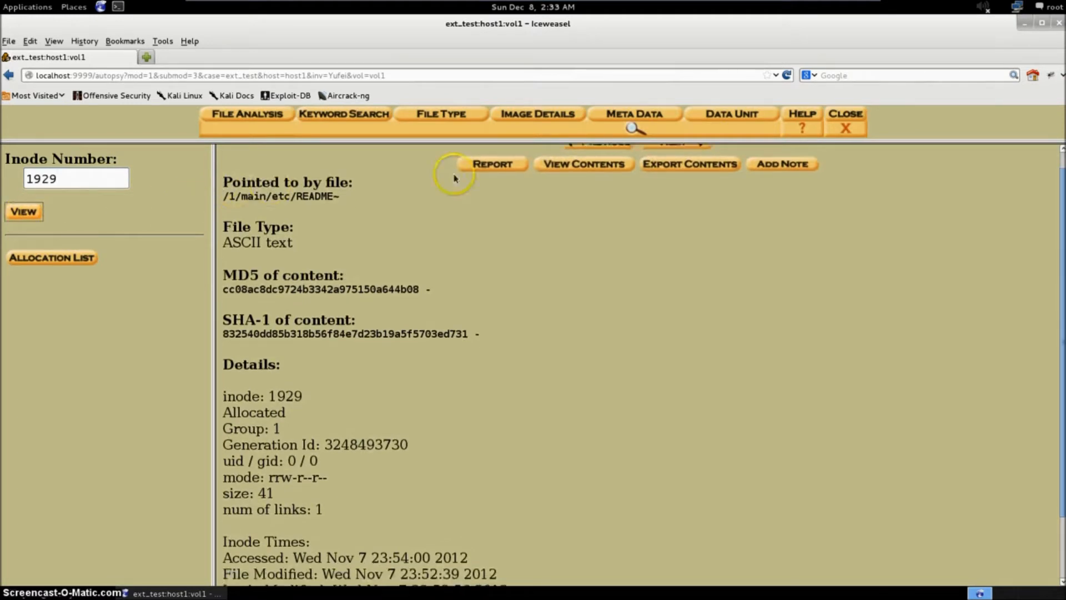
scroll(555, 177, "up", 4)
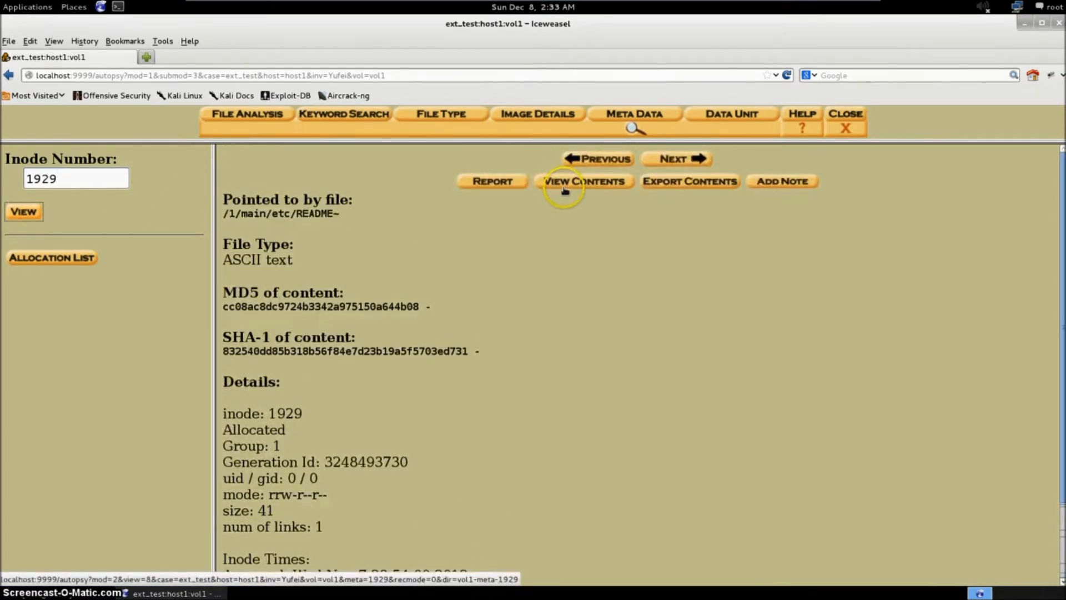
scroll(464, 326, "down", 3)
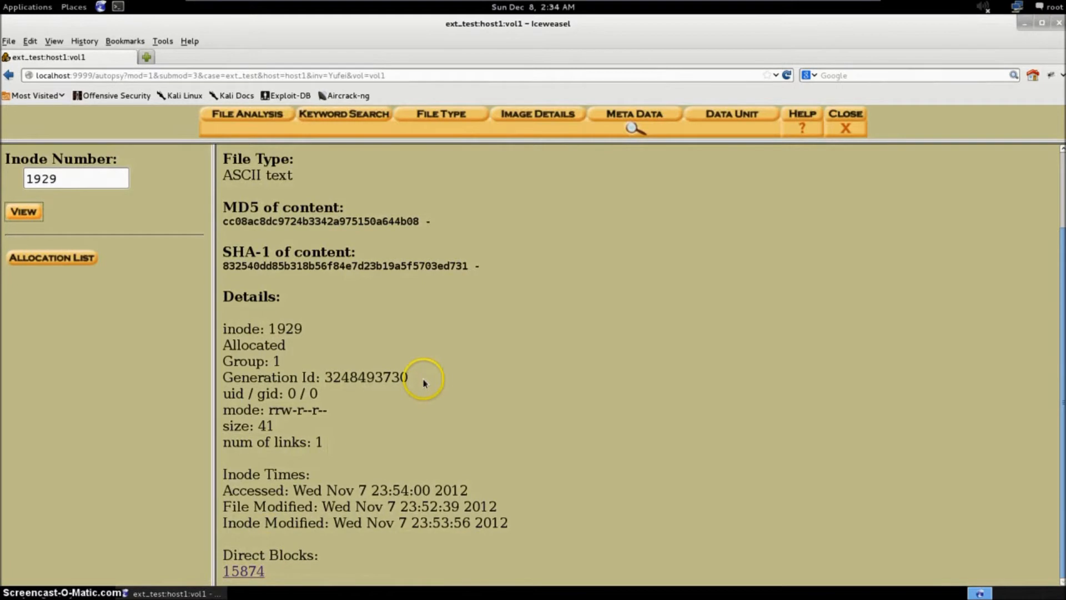
scroll(639, 146, "up", 1)
scroll(638, 146, "up", 2)
Read the contents of inode 1929 as ASCII text and close the contents page
left_click(595, 183)
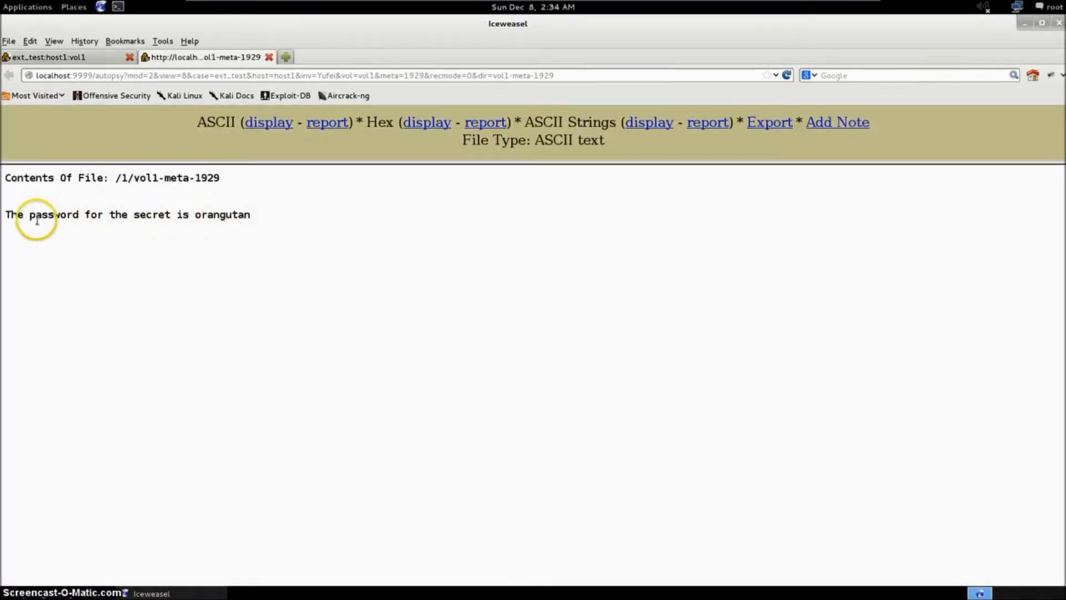
left_click_drag(5, 215, 133, 221)
left_click(247, 217)
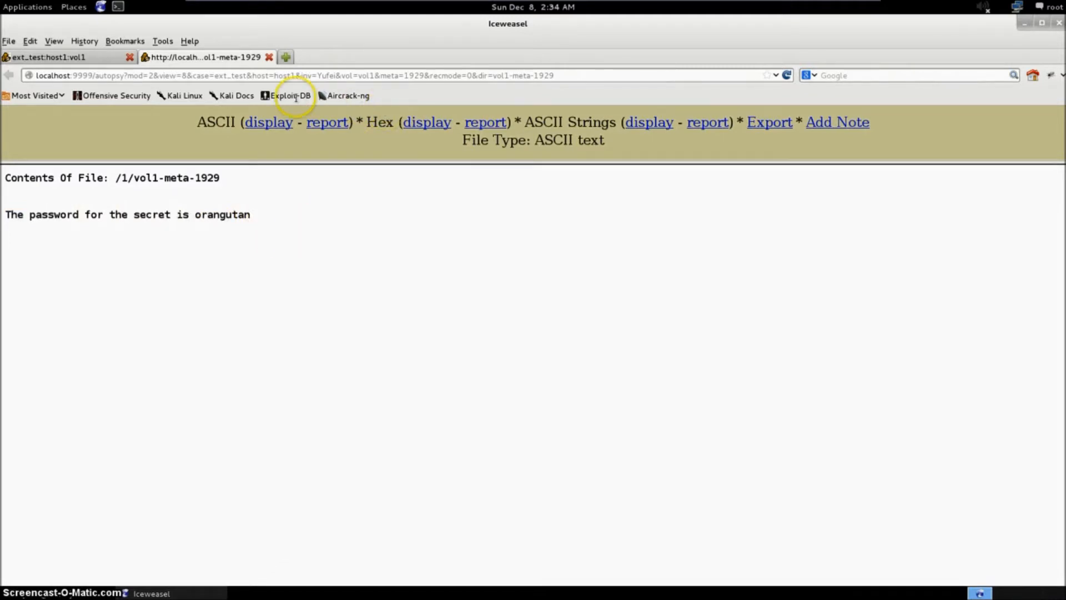
left_click(269, 56)
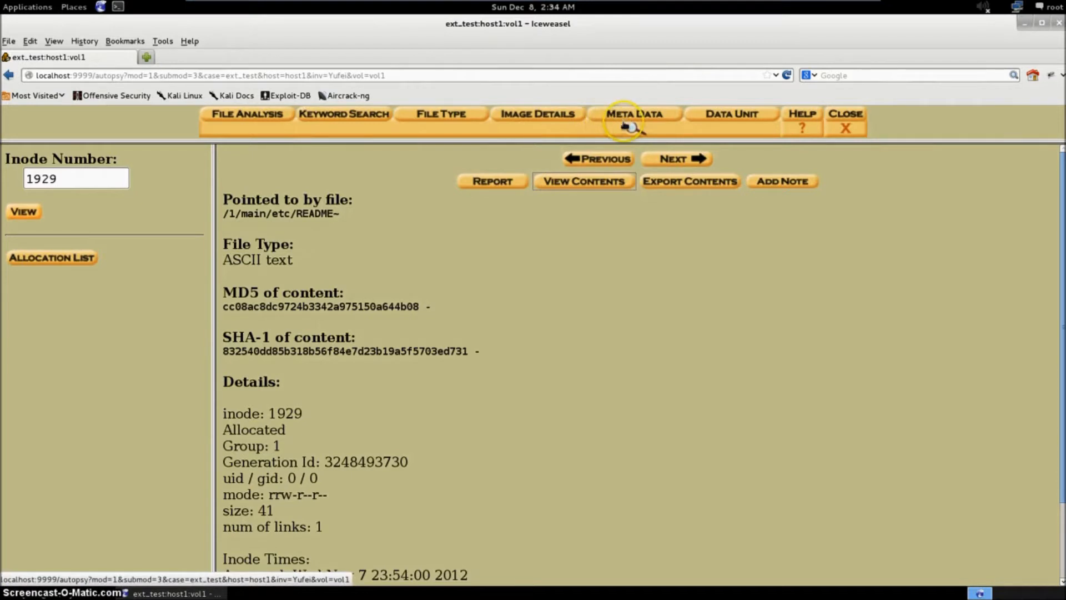
Close the volume analysis and the host, and return from the case gallery to the main menu
left_click(845, 121)
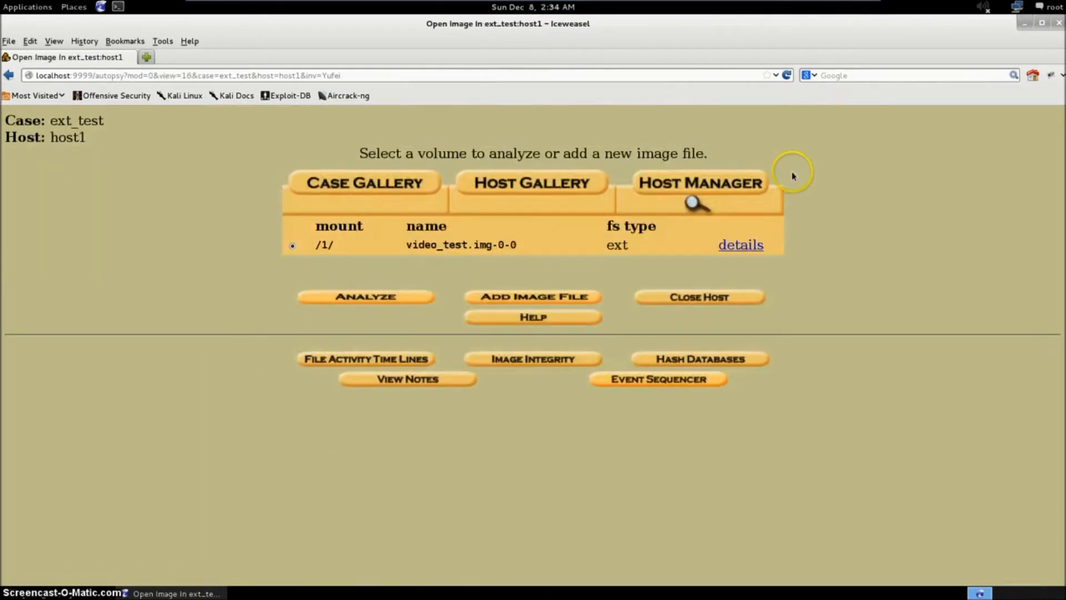
left_click(697, 294)
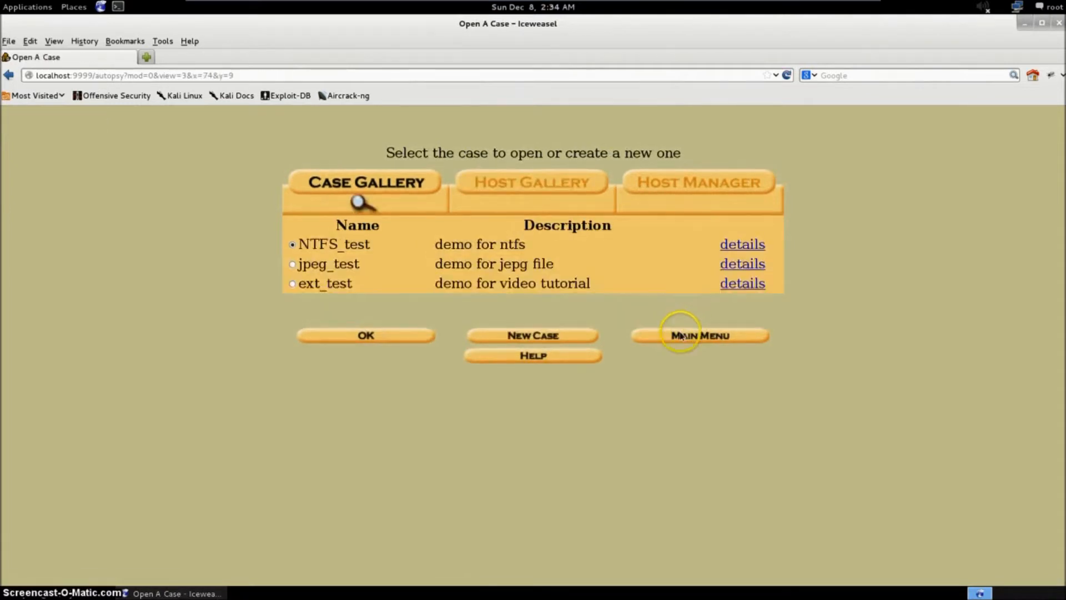
left_click(679, 336)
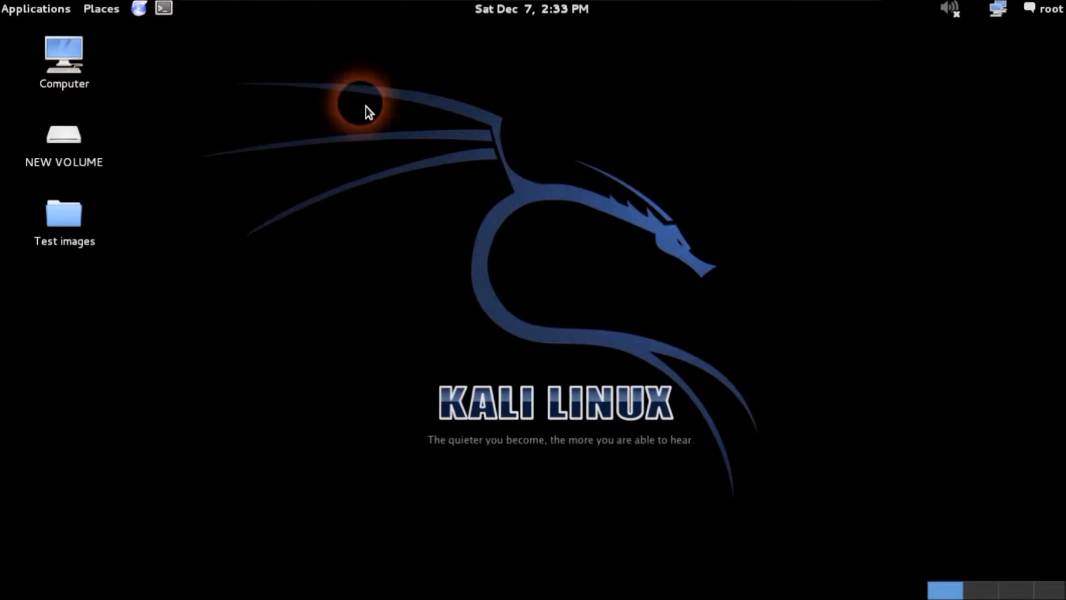
Check the attached drives in the desktop's Computer folder and close the window
double_click(66, 55)
left_click_drag(273, 91, 499, 103)
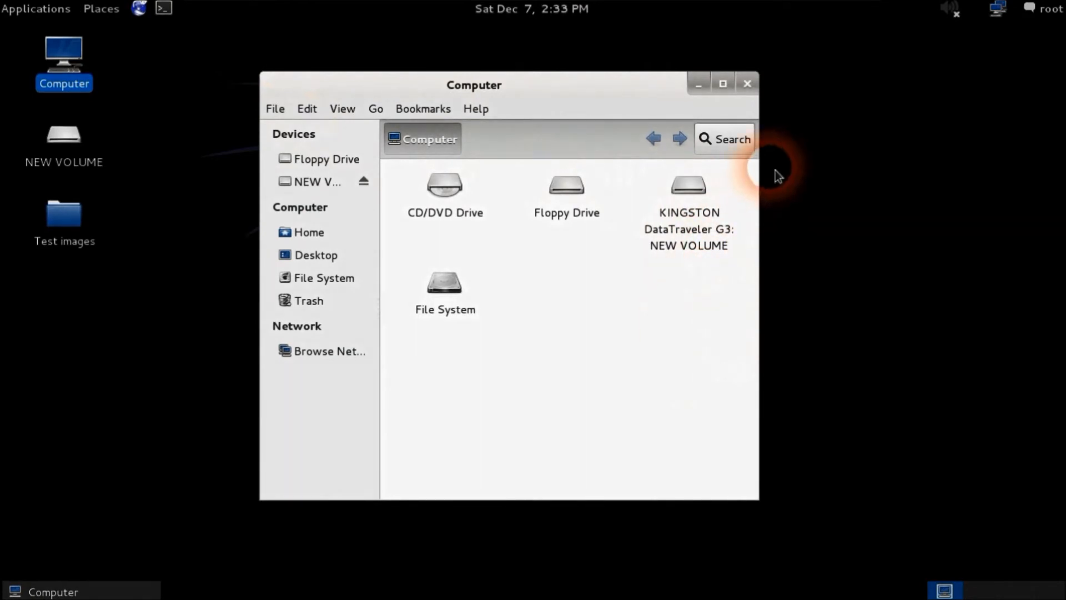
left_click(761, 84)
Launch GParted from a terminal and display the partitions of the /dev/sdb drive
left_click(163, 8)
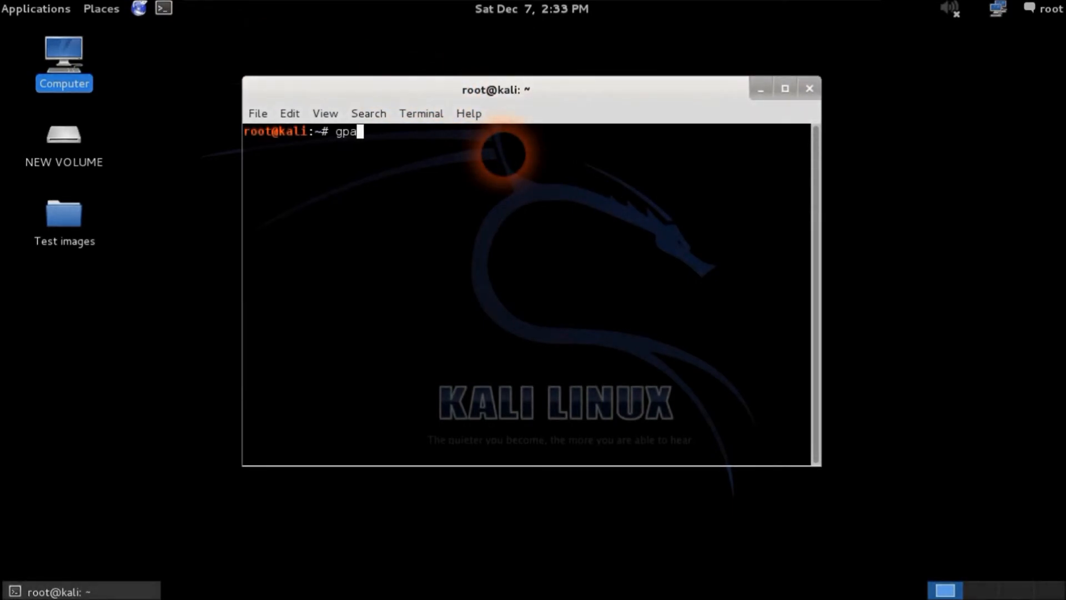
key("Return")
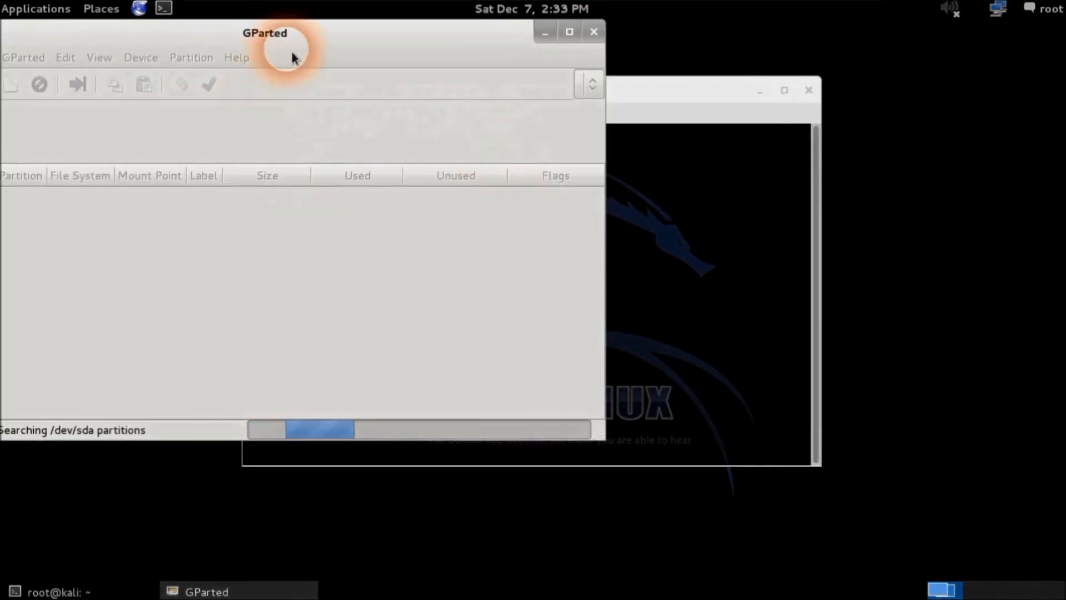
left_click_drag(305, 35, 552, 97)
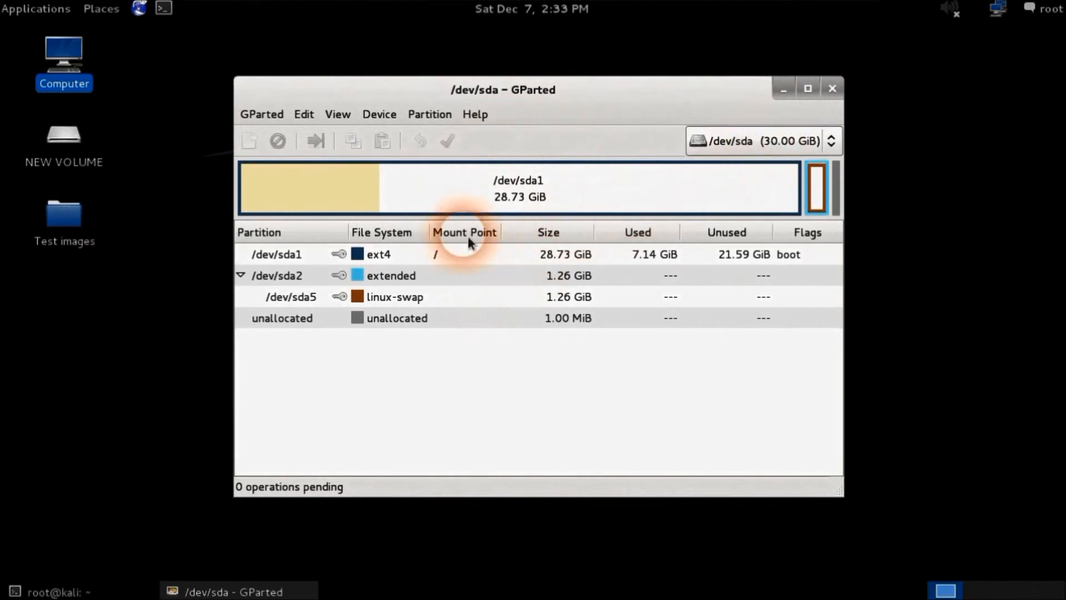
left_click(783, 140)
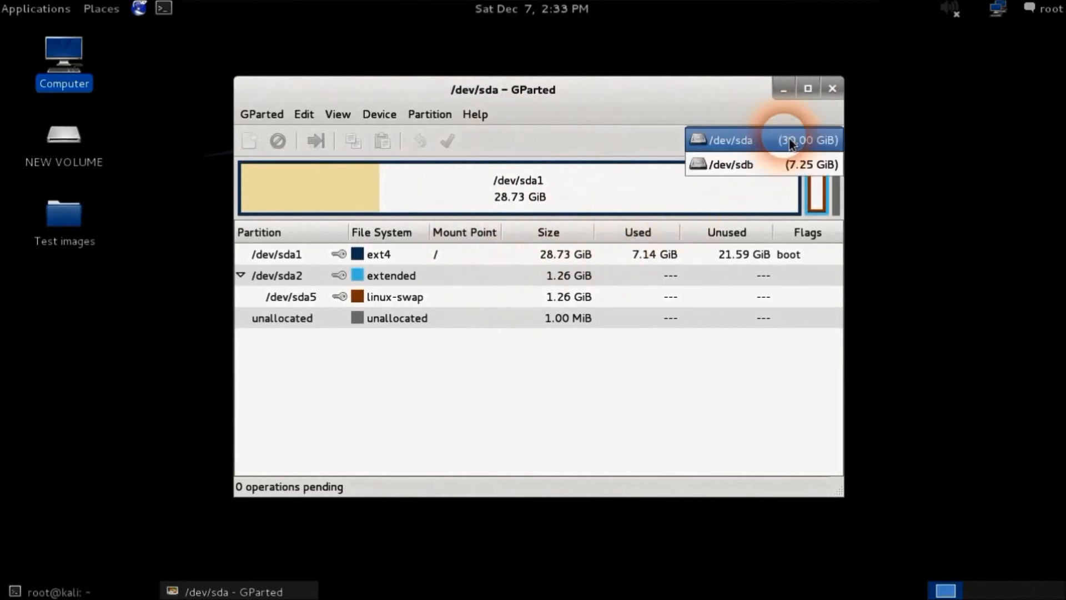
left_click(794, 172)
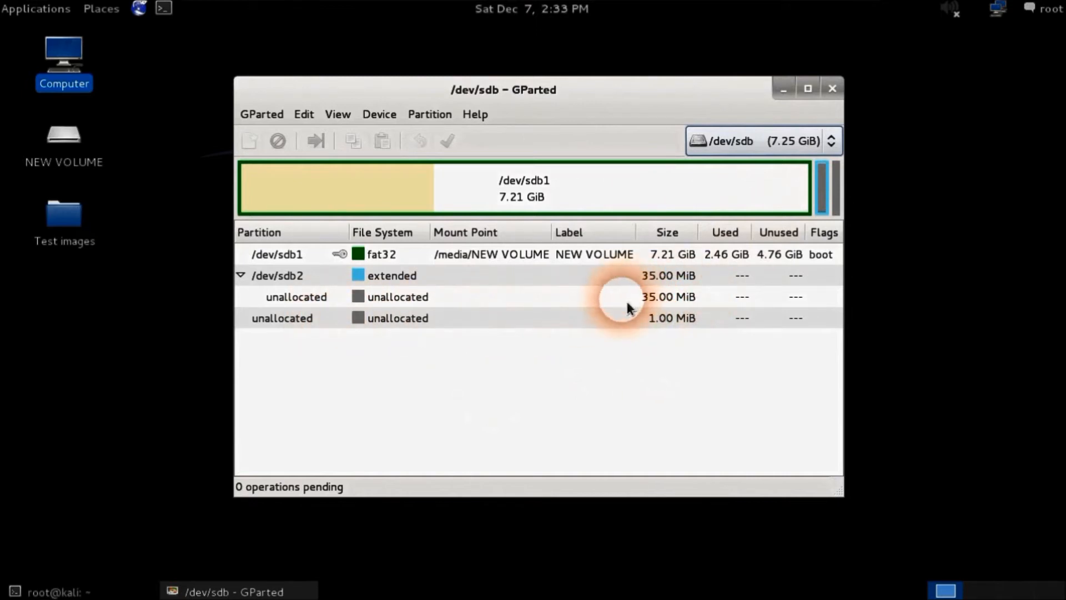
Queue a new 15 MiB logical ext3 partition in the 35 MiB unallocated space inside the extended partition /dev/sdb2
right_click(452, 304)
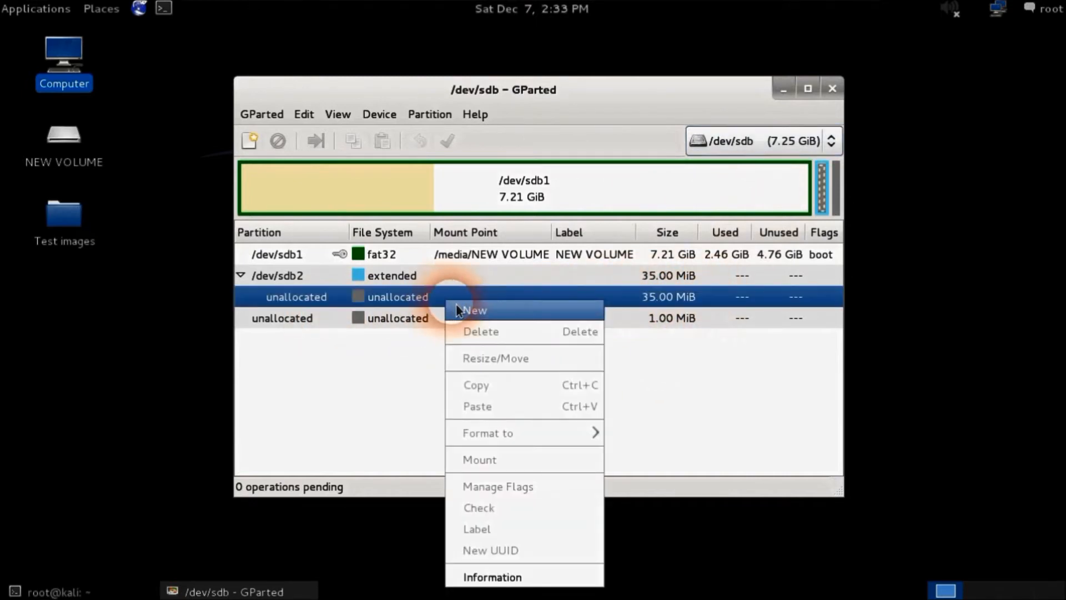
left_click(532, 309)
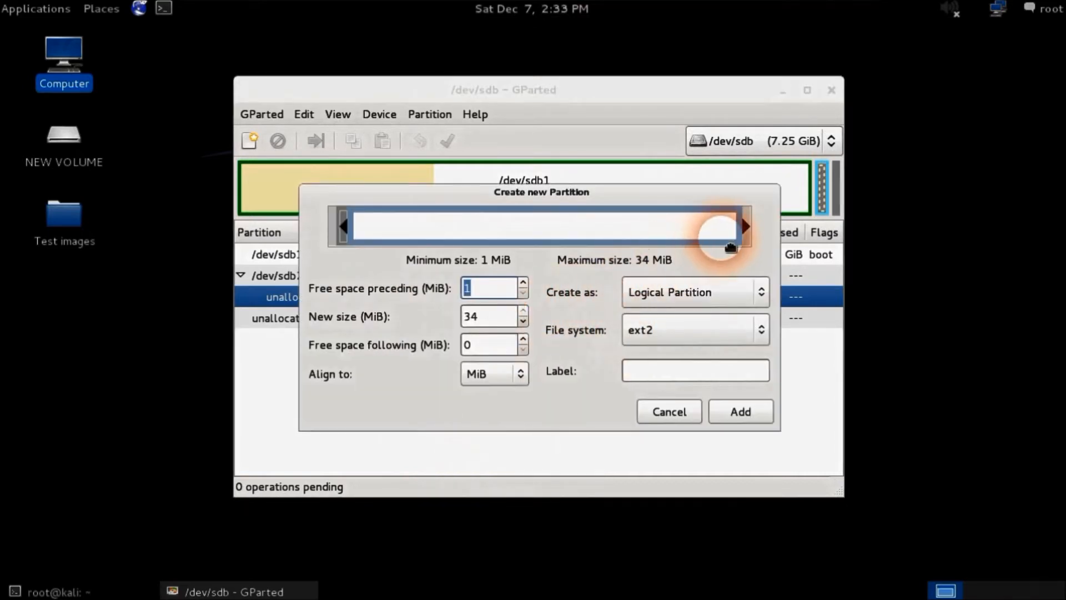
left_click_drag(756, 238, 600, 227)
left_click(508, 324)
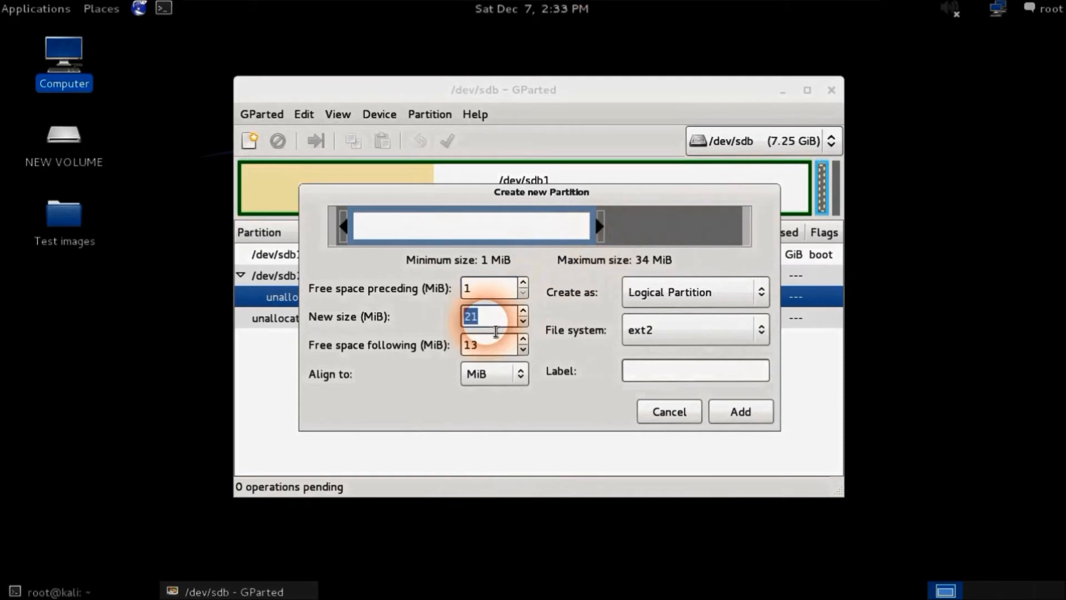
left_click(689, 340)
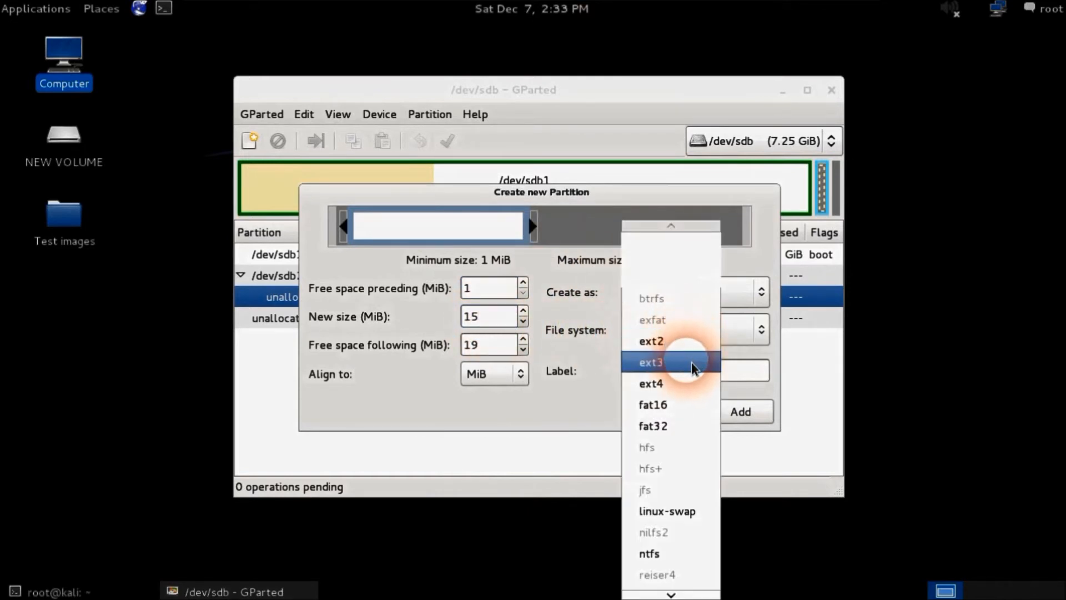
left_click(691, 361)
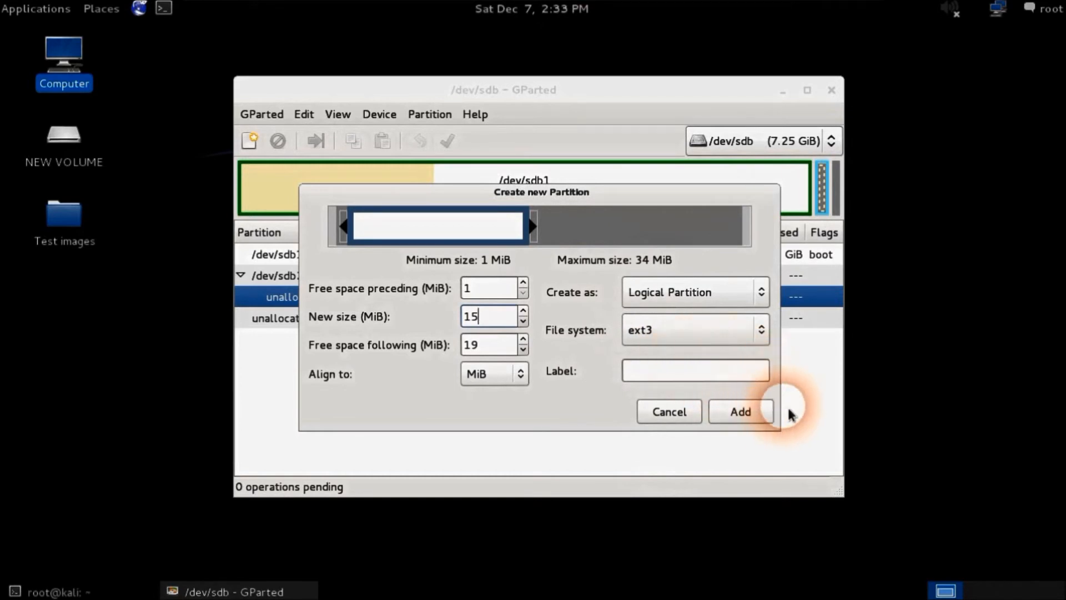
left_click(743, 413)
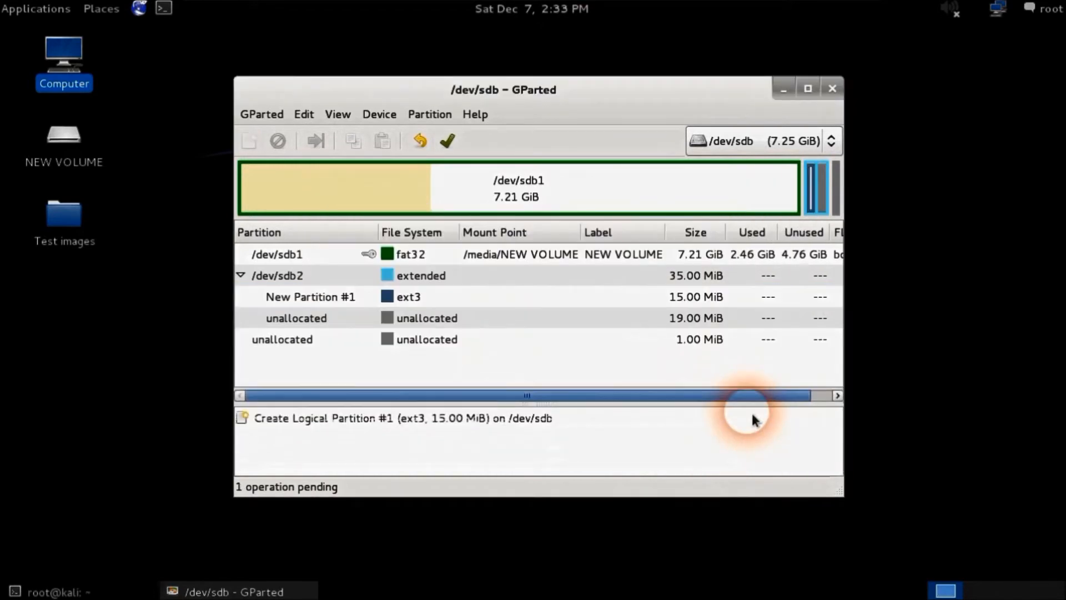
Apply the pending partition creation to /dev/sdb, check its progress details, and close GParted
left_click(449, 142)
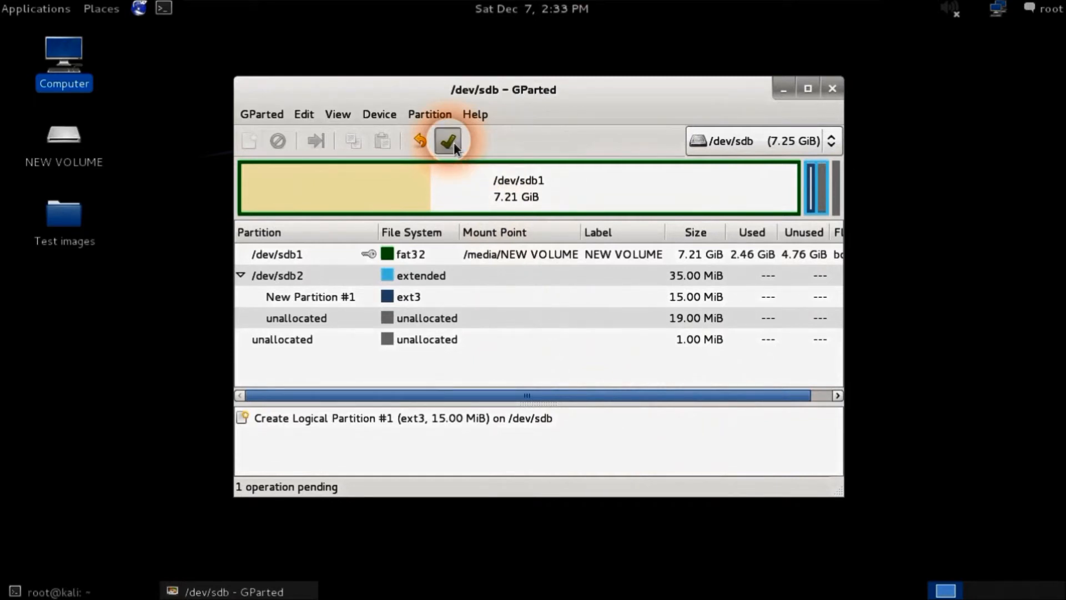
left_click(717, 356)
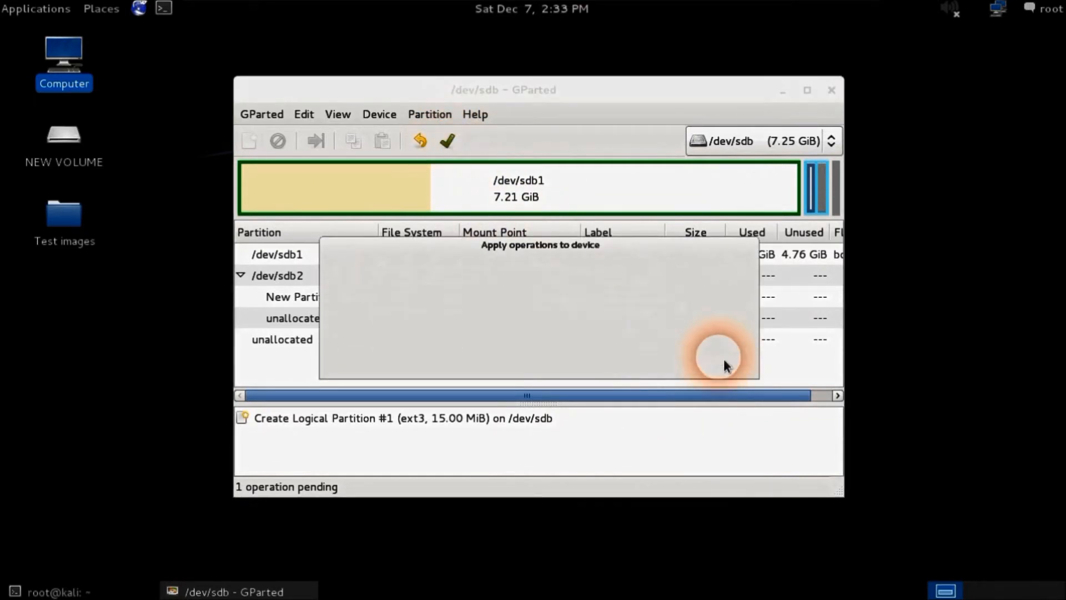
left_click(369, 401)
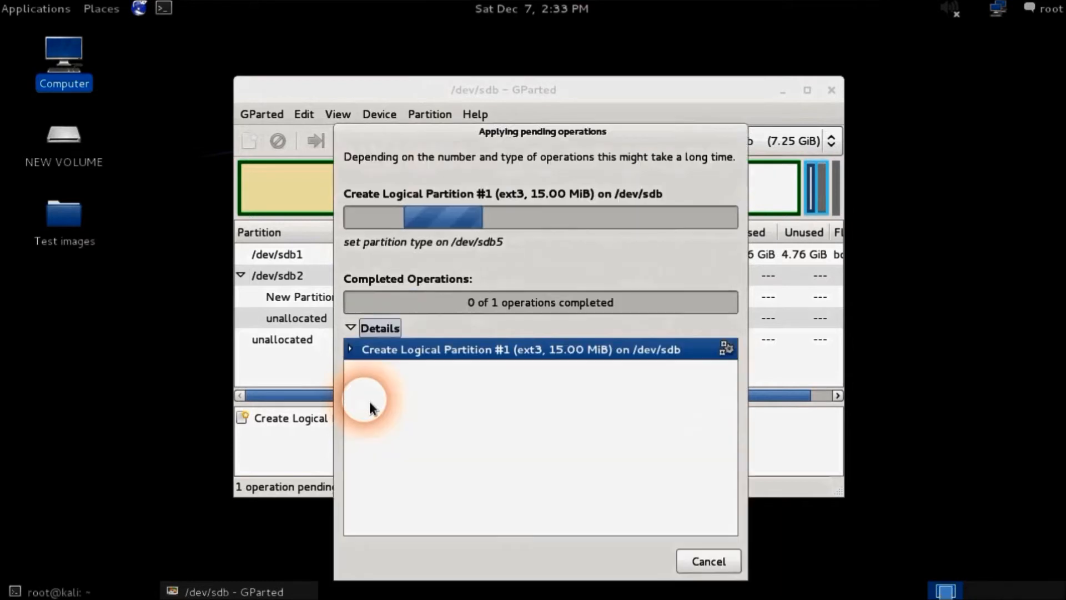
left_click(383, 332)
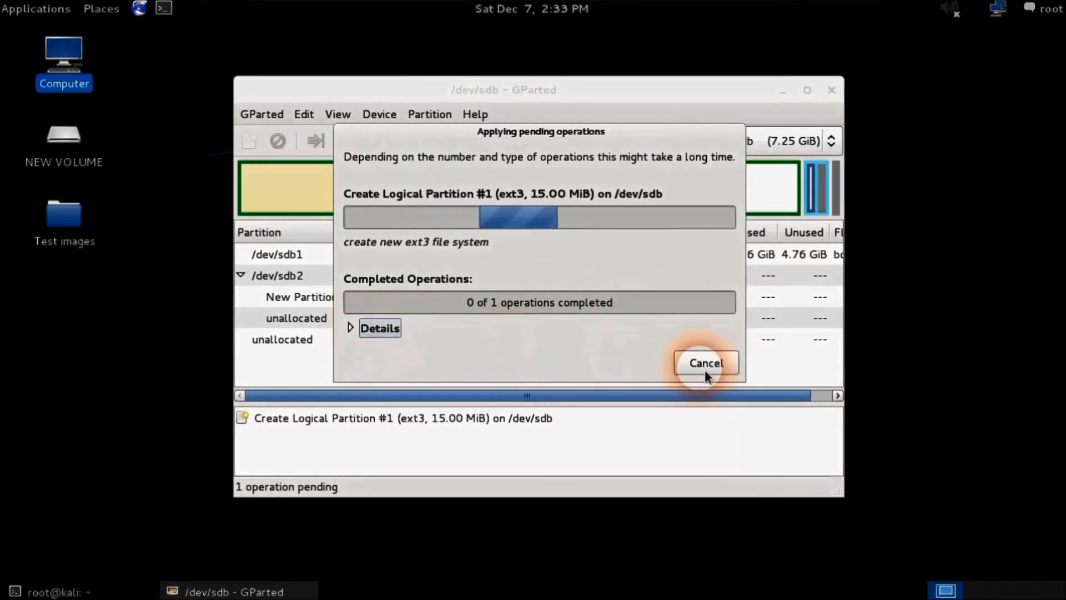
left_click(694, 279)
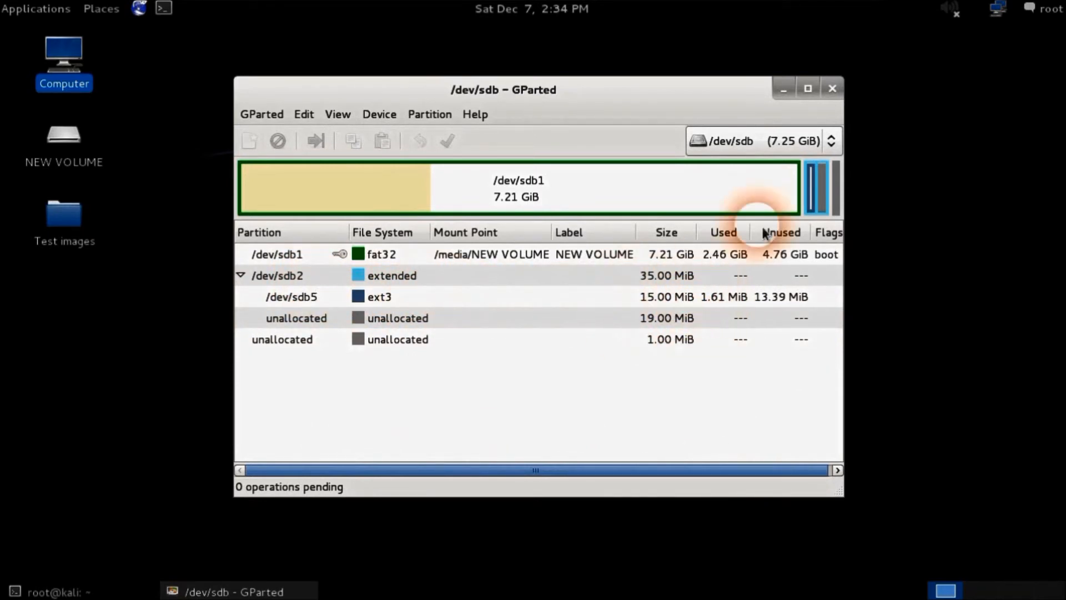
left_click(837, 88)
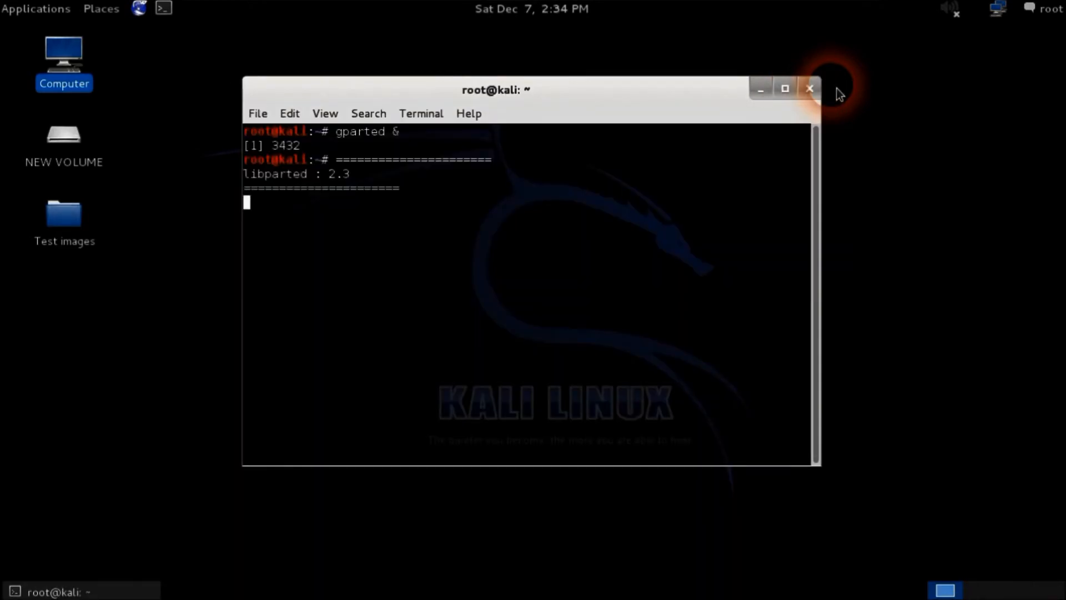
Arrange two Computer file windows side by side and open the KINGSTON NEW VOLUME drive in one of them
double_click(78, 49)
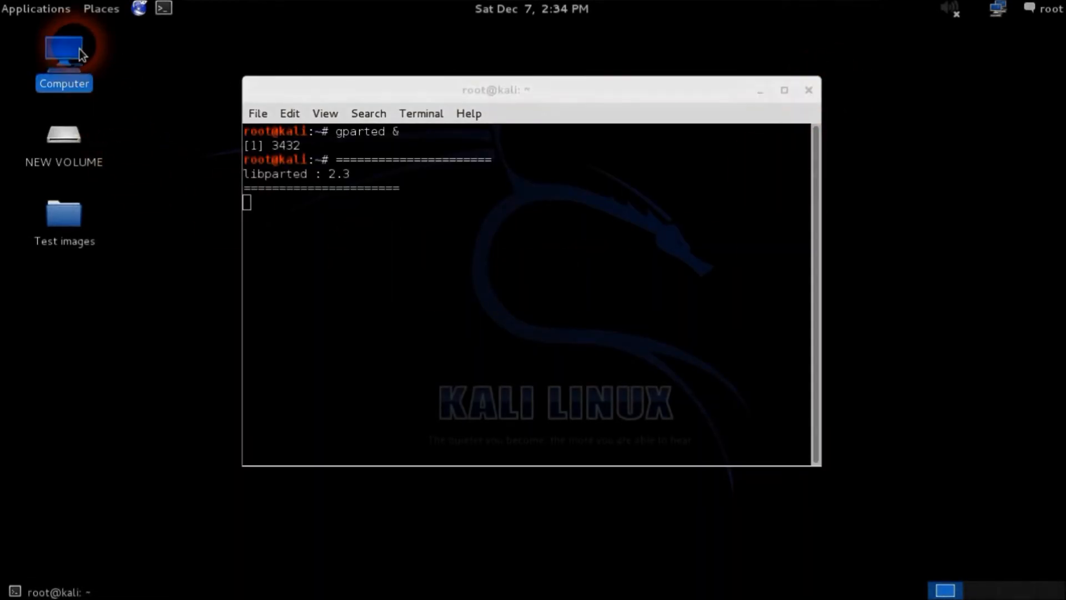
left_click_drag(217, 36, 751, 100)
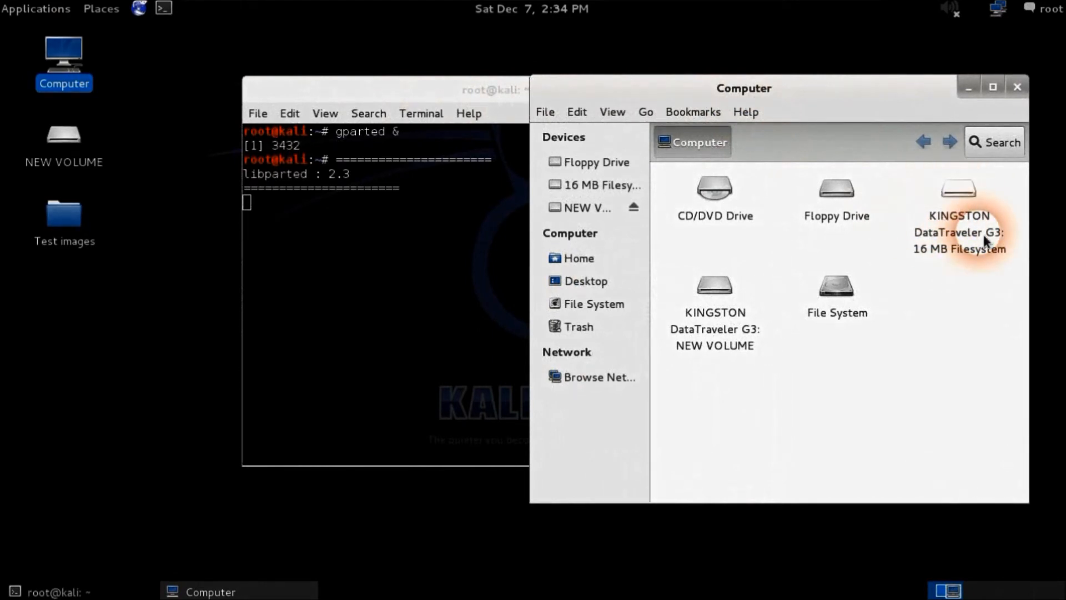
double_click(75, 55)
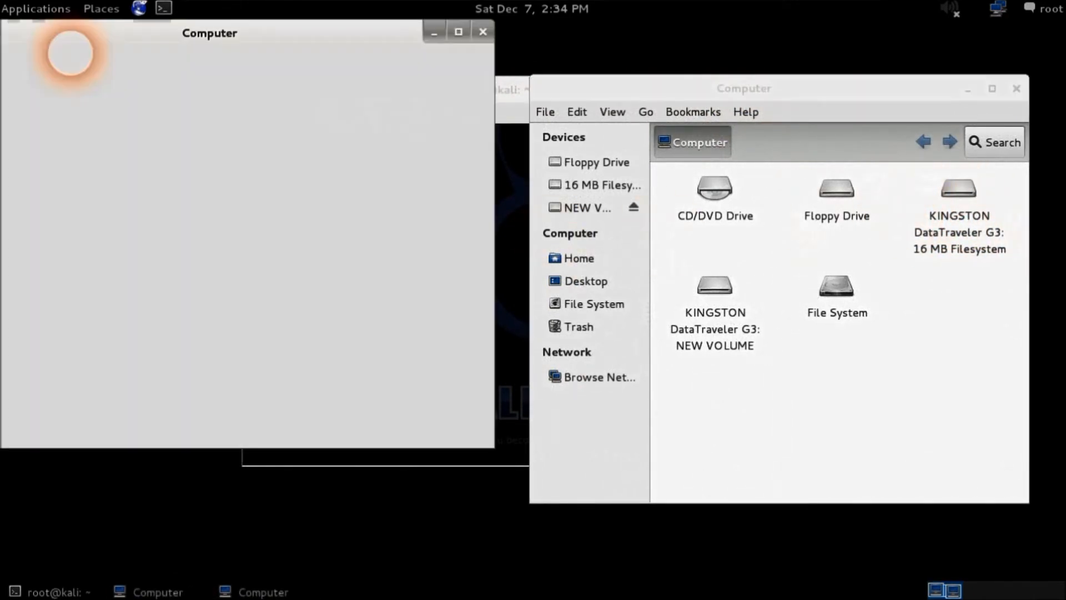
left_click_drag(245, 42, 272, 102)
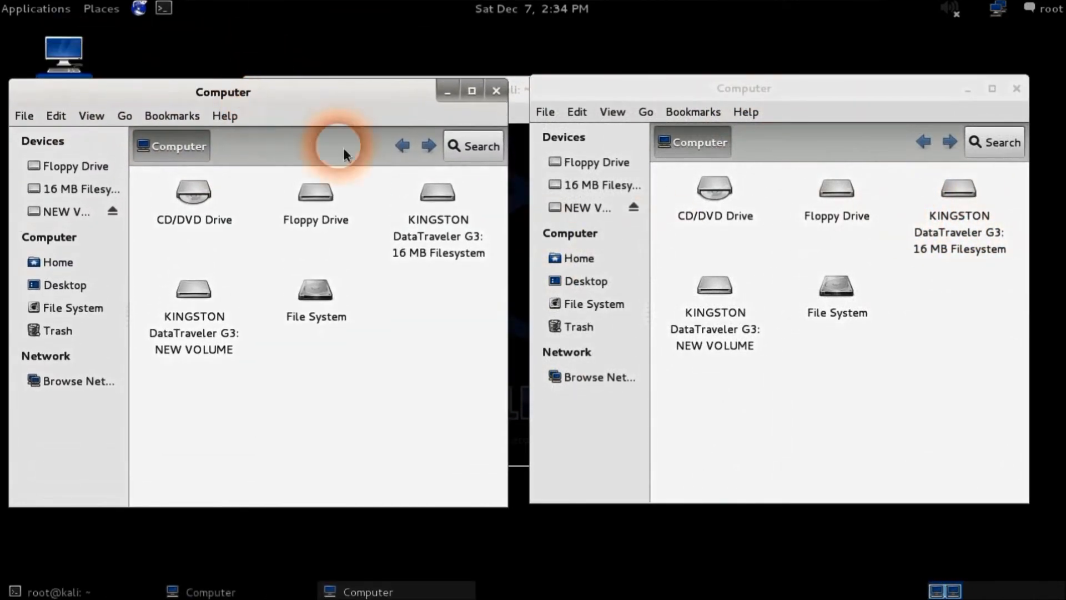
left_click(239, 330)
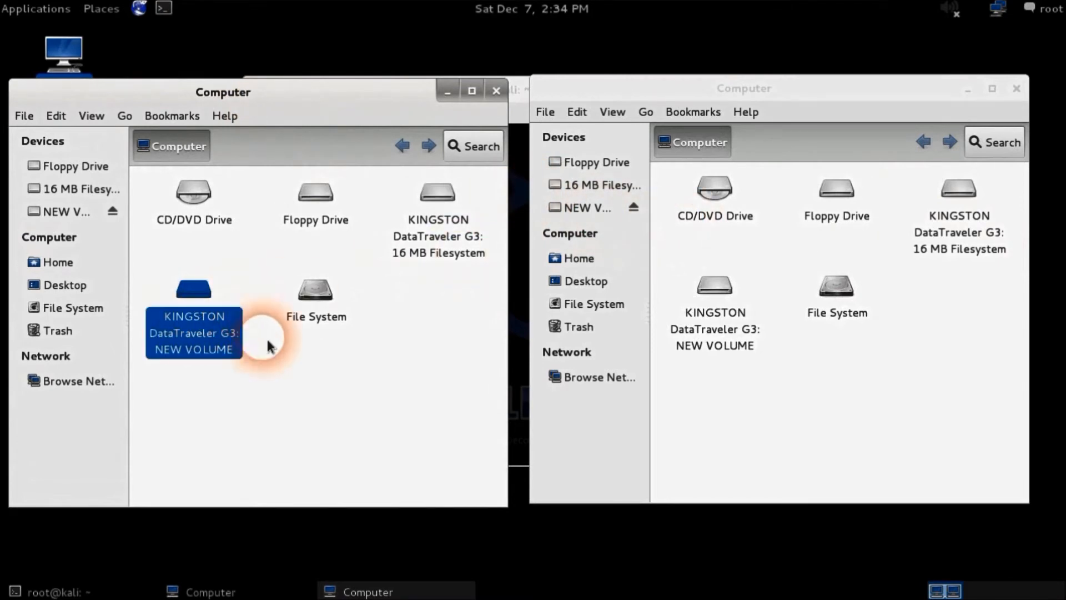
double_click(213, 300)
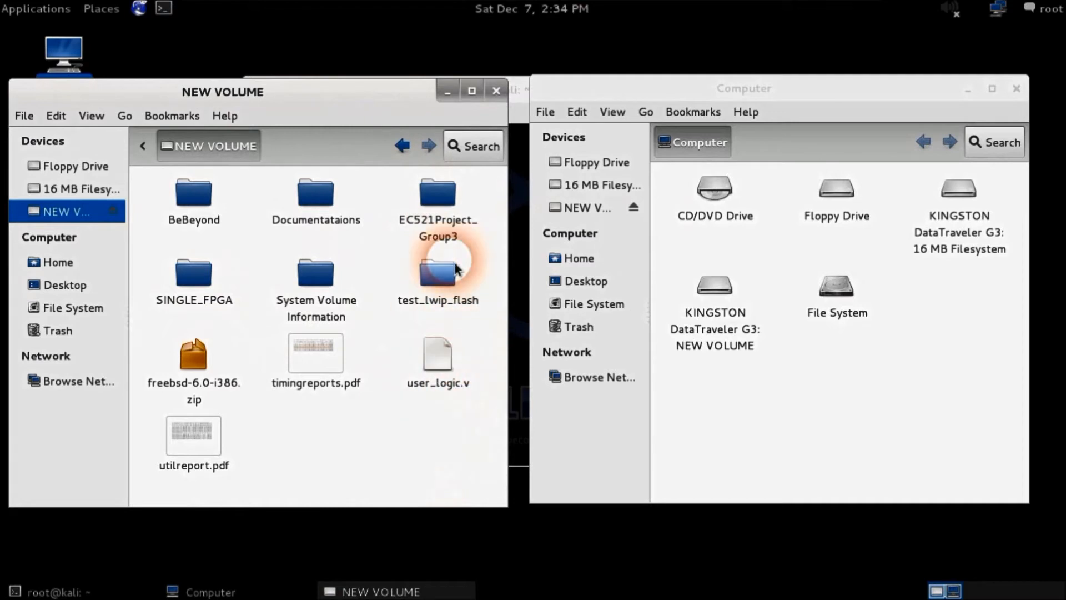
Copy the EC521Project_Group3 folder from NEW VOLUME to the root of the 16 MB Filesystem drive
right_click(431, 197)
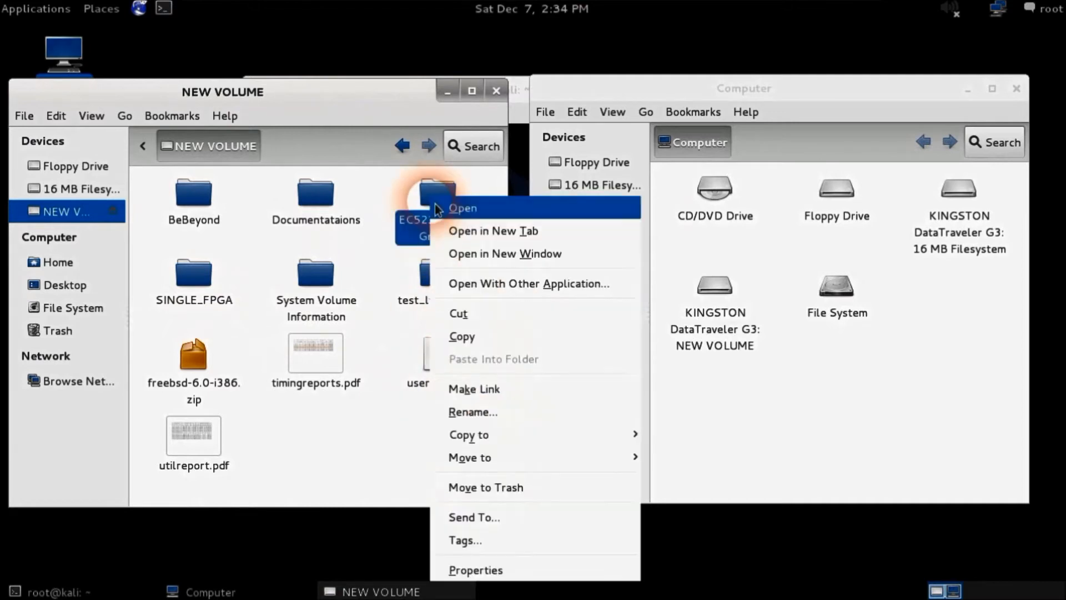
left_click(504, 340)
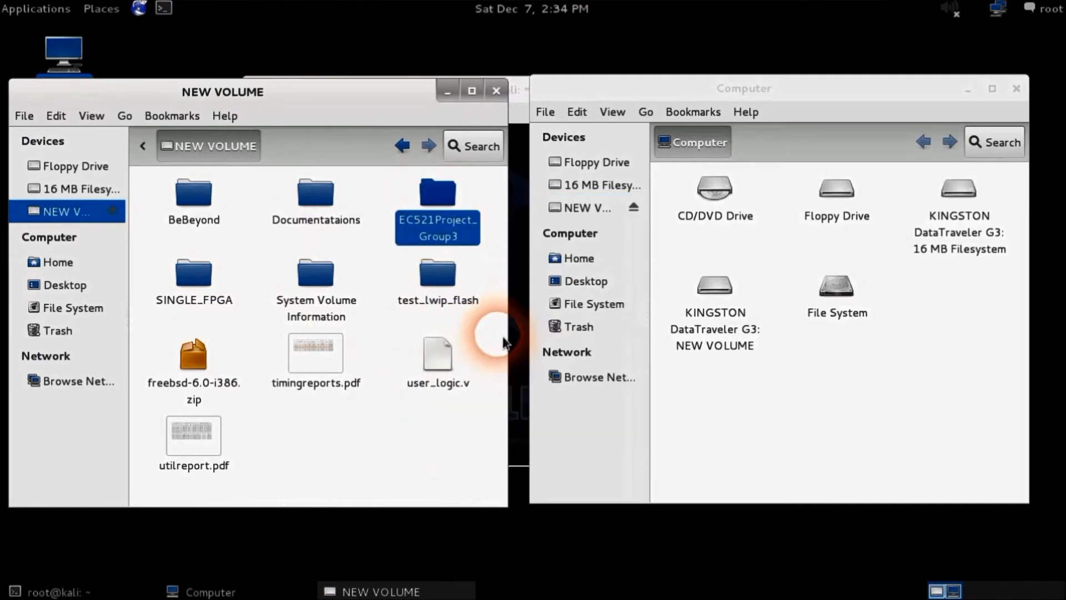
left_click(968, 197)
double_click(968, 197)
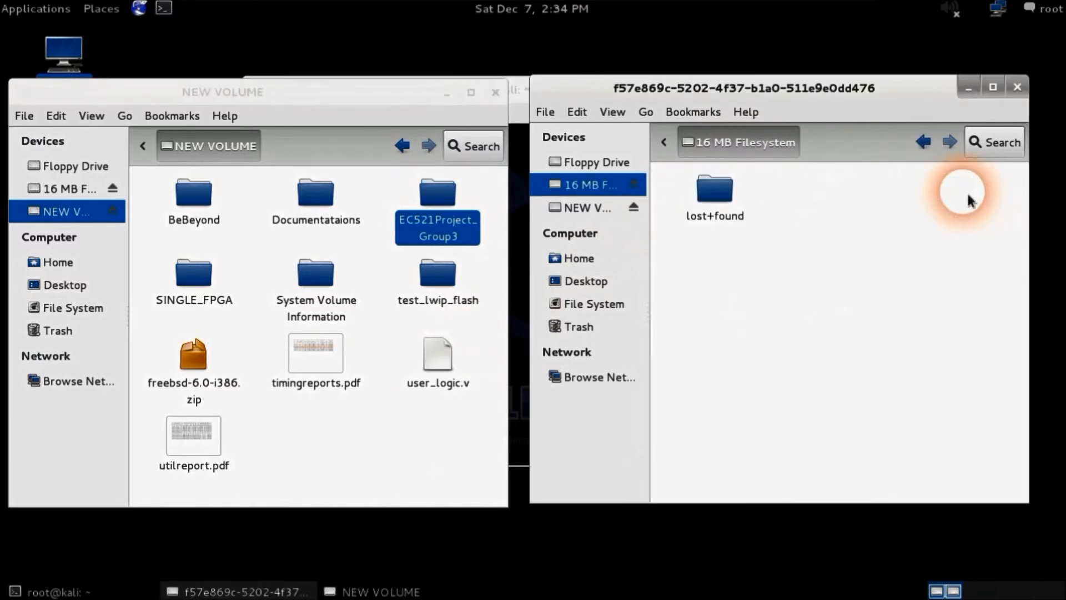
right_click(851, 240)
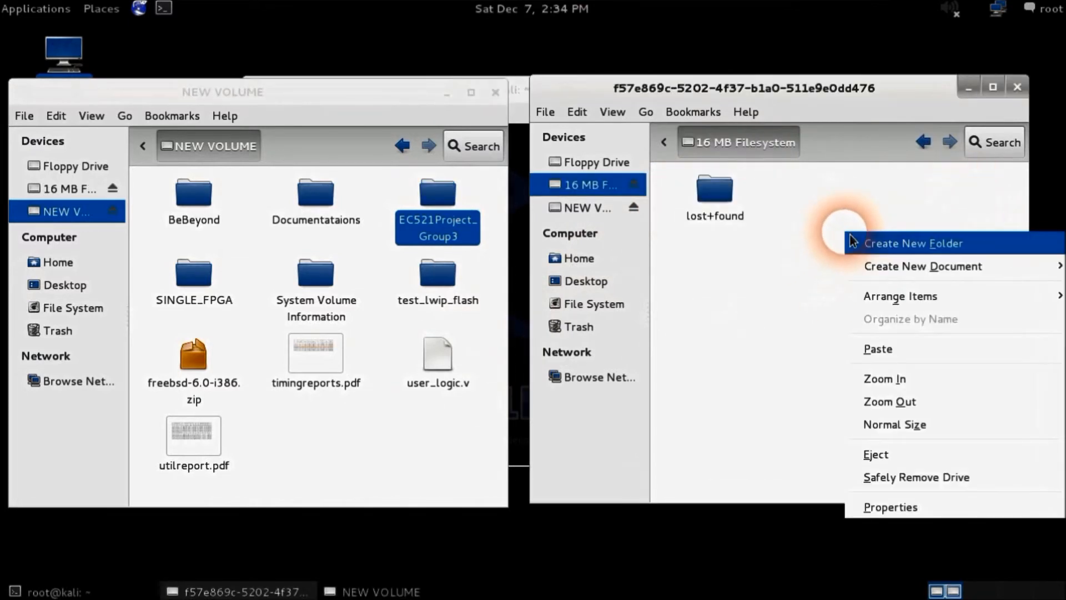
left_click(900, 349)
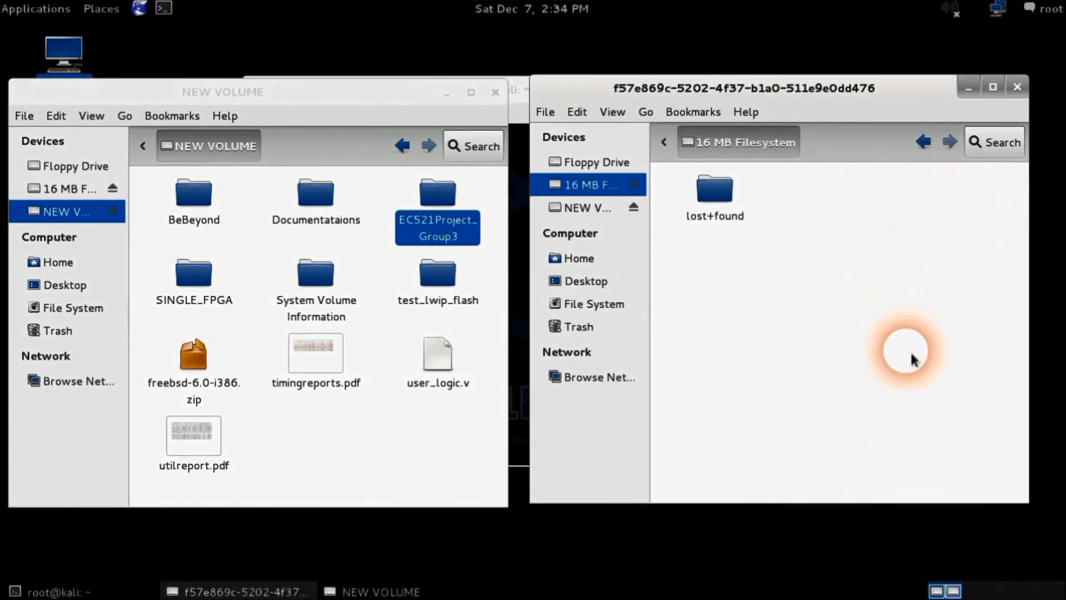
left_click(855, 306)
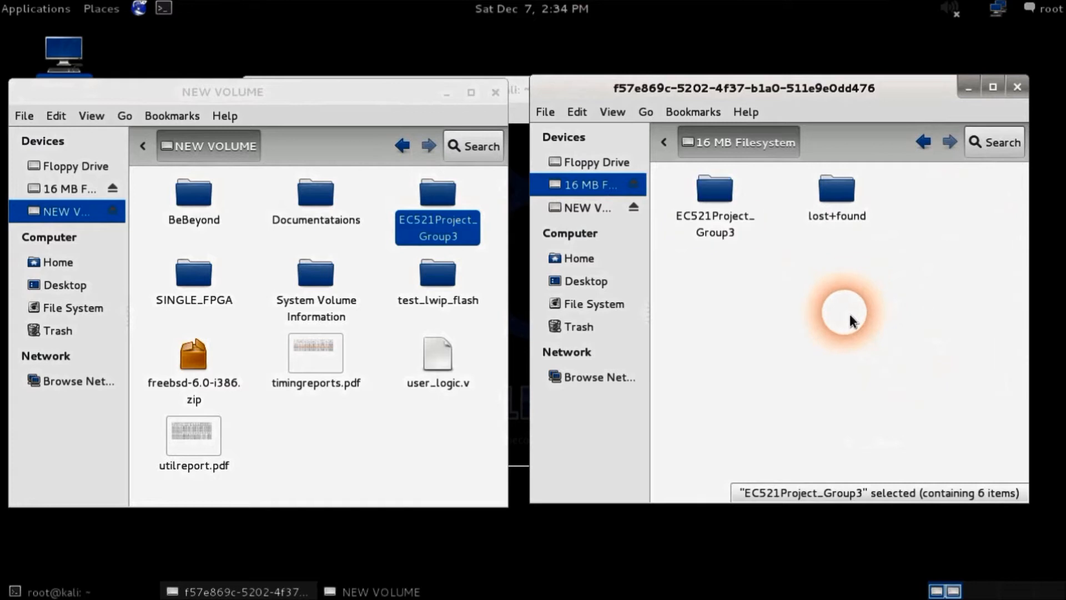
Create a folder named etc on the 16 MB Filesystem drive
right_click(808, 319)
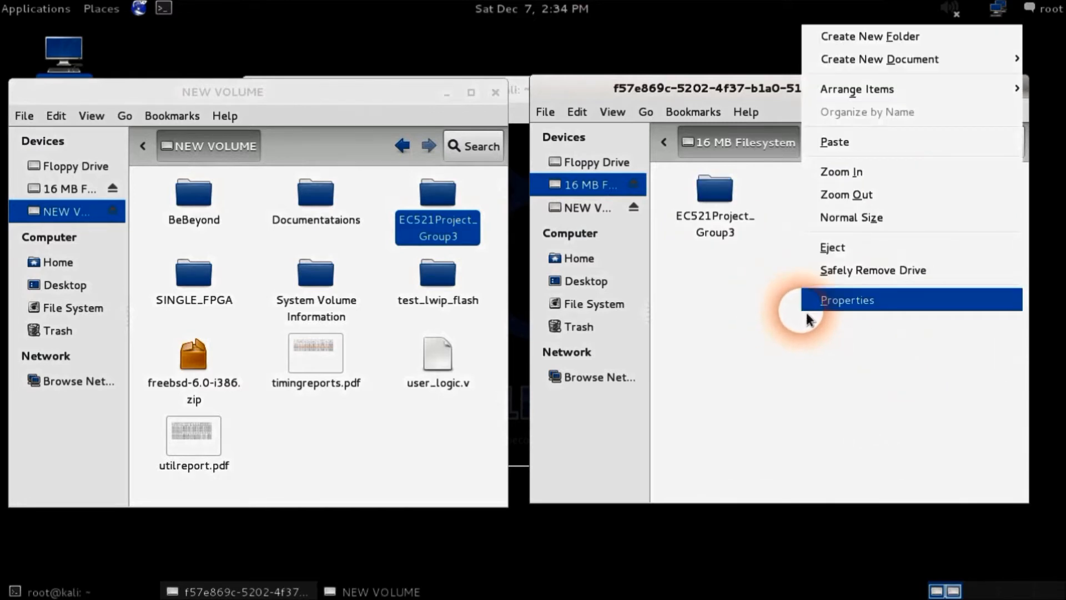
left_click(902, 38)
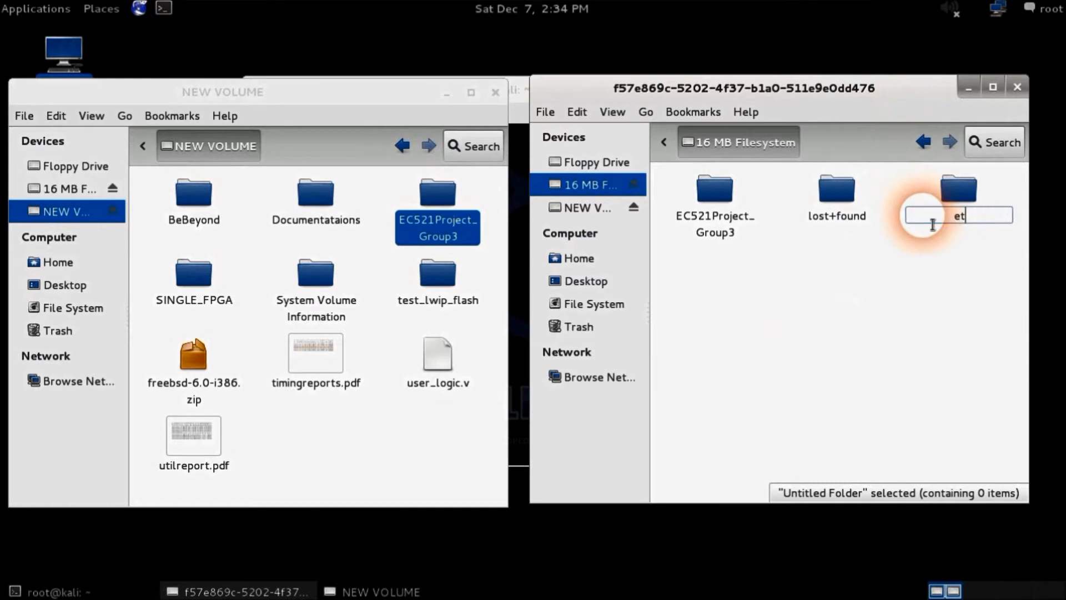
key("Return")
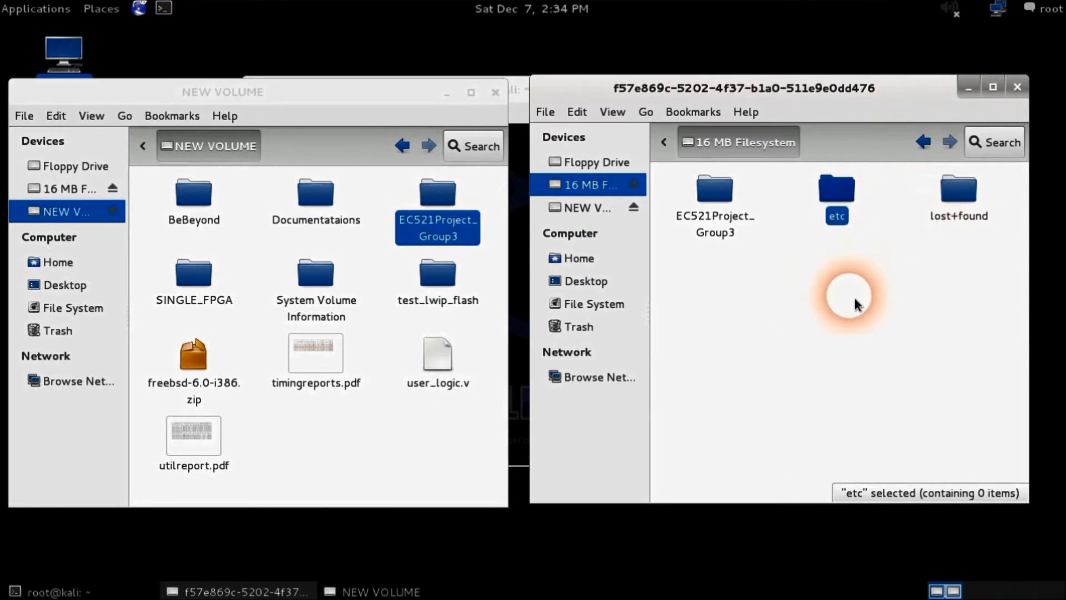
left_click(854, 296)
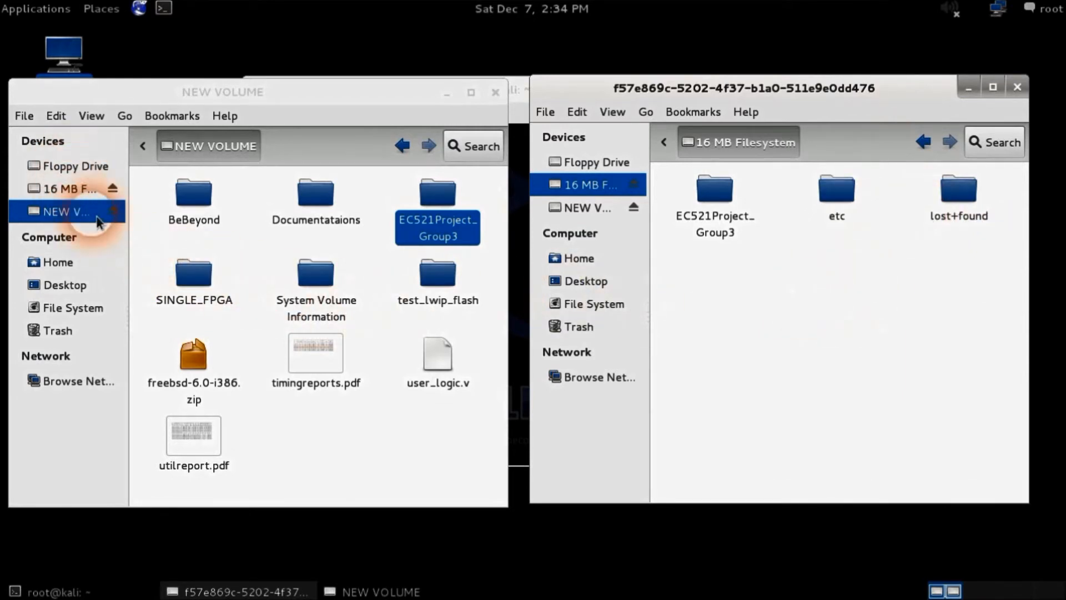
Browse to the etc folder of the computer's own File System and select the passwd file
left_click(71, 307)
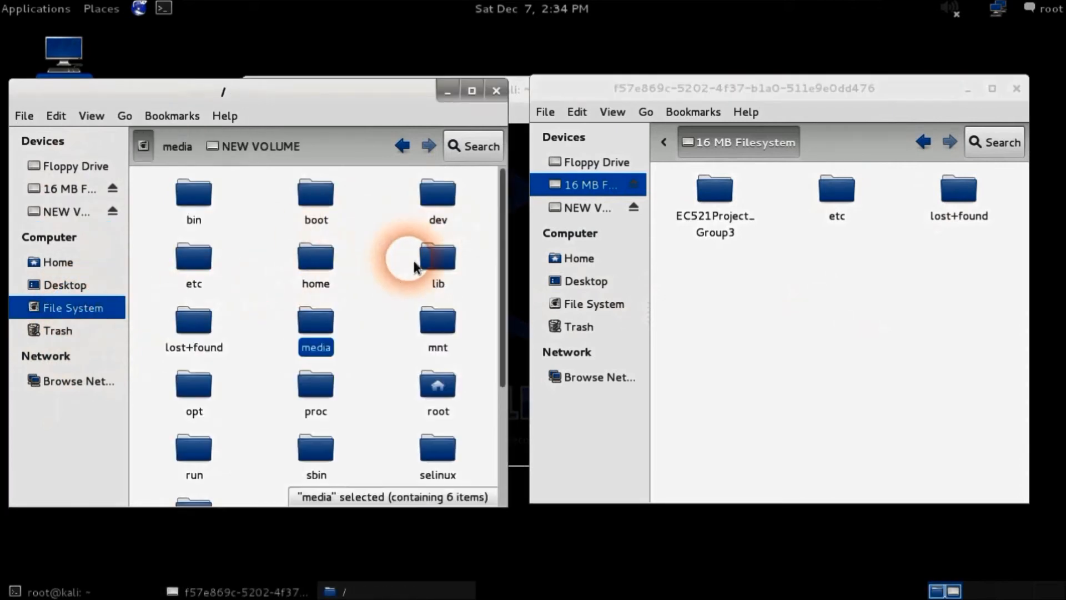
double_click(209, 257)
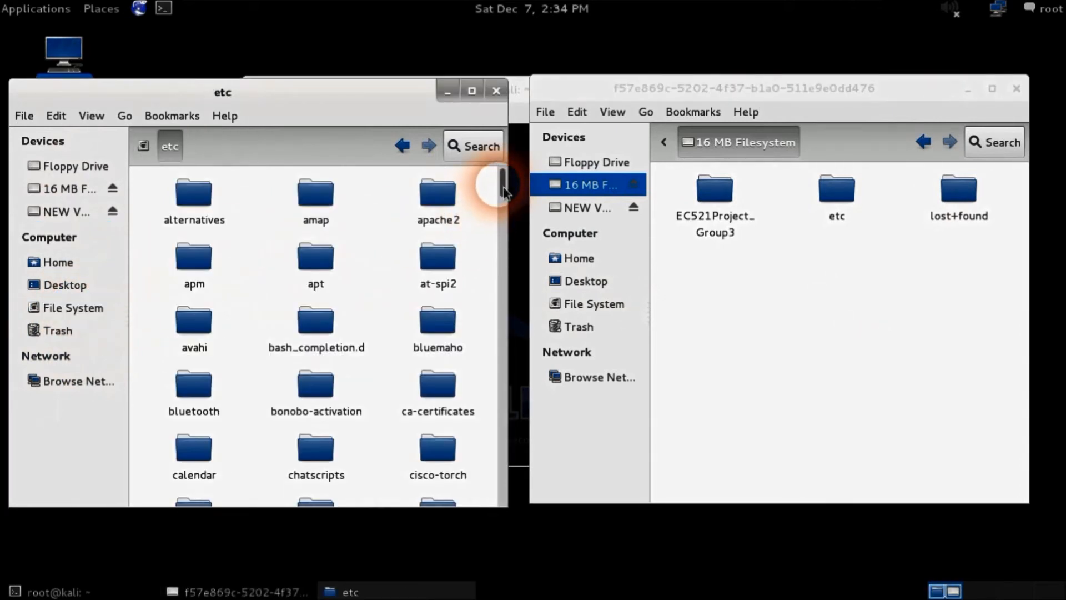
left_click_drag(510, 188, 509, 453)
left_click(437, 330)
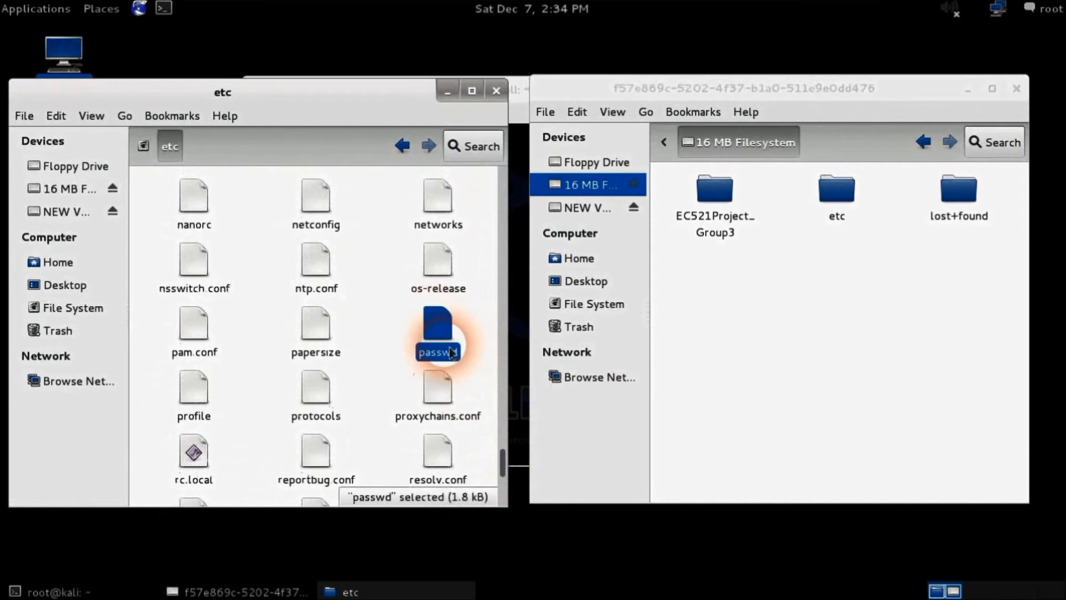
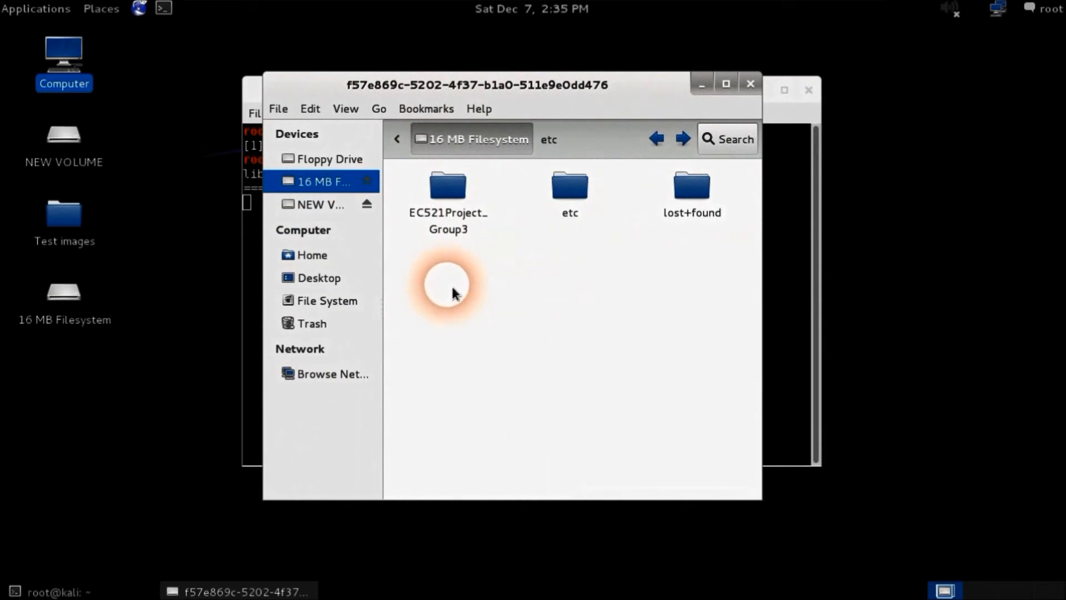
Create an empty document named new.txt in the root of the 16 MB Filesystem drive and open it for editing
right_click(448, 286)
mouse_move(607, 318)
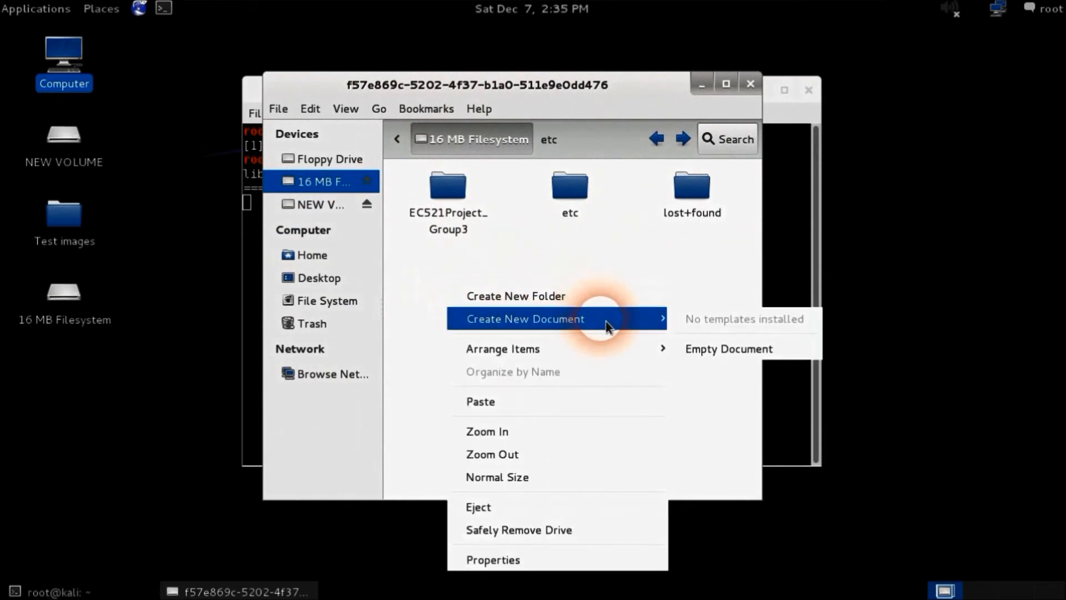
left_click(735, 349)
type("new.txt")
key("Return")
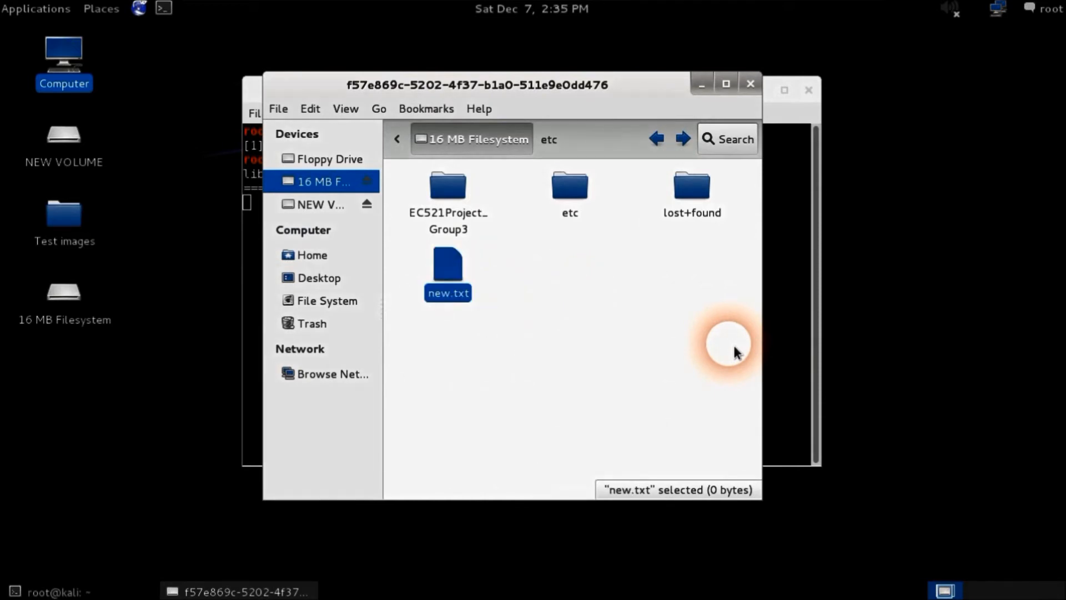
double_click(455, 263)
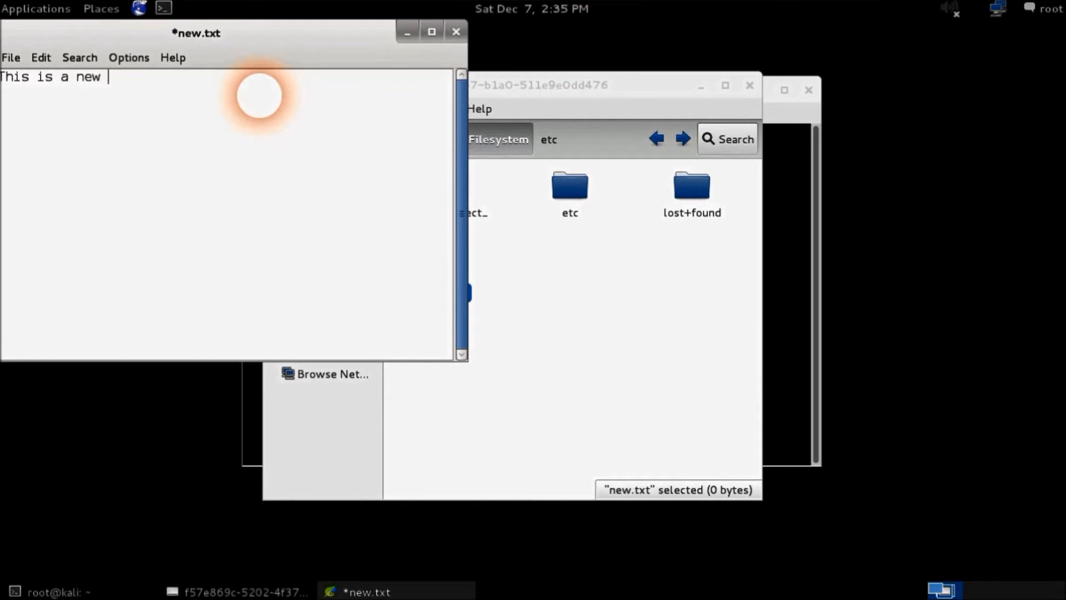
Complete new.txt's text as "This is a new txt file, which will be deleted afterwards.", save the file and close it
type(",")
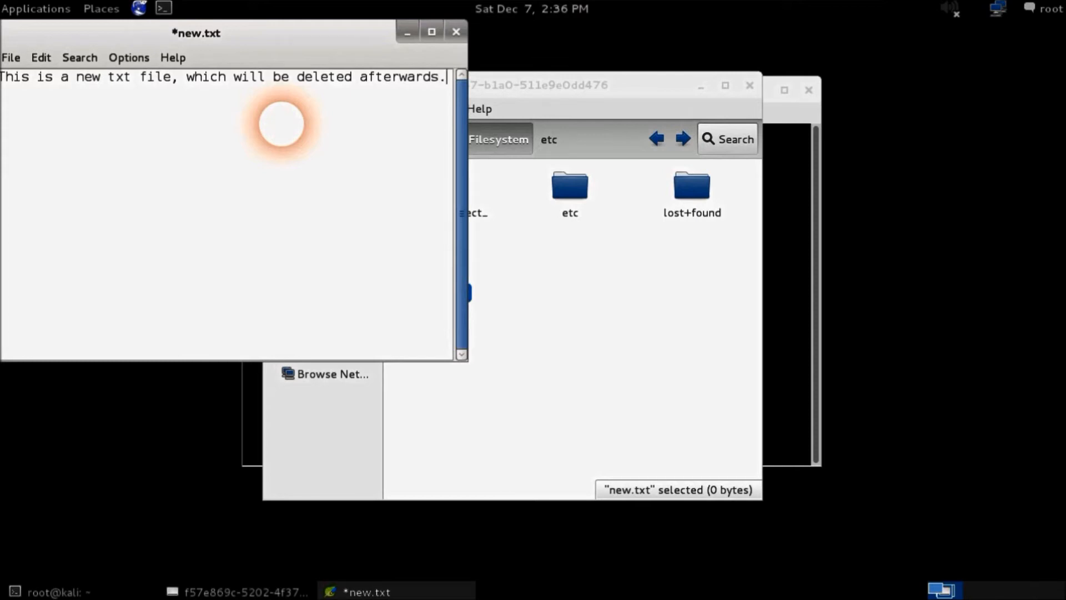
left_click(10, 57)
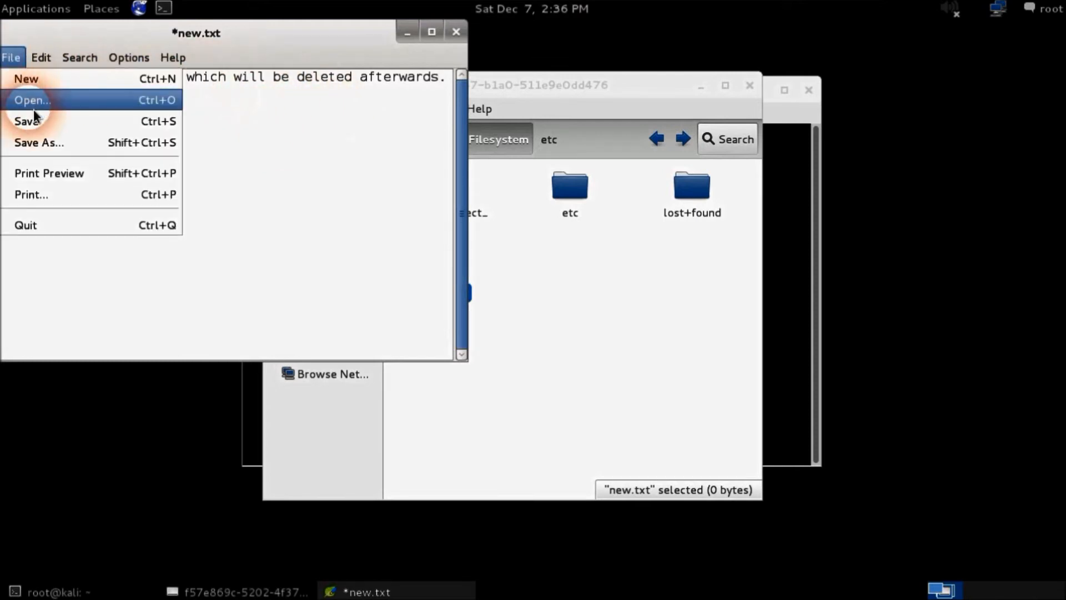
left_click(34, 119)
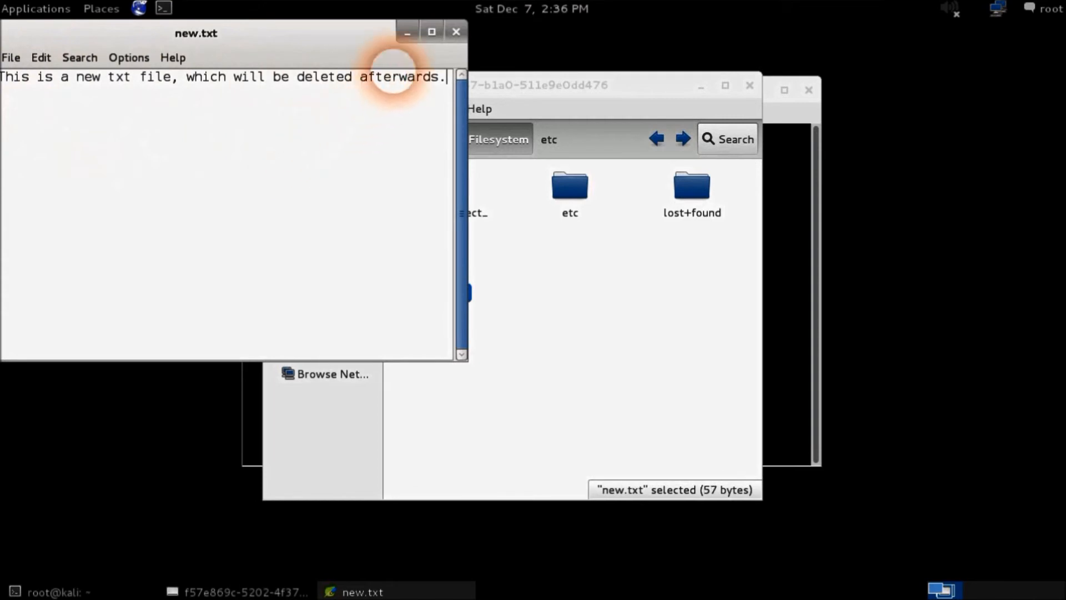
left_click(456, 31)
Move the new.txt file in the root of the 16 MB Filesystem drive to the trash
left_click(575, 340)
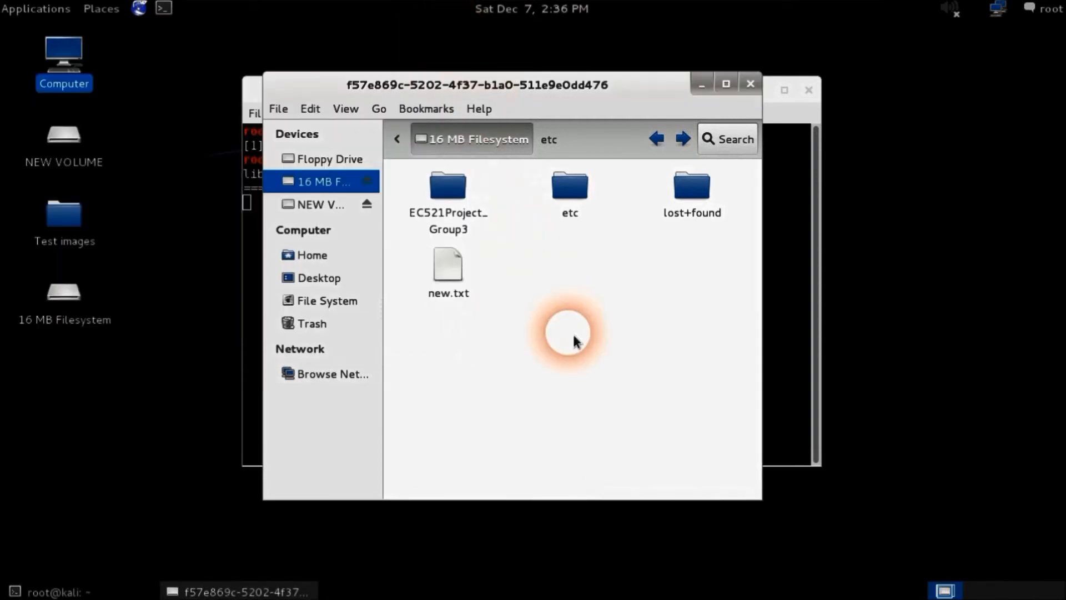
right_click(452, 261)
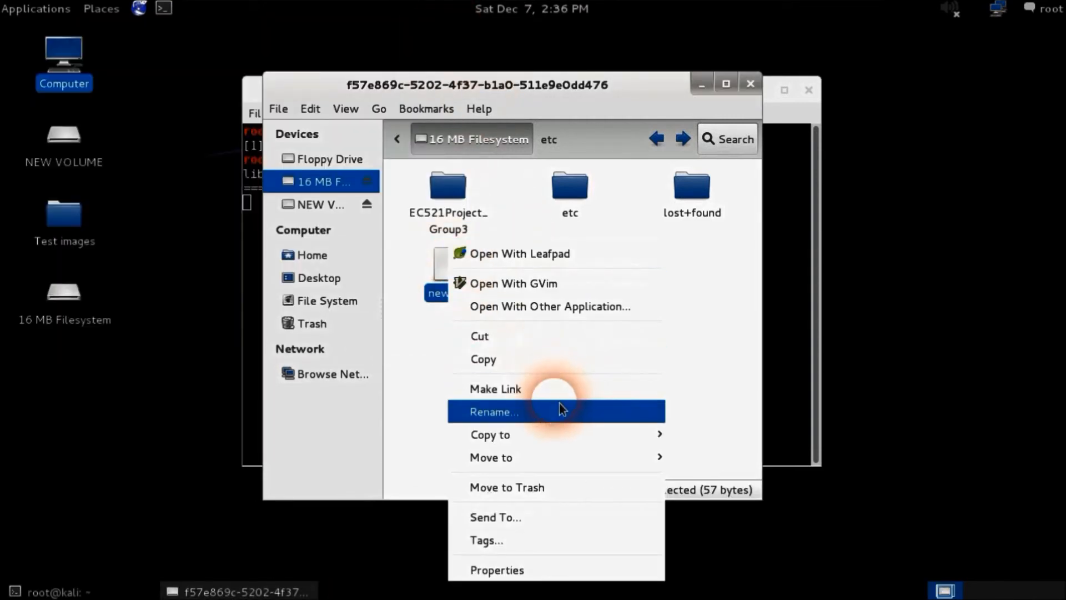
left_click(644, 489)
Create another empty document named new.txt in the root of the 16 MB Filesystem drive and open it
right_click(486, 304)
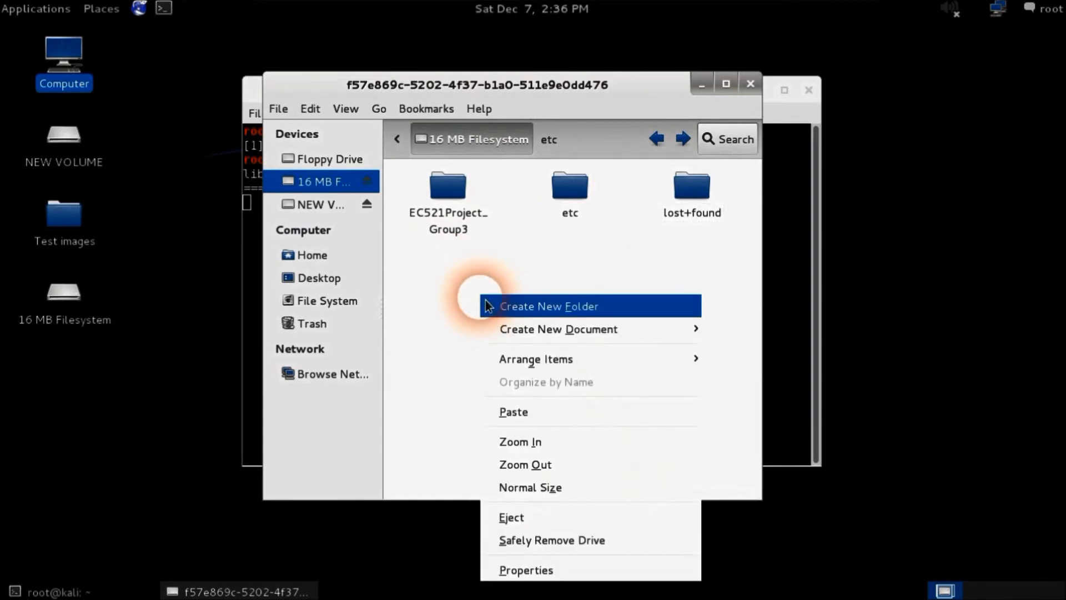
mouse_move(538, 331)
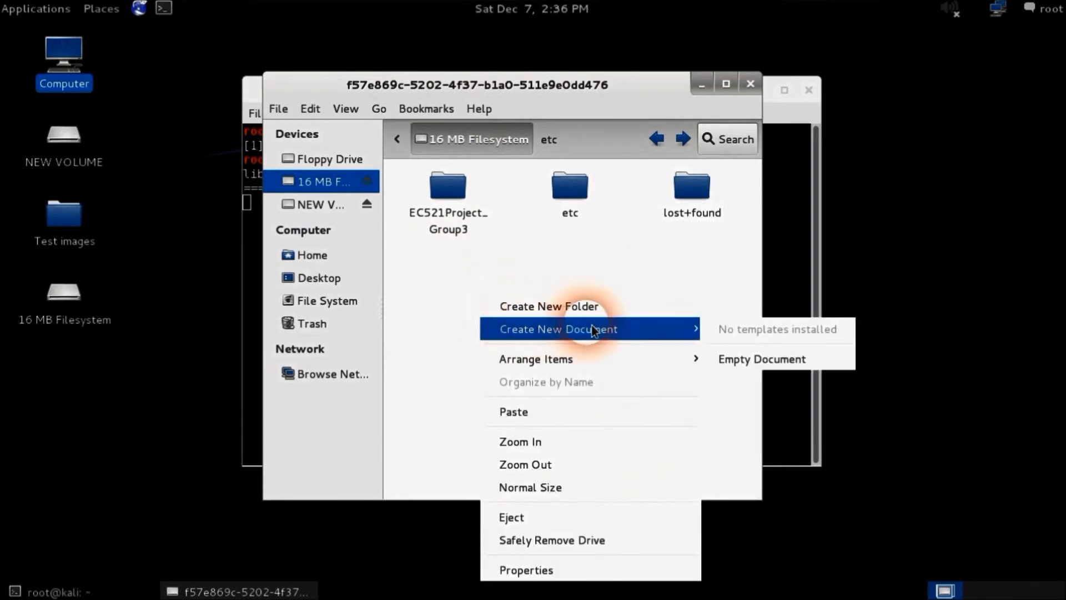
left_click(758, 359)
type("new.txt")
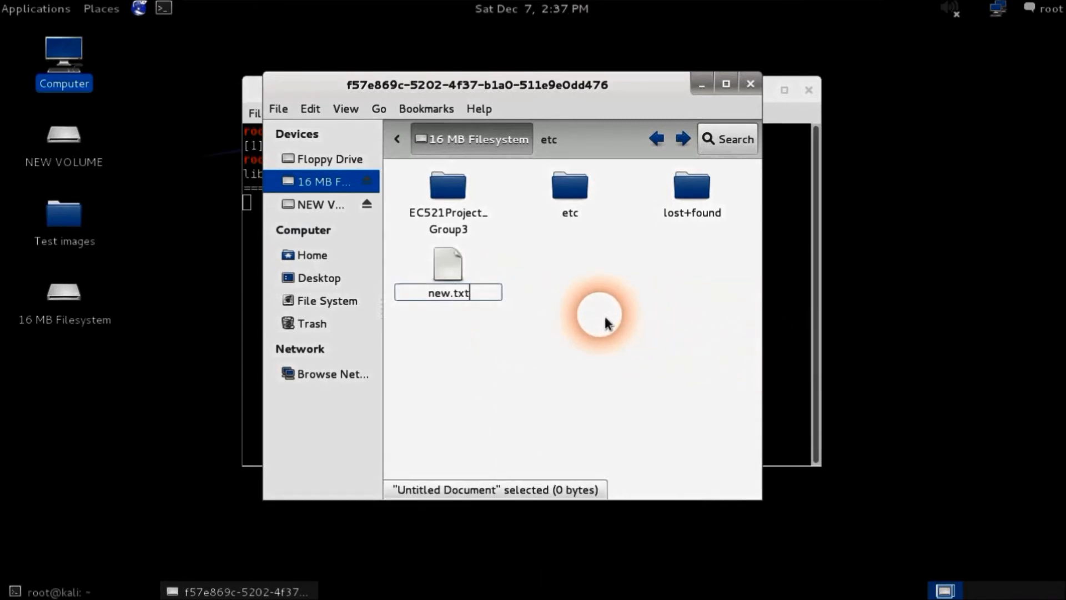
key("Return")
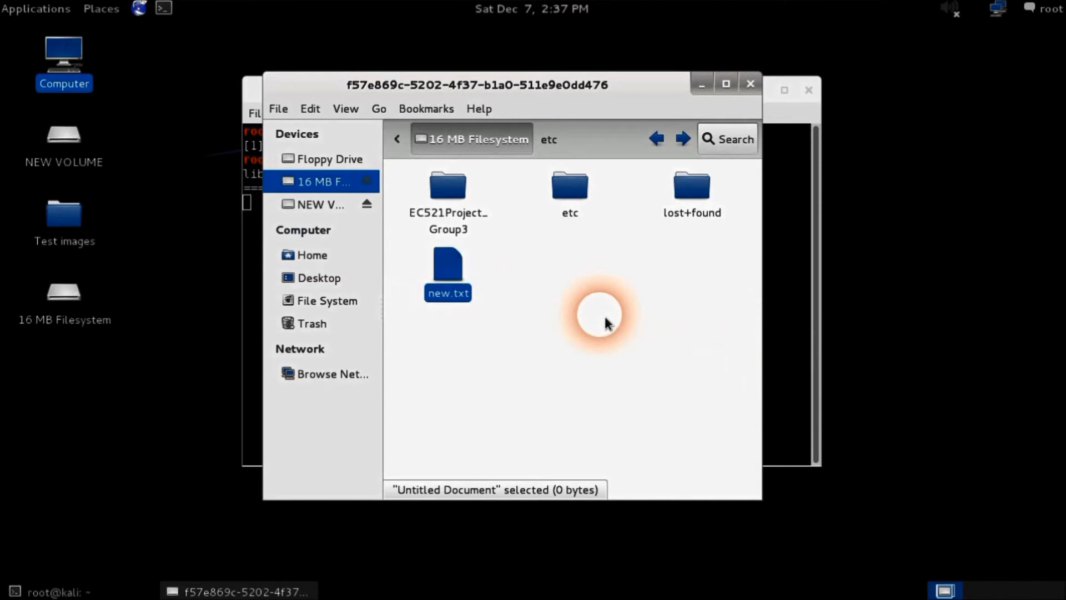
key("Return")
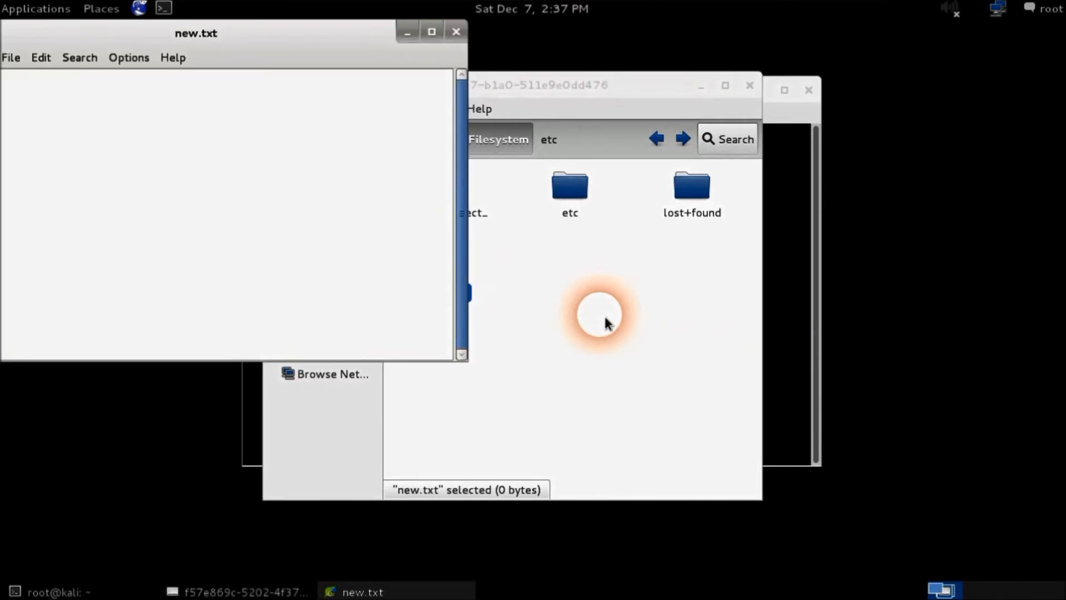
Write "This is a txt file with the same name as the deleted." in new.txt, save the file and close it
type("This is")
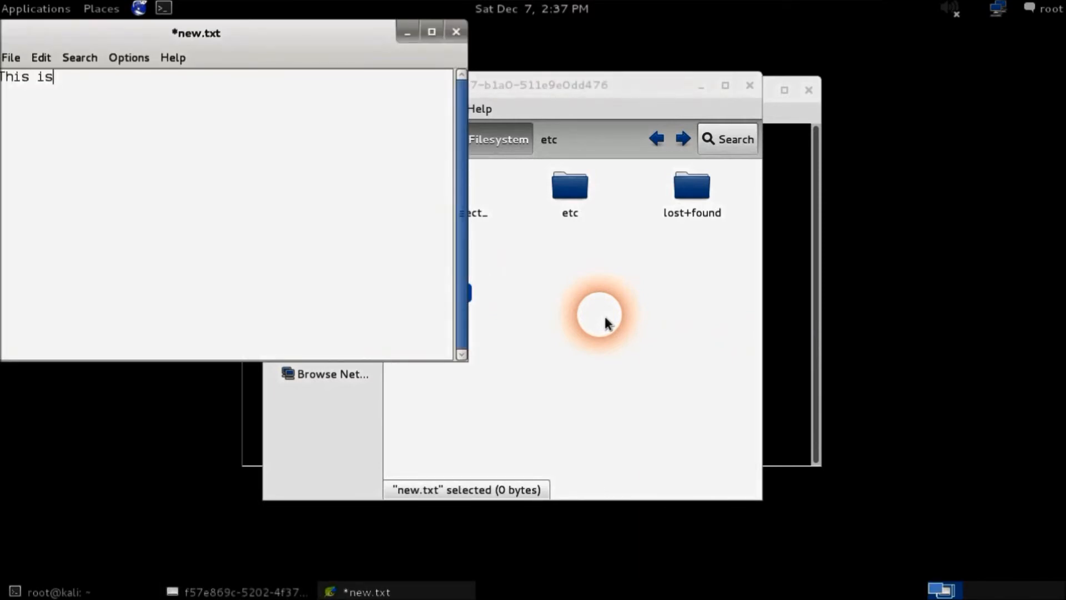
type(" a txt file with ")
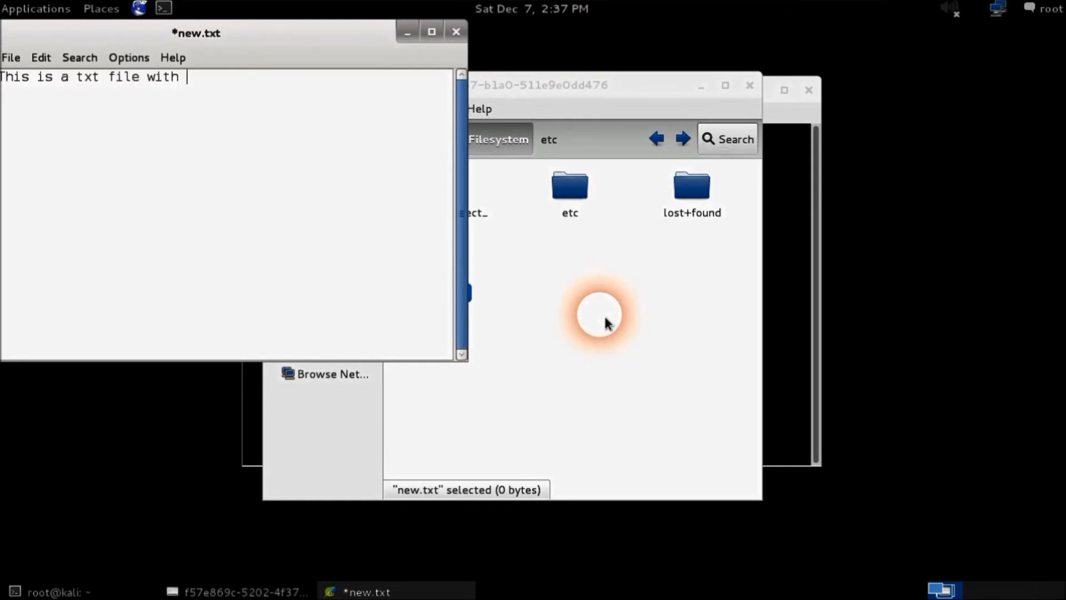
type("the same name")
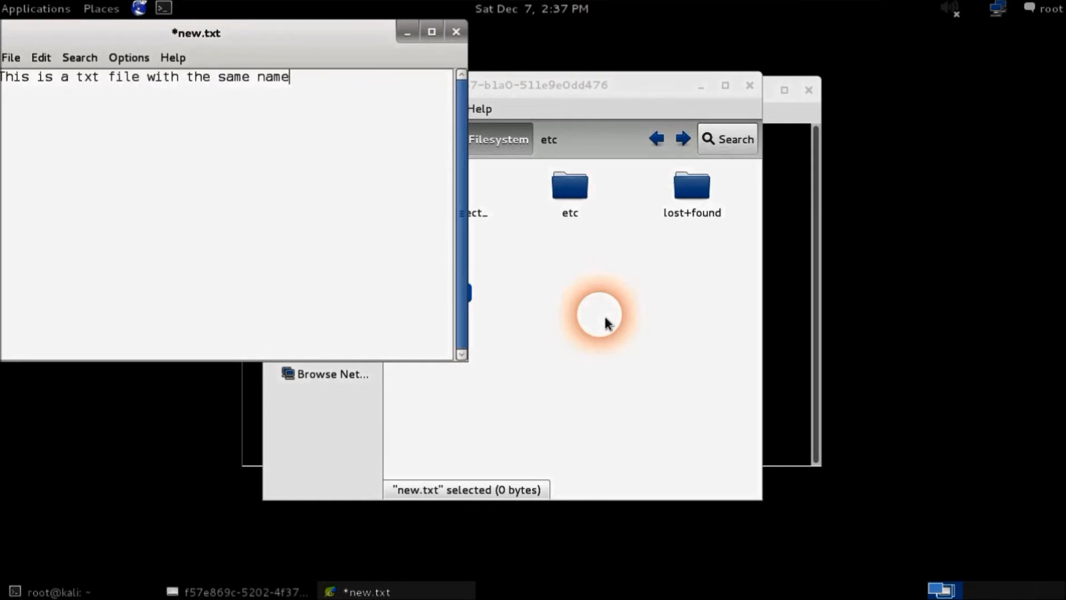
type(" as the deleted.")
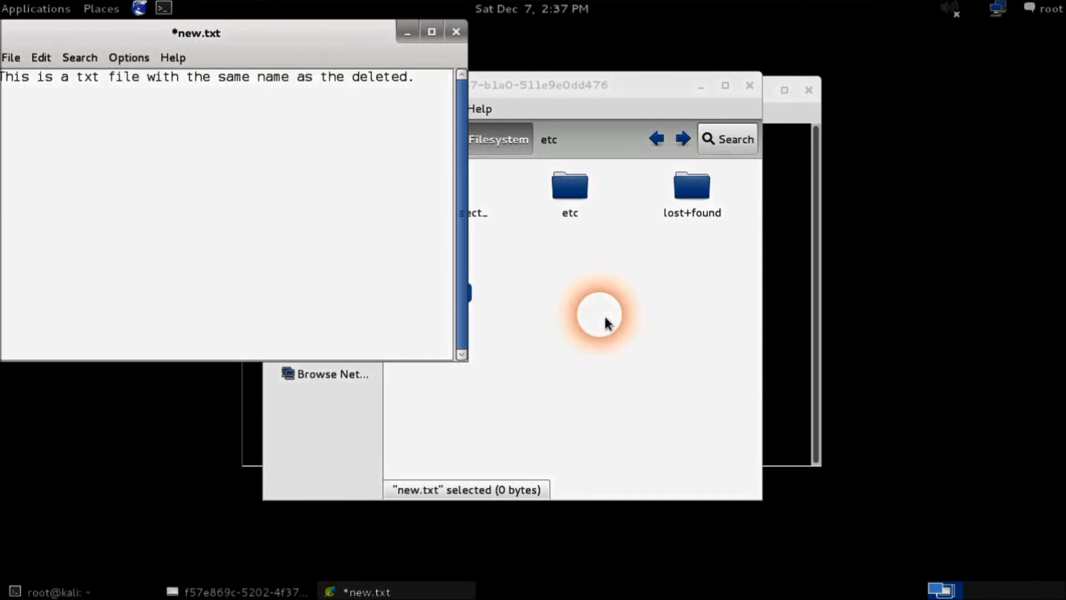
left_click(11, 58)
left_click(48, 119)
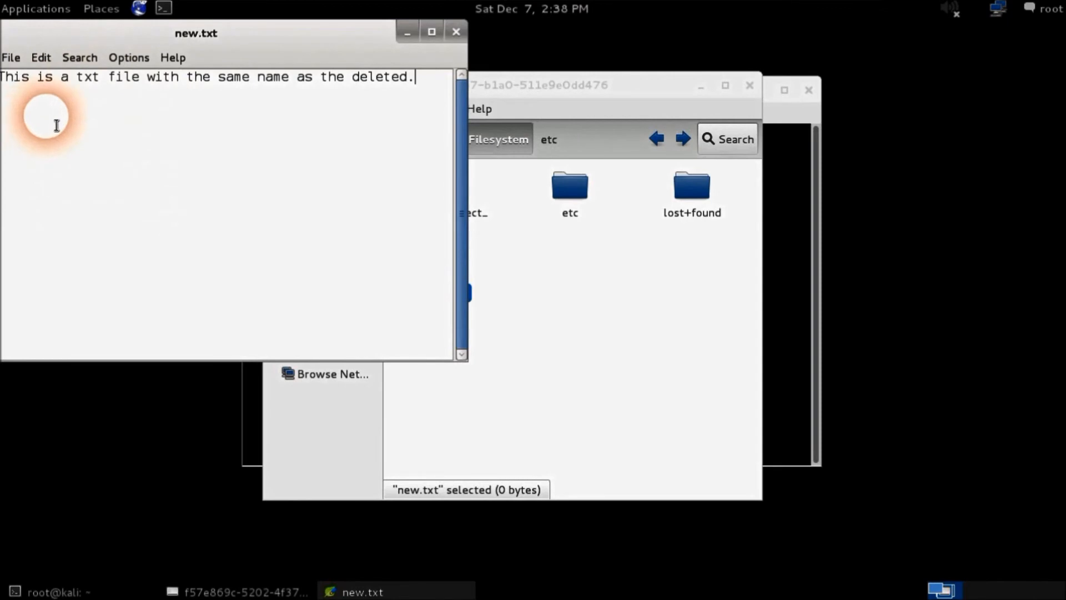
left_click(456, 31)
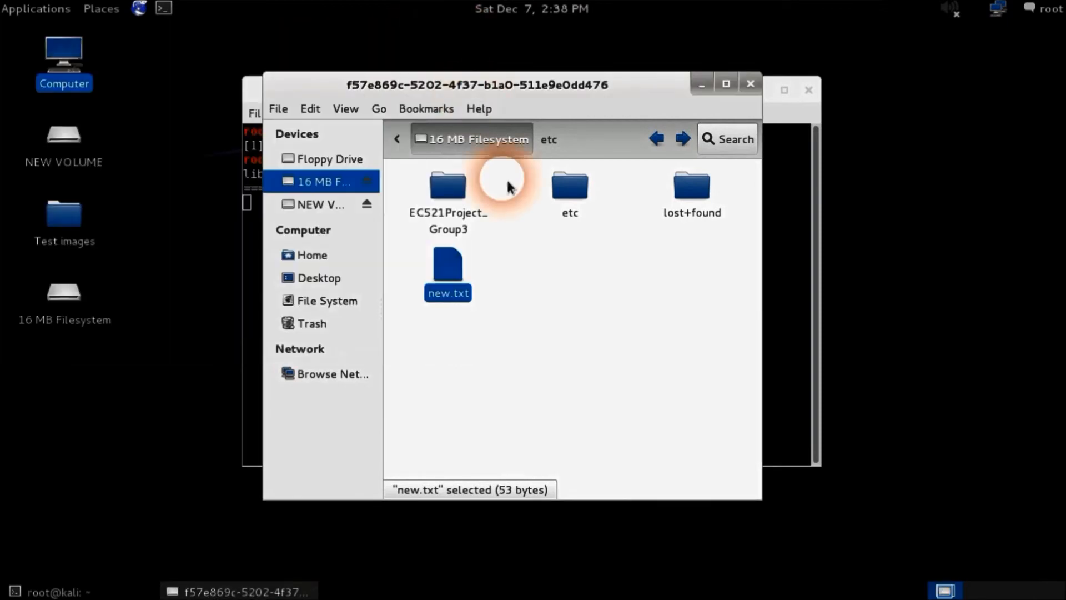
Create an empty document named test.autopsy in the root of the 16 MB Filesystem drive and open it
right_click(590, 302)
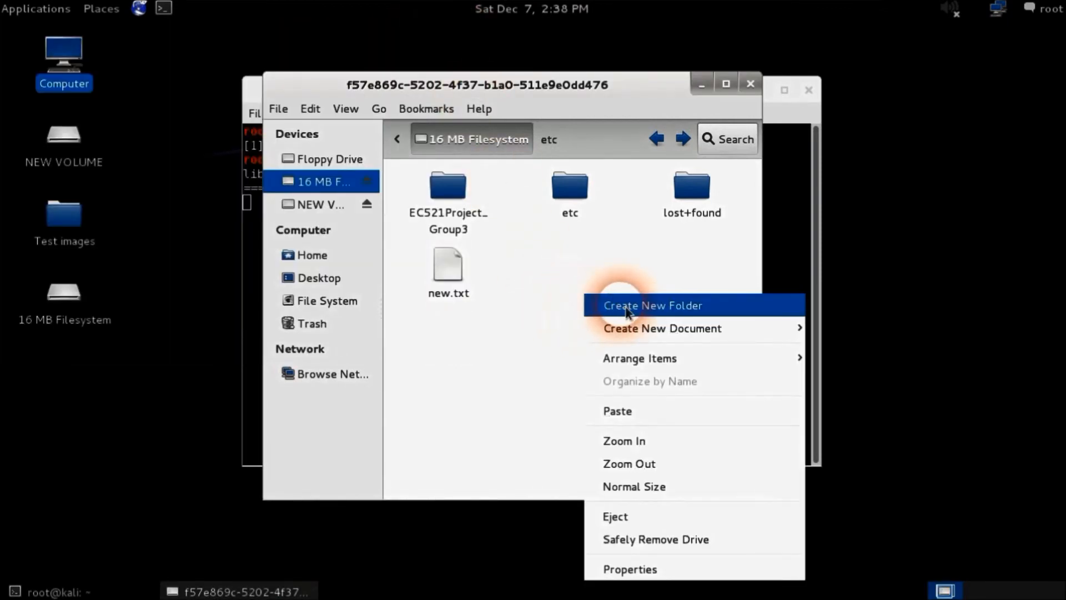
mouse_move(659, 332)
left_click(865, 358)
type("tese")
key("BackSpace")
type("t")
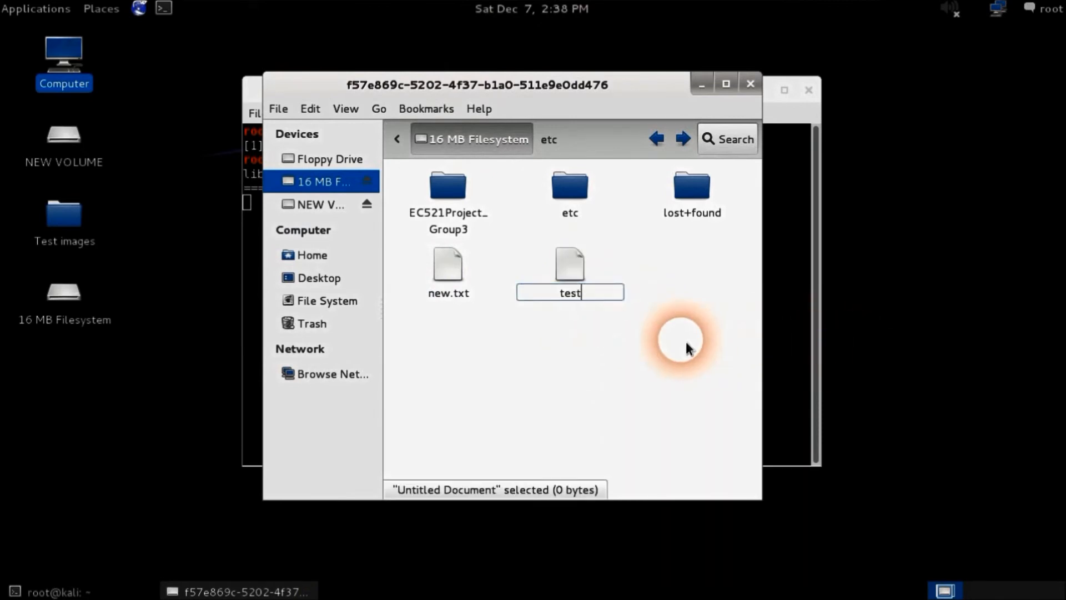
type(".autopsy")
key("Return")
key("Return")
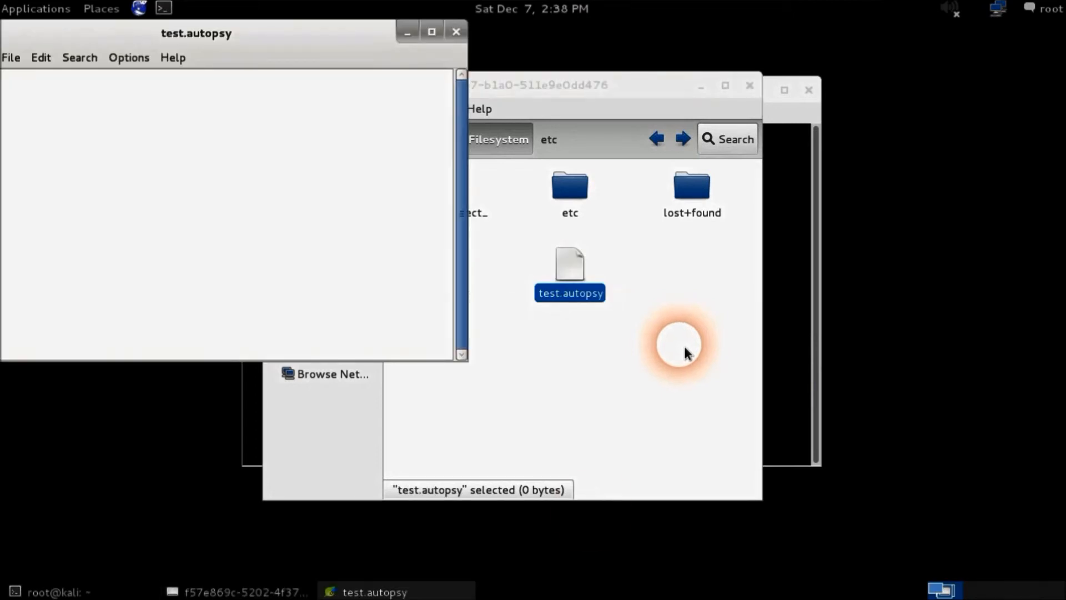
Write "This is a test file to be deleted." in test.autopsy, save the file and close it
type("This is a test file to")
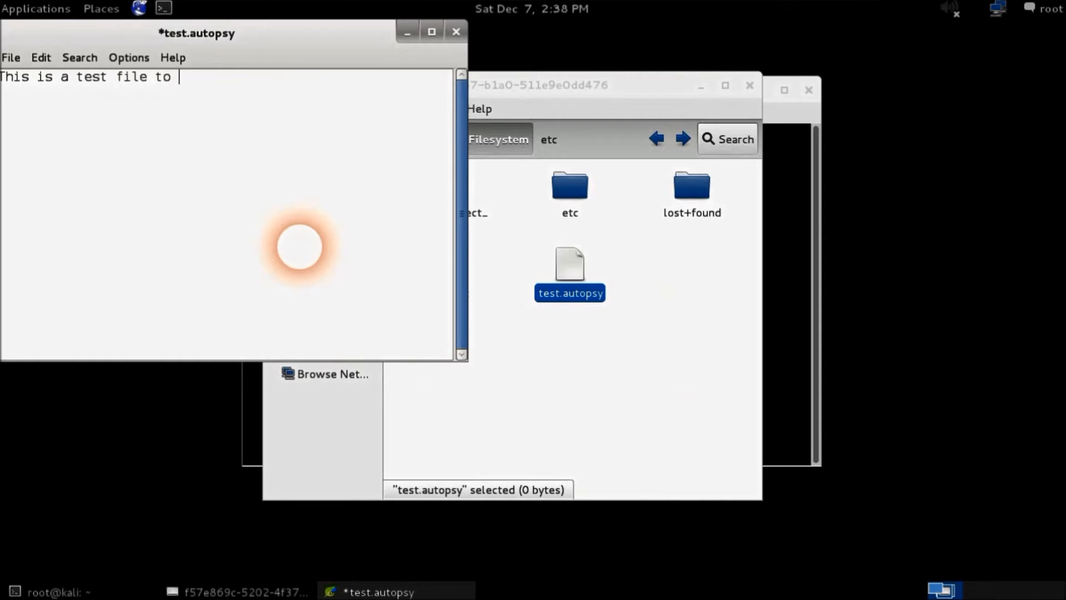
type(" be deleted.")
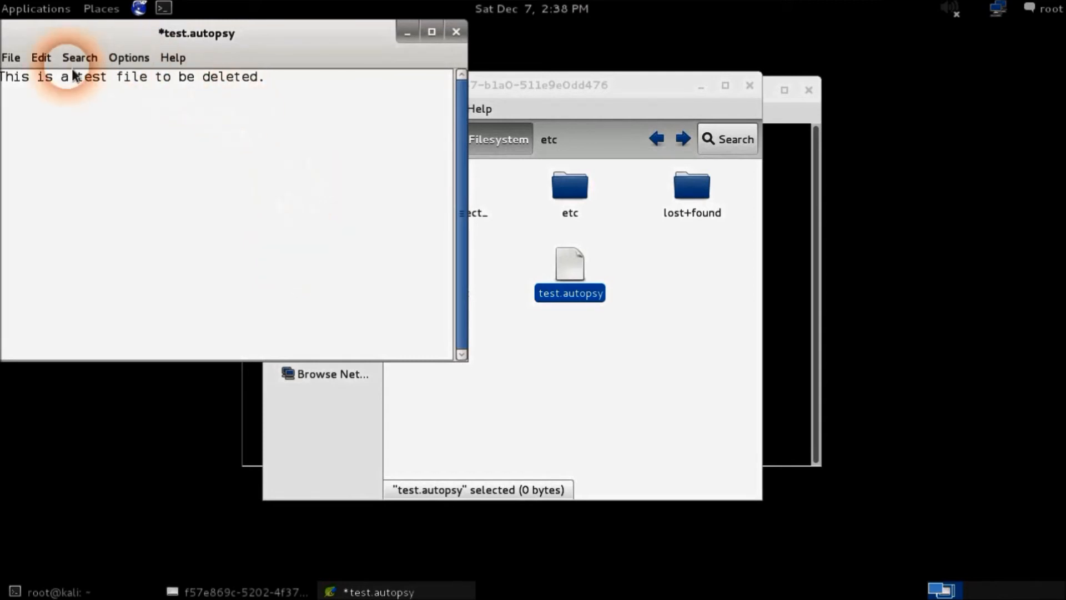
left_click(11, 58)
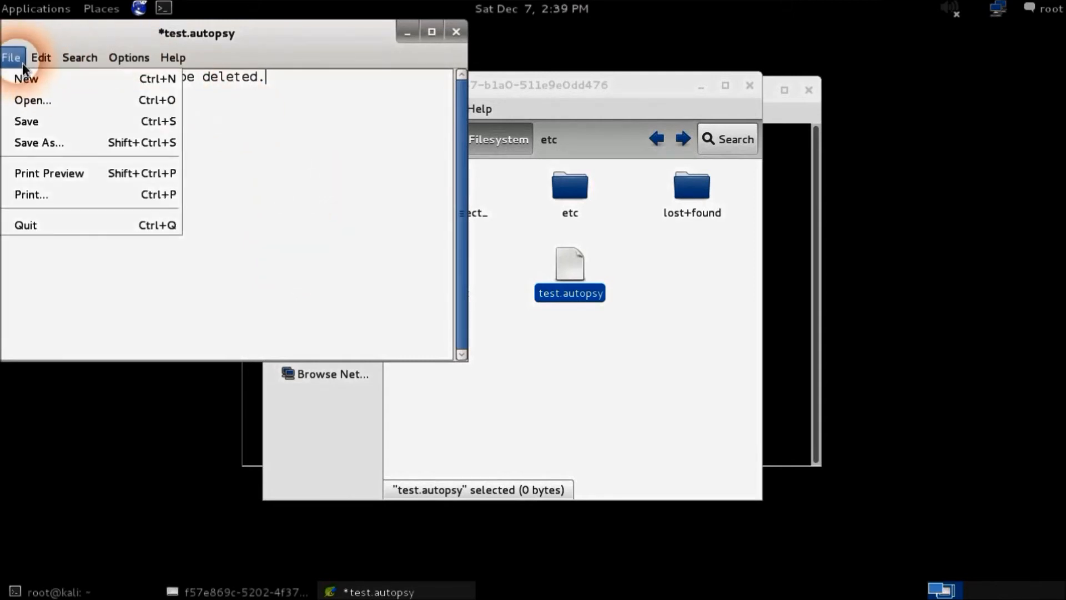
left_click(49, 120)
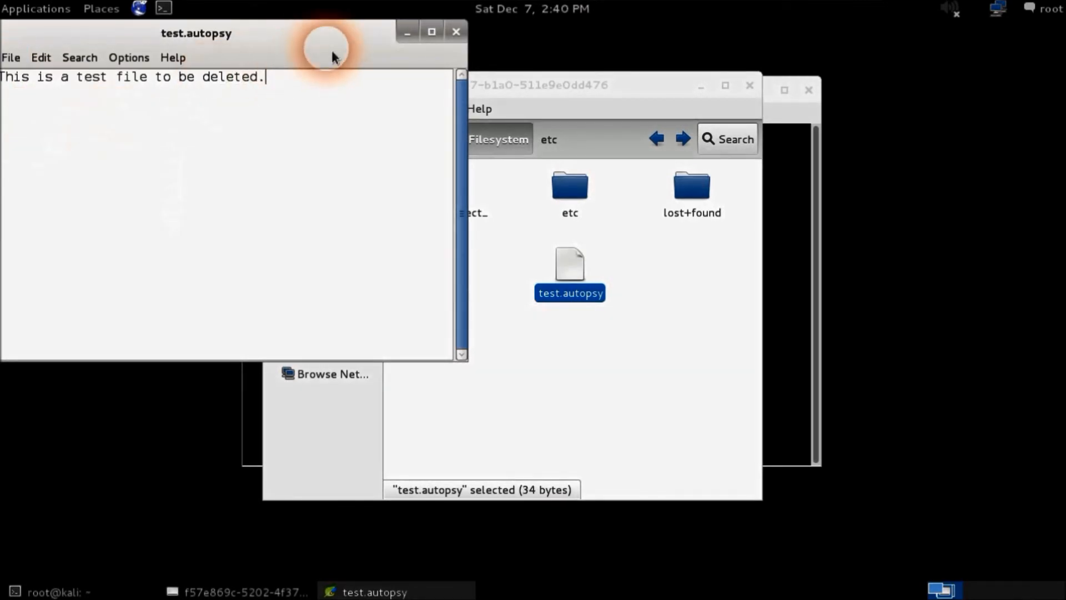
left_click(456, 34)
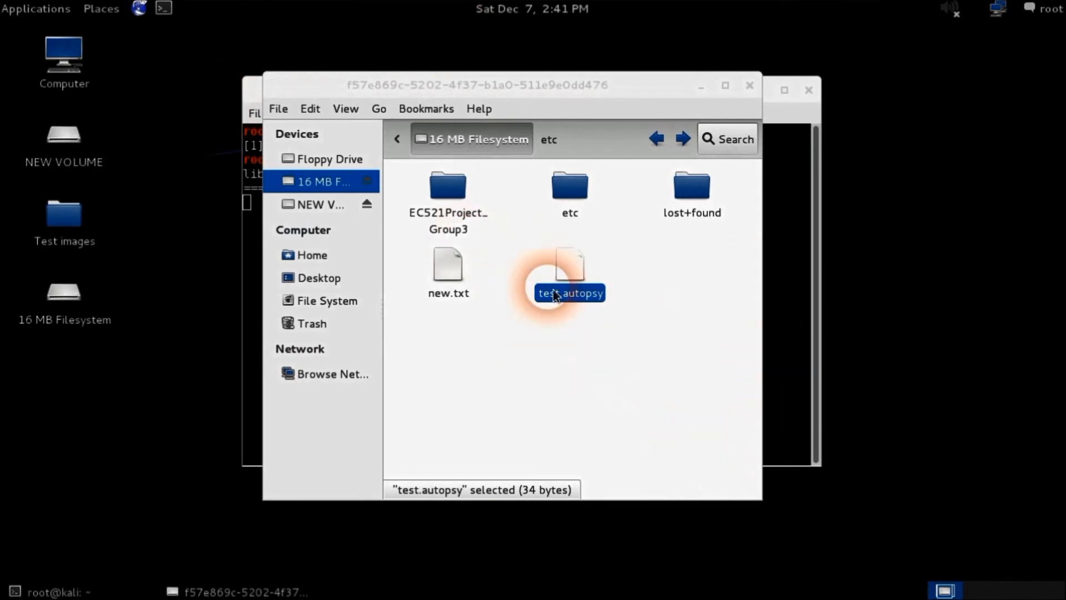
Move test.autopsy from the 16 MB Filesystem drive to the trash and close the file browser window
left_click(566, 267)
left_click(643, 272)
left_click(569, 264)
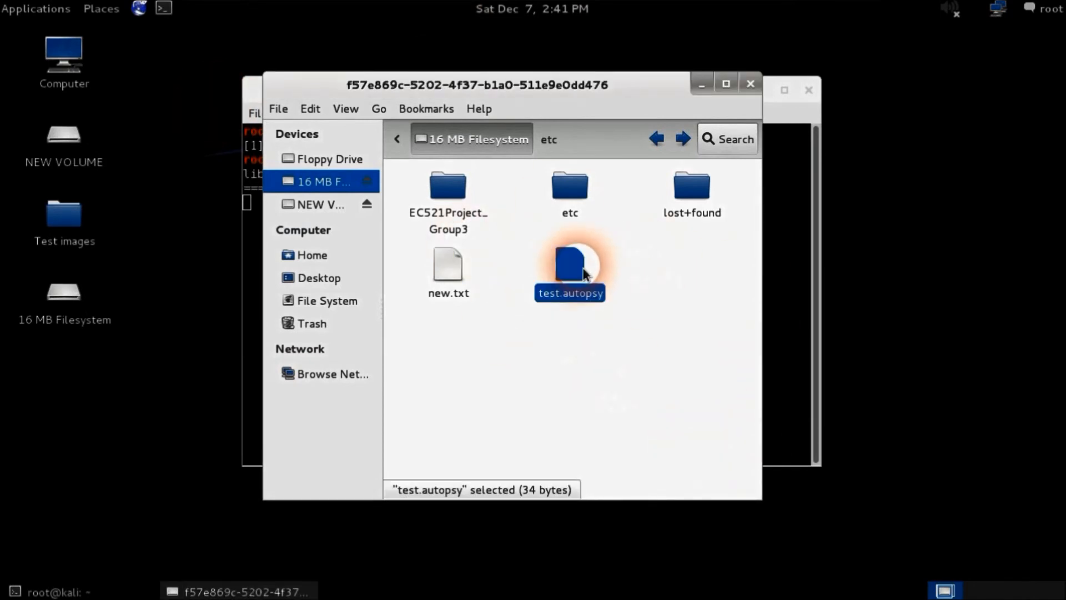
right_click(577, 264)
left_click(735, 487)
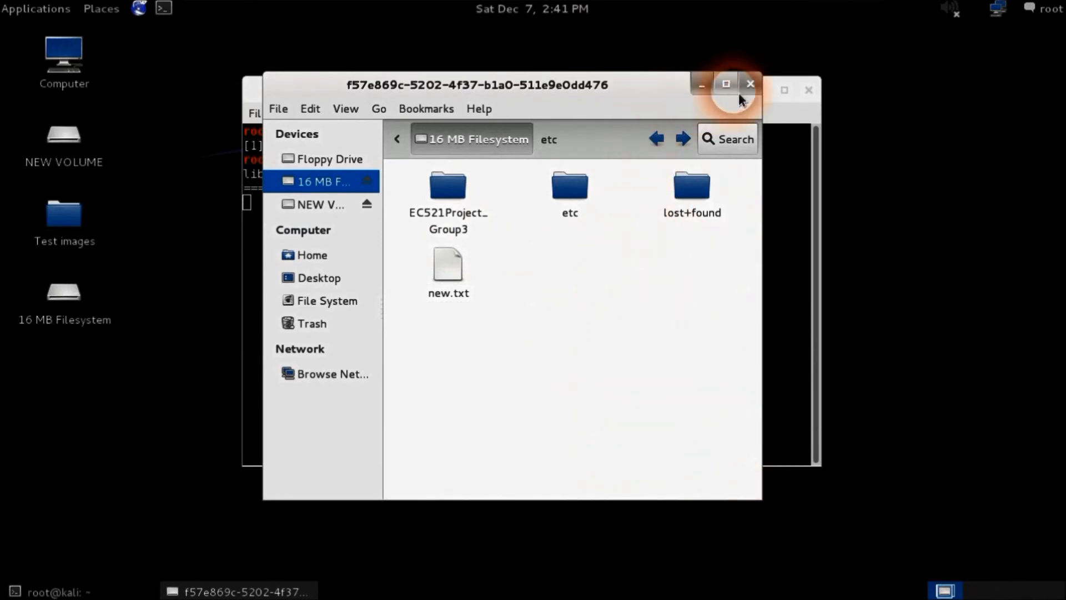
left_click(756, 94)
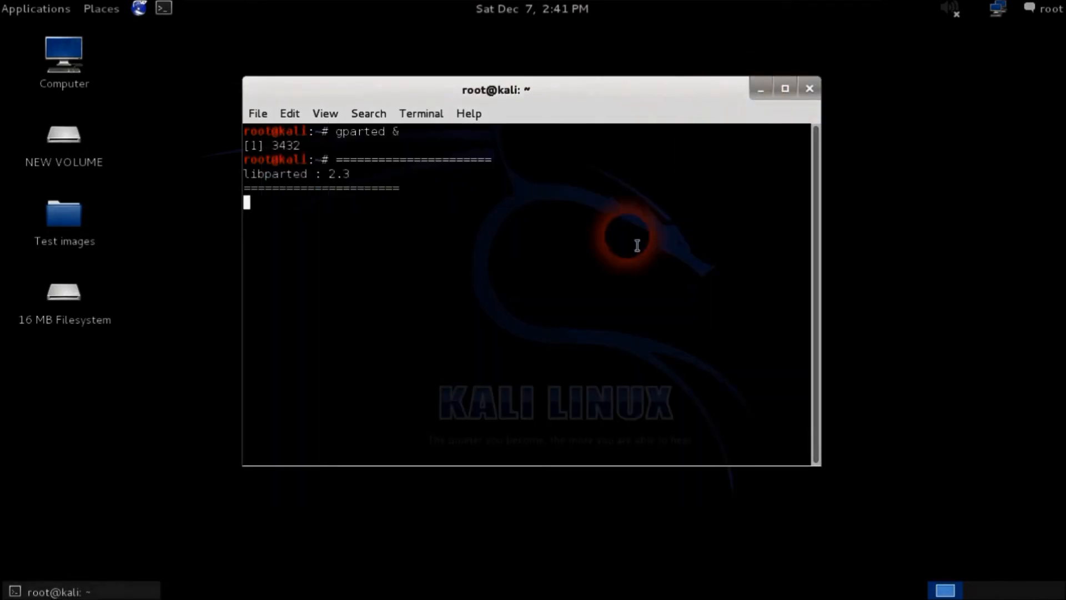
List the contents of root's home directory in the terminal with ls
left_click(530, 271)
type("ls")
key("Return")
type("ls")
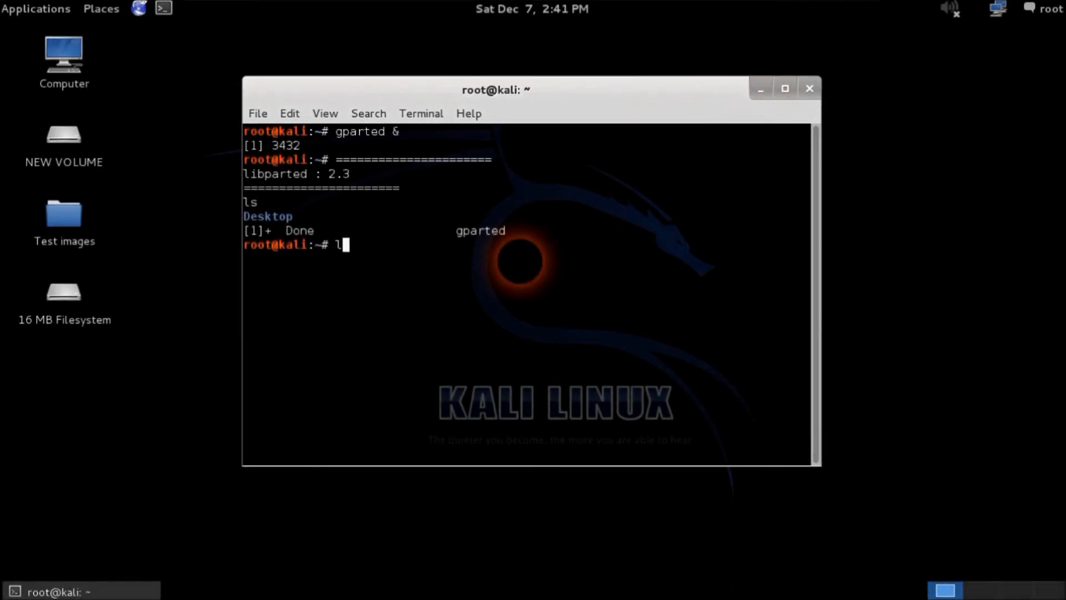
key("Return")
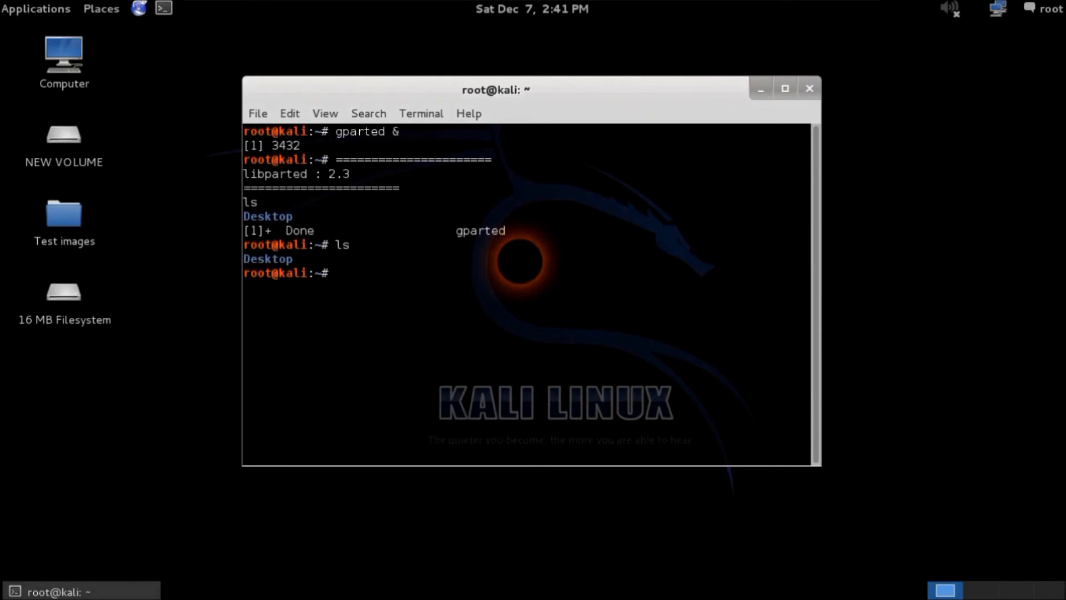
Image the USB partition onto the desktop by running dd if=/dev/sdb5 of=/root/Desktop/test_autopsy.dd
type("dd if=/dev/sdb5")
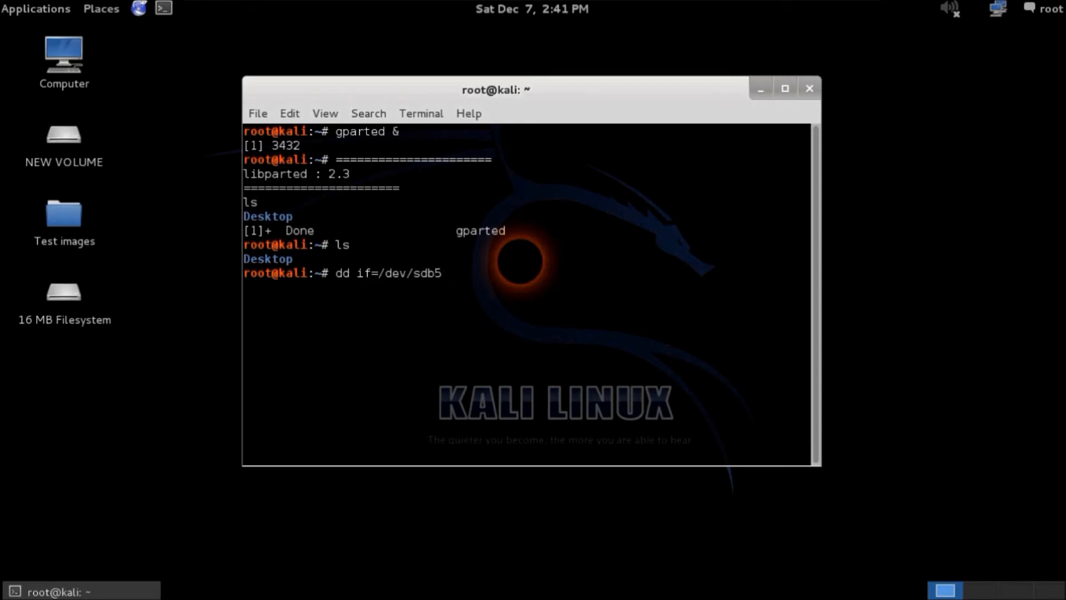
type(" of=/root")
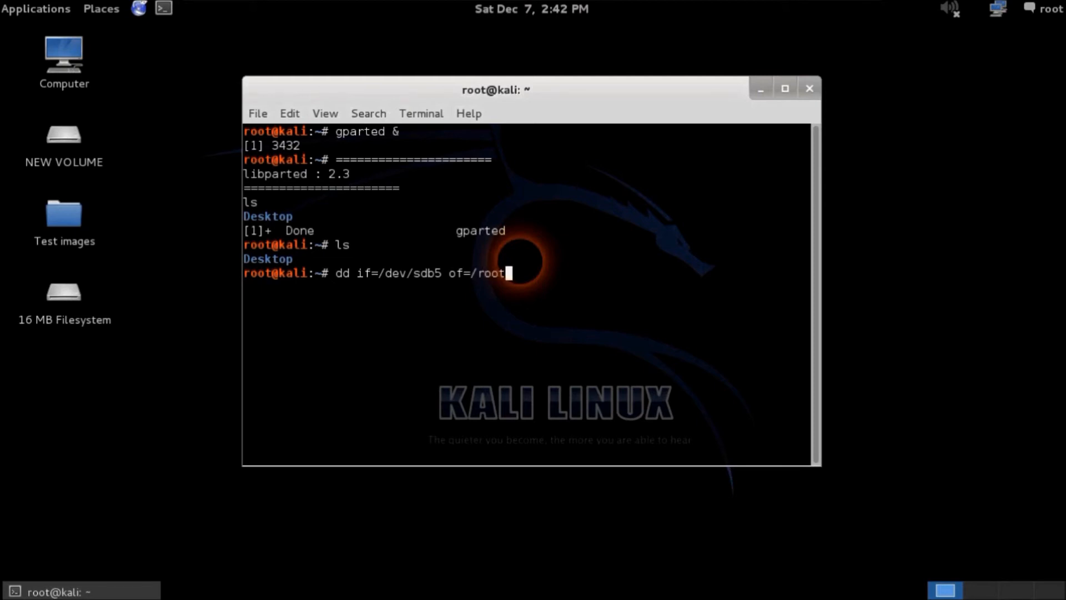
type("/De")
key("Tab")
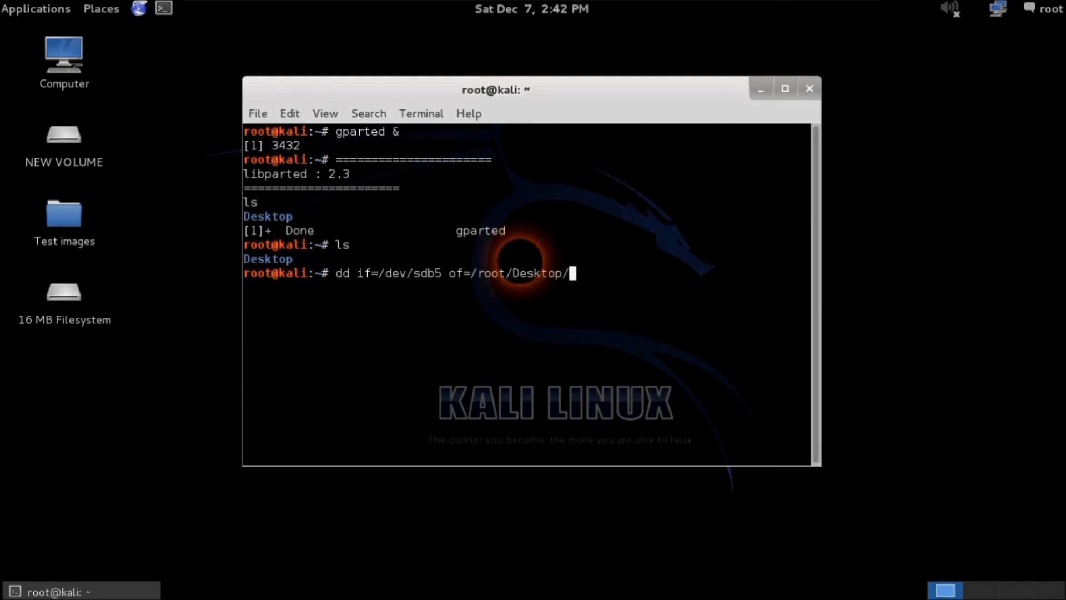
type("test_auto")
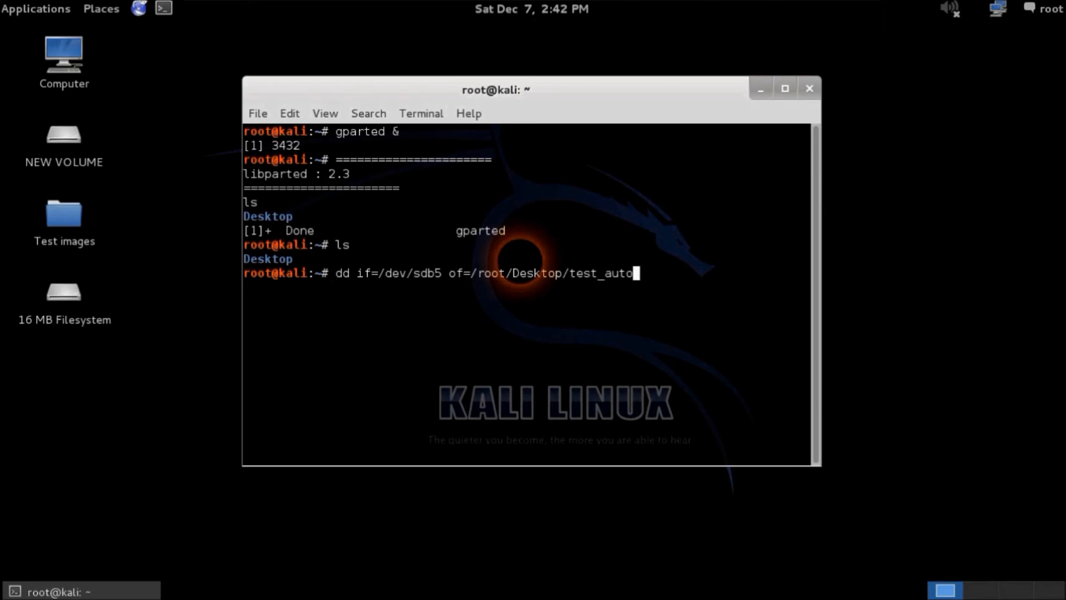
type("psy.dd")
key("Return")
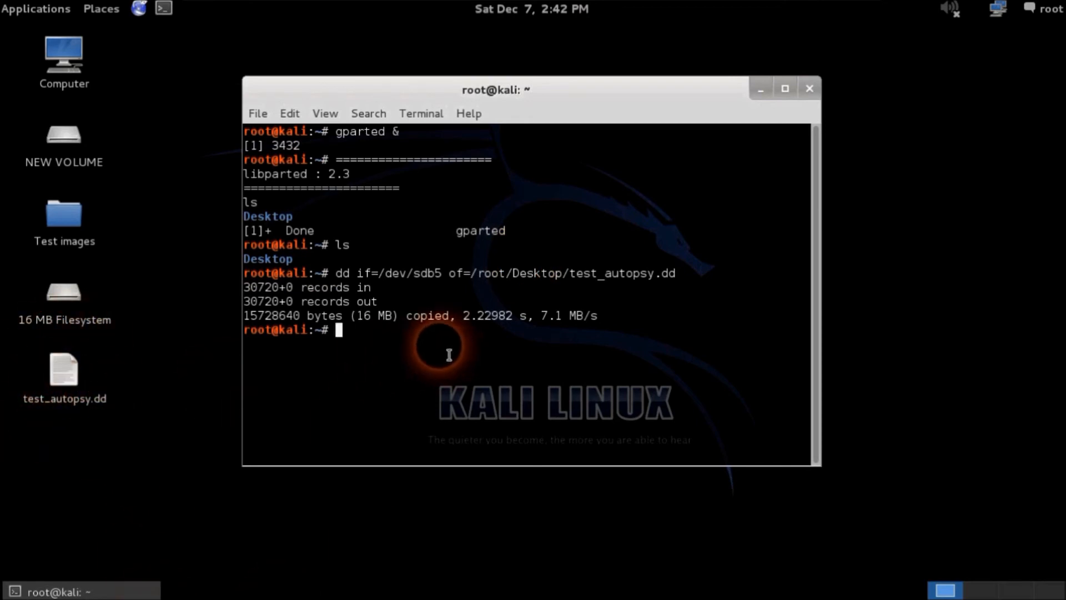
type("autopsy &")
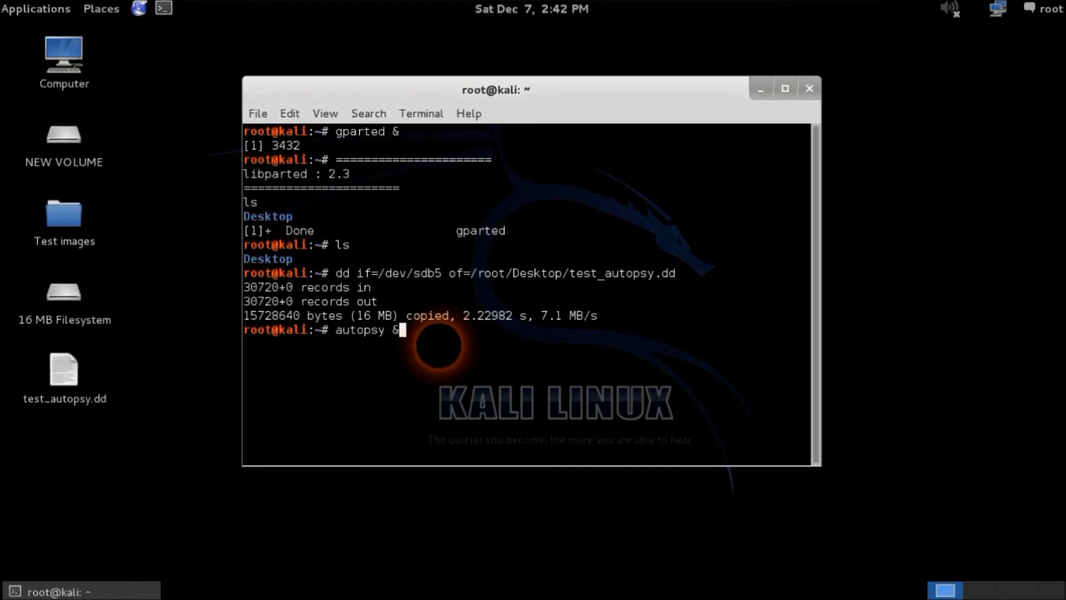
key("Return")
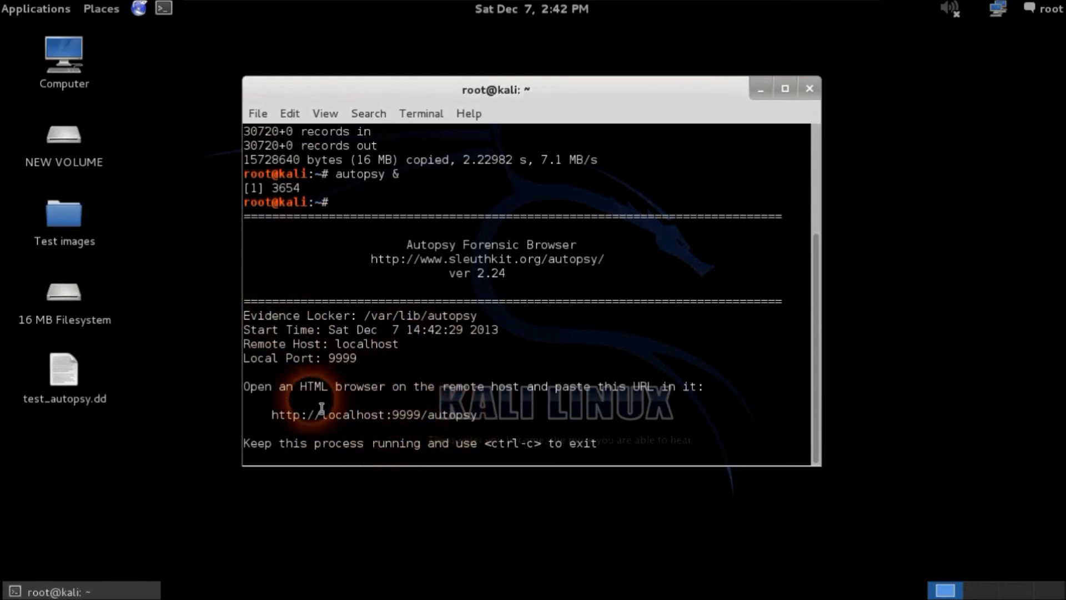
left_click(405, 417, "ctrl")
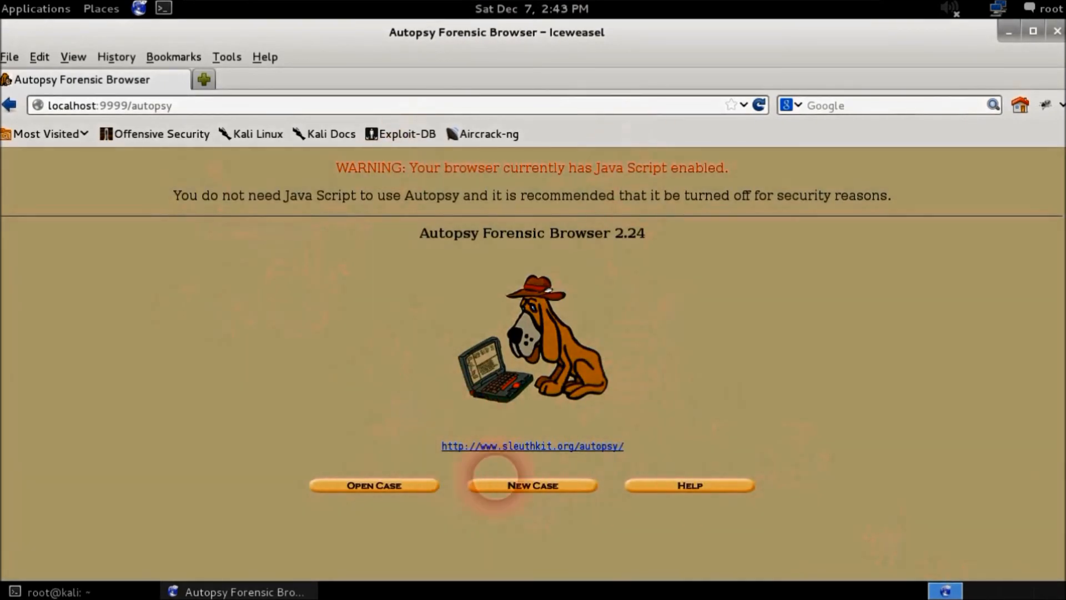
Start a new case, naming it test_autopsy and describing it as "demo test of autopsy"
left_click(542, 494)
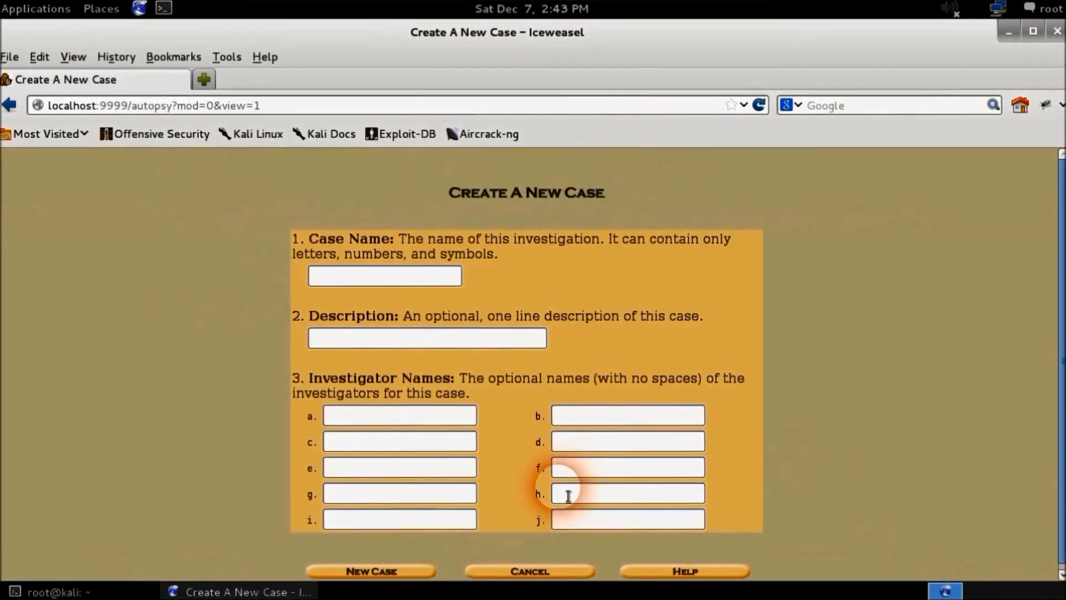
left_click(399, 281)
type("test_autopsy")
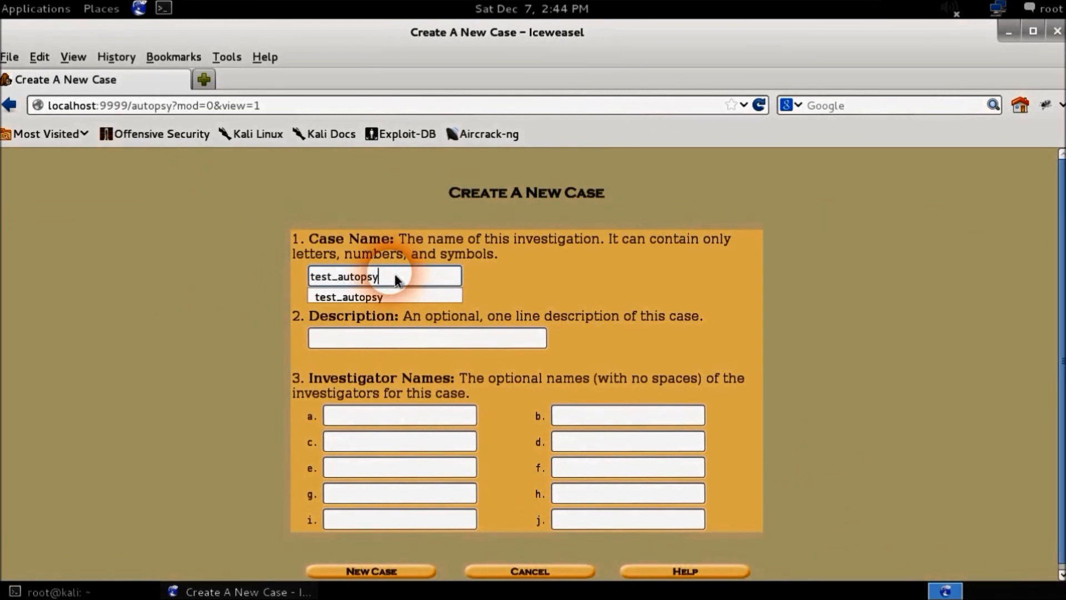
left_click(446, 340)
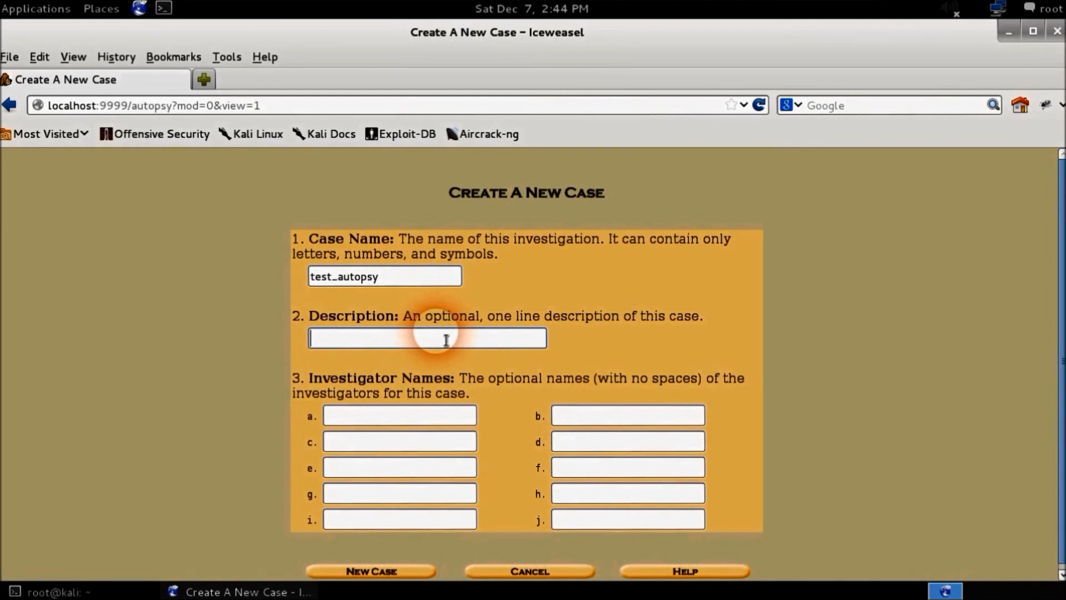
type("de")
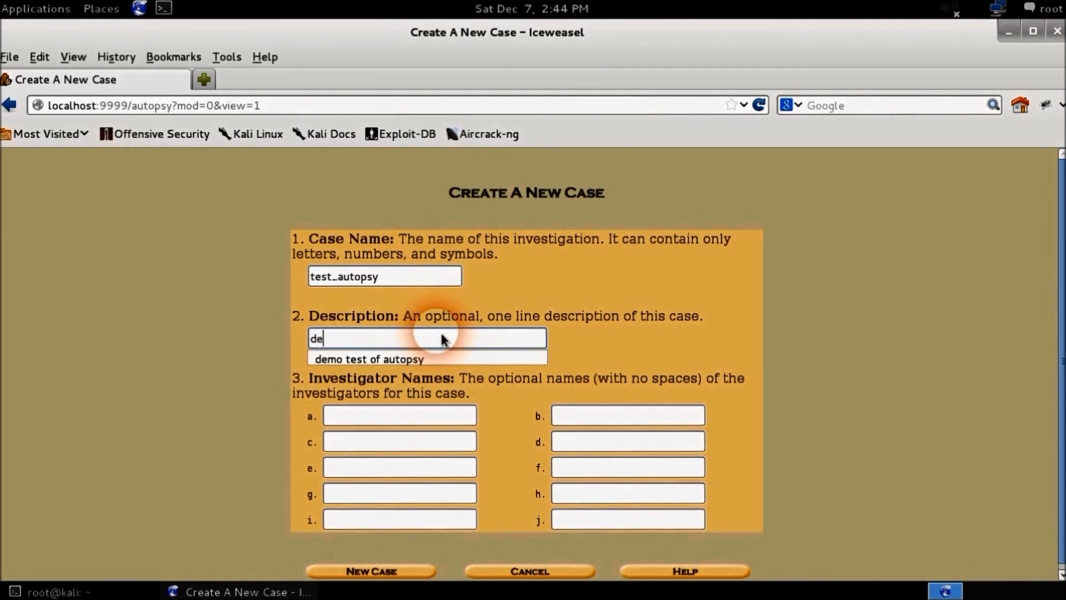
key("Down")
key("Up")
type("mo test of autopsy")
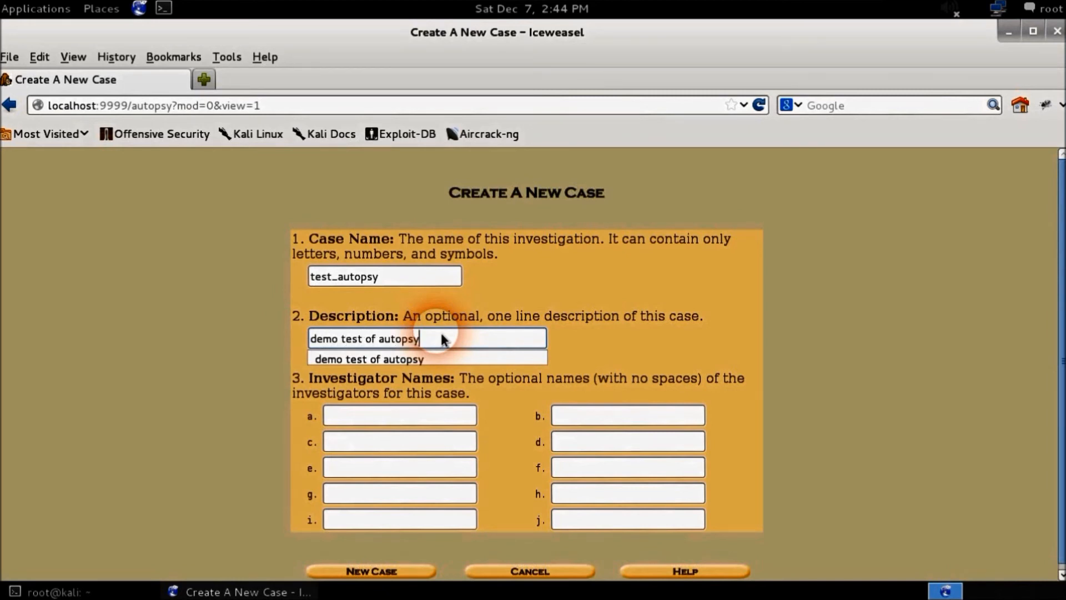
Enter EC521_Group3 as the first investigator and create the case
left_click(417, 422)
type("EC521")
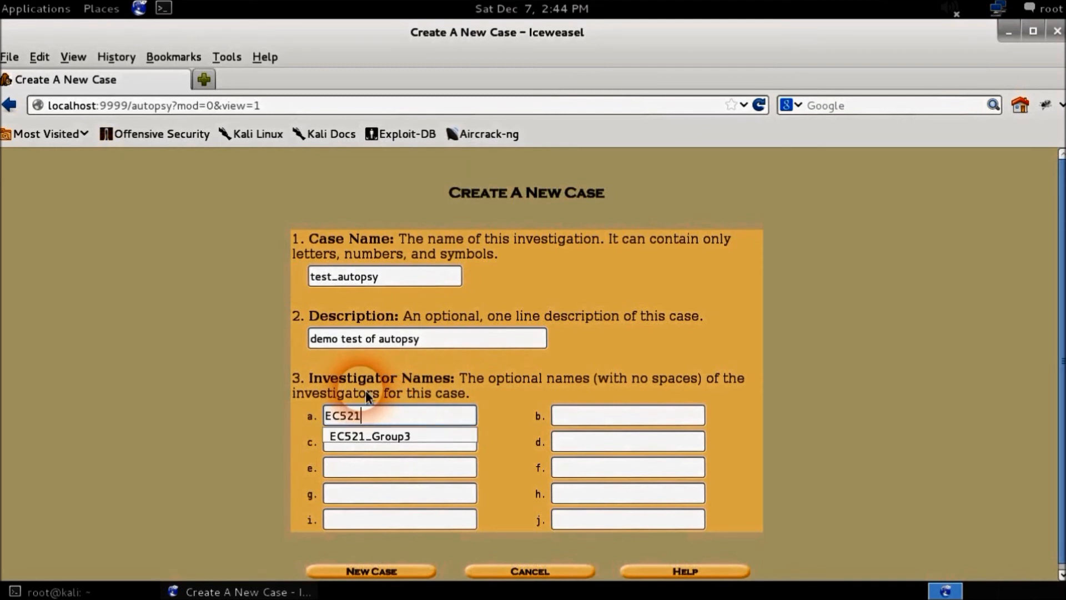
type("_Group3")
left_click(377, 571)
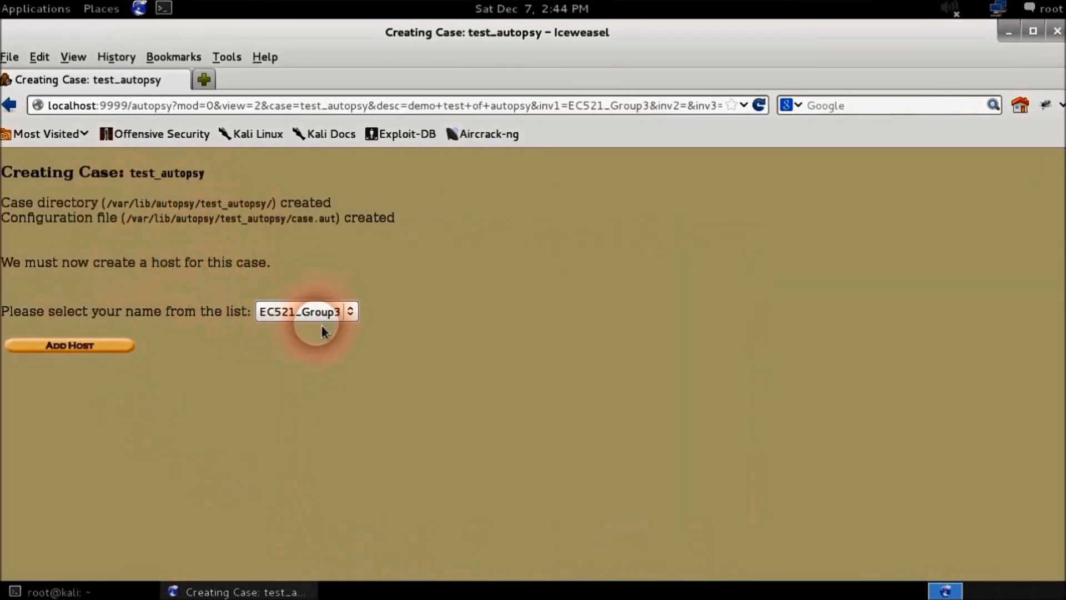
Add host1 to the case with the description "put whatever you want", leaving the other host settings at their defaults
left_click(121, 358)
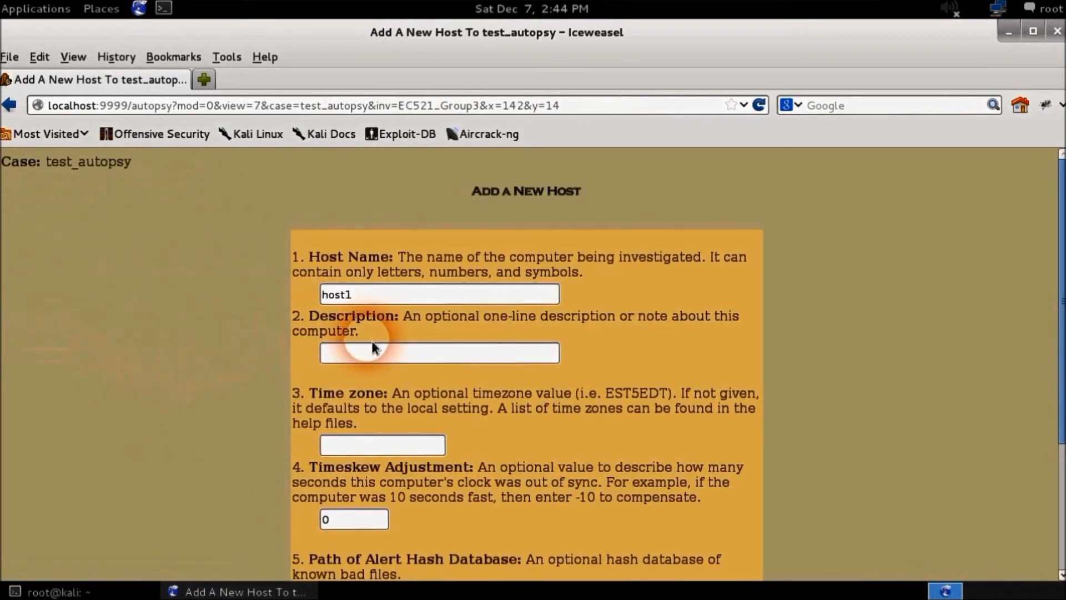
left_click(428, 356)
type("put whatever you want")
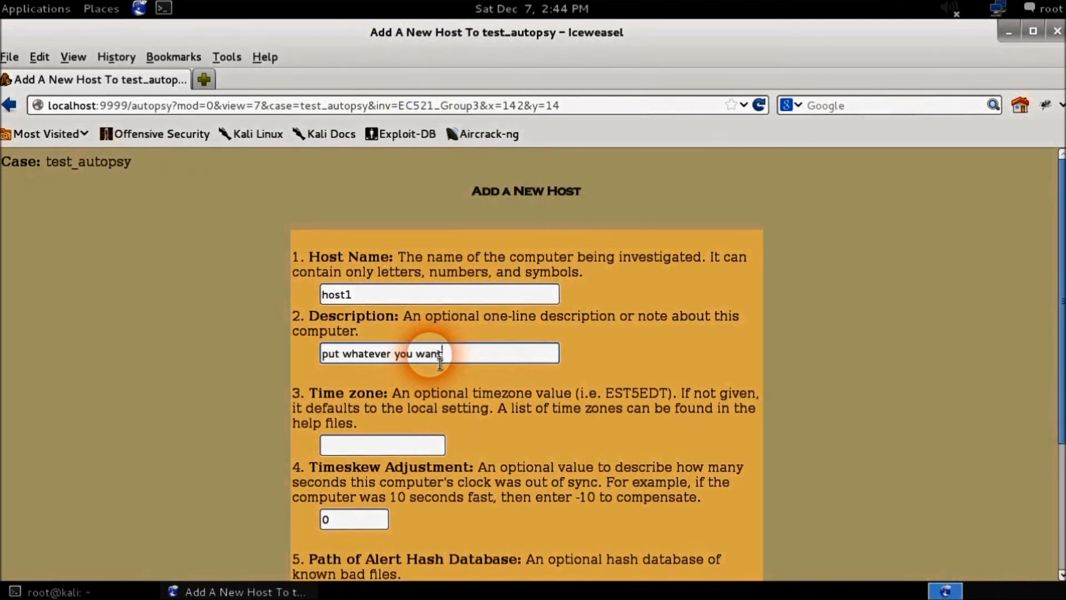
scroll(548, 381, "down", 3)
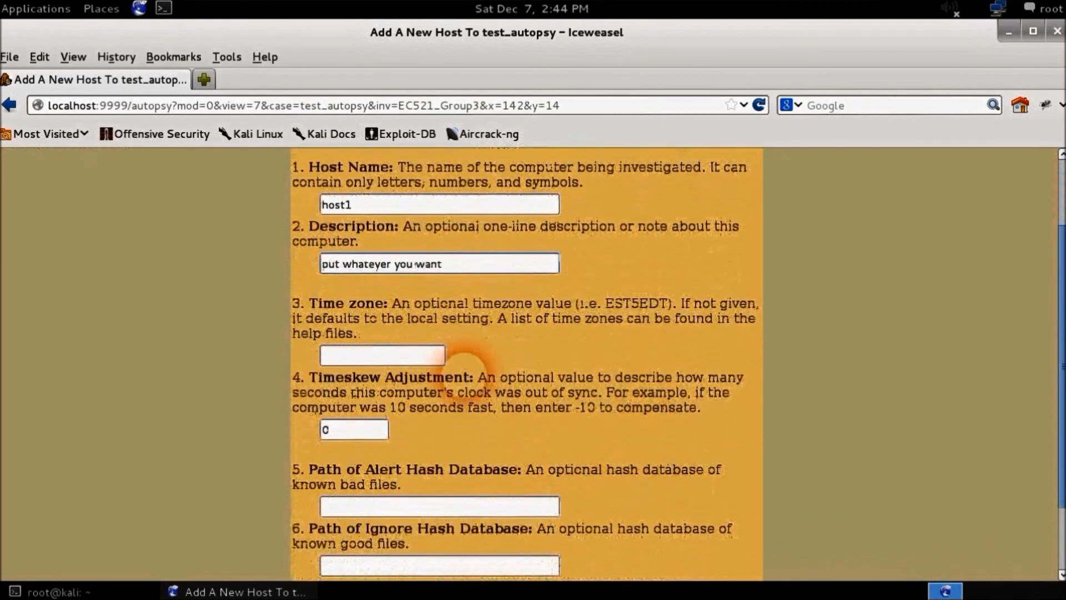
scroll(611, 359, "down", 3)
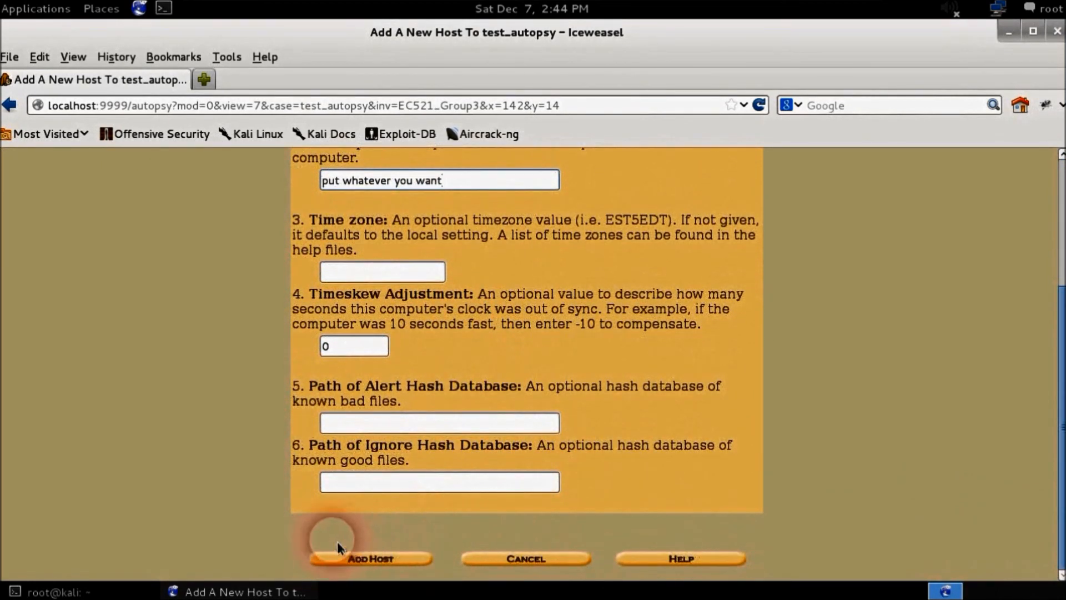
left_click(418, 564)
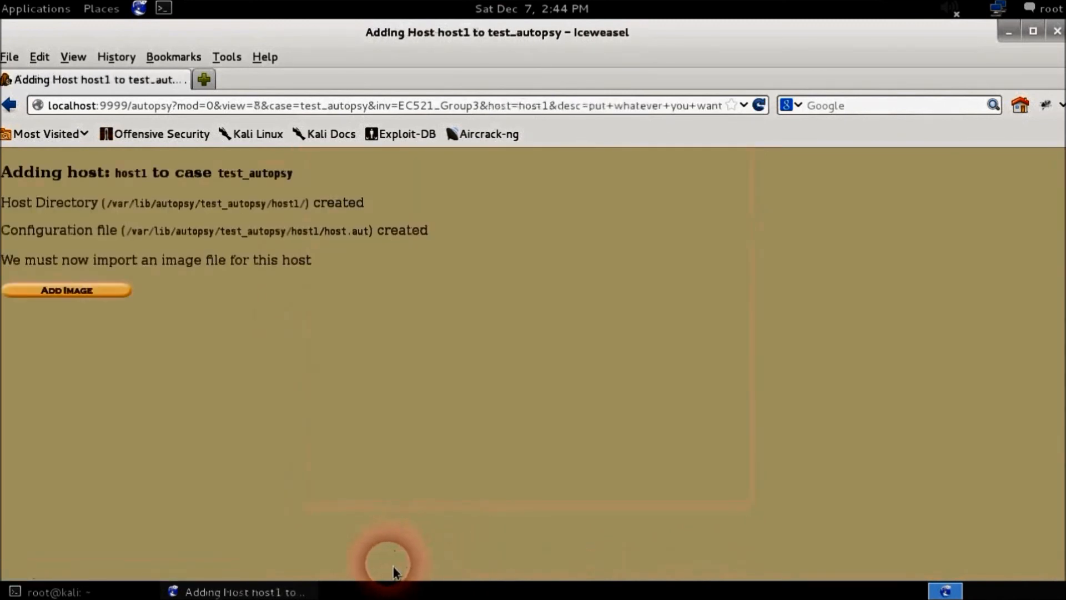
Begin adding an image to host1 and fill its location with the copied path of the desktop file, /root/Desktop/test_autopsy.dd
left_click(65, 294)
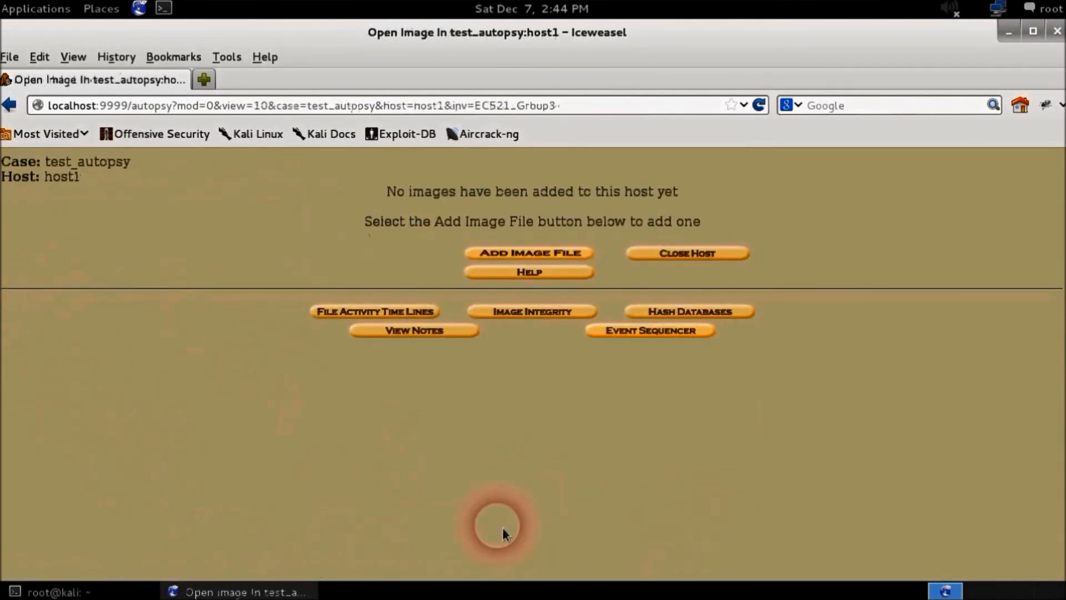
left_click(546, 256)
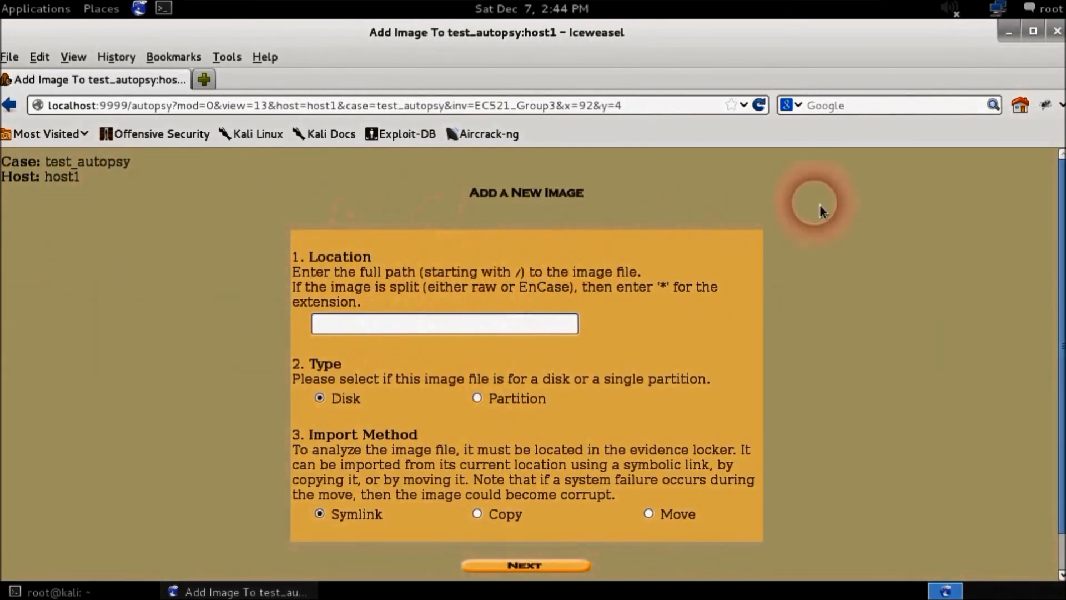
left_click(1012, 40)
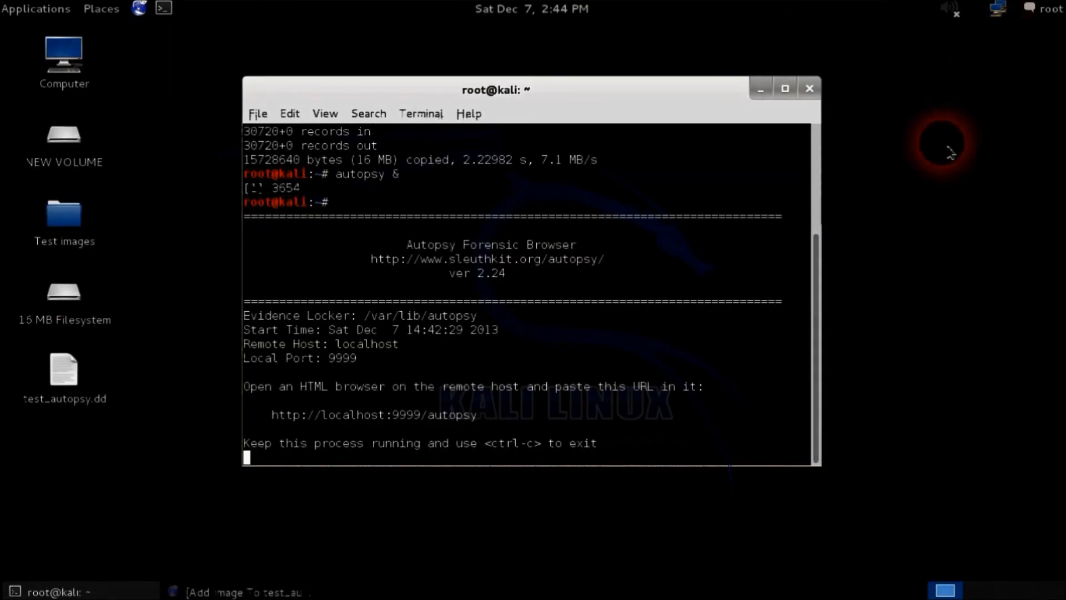
right_click(55, 370)
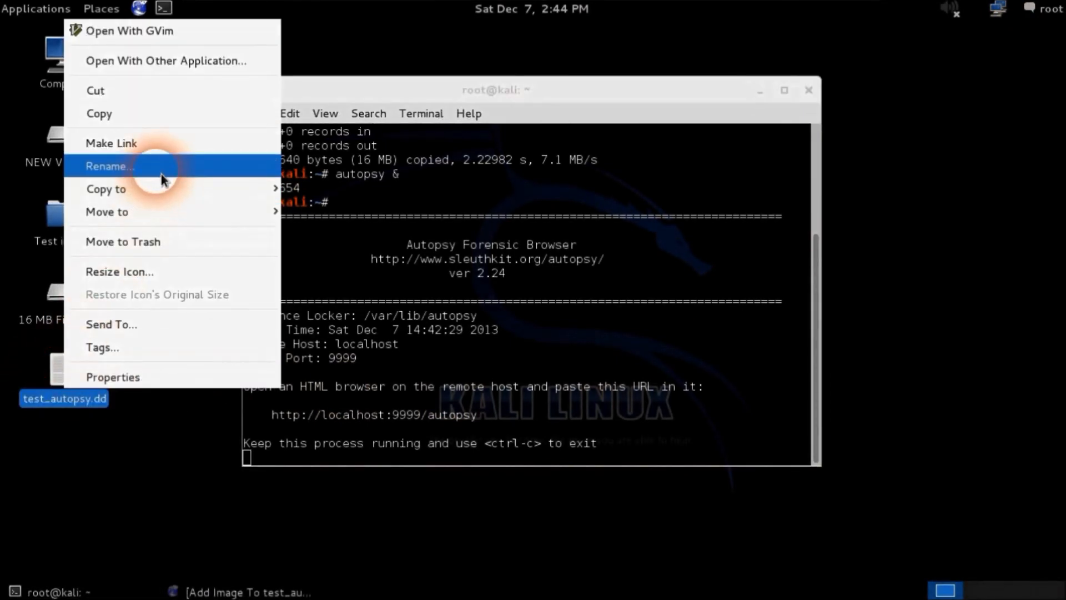
left_click(180, 114)
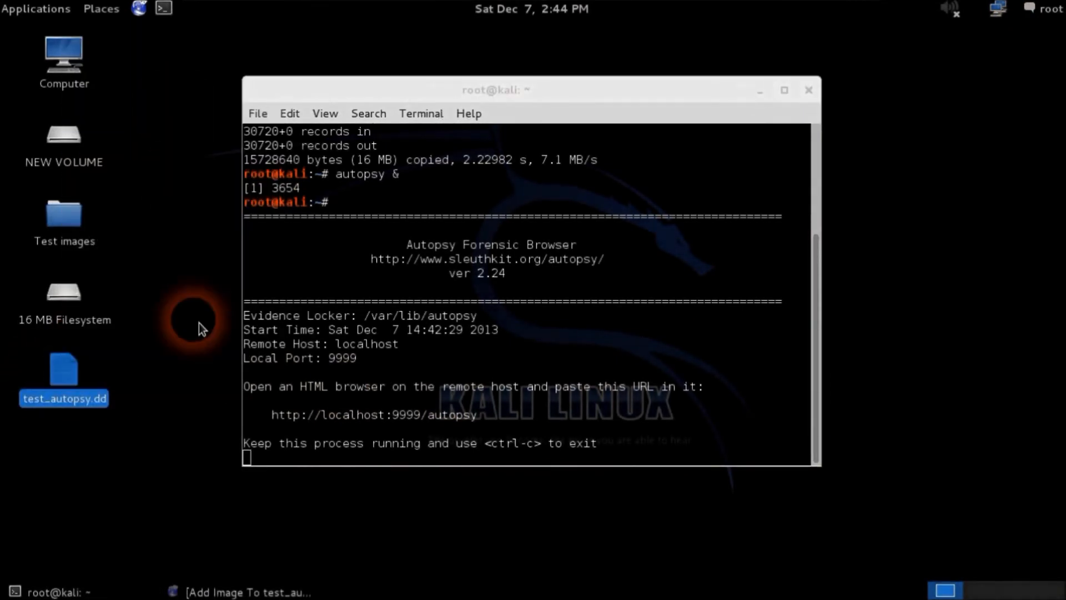
left_click(234, 592)
right_click(465, 332)
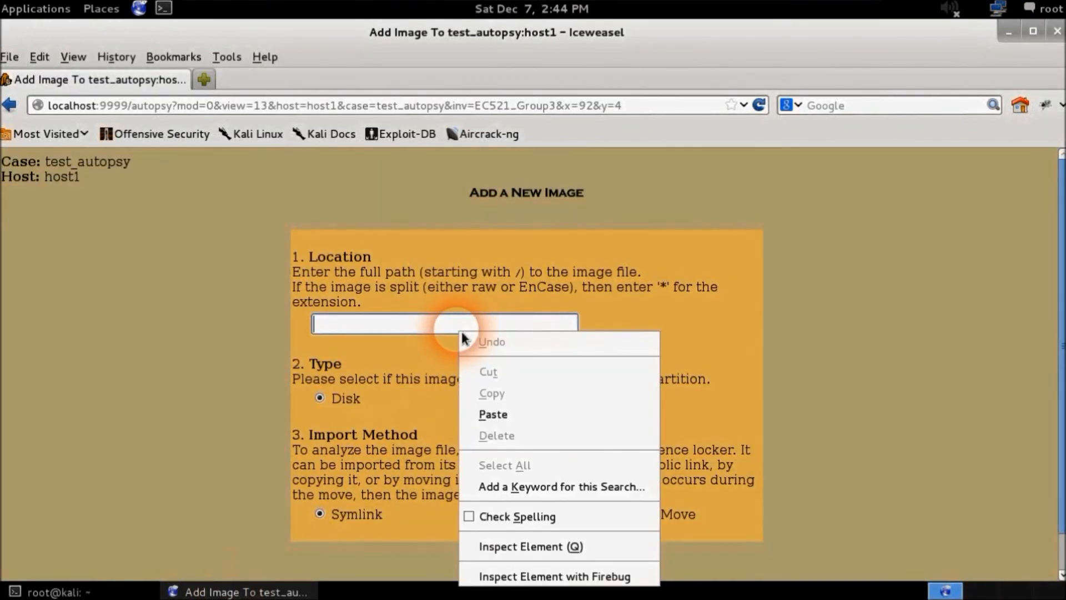
left_click(492, 411)
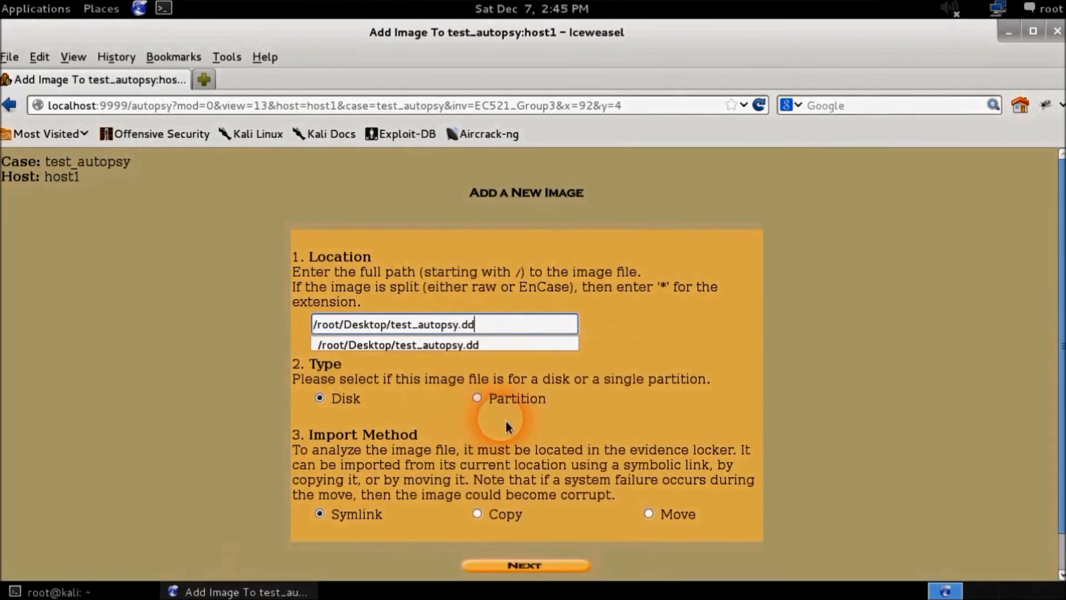
Import the image as a Partition using the Copy method, keeping the ignored hash, mount point /1/ and ext file system
left_click(485, 398)
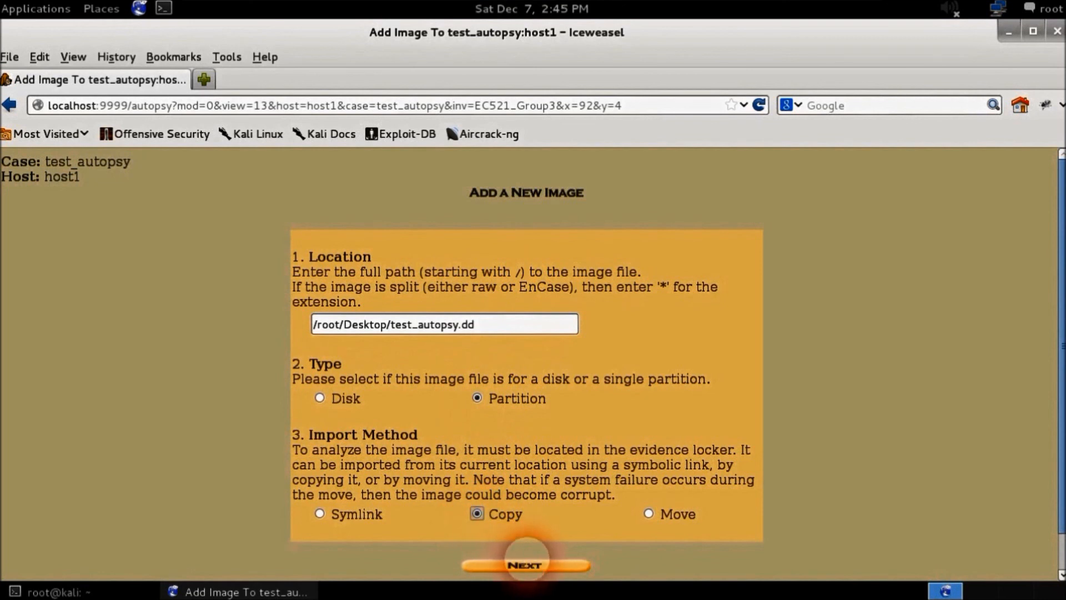
scroll(538, 555, "down", 2)
left_click(541, 535)
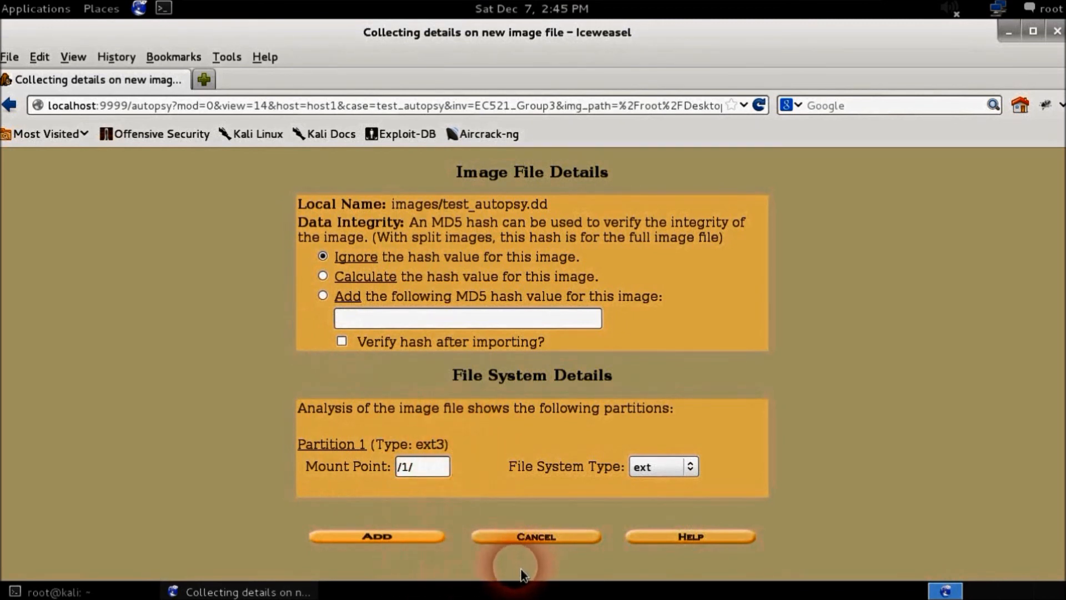
left_click(433, 538)
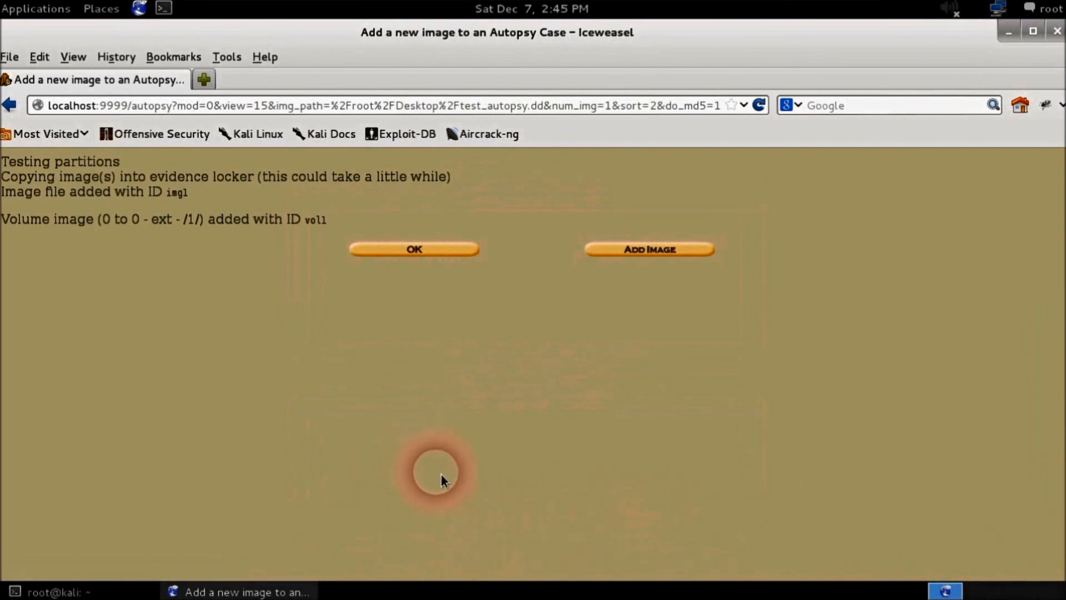
left_click(456, 253)
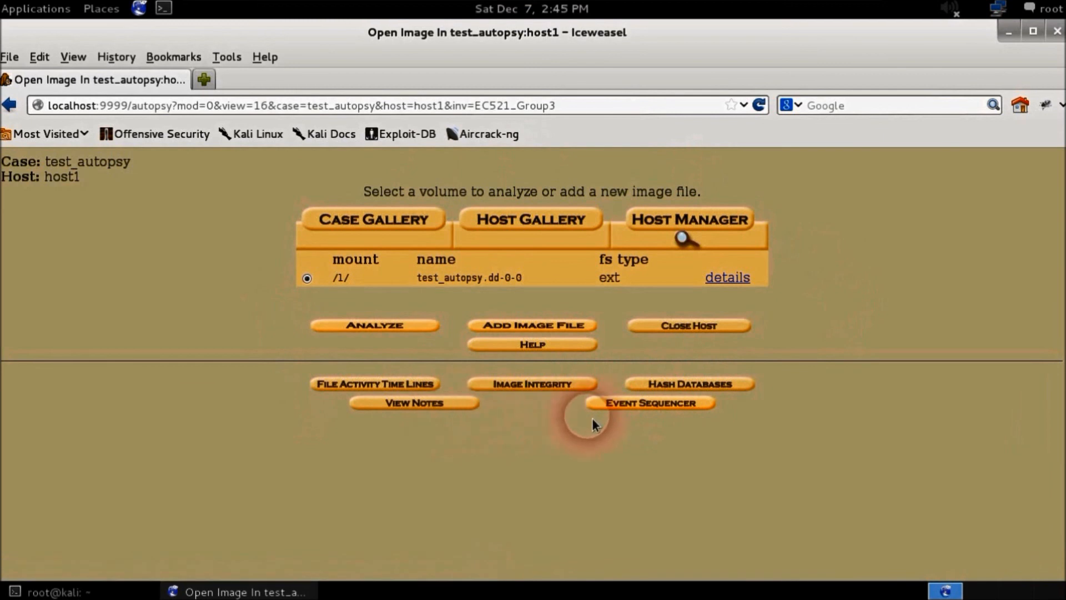
Analyze the test_autopsy.dd volume in file analysis mode and enlarge the file listing to review the root directory's entries
left_click(409, 327)
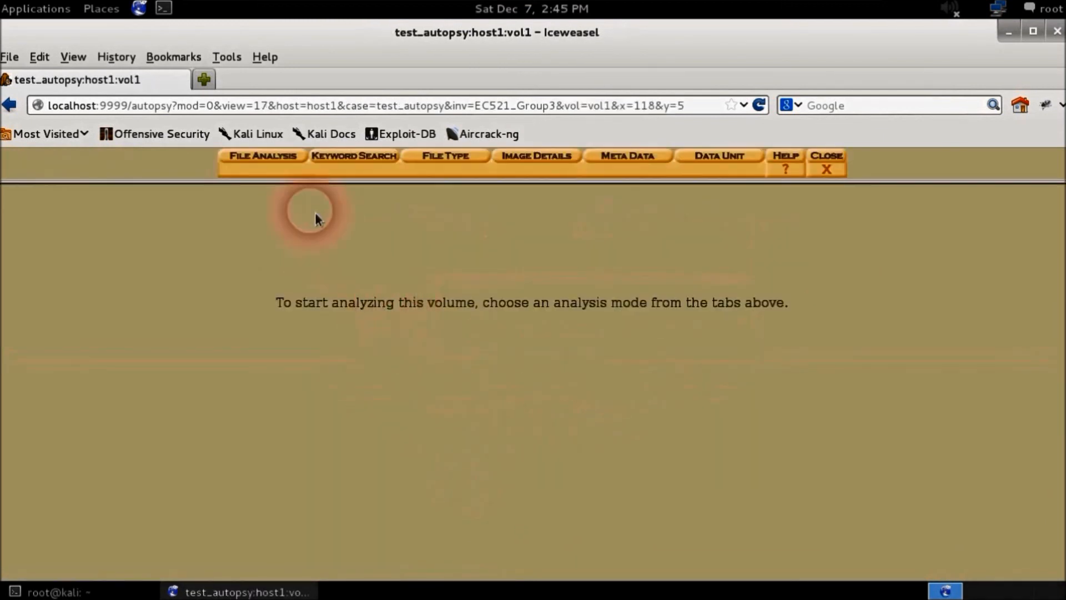
left_click(258, 166)
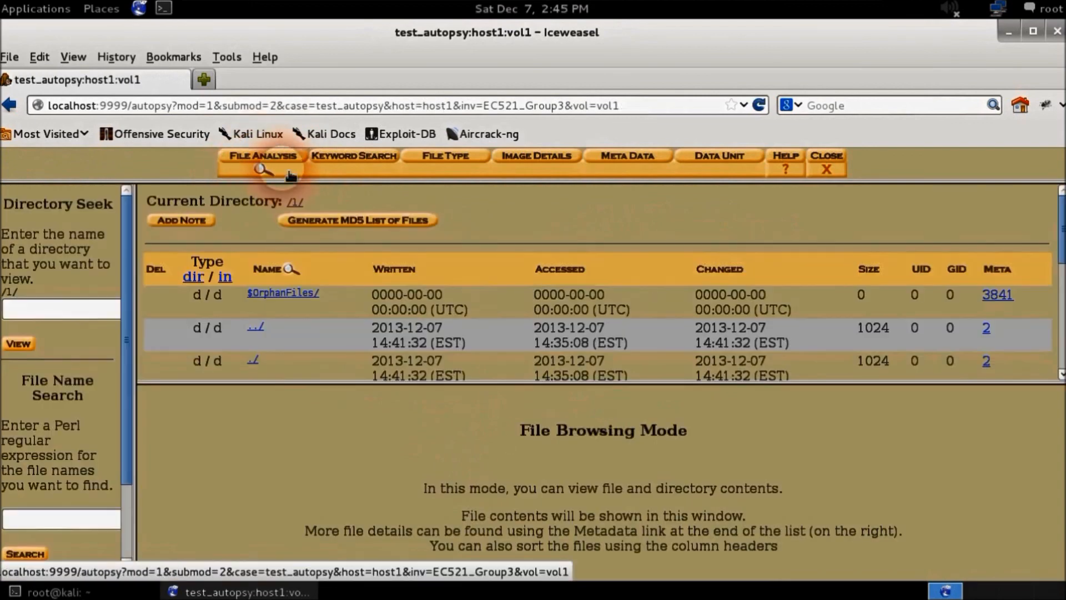
left_click_drag(561, 390, 561, 472)
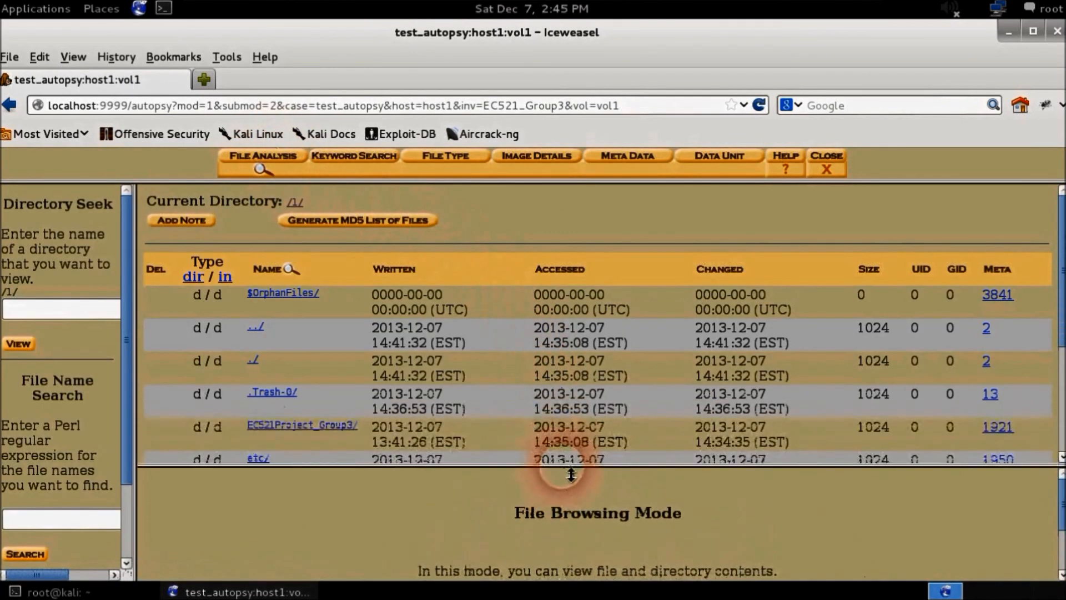
scroll(510, 350, "down", 3)
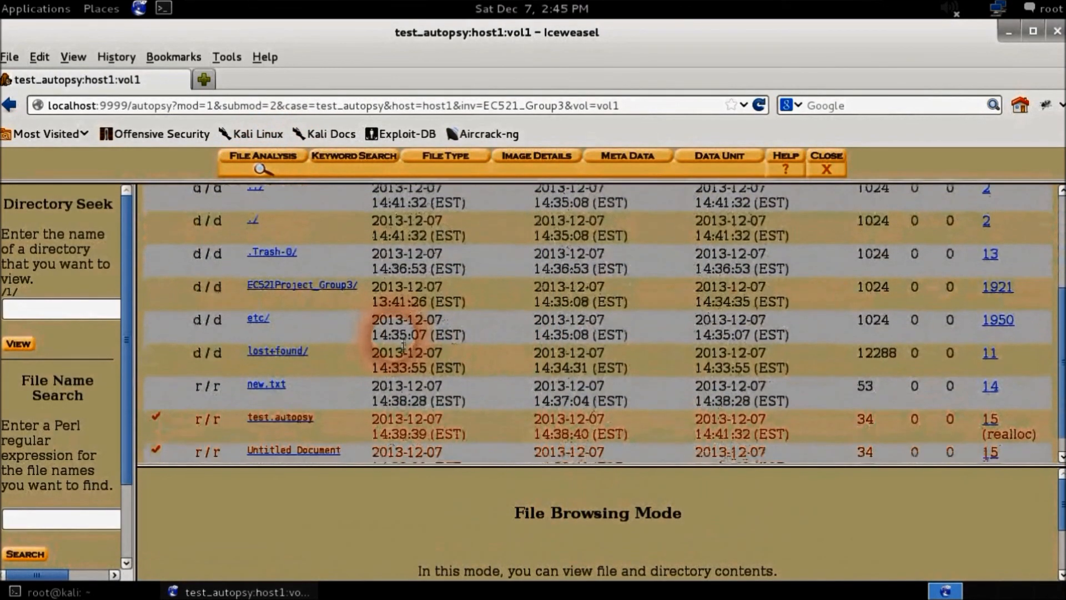
scroll(318, 317, "down", 1)
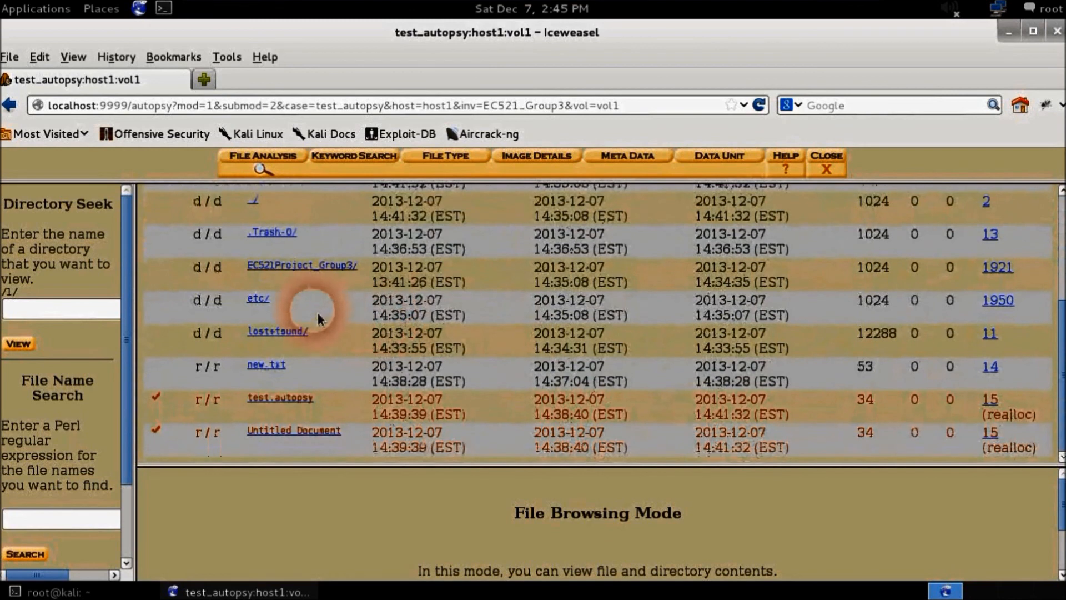
Open the etc directory and view the contents of its passwd and shadow files
left_click(264, 305)
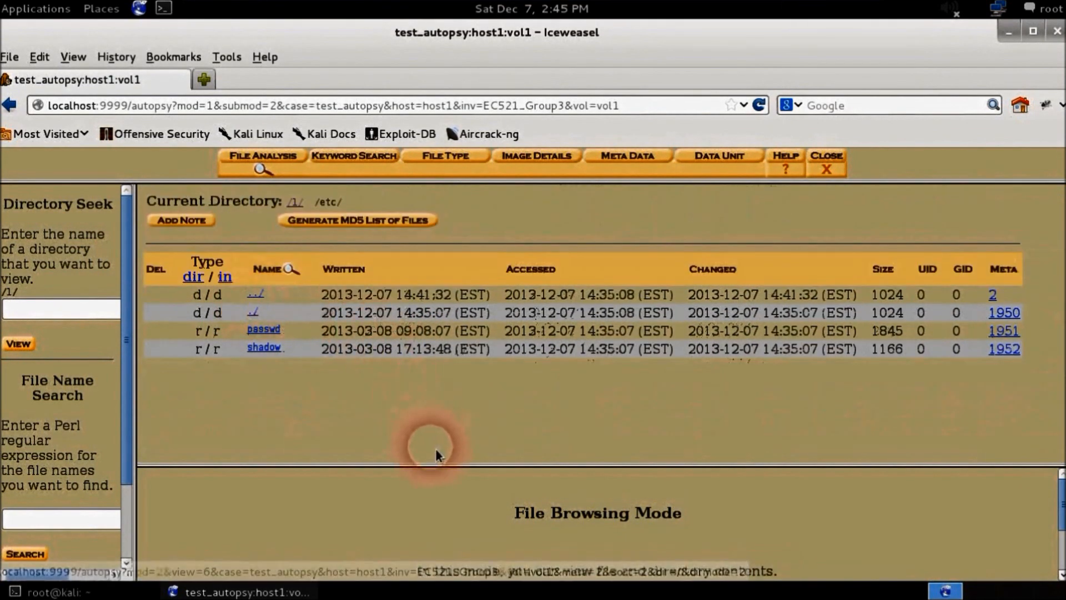
left_click_drag(439, 471, 465, 397)
left_click(269, 330)
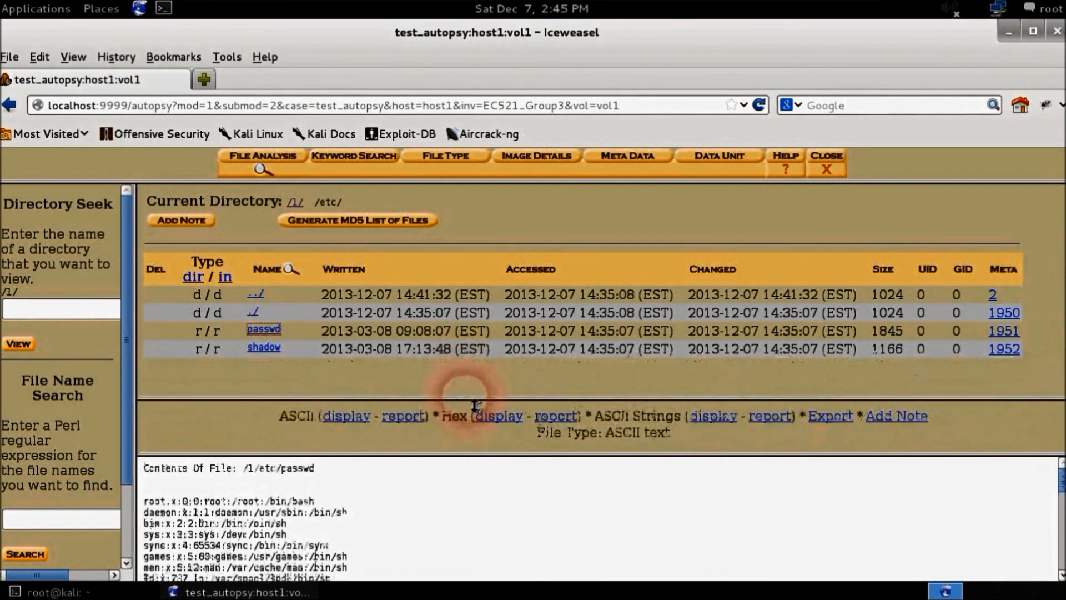
left_click(263, 348)
left_click_drag(478, 406, 400, 380)
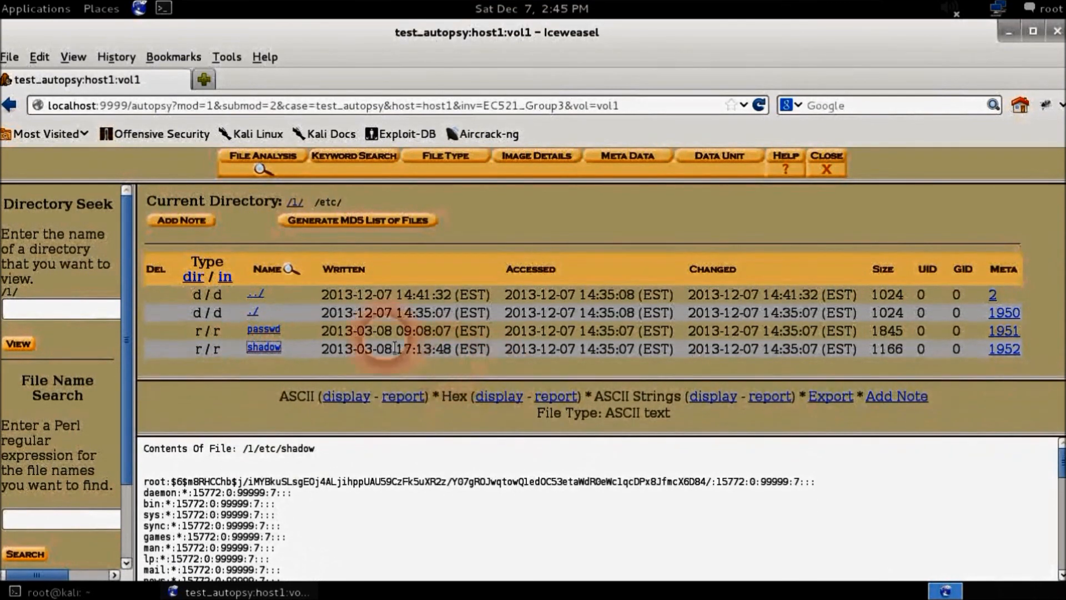
Go back to the root directory, enlarge the listing, and look through the contents of the EC521Project_Group3 folder
left_click(264, 296)
left_click(542, 379)
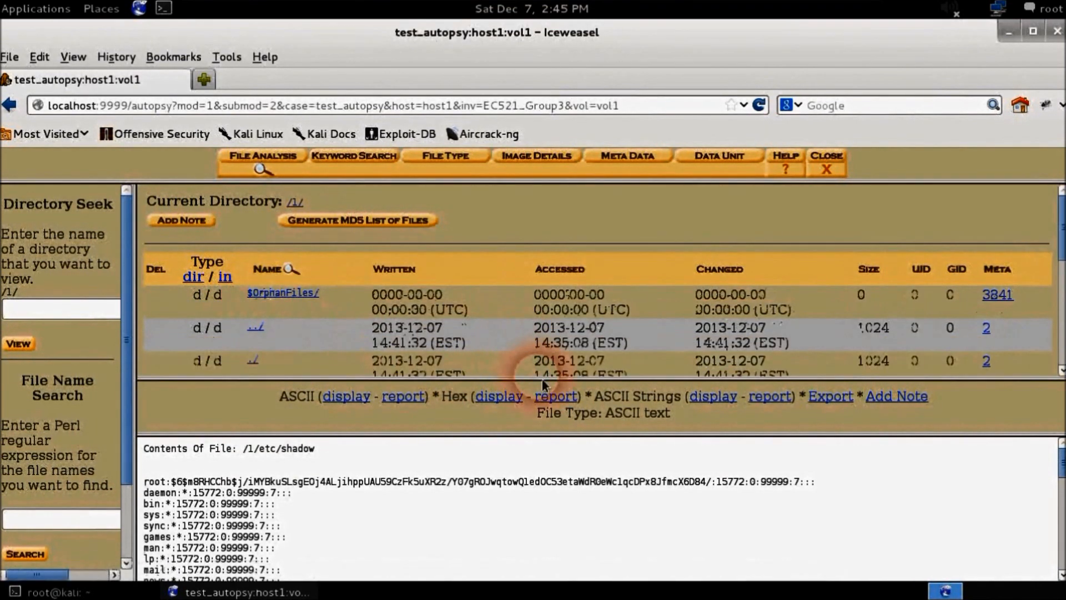
left_click_drag(542, 379, 535, 444)
scroll(453, 372, "down", 1)
scroll(389, 361, "down", 2)
left_click(336, 335)
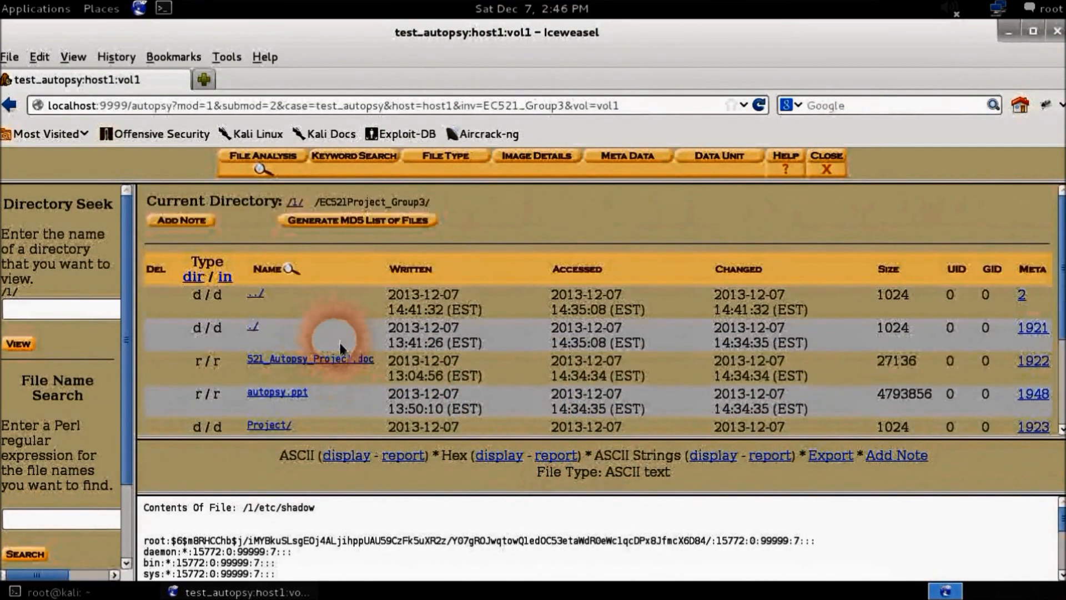
scroll(340, 347, "down", 4)
Return to the root directory, examine the deleted file entries, and widen the directory and file name search pane
left_click(258, 211)
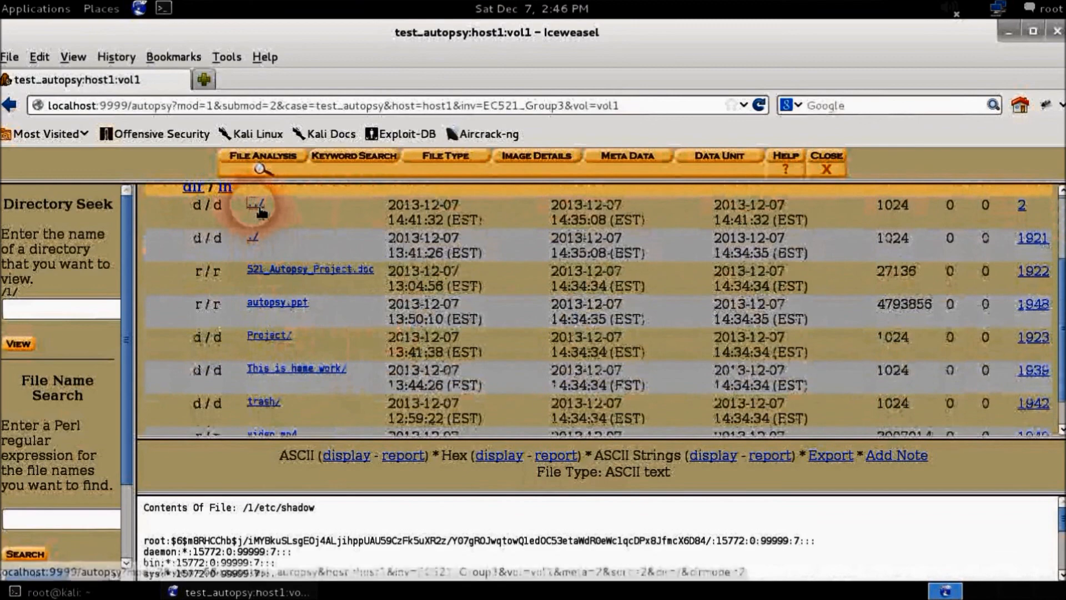
scroll(522, 344, "down", 5)
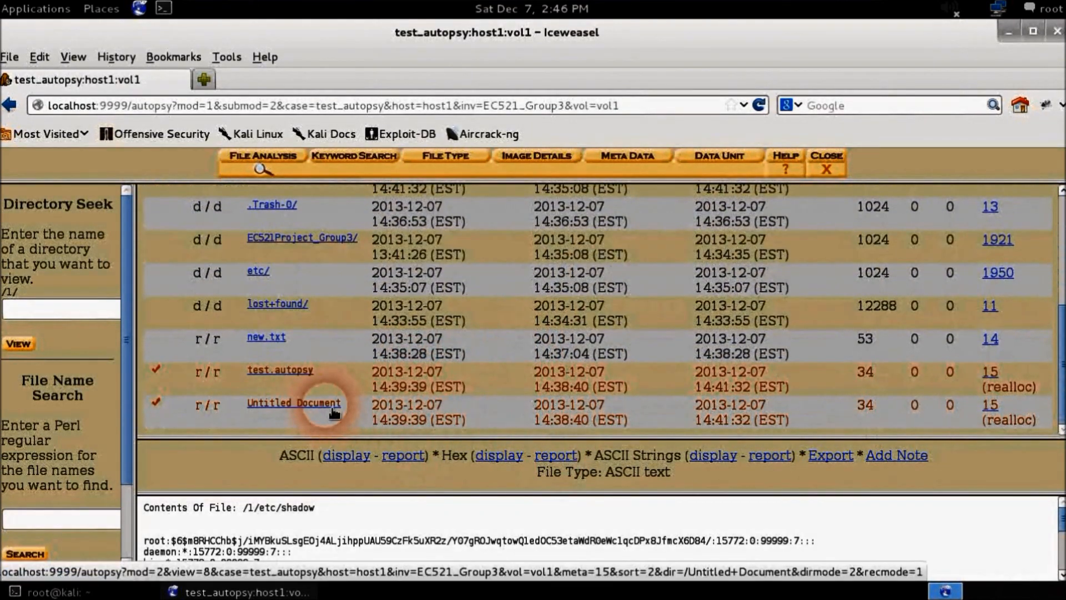
scroll(424, 302, "up", 5)
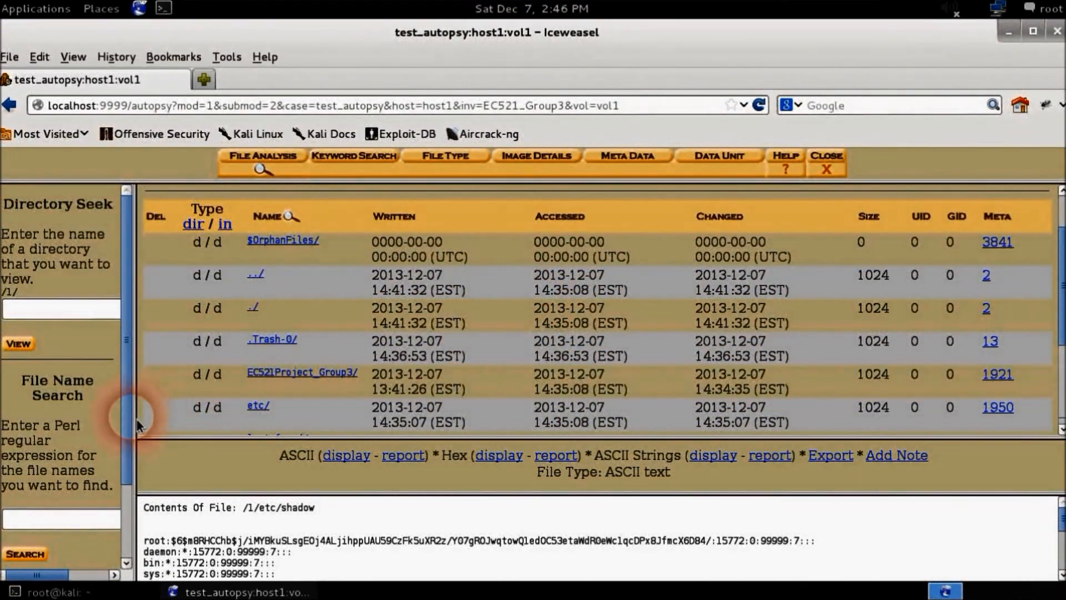
left_click_drag(144, 424, 228, 411)
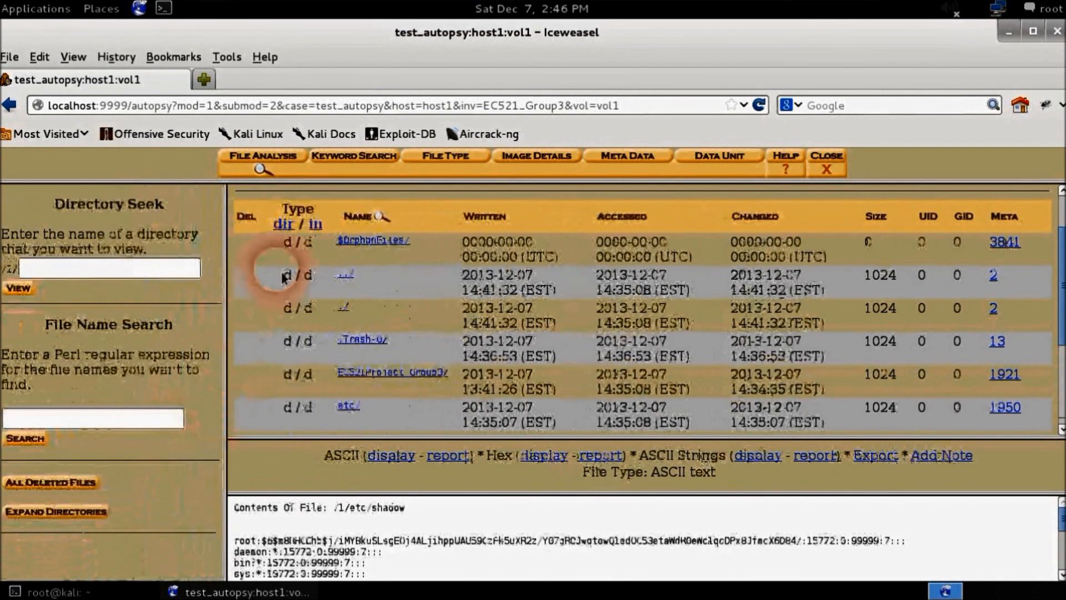